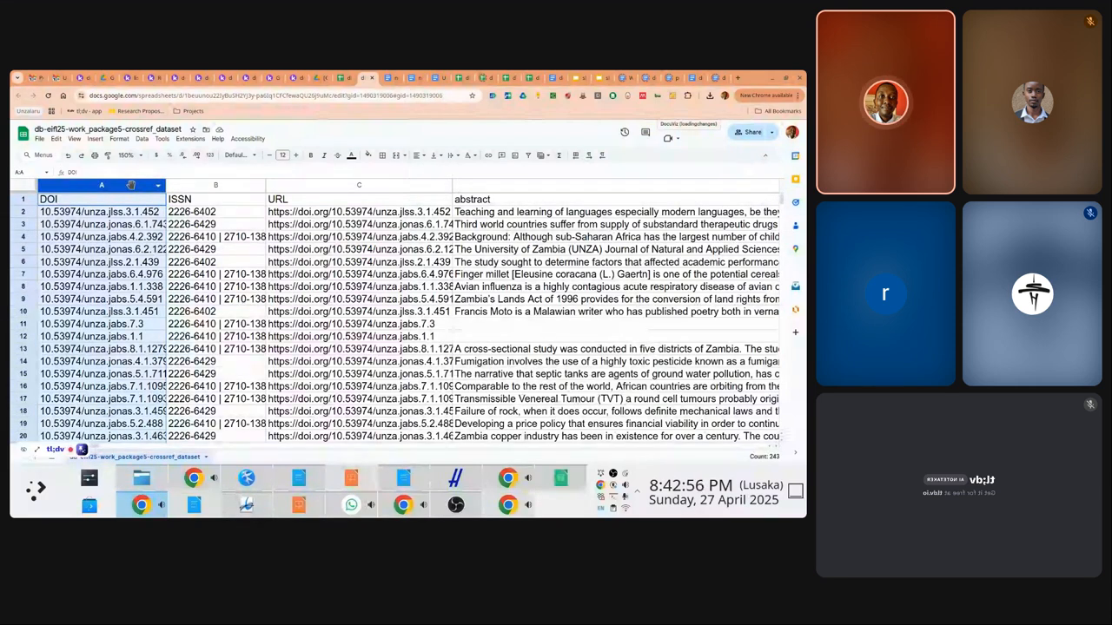
Insert a new column left of DOI and head it KEY in A1
right_click(131, 184)
left_click(174, 242)
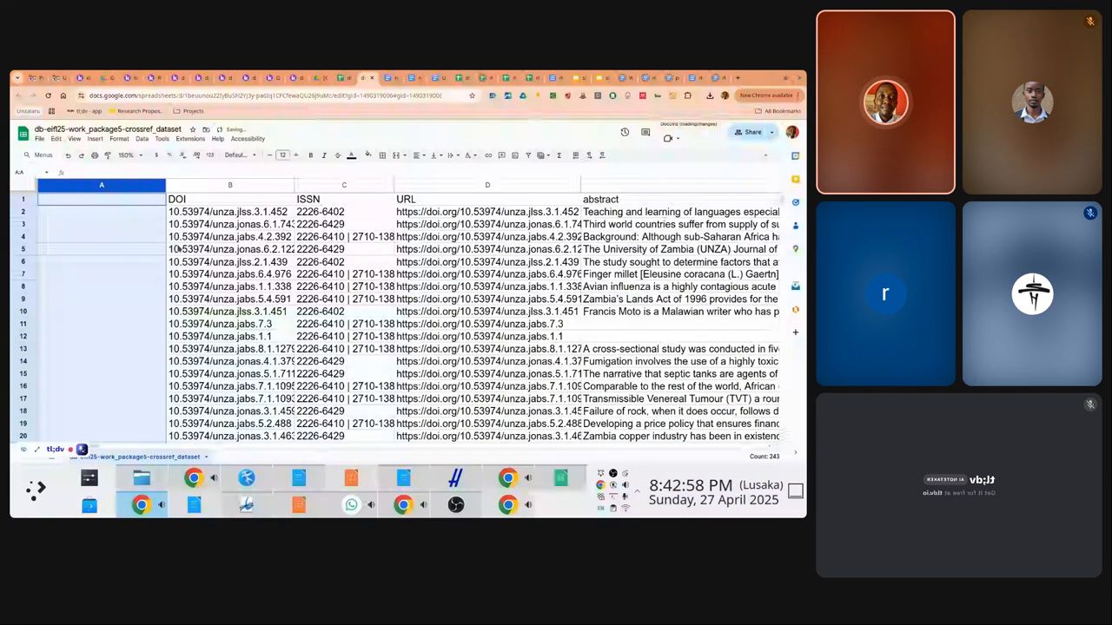
left_click(108, 199)
type("KEY")
key("Return")
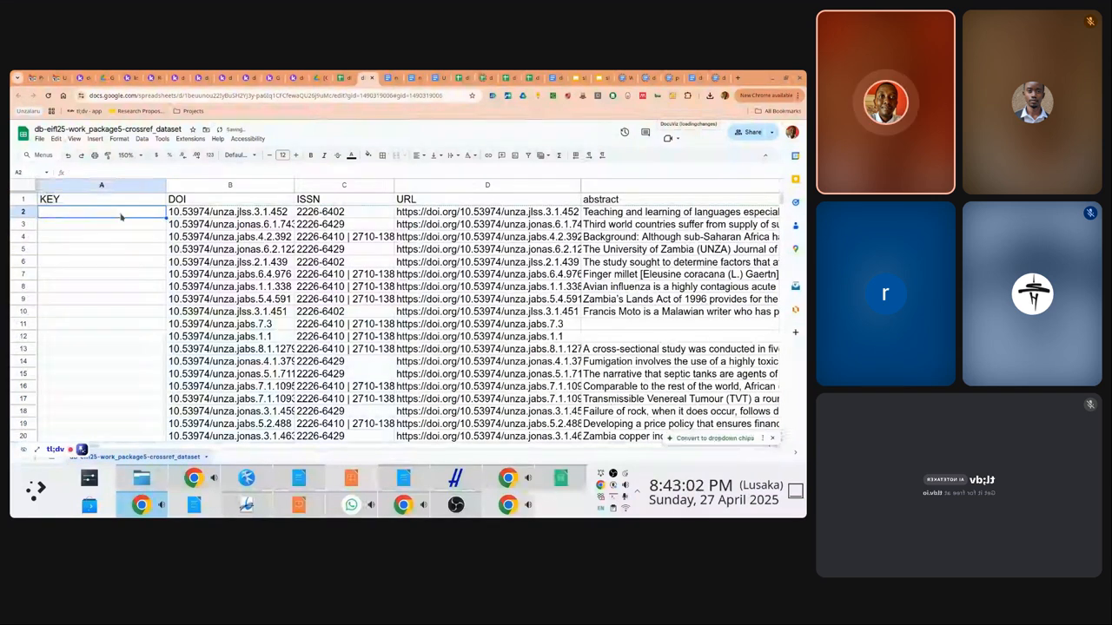
Make the KEY column bold and fill it yellow
left_click(110, 185)
key("ctrl+b")
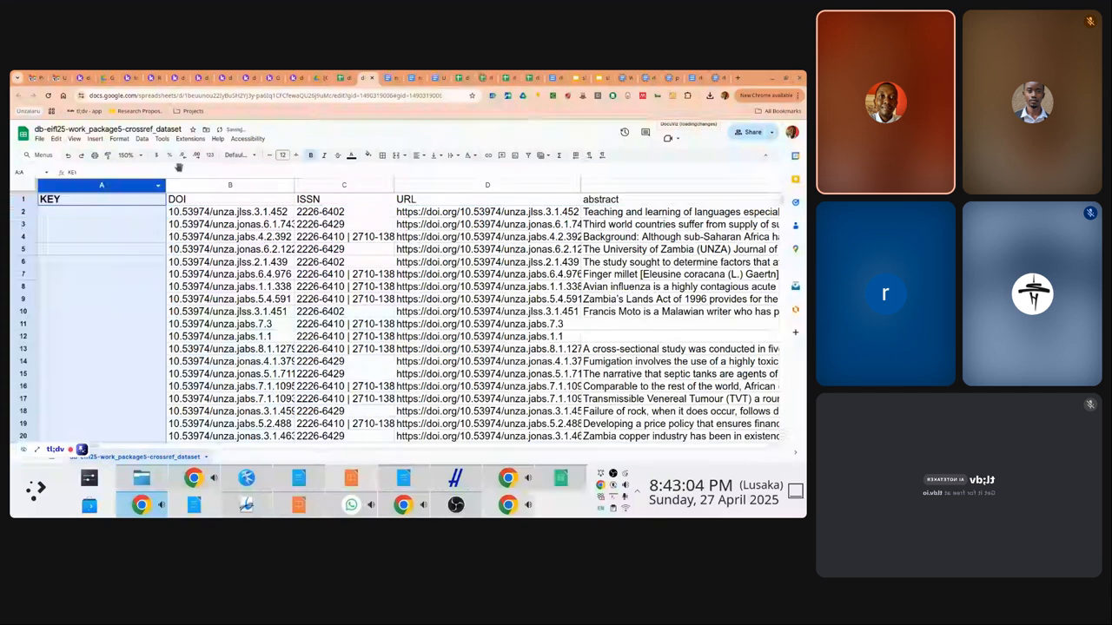
left_click(367, 155)
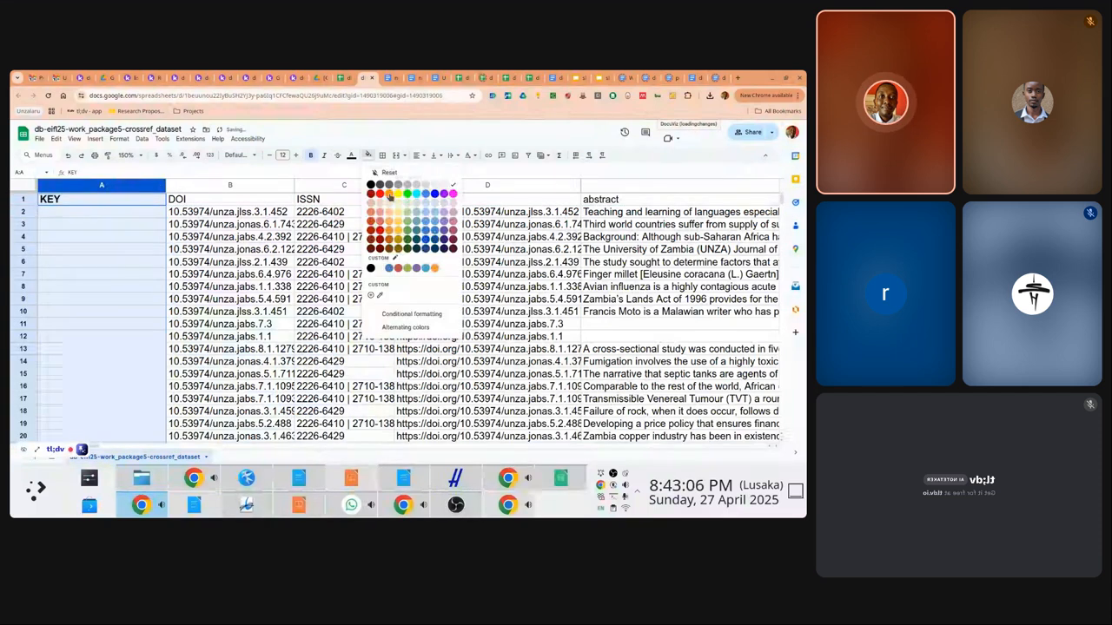
left_click(387, 194)
left_click(138, 215)
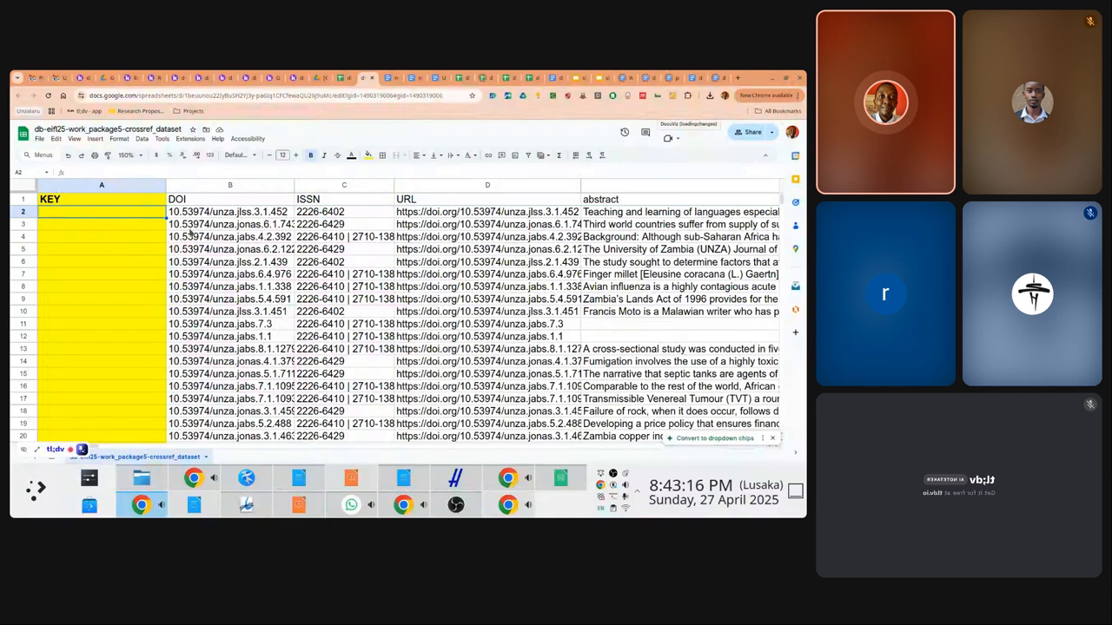
key("Right")
key("Right")
key("Right")
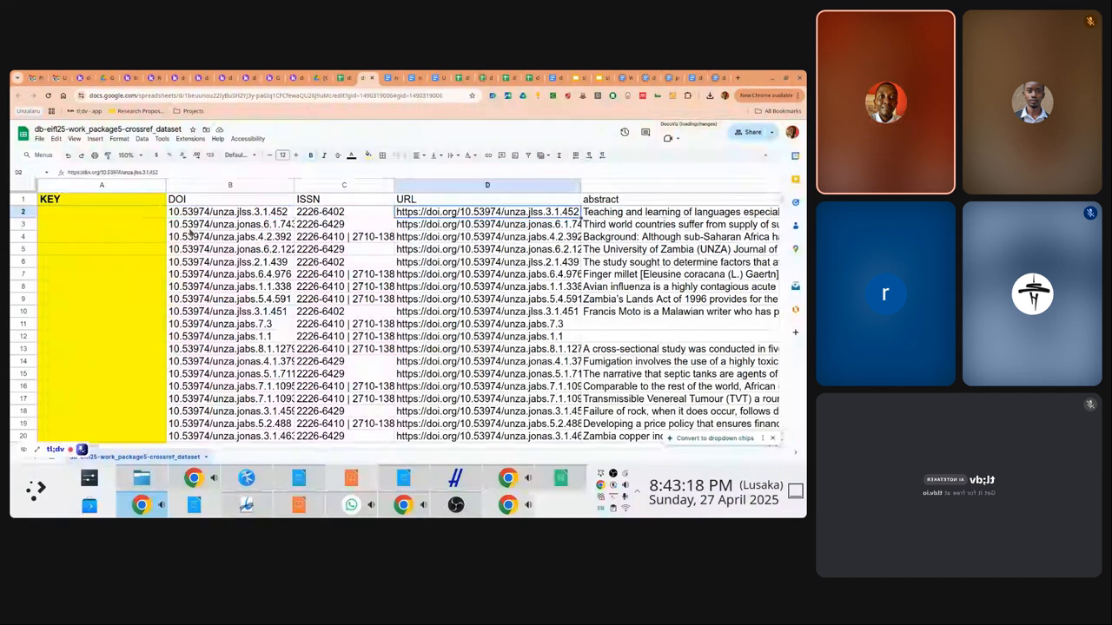
key("Right")
key("Left")
key("Left")
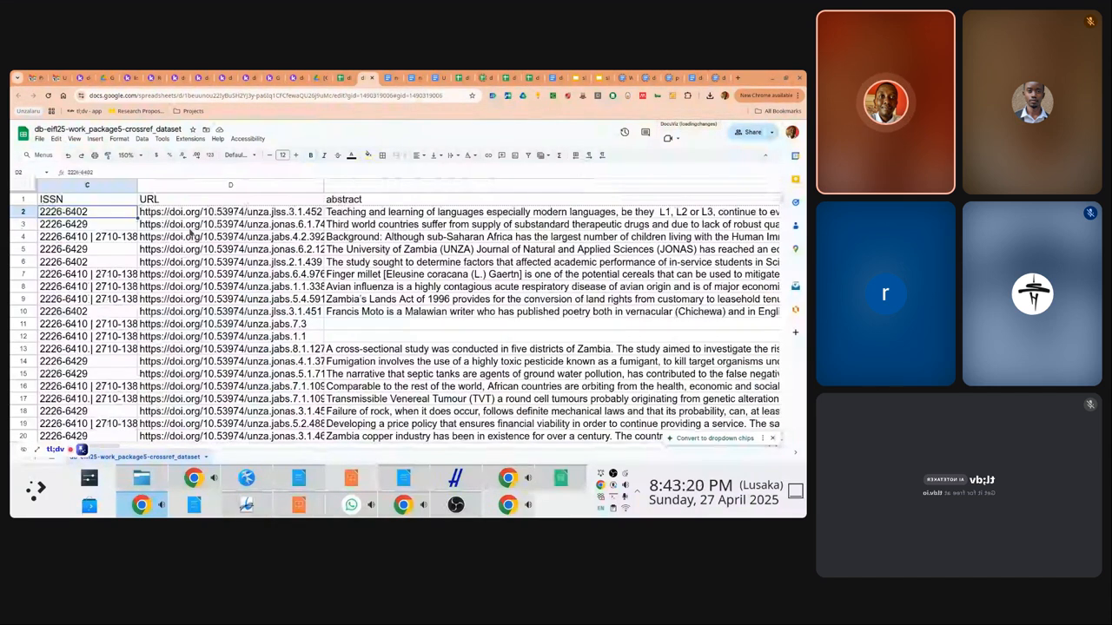
key("Left")
key("Left")
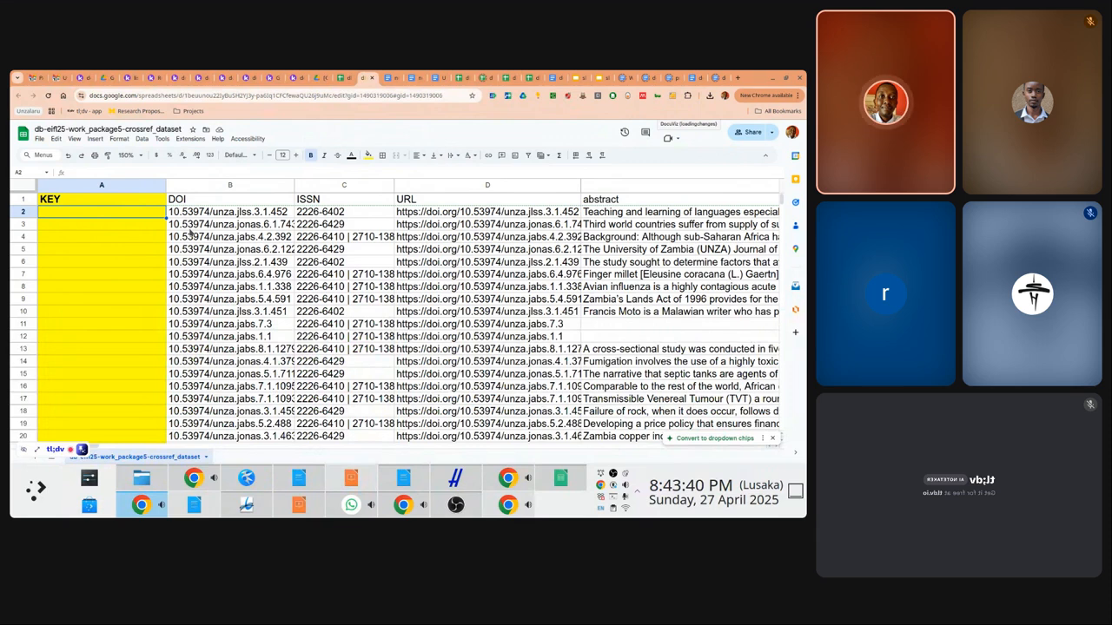
key("Up")
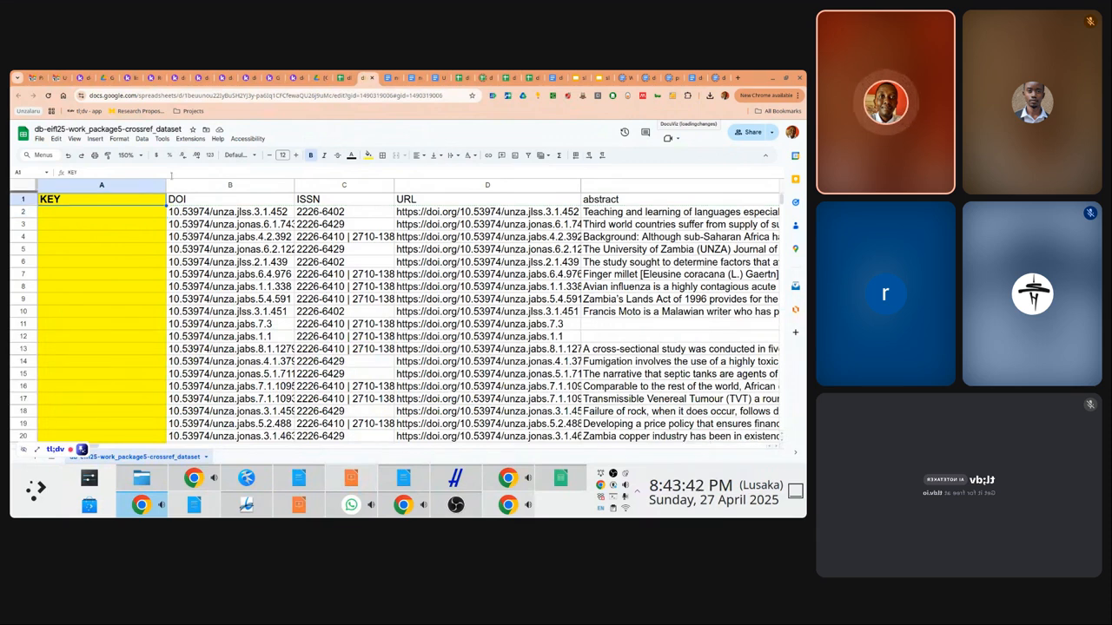
Insert another front column, paste KEY into A1 and rename B1 to CATEGORY
right_click(140, 185)
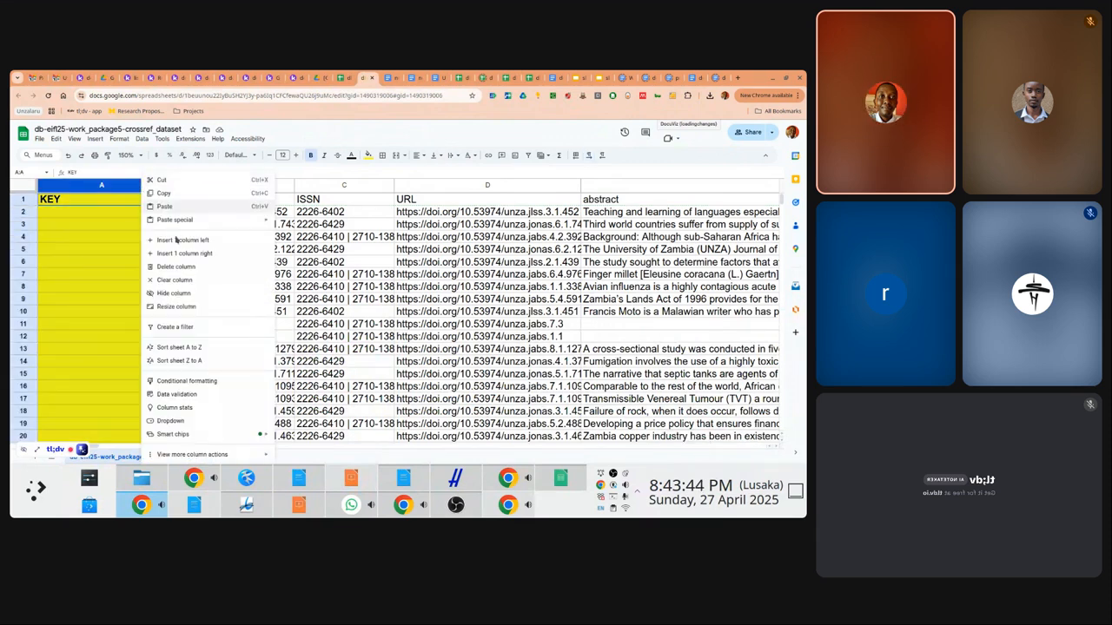
left_click(198, 234)
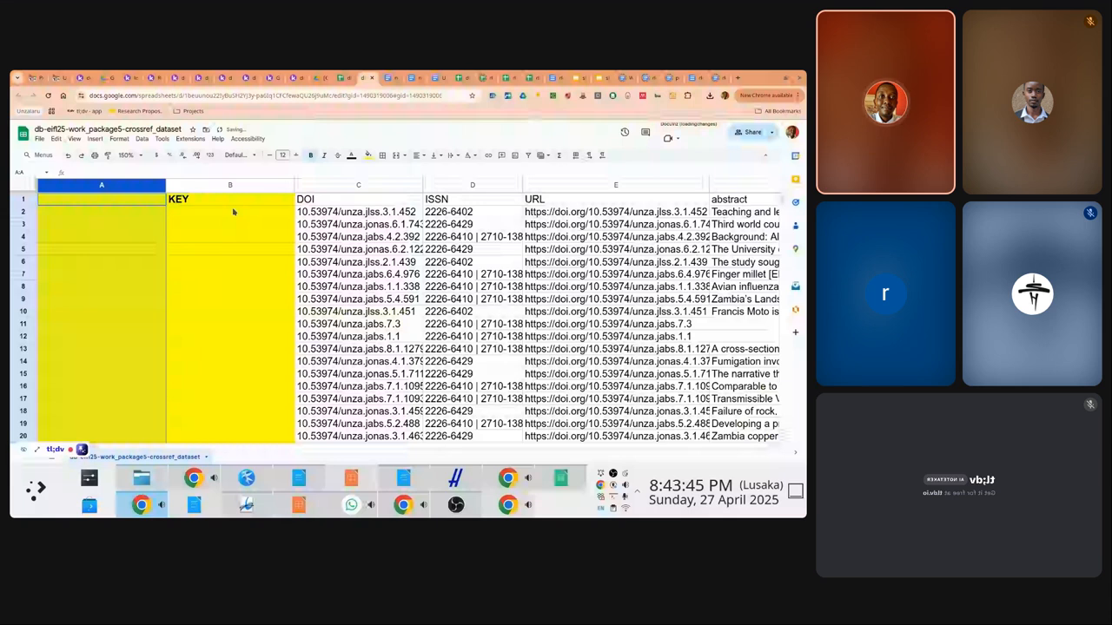
type("KEY")
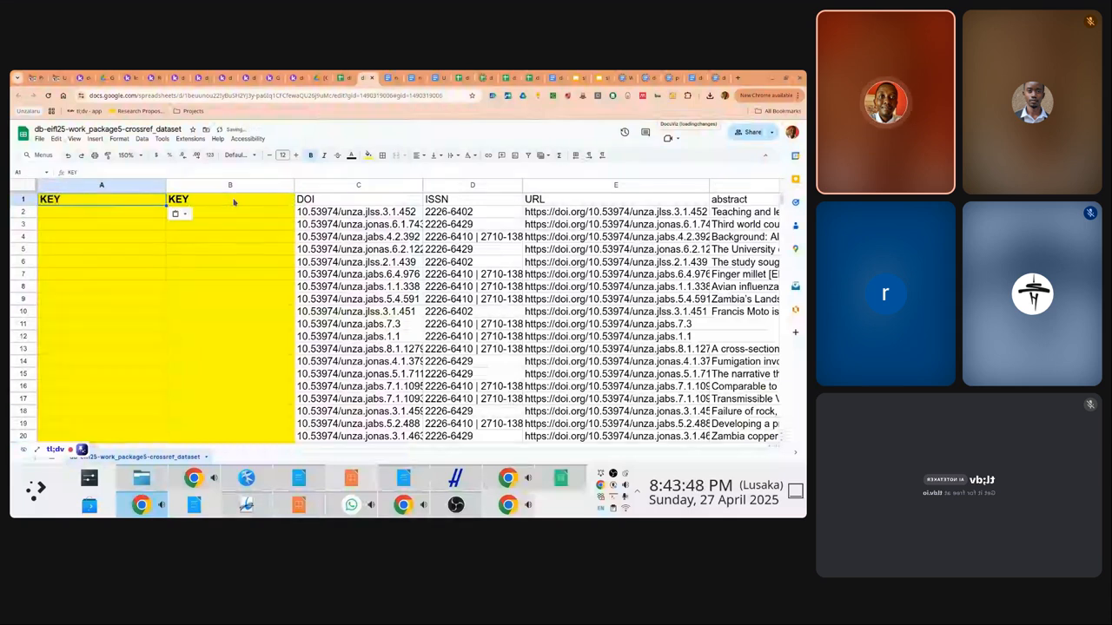
left_click(233, 202)
type("CATEGORY")
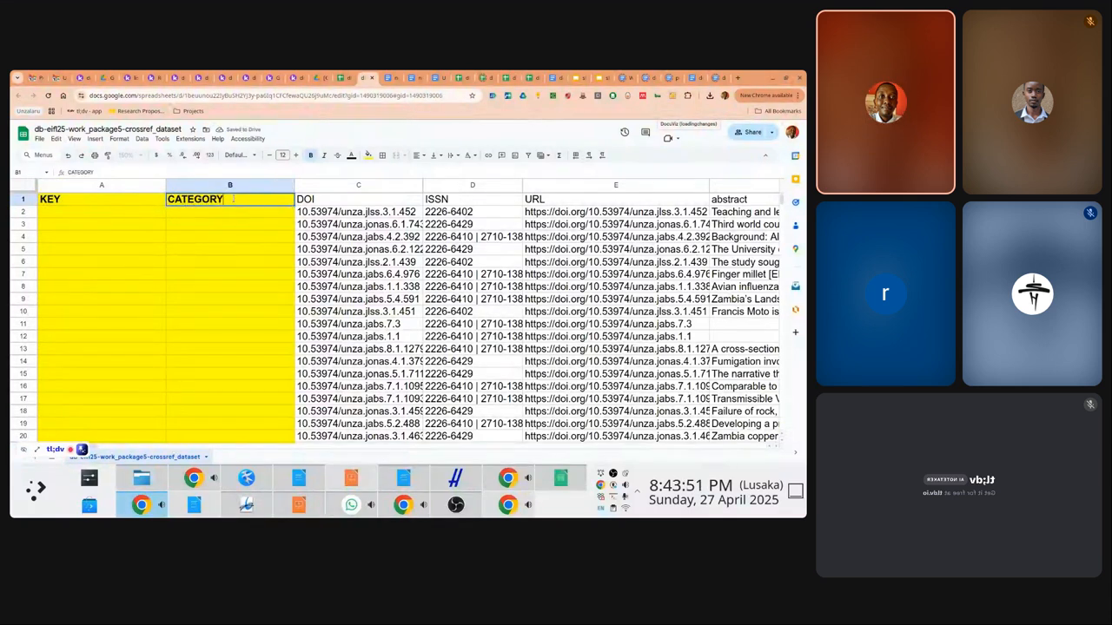
key("Return")
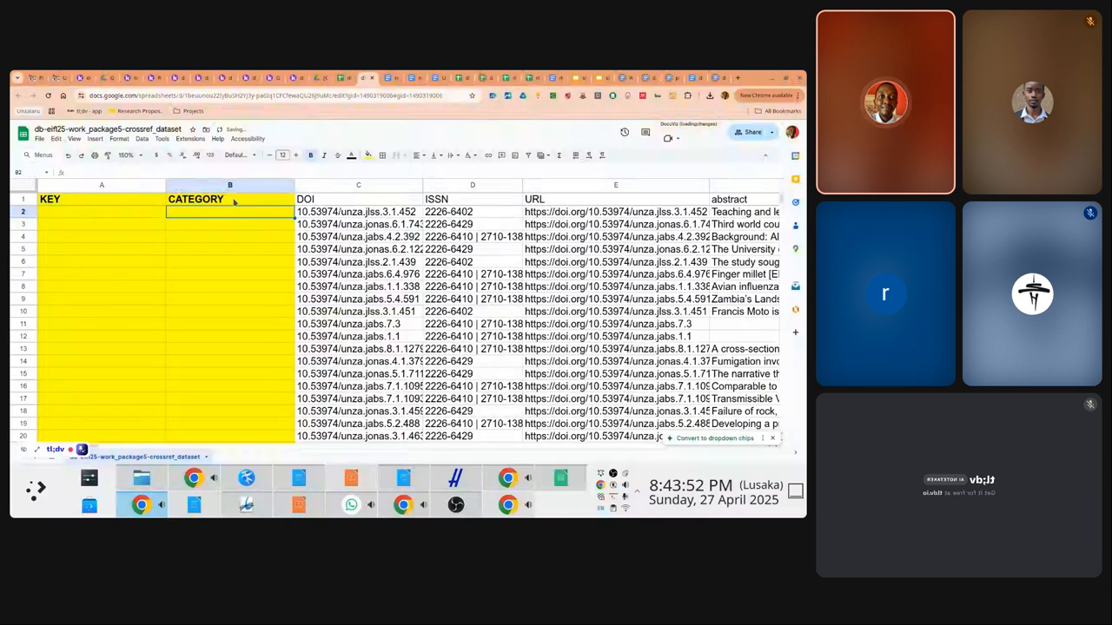
Check how far the DOI data runs, then return to cell B2
left_click(361, 226)
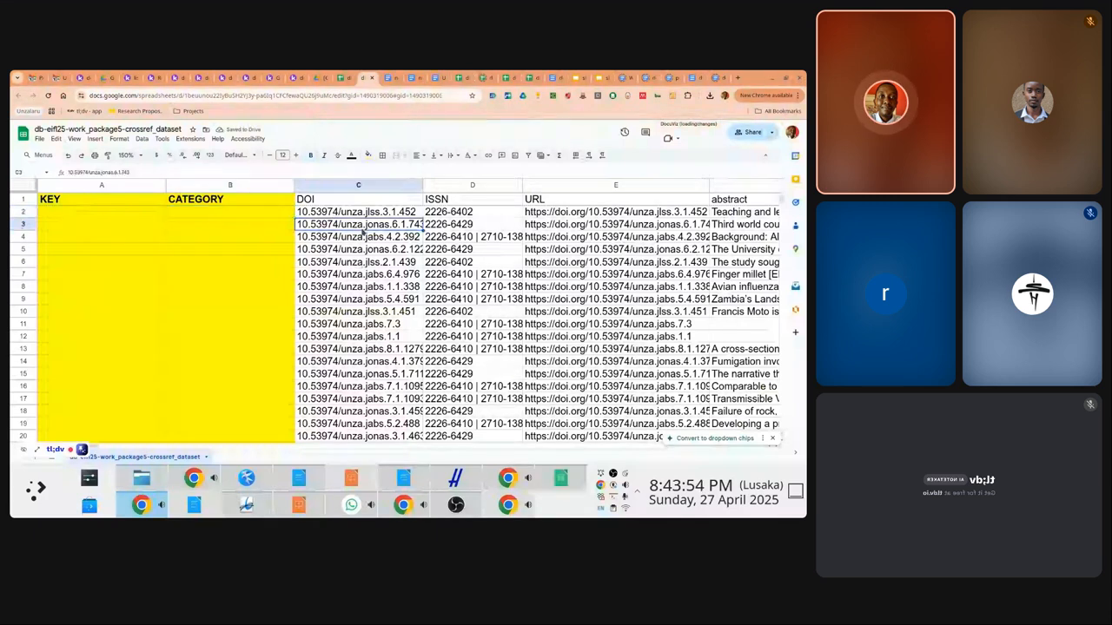
key("ctrl+shift+Down")
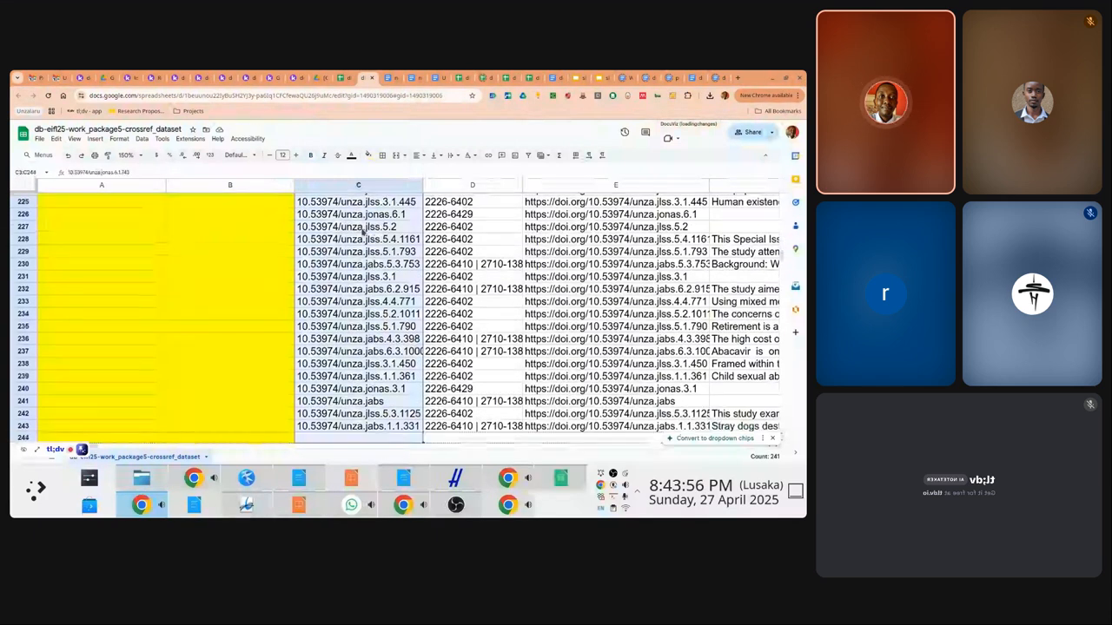
key("ctrl+Up")
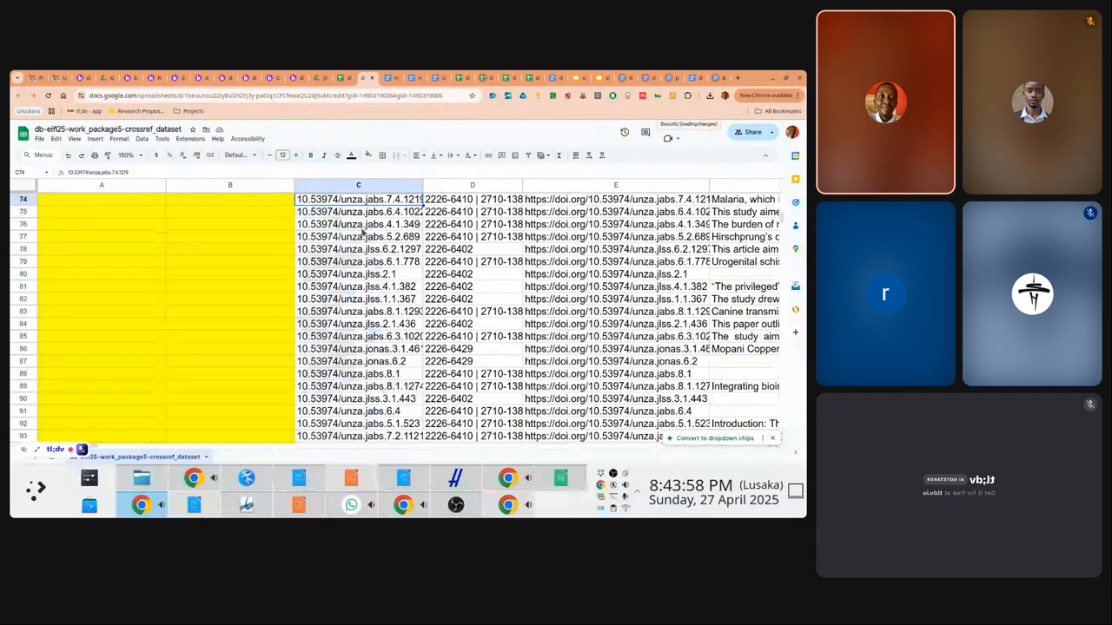
key("Down")
key("Left")
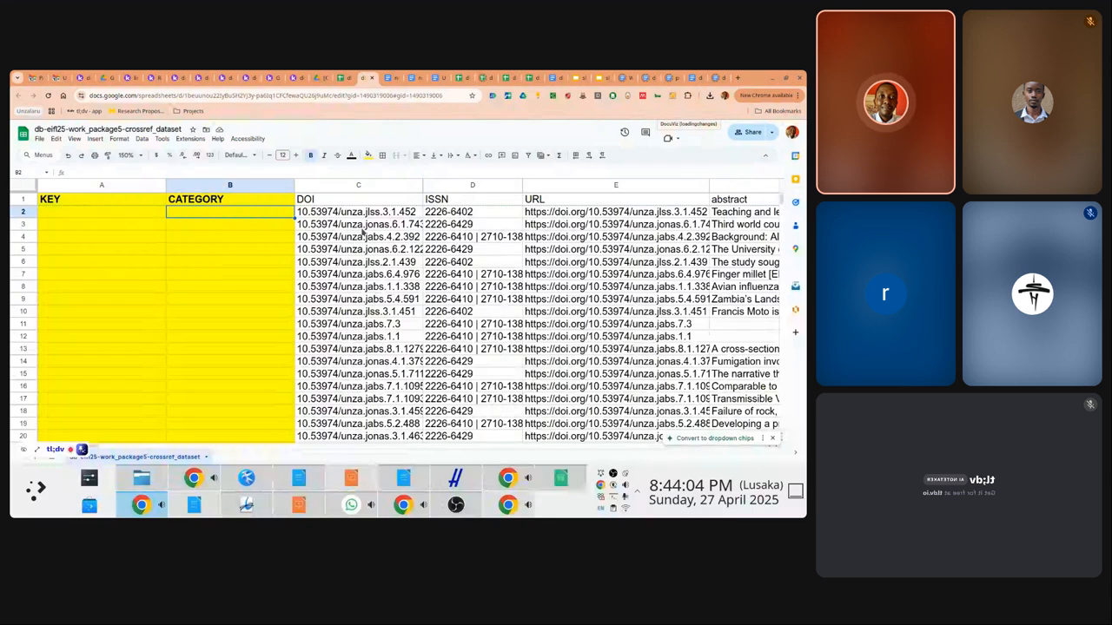
Enter =split(C2, "/") in B2 to split the DOI at the slash
type("=sp")
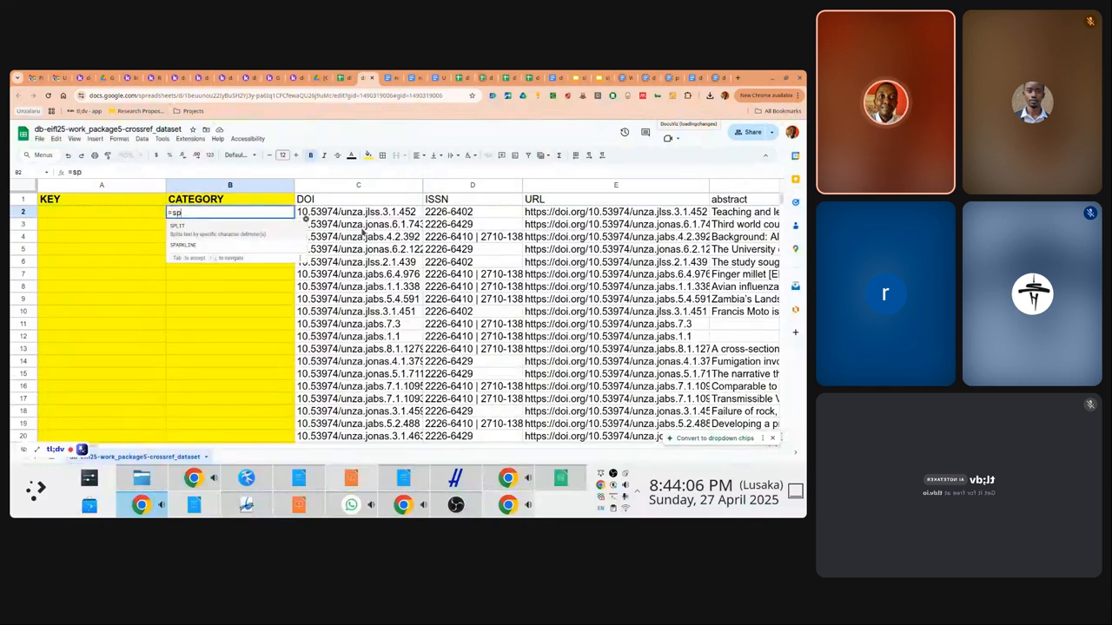
type("lit(")
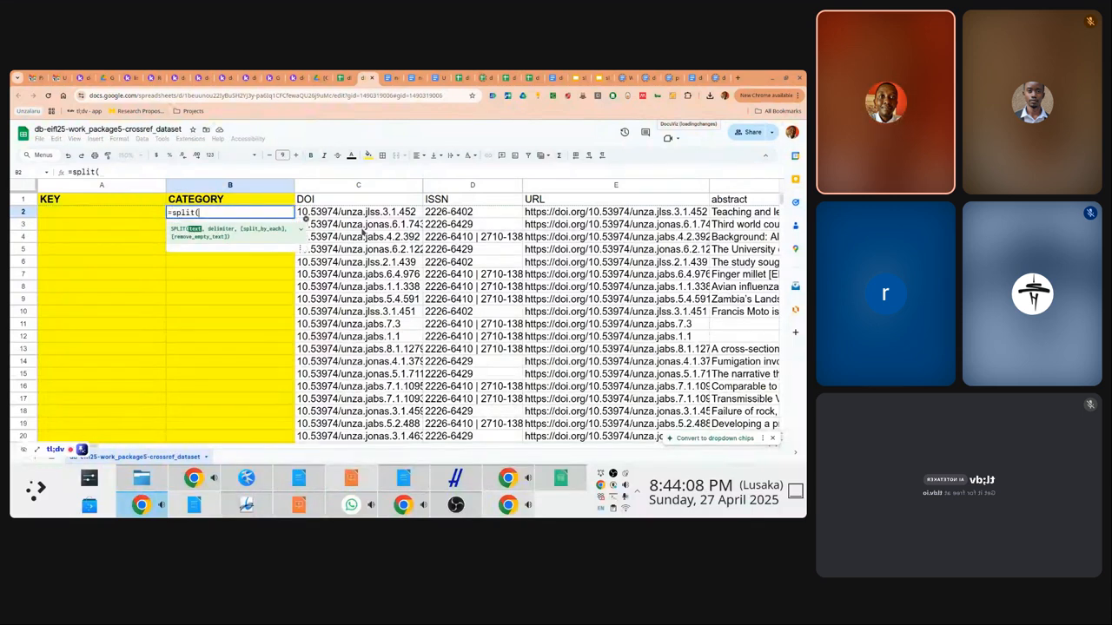
type("C2, \"")
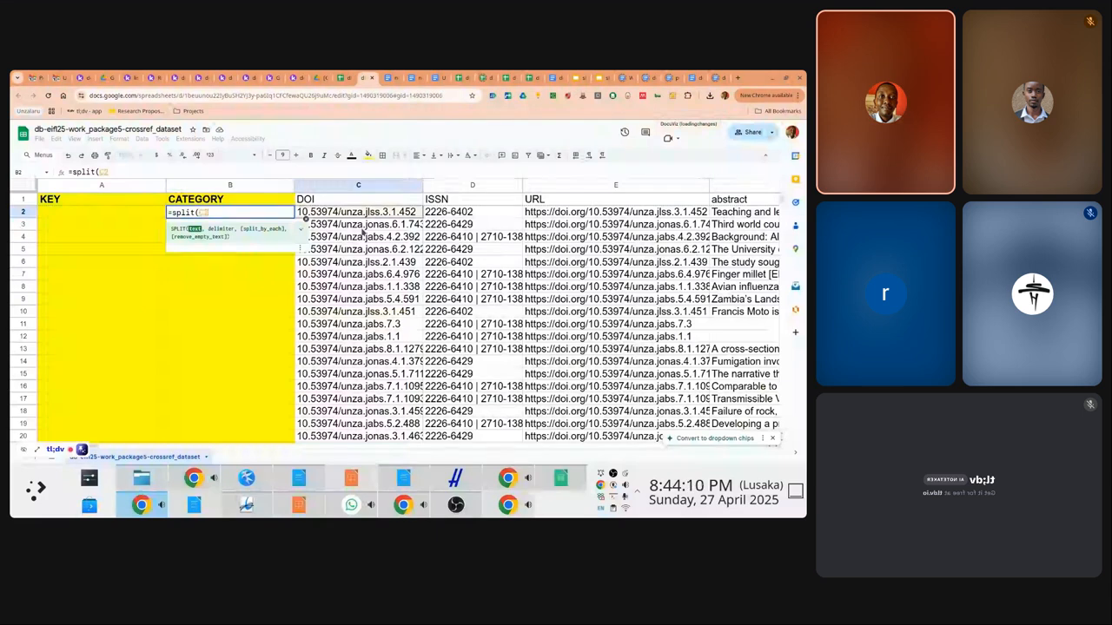
type("/")
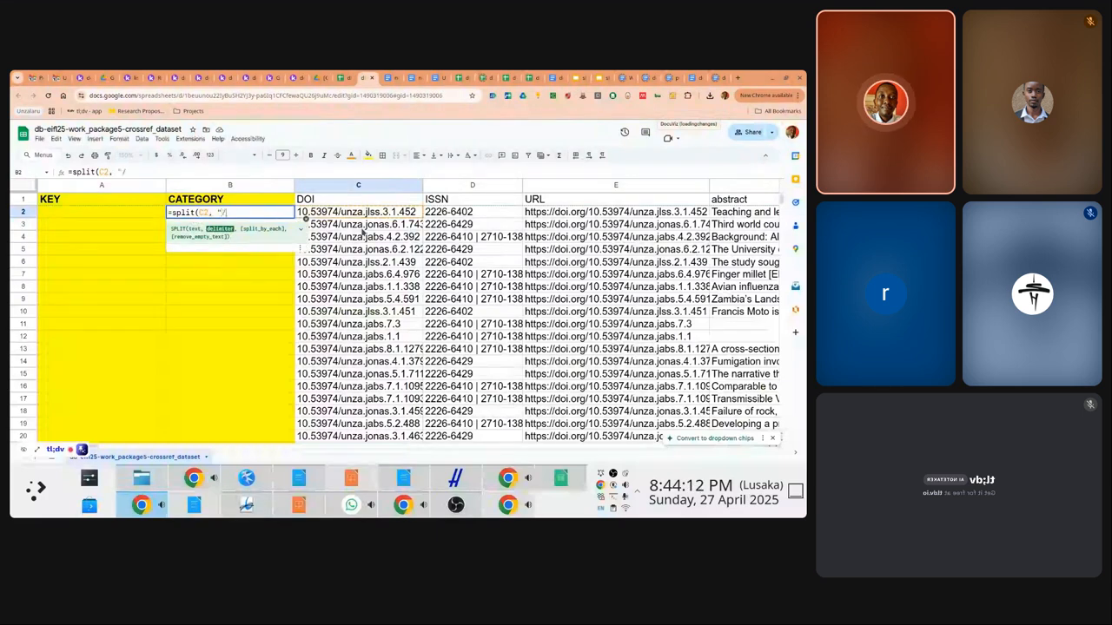
type("\")")
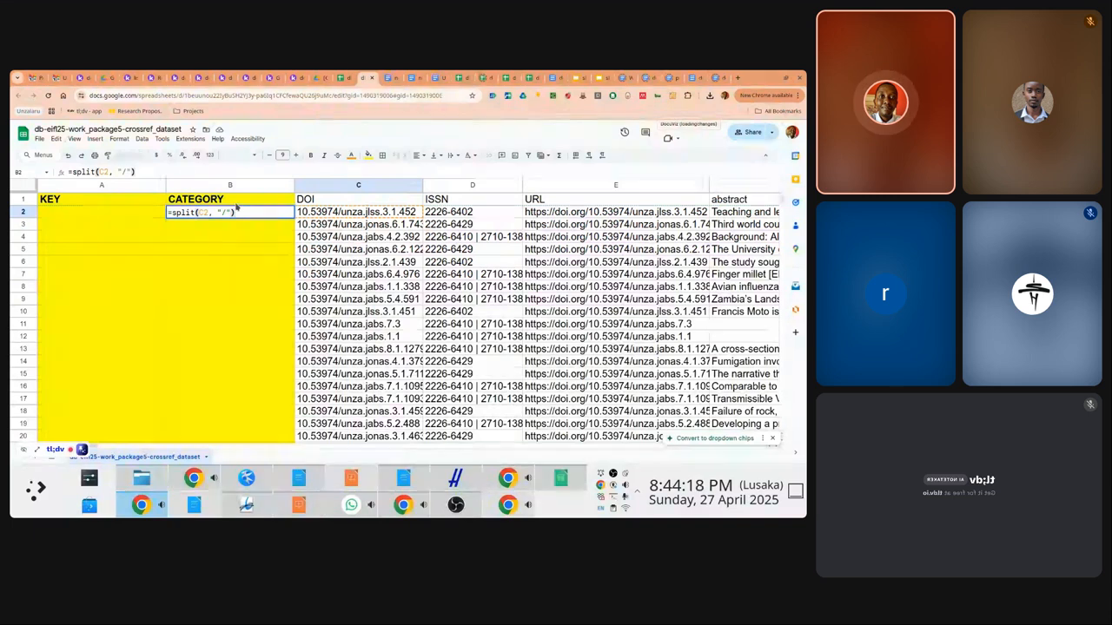
type("[1")
key("Return")
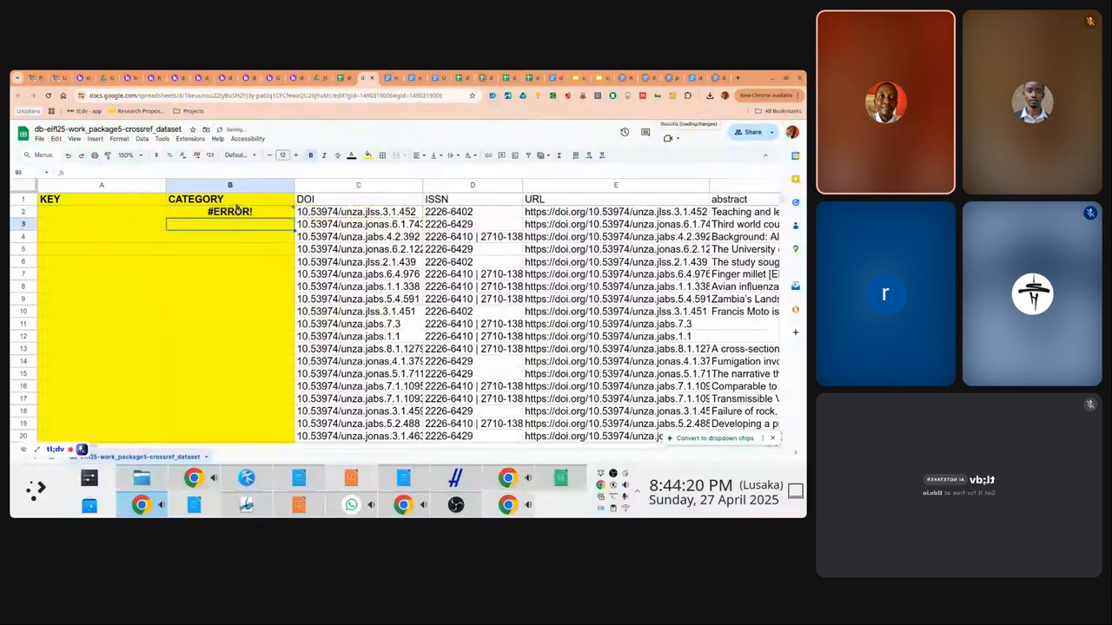
left_click(233, 211)
left_click(131, 171)
key("BackSpace")
key("BackSpace")
key("BackSpace")
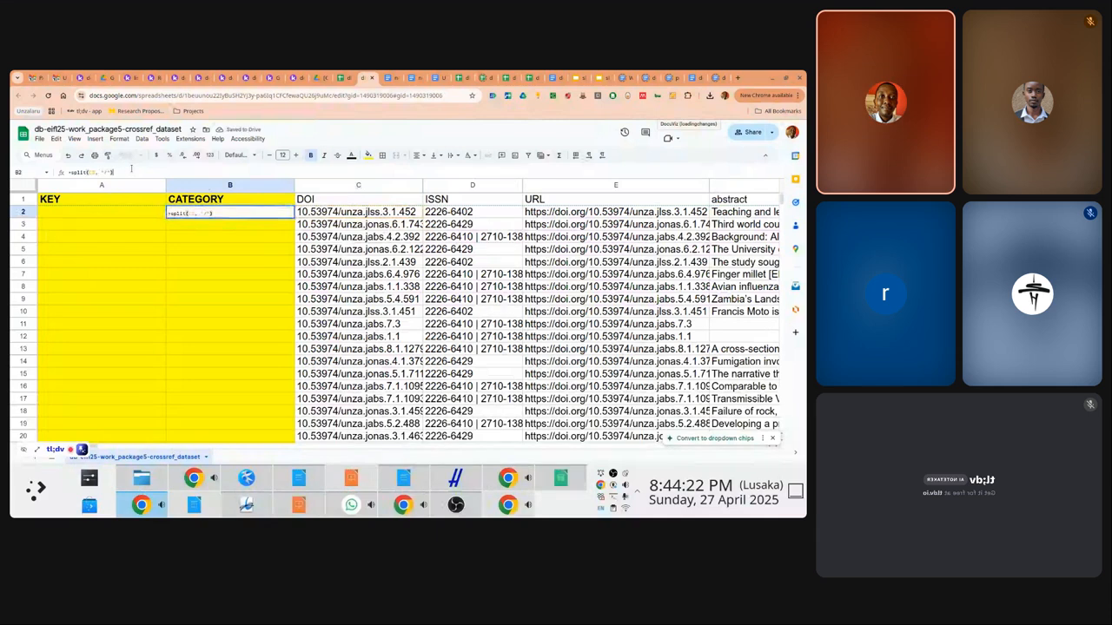
type(")")
Wrap the split in INDEX taking part 2 so B2 shows unza.jlss.3.1.452
key("Home")
key("Right")
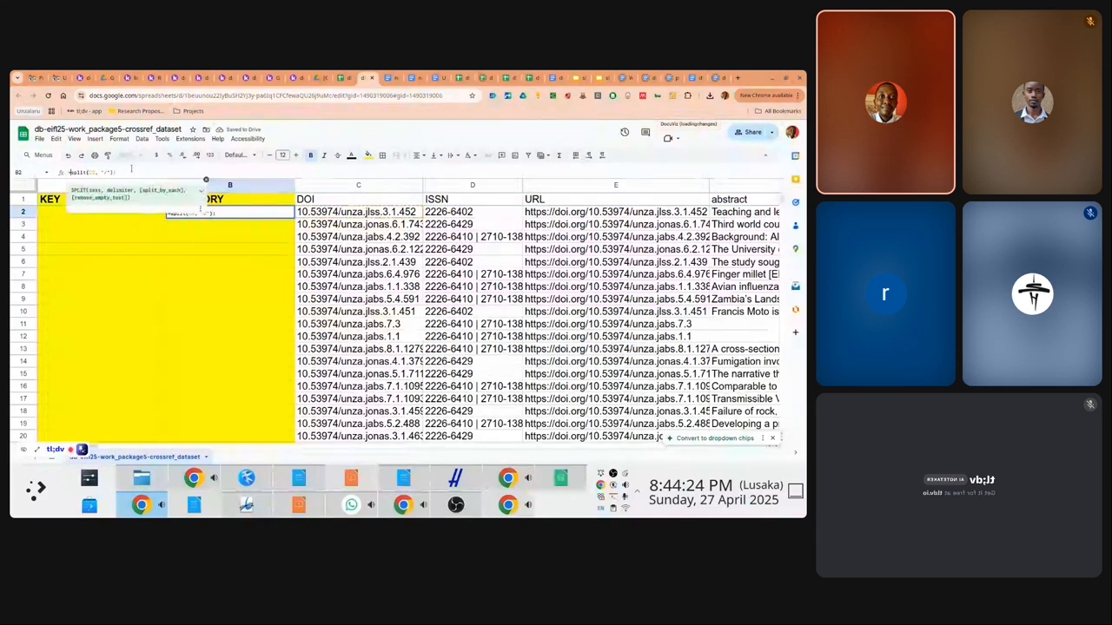
type("(index")
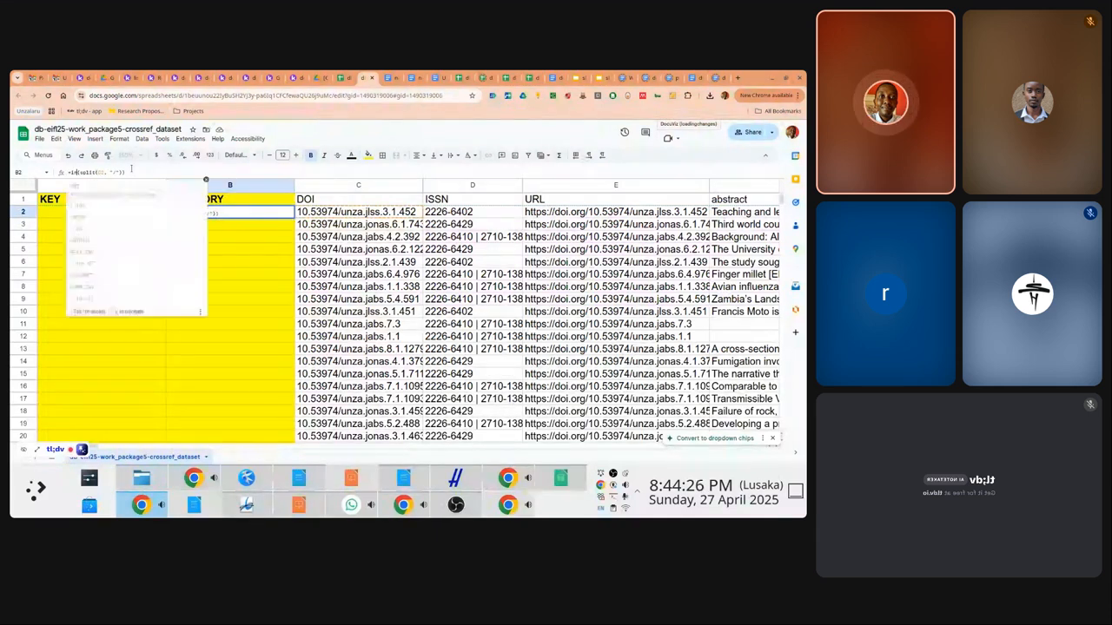
key("Right")
key("Right")
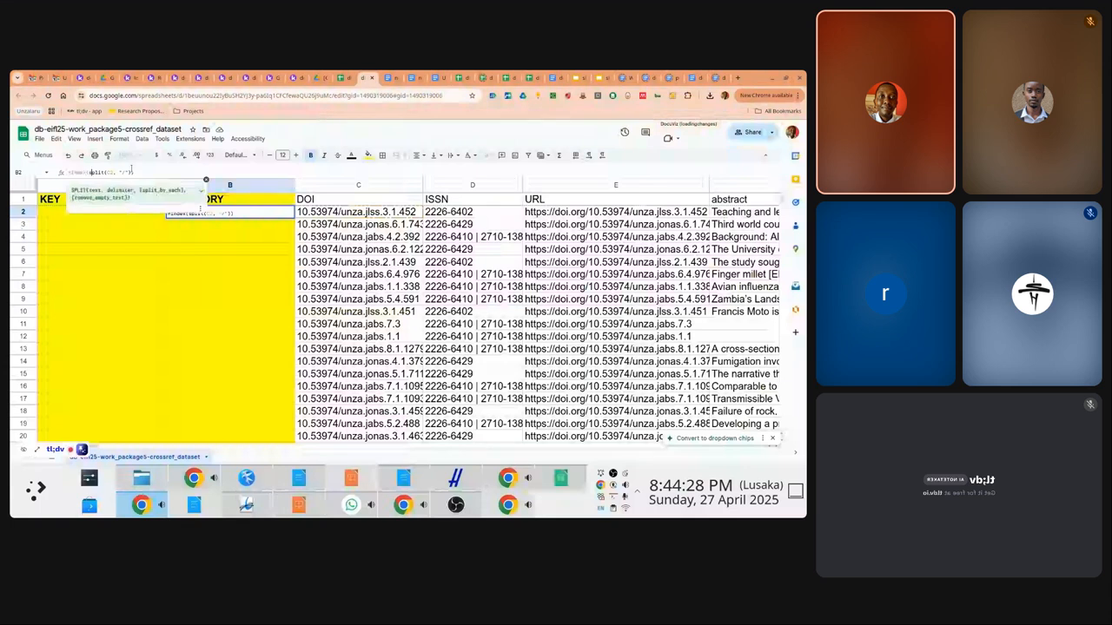
left_click(132, 172)
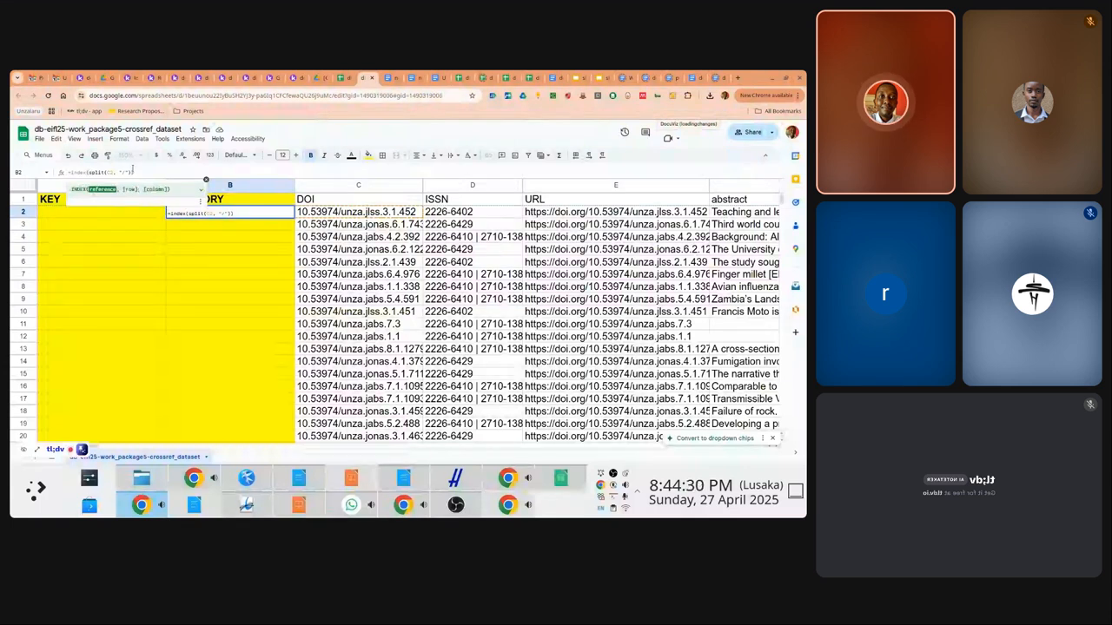
type(", ")
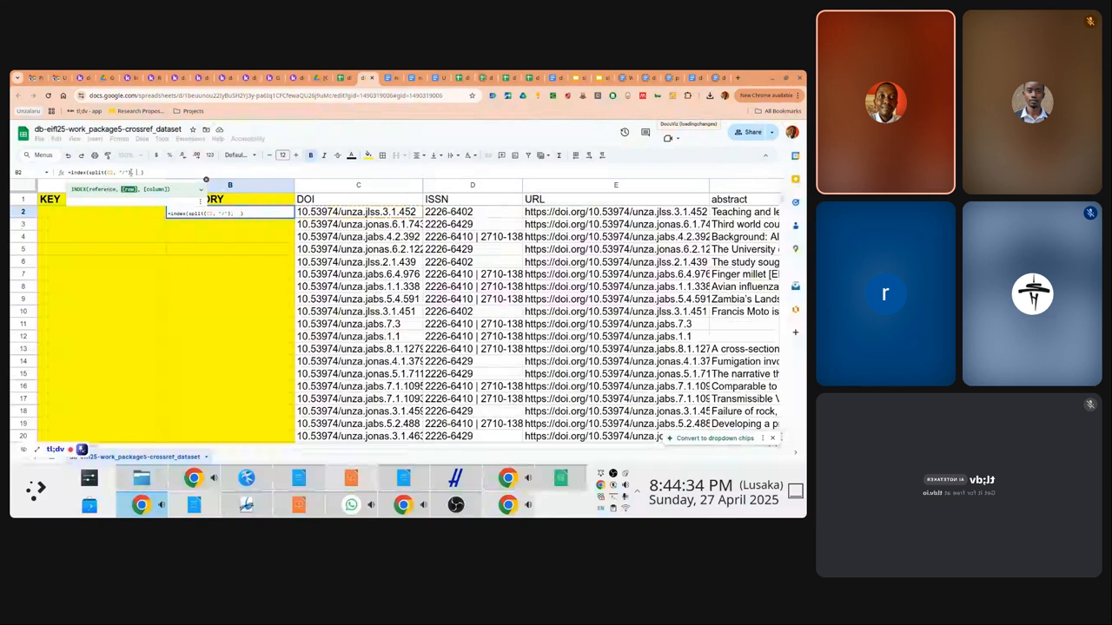
type("2")
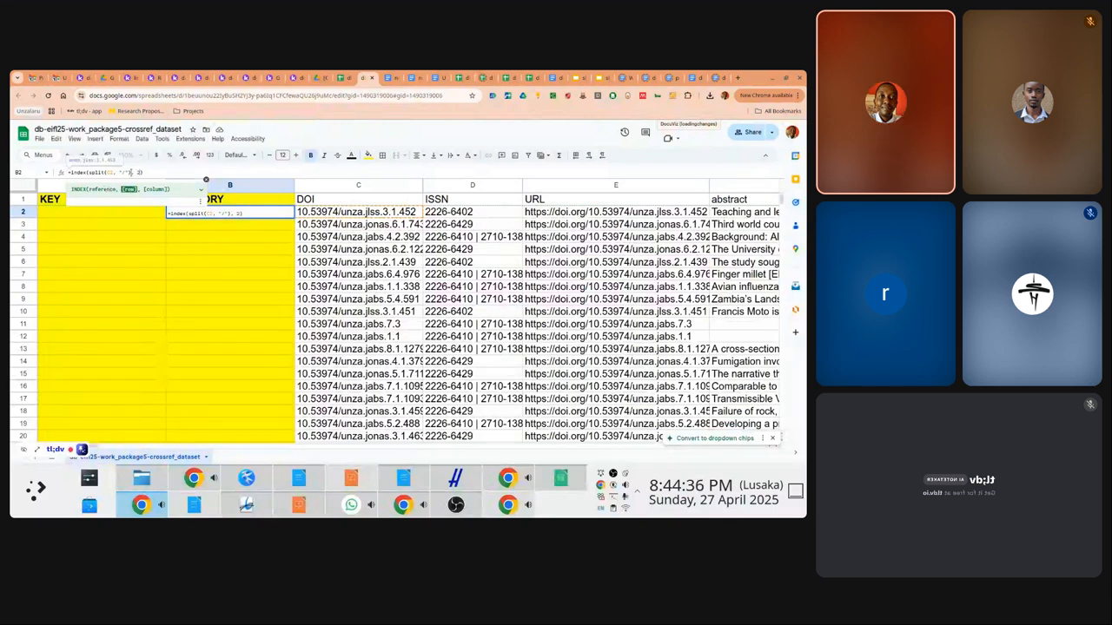
key("Return")
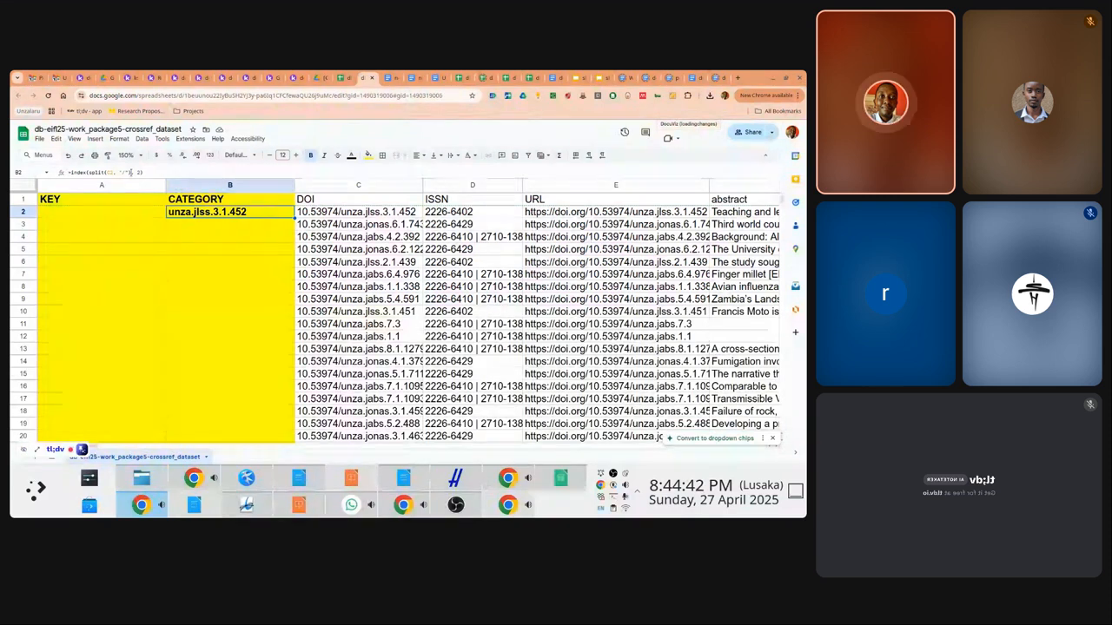
double_click(208, 219)
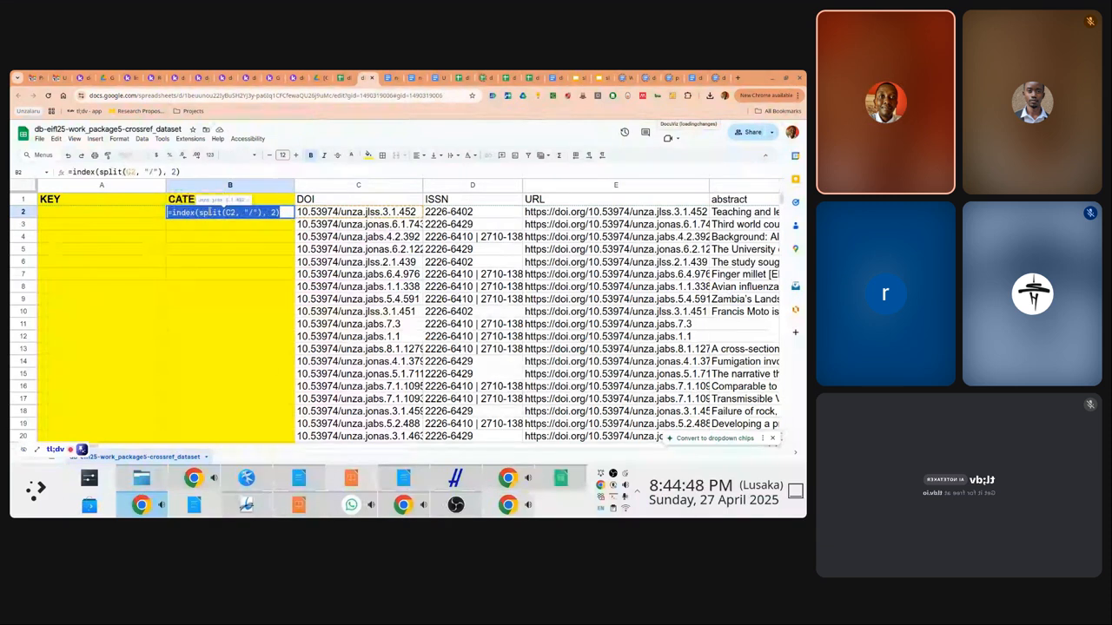
key("Escape")
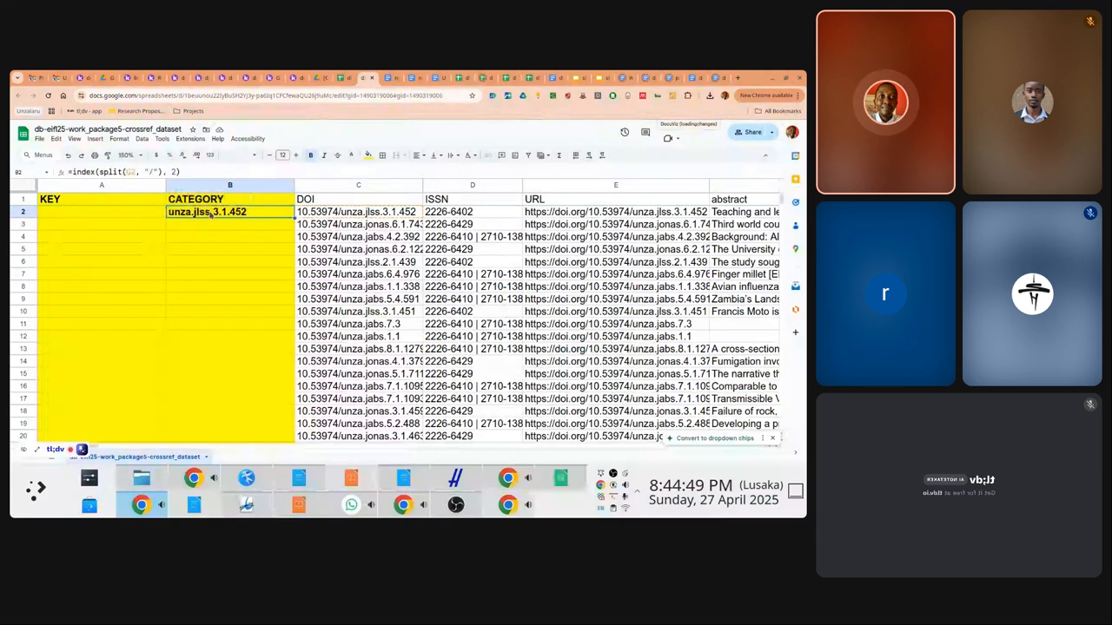
Start a nested INDEX formula in A2 from the copied formula, then discard it
left_click(119, 217)
type("=index")
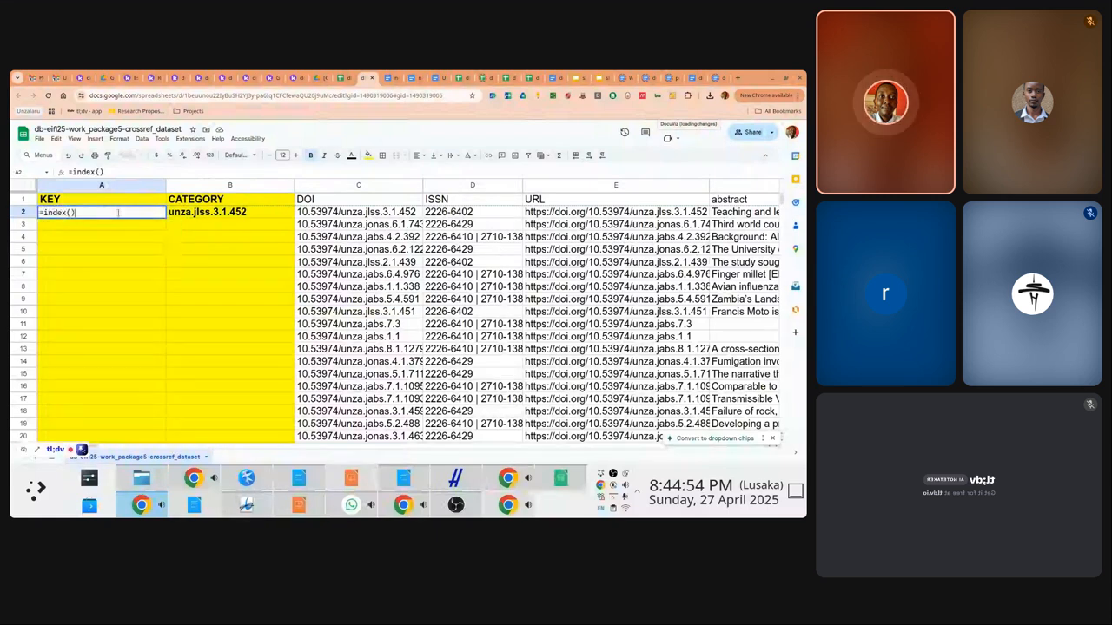
type("(")
type("=index(split(C2, \"/\"), 2)")
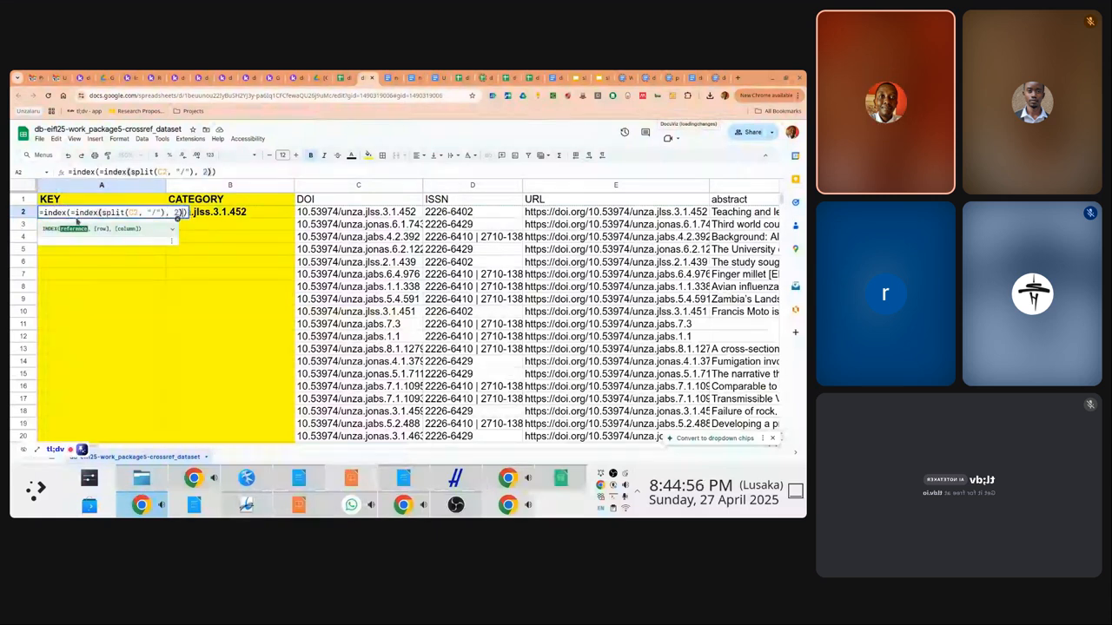
key("BackSpace")
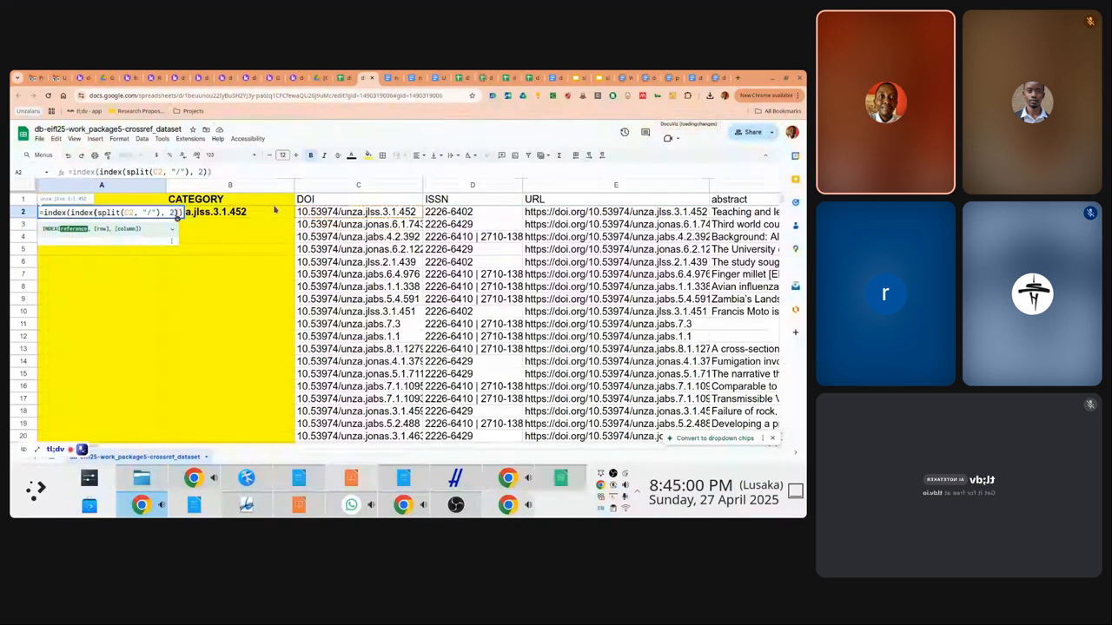
type(", \"")
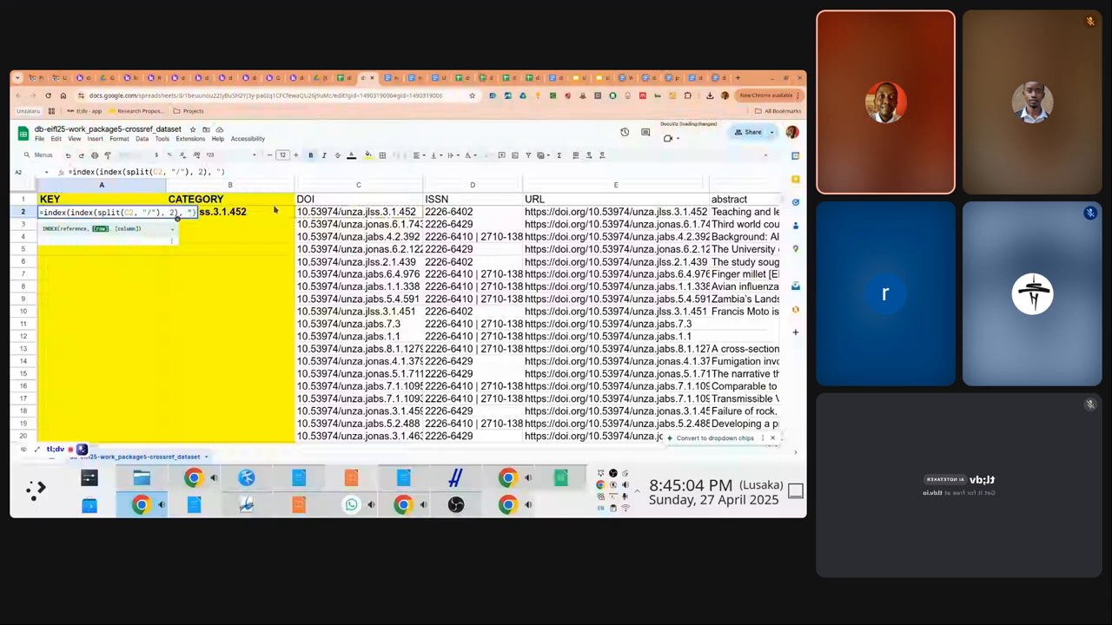
key("Escape")
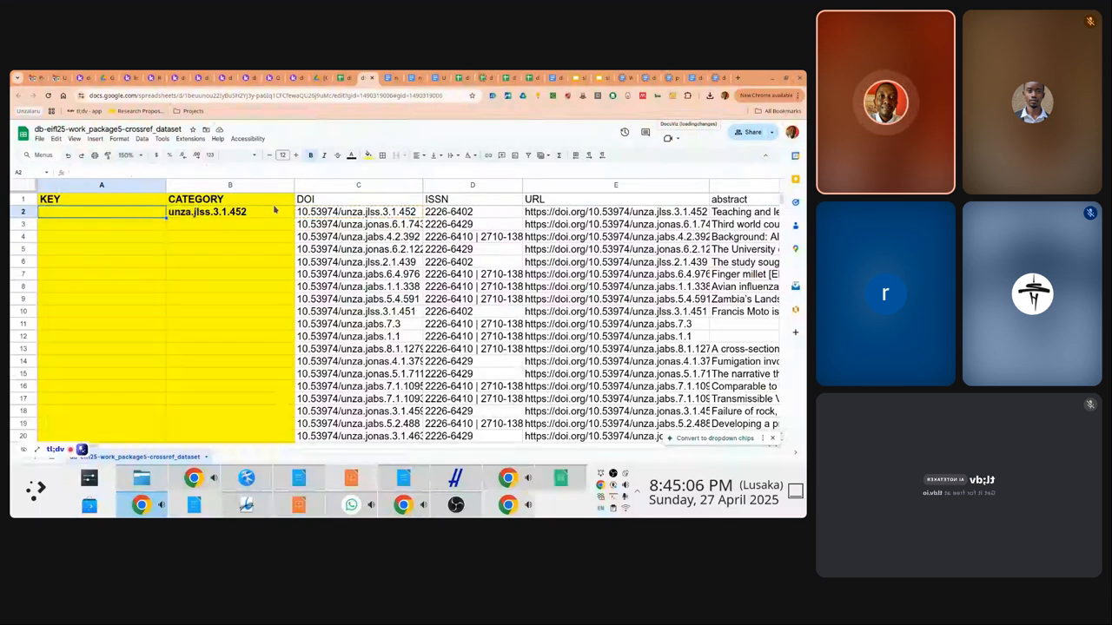
Build a formula in A2 that splits the DOI suffix at the dots
type("=split(")
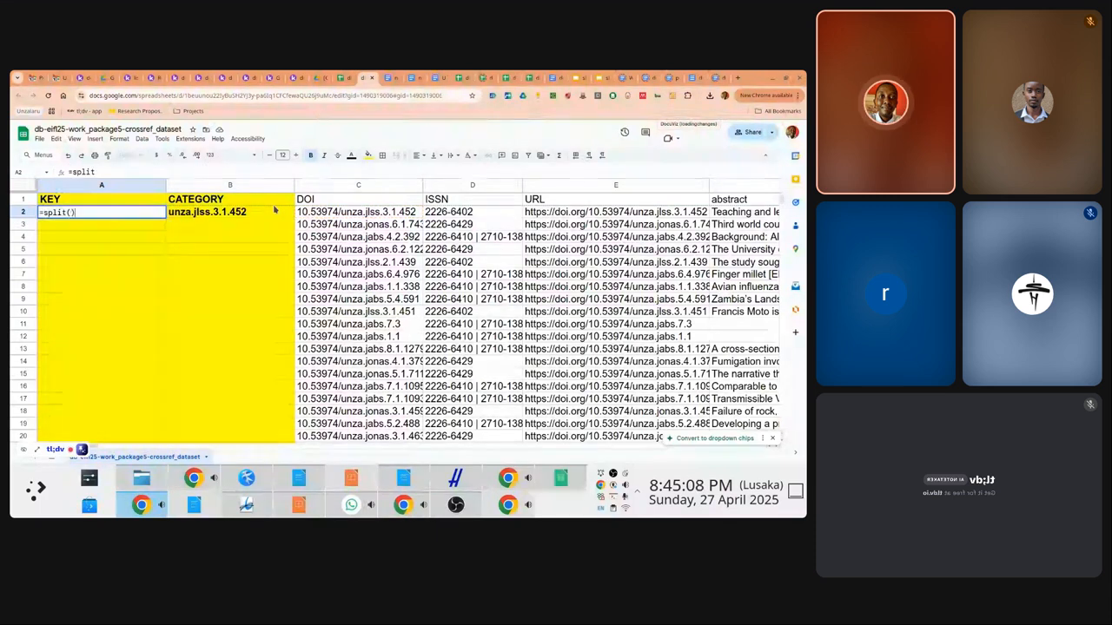
type("=index(split(C2, \"/\"), 2)")
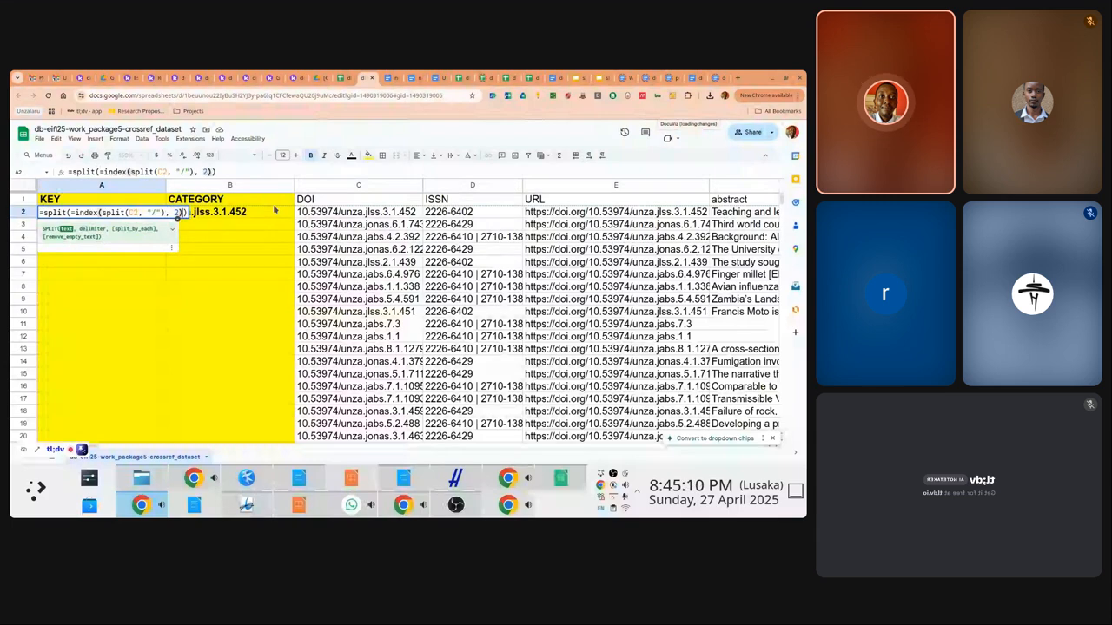
left_click(75, 213)
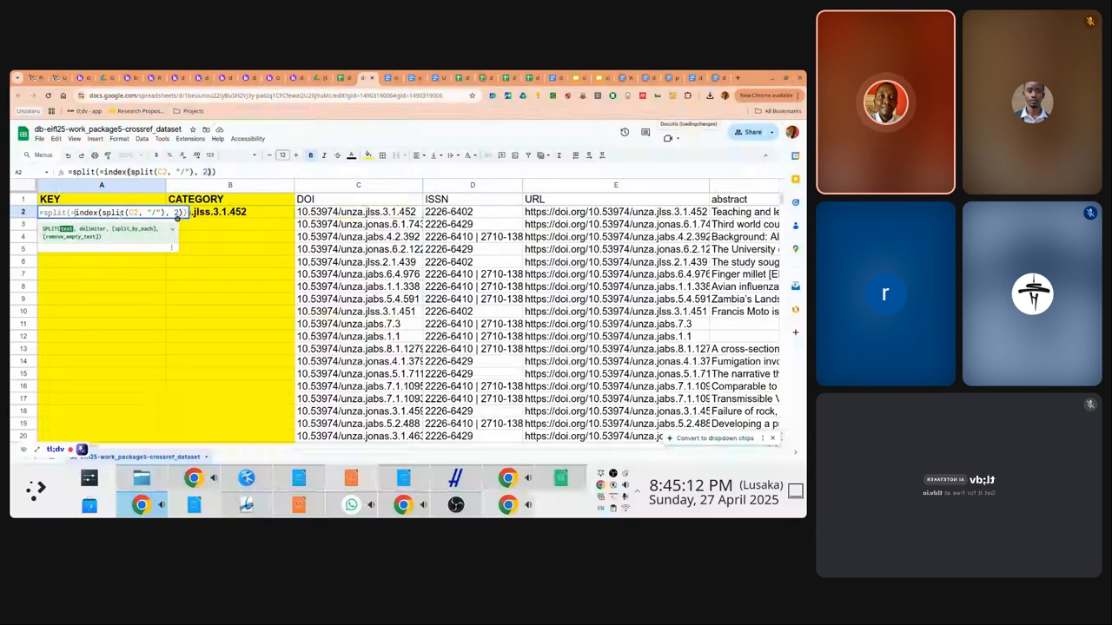
key("BackSpace")
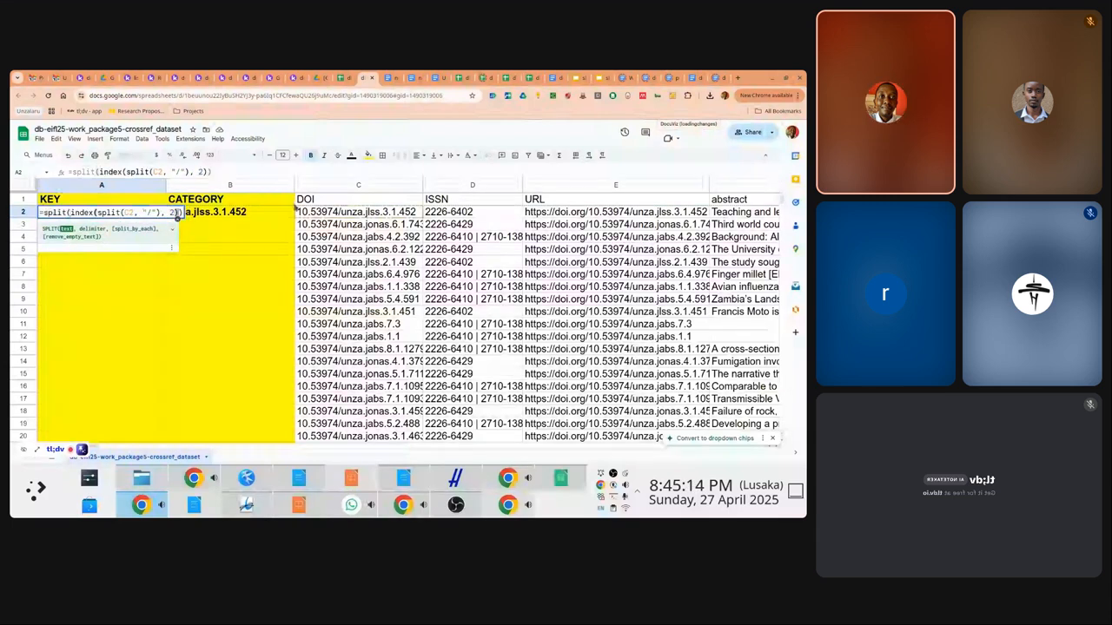
type(", \",\"")
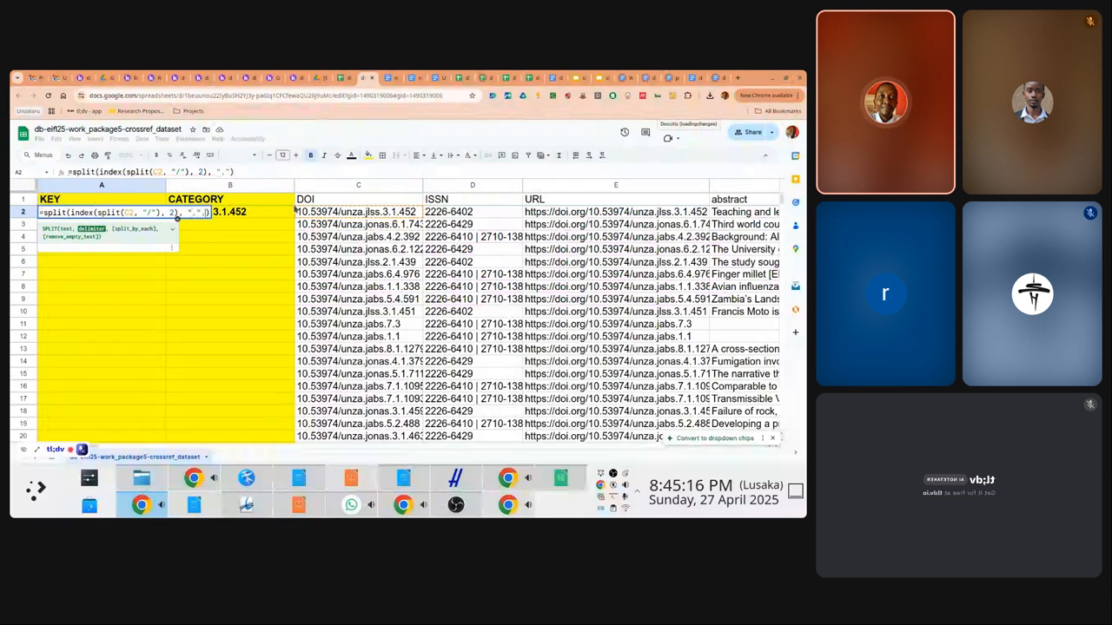
type(",")
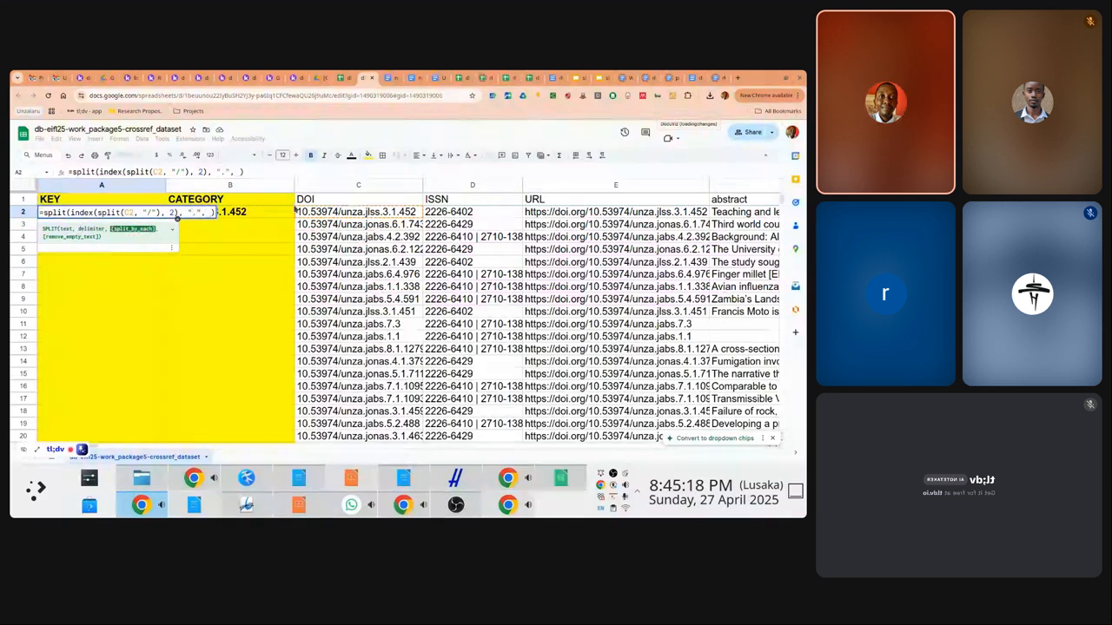
key("BackSpace")
key("BackSpace")
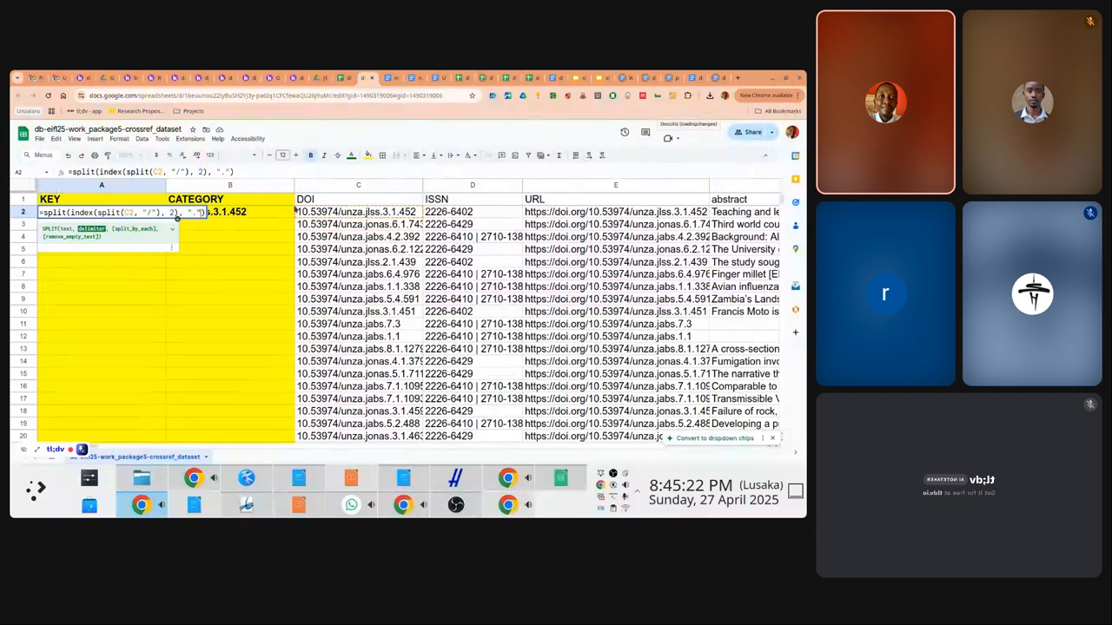
key("Right")
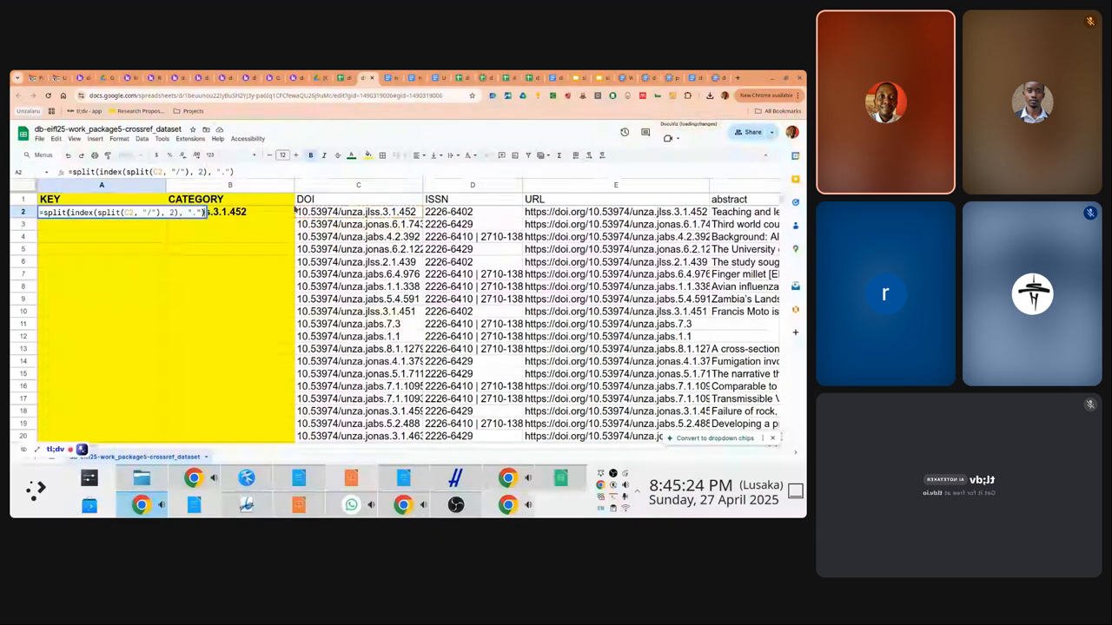
key("ctrl+shift+Left")
key("ctrl+shift+Left")
key("ctrl+shift+Left")
key("ctrl+shift+Left")
key("ctrl+shift+Left")
key("ctrl+shift+Left")
key("ctrl+shift+Left")
key("ctrl+shift+Left")
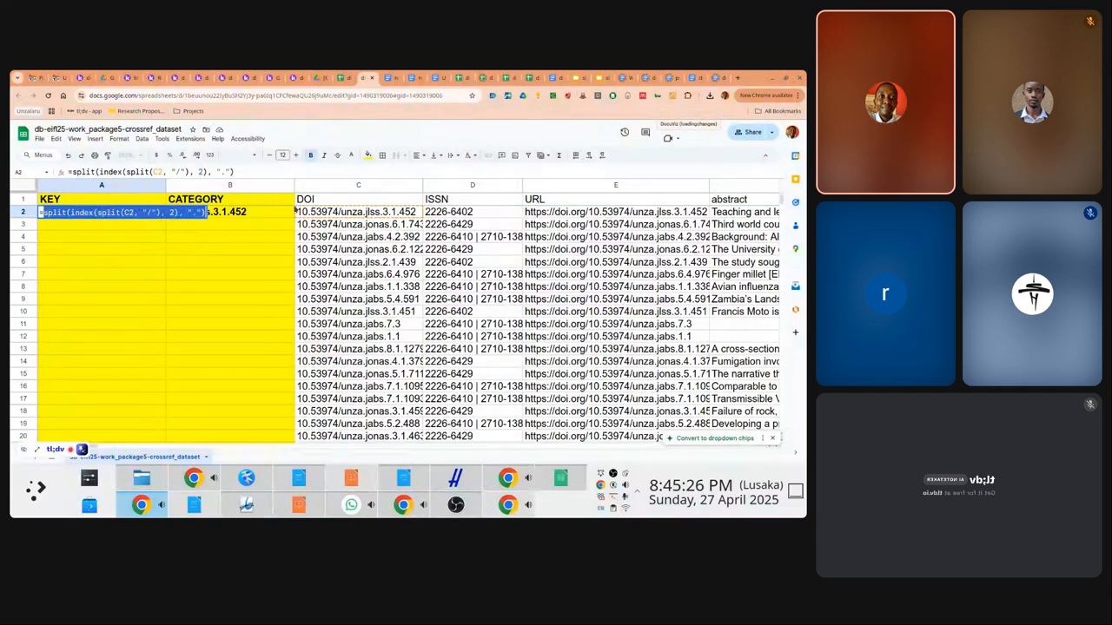
Wrap the dot split in INDEX taking part 5 so A2 shows 452, then copy it
type("=")
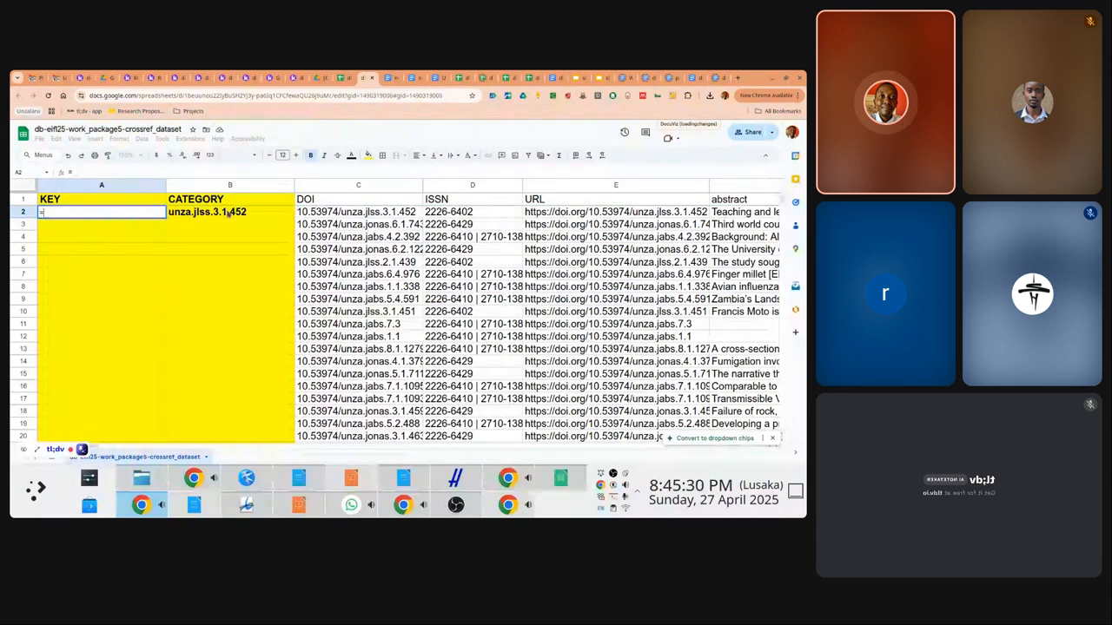
type("index(")
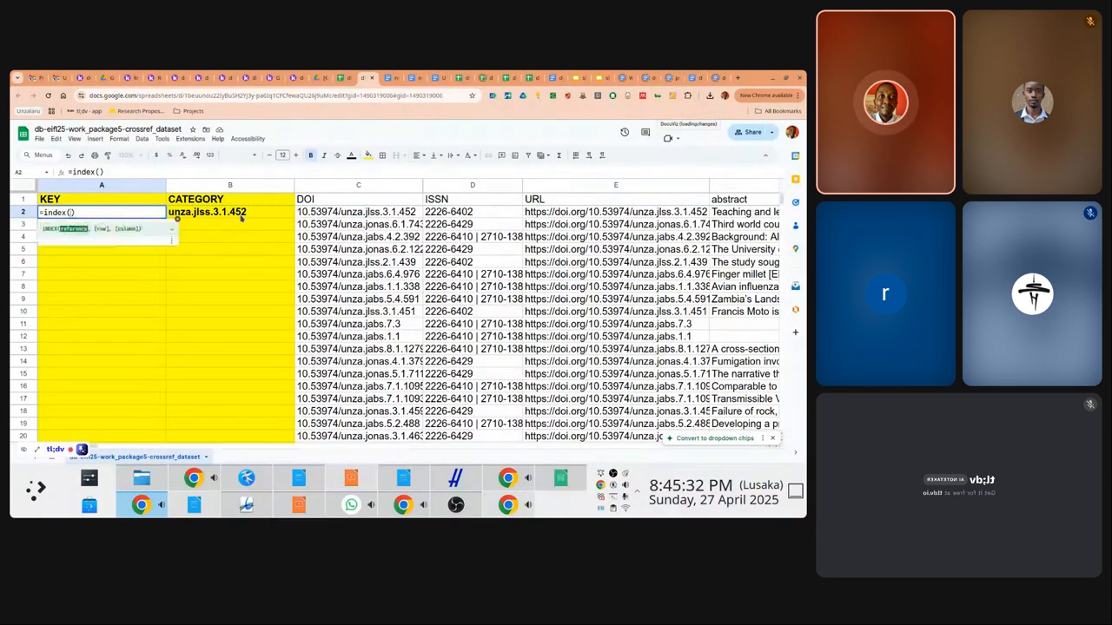
type("split(index(split(C2, \"/\"), 2), \".\"), 5")
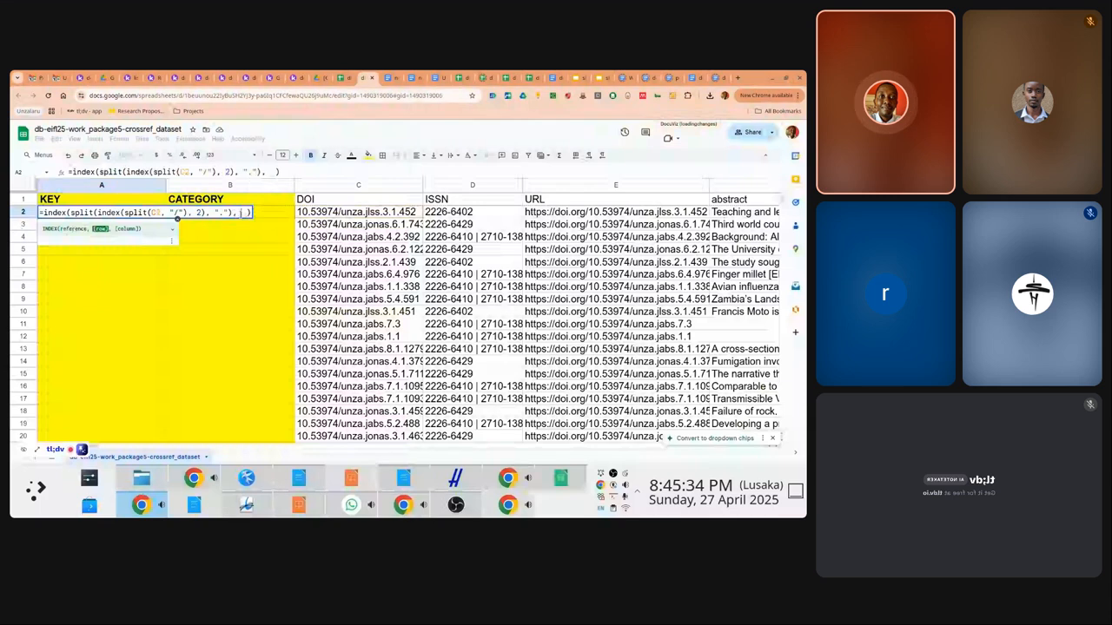
key("Return")
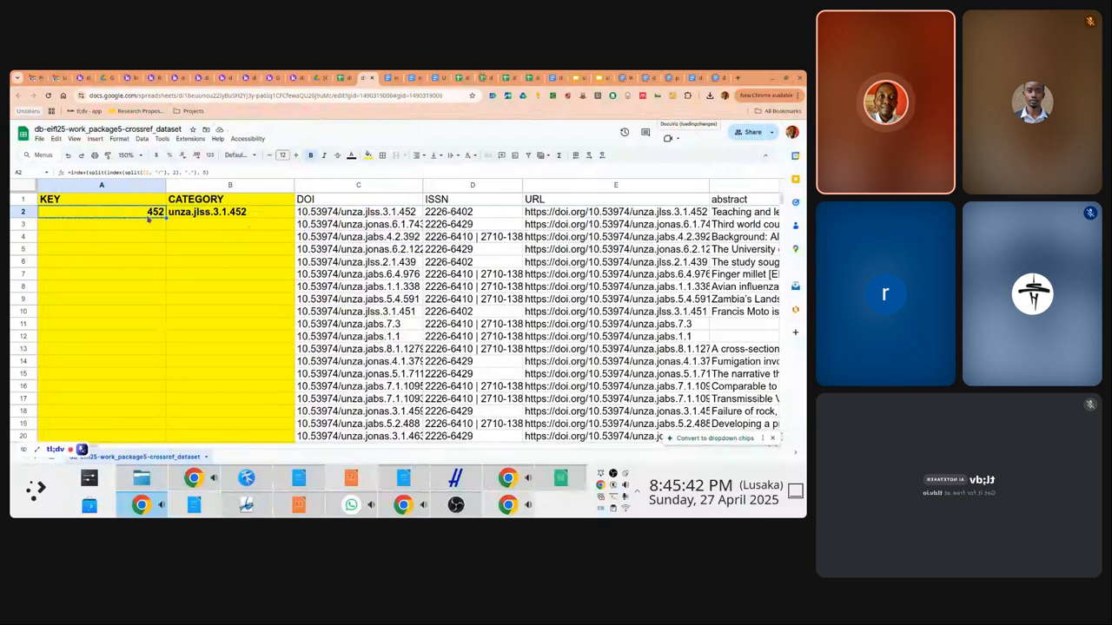
key("ctrl+c")
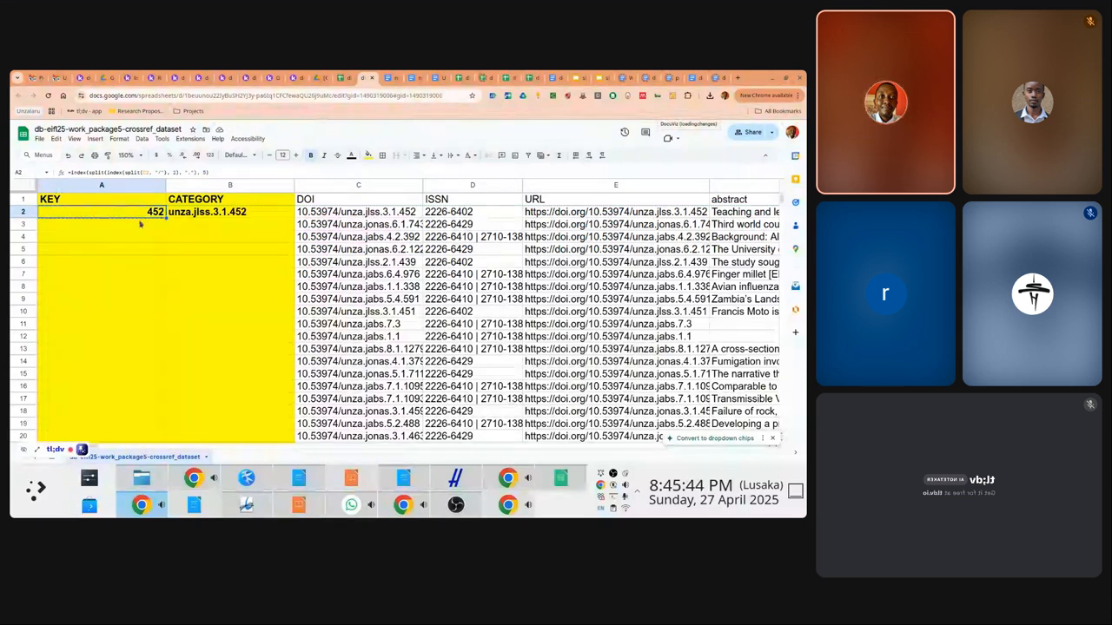
Paste the KEY formula only into A3:A13
left_click(139, 225)
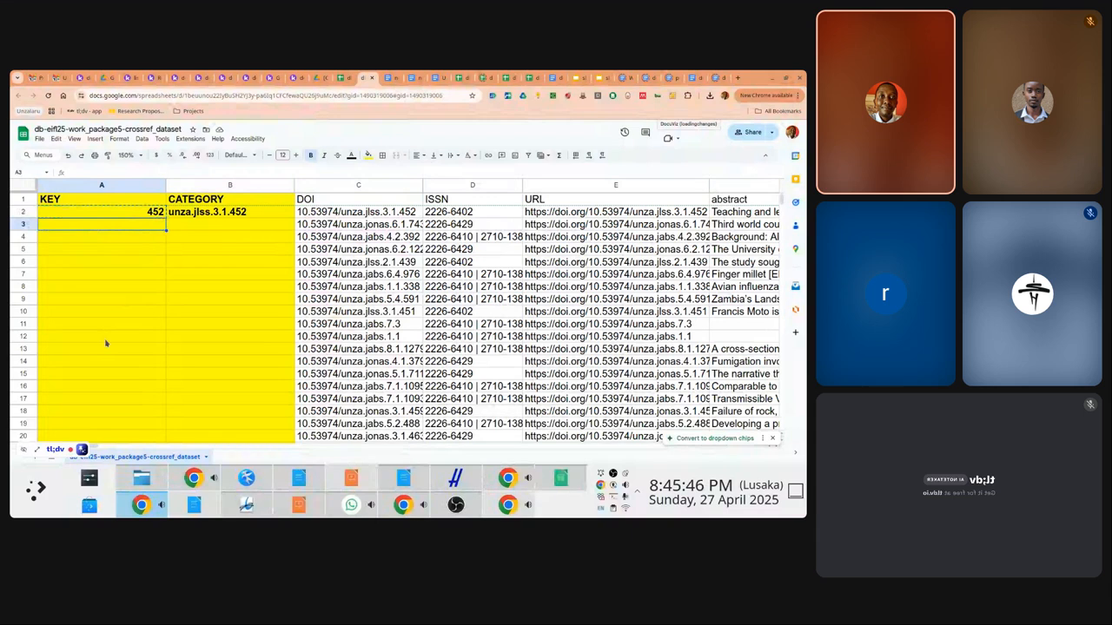
left_click(105, 339, "shift")
left_click(104, 349, "shift")
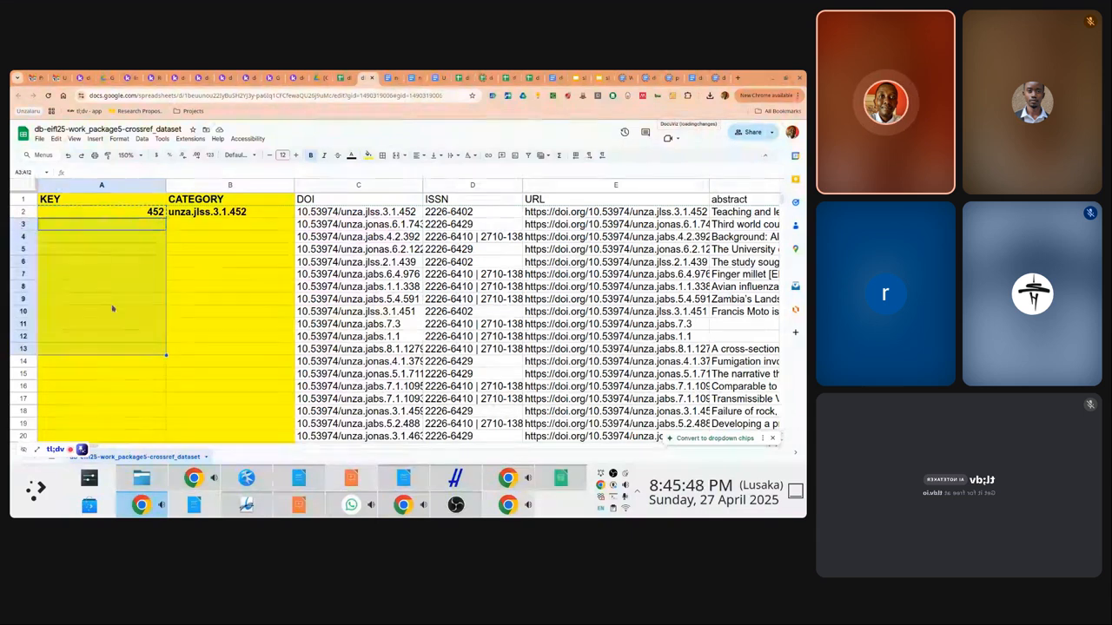
right_click(112, 309)
mouse_move(173, 219)
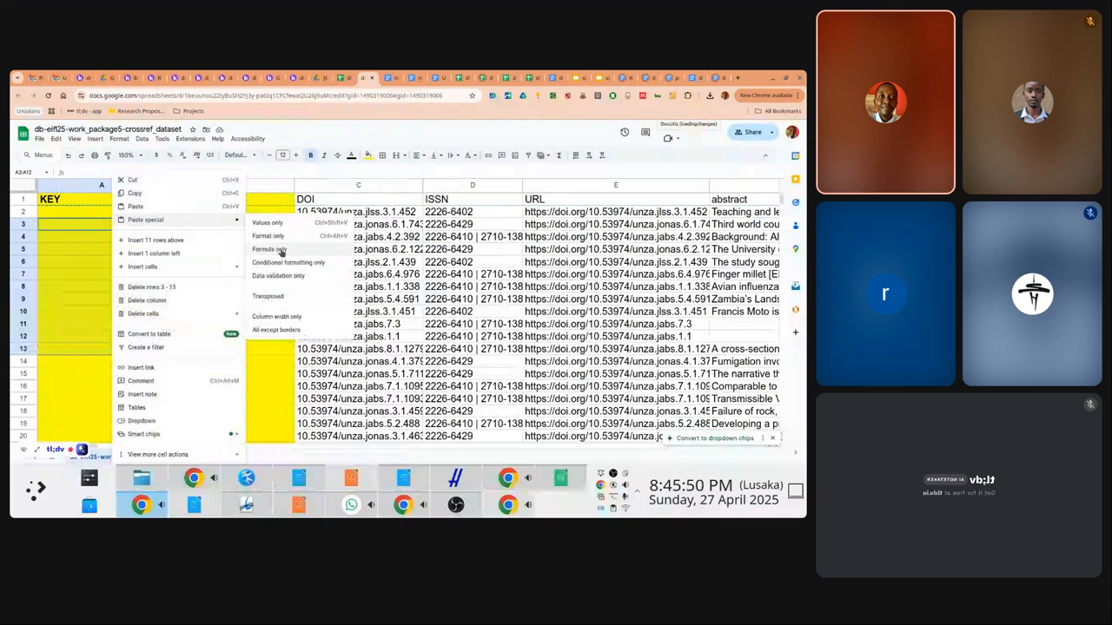
left_click(279, 249)
Select the A2 formula text after the equals sign in the formula bar
left_click(109, 212)
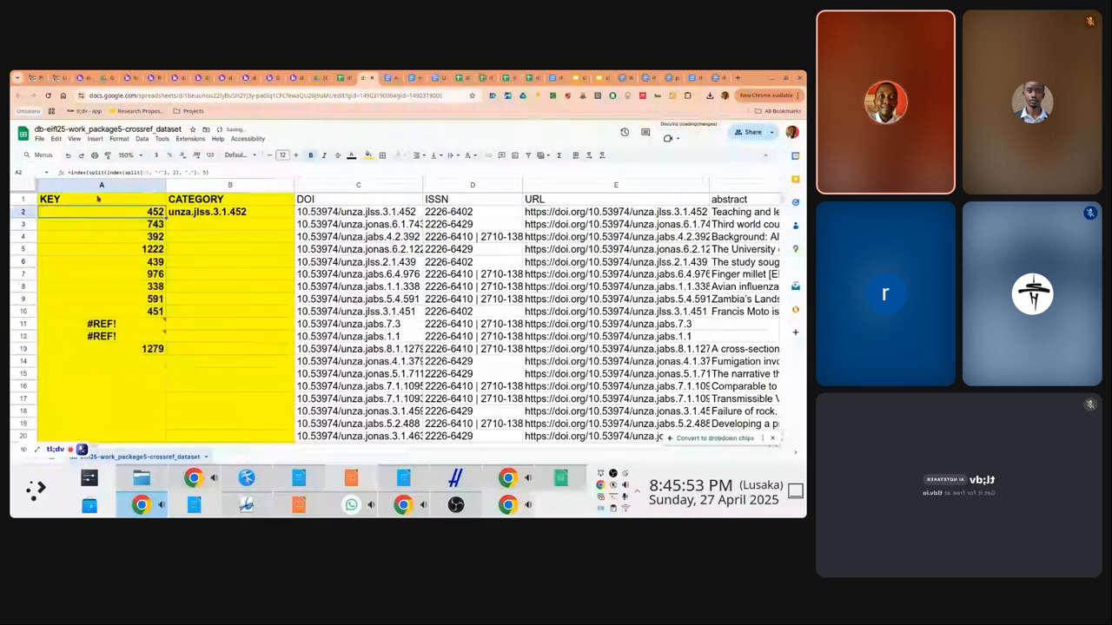
left_click_drag(71, 172, 140, 171)
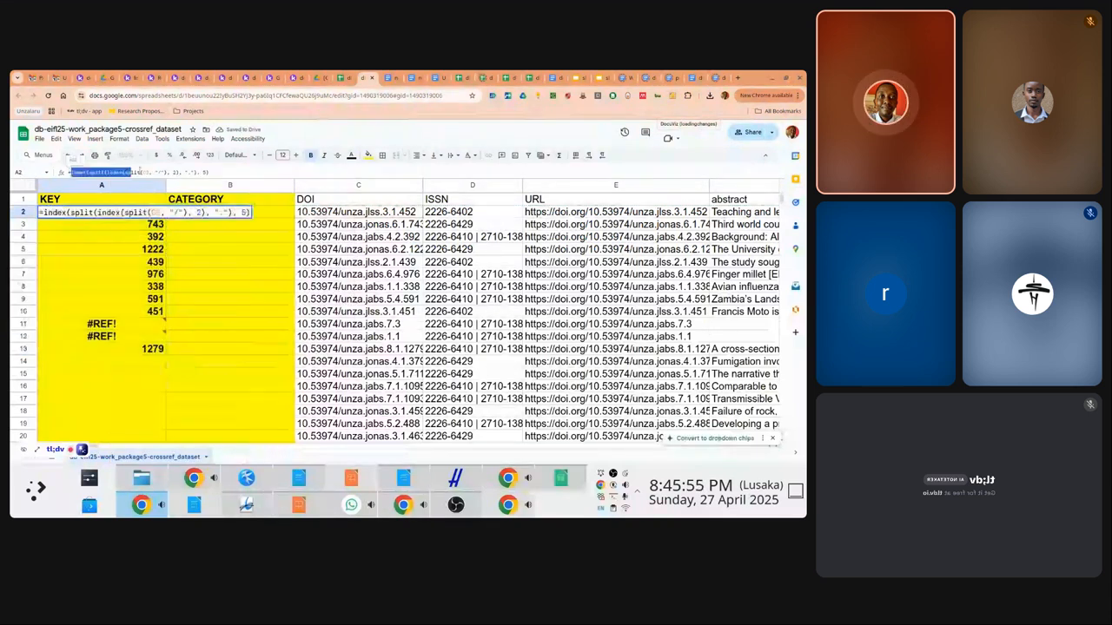
left_click_drag(140, 171, 251, 168)
Wrap the A2 key formula in IFERROR with an empty-string fallback
key("ctrl+x")
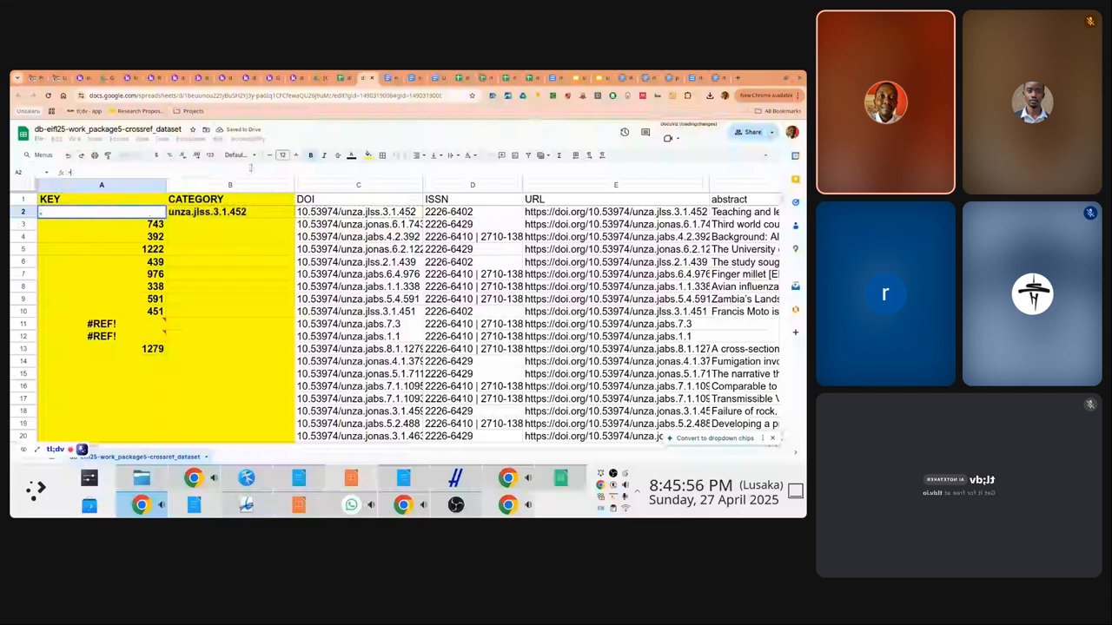
type("iferror(")
key("ctrl+v")
type(",")
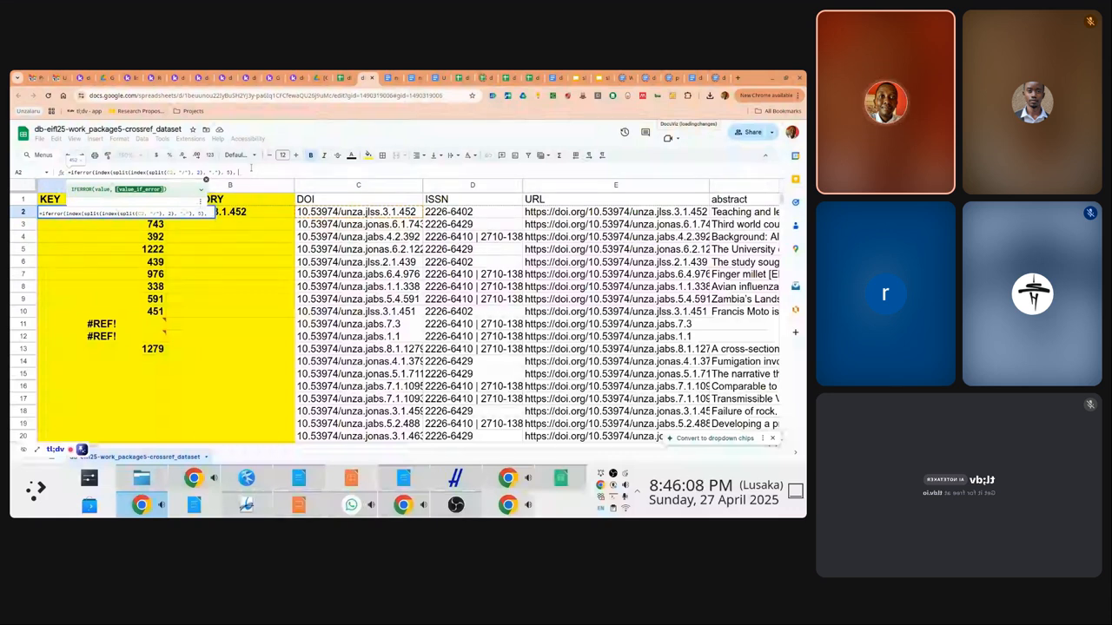
type("\"\"")
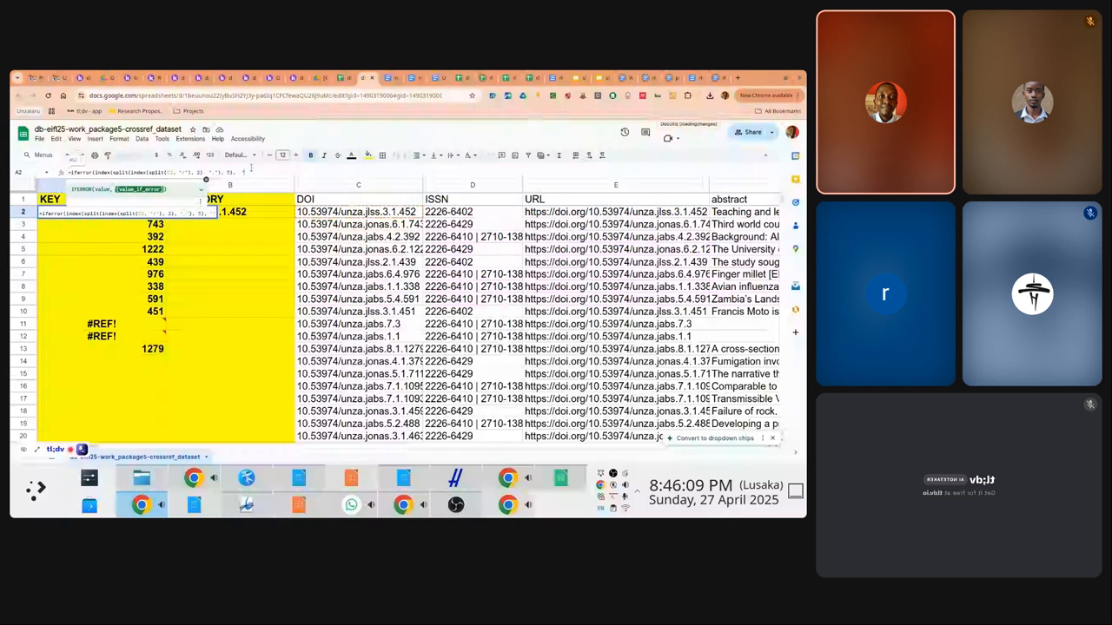
key("Escape")
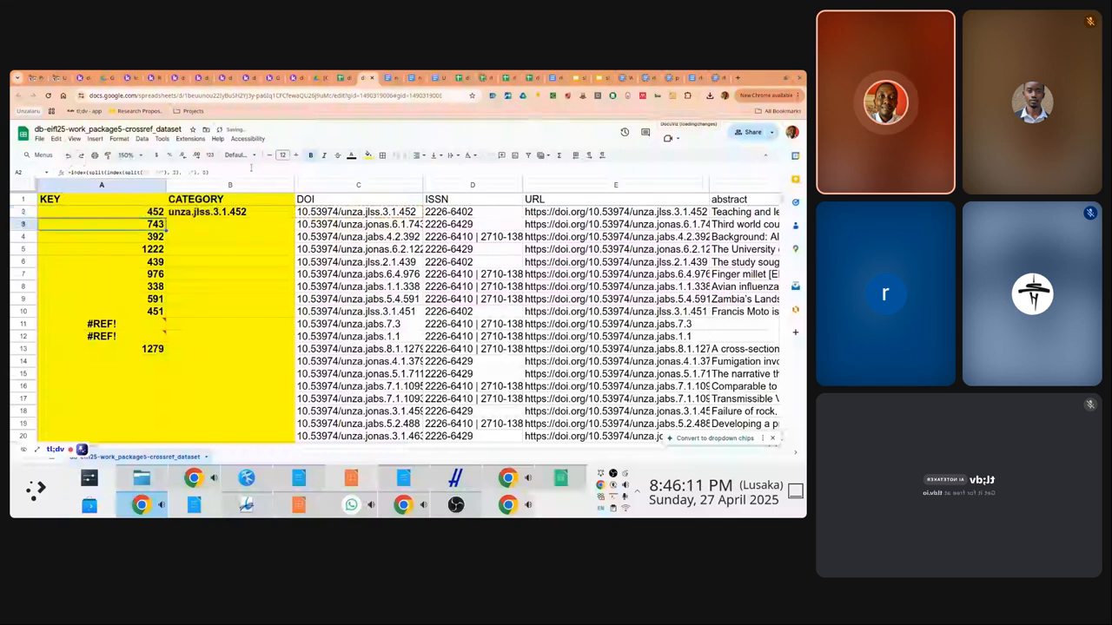
Copy the key formula and paste it as formula only into A2:A13
key("shift+Down")
key("shift+Down")
key("shift+Down")
key("shift+Down")
key("shift+Down")
key("shift+Down")
key("shift+Down")
key("shift+Down")
key("shift+Down")
key("shift+Down")
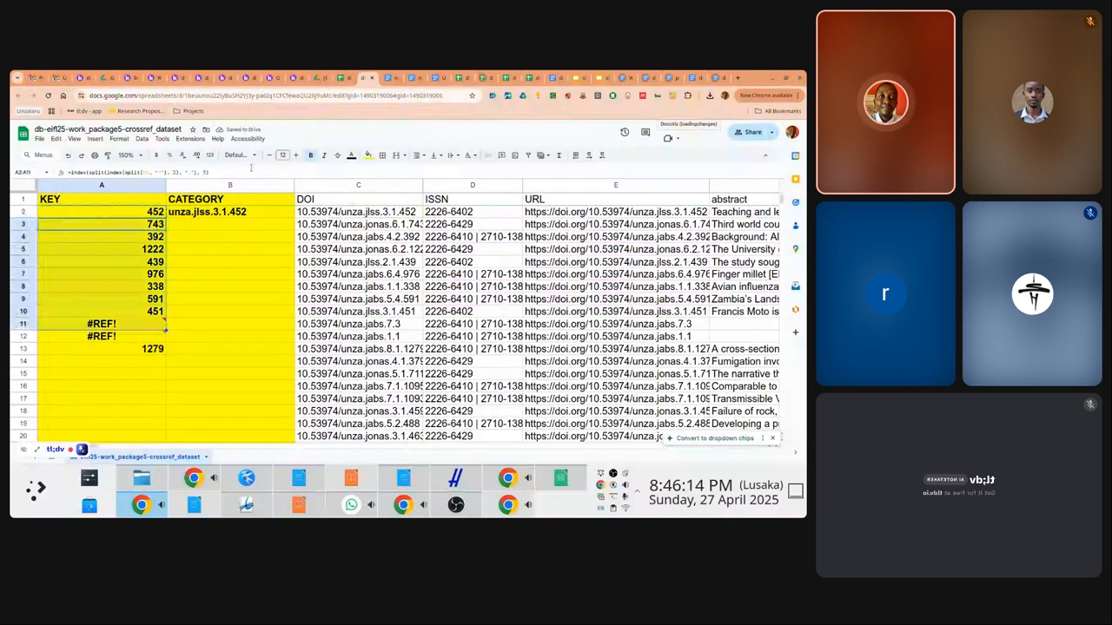
key("ctrl+c")
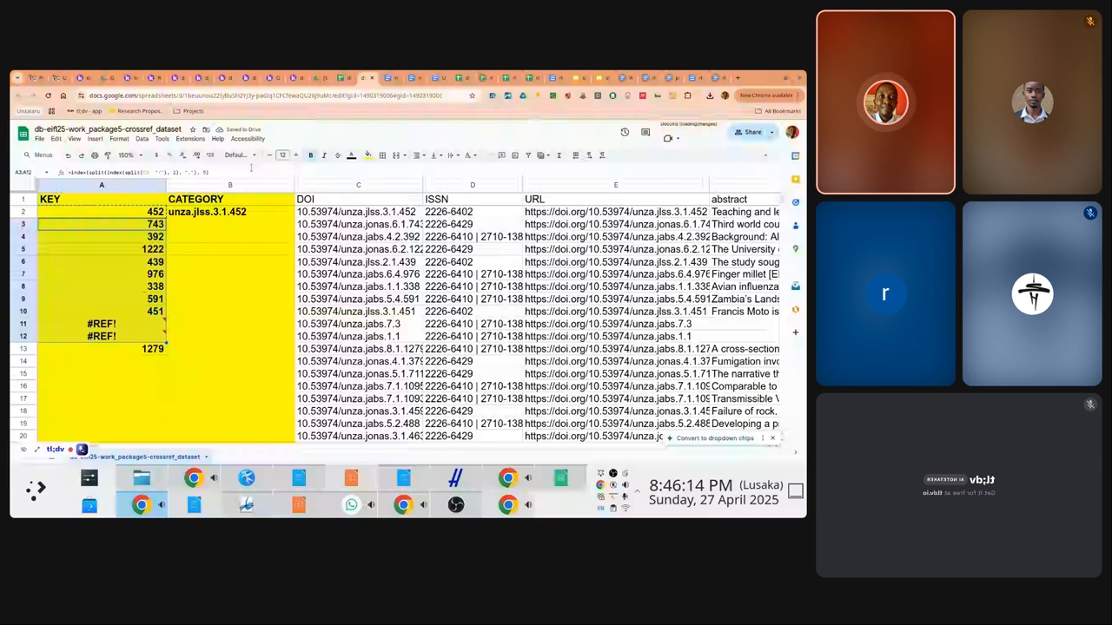
key("shift+Down")
right_click(133, 267)
mouse_move(172, 232)
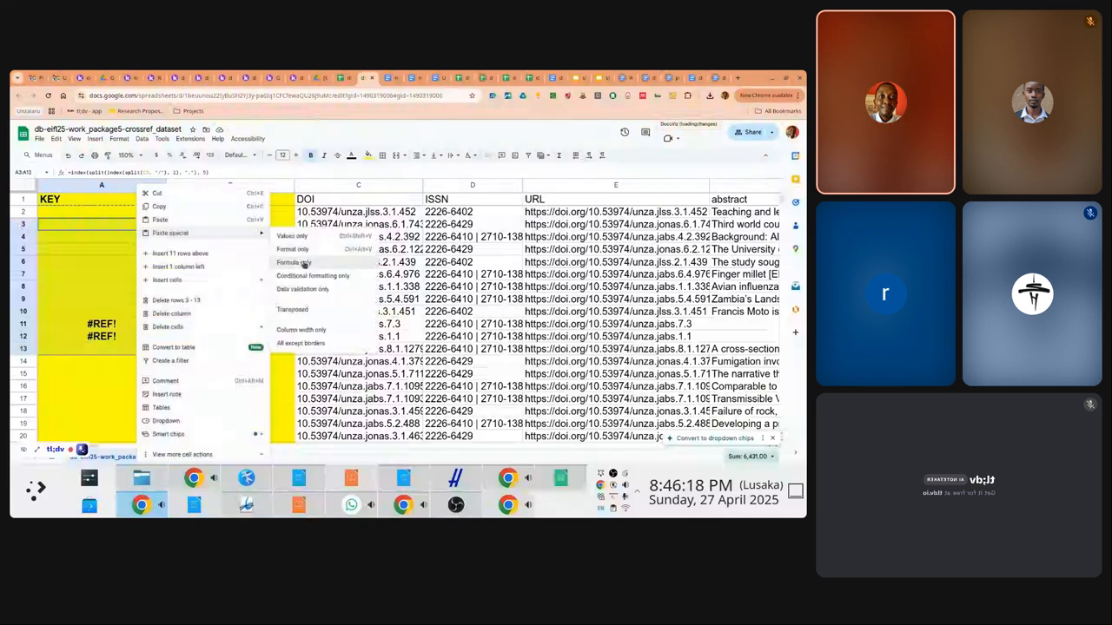
left_click(305, 263)
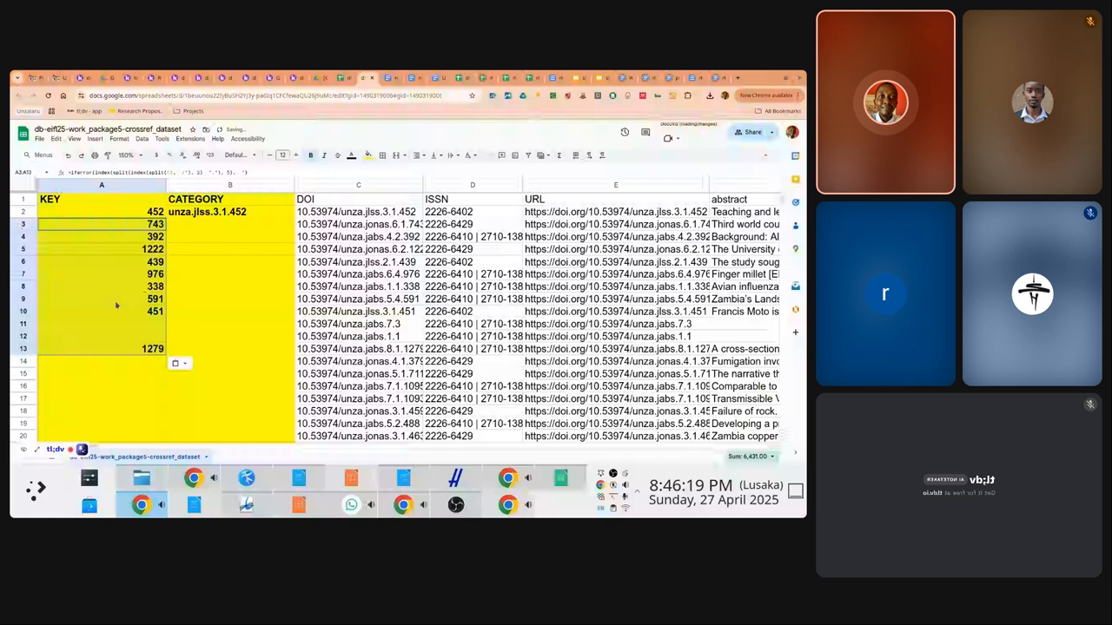
left_click(139, 216)
Select the KEY range A3:A243 down to the last record
key("Down")
key("ctrl+shift+Down")
key("ctrl+shift+Down")
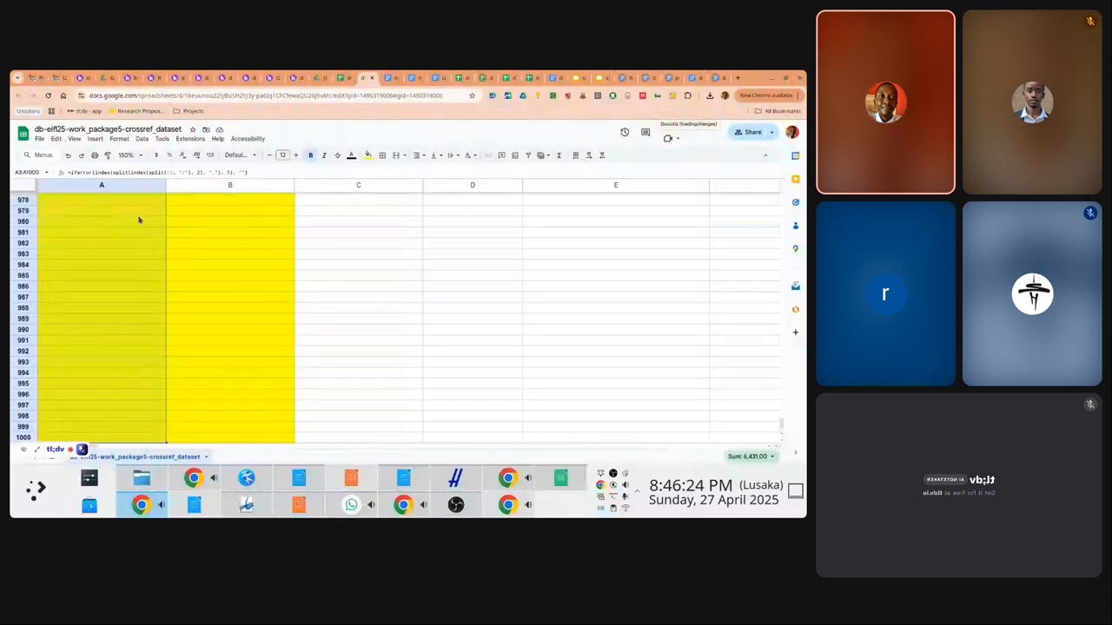
key("shift+Up")
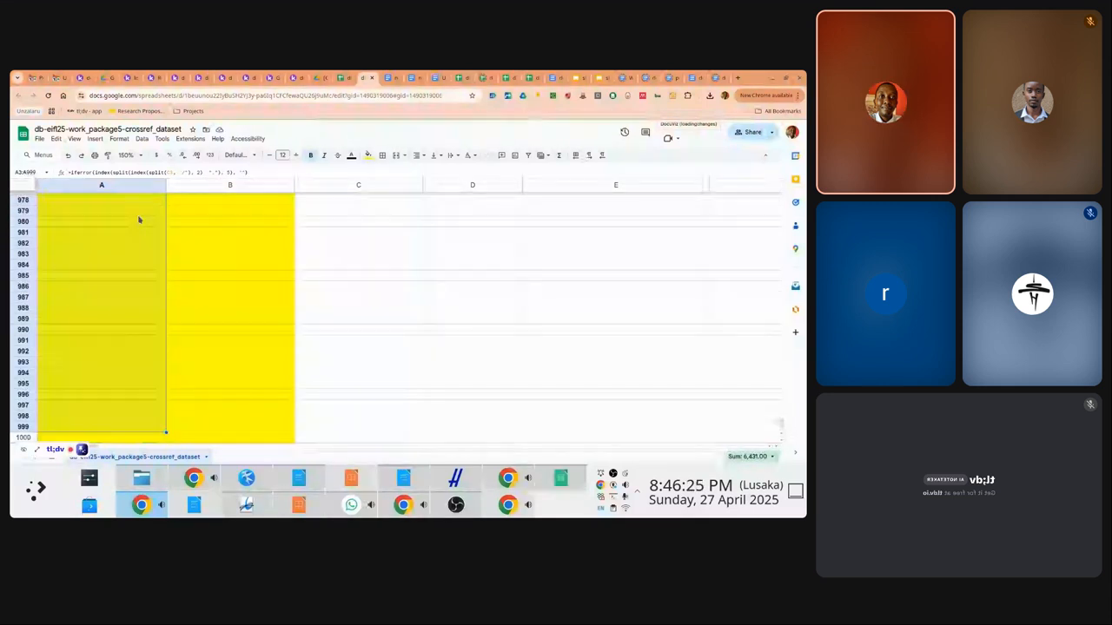
key("ctrl+shift+Up")
key("shift+Down")
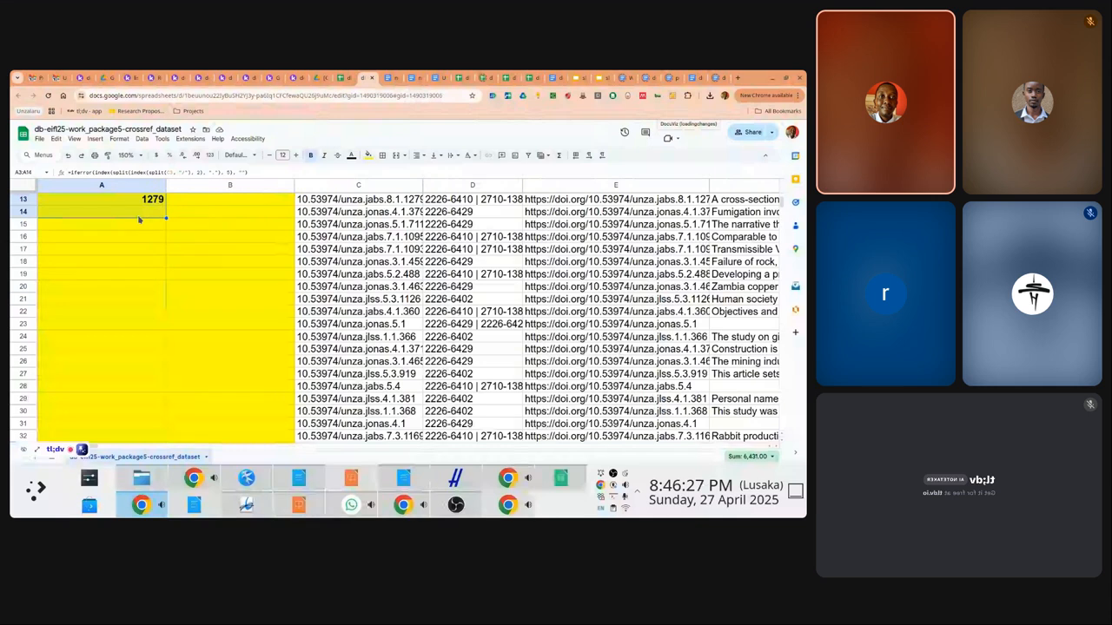
key("shift+Down")
key("shift+Down")
key("shift+Down")
key("shift+Down")
key("shift+Down")
key("shift+Down")
key("shift+Down")
key("shift+Down")
key("shift+Down")
key("shift+Down")
key("shift+Down")
key("shift+Down")
key("shift+Down")
key("shift+Down")
key("shift+Down")
key("shift+Down")
key("shift+Down")
key("shift+Down")
key("shift+Down")
key("shift+Down")
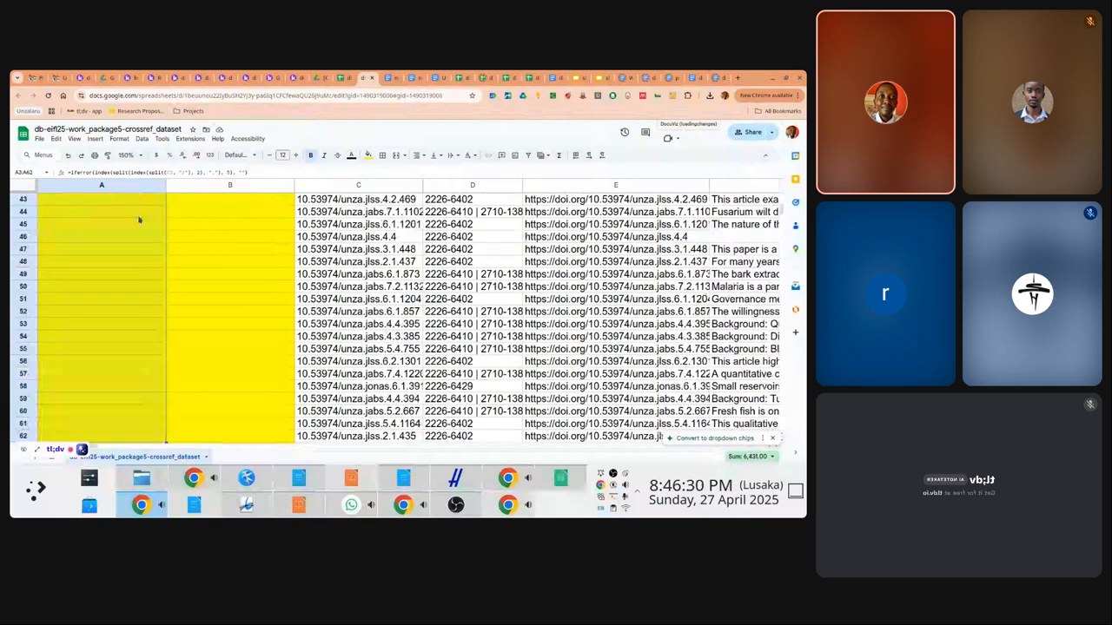
key("shift+Down")
key("shift+Down")
key("shift+Down")
key("shift+Down")
key("shift+Down")
key("shift+Down")
key("shift+Down")
key("shift+Down")
key("shift+Down")
key("shift+Down")
key("shift+Down")
key("shift+Down")
key("shift+Down")
key("shift+Down")
key("shift+Down")
key("shift+Down")
key("shift+Down")
key("shift+Down")
key("shift+Down")
key("shift+Down")
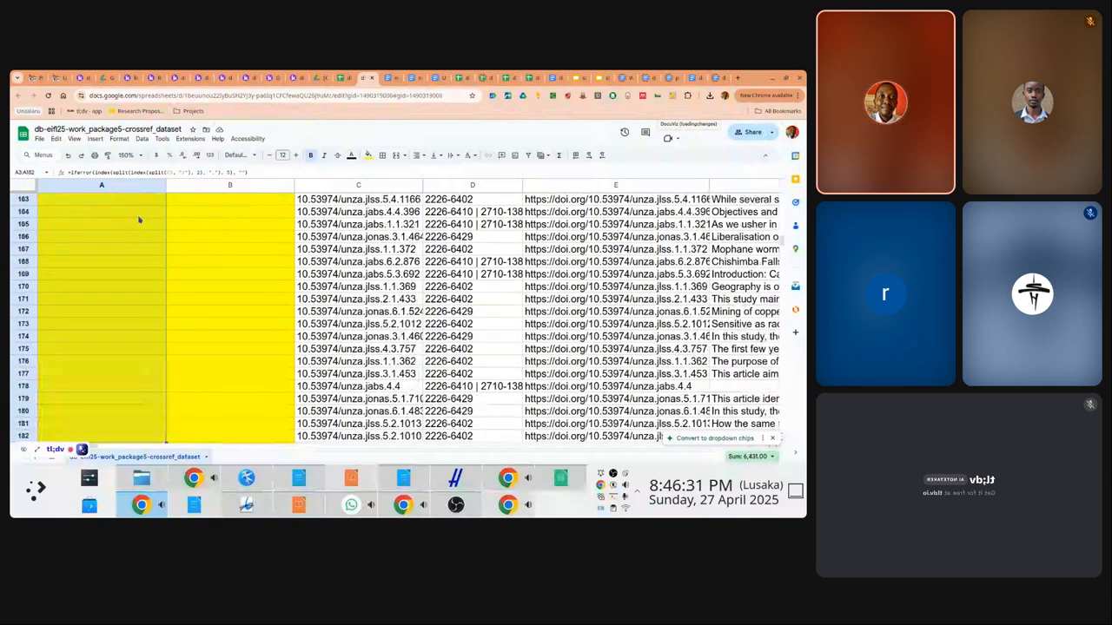
key("shift+Down")
key("shift+Down")
key("shift+Down")
key("shift+Down")
key("shift+Down")
key("shift+Down")
key("shift+Down")
key("shift+Down")
key("shift+Down")
key("shift+Down")
key("shift+Down")
key("shift+Down")
key("shift+Down")
key("shift+Down")
key("shift+Down")
key("shift+Down")
key("shift+Down")
key("shift+Down")
key("shift+Down")
key("shift+Down")
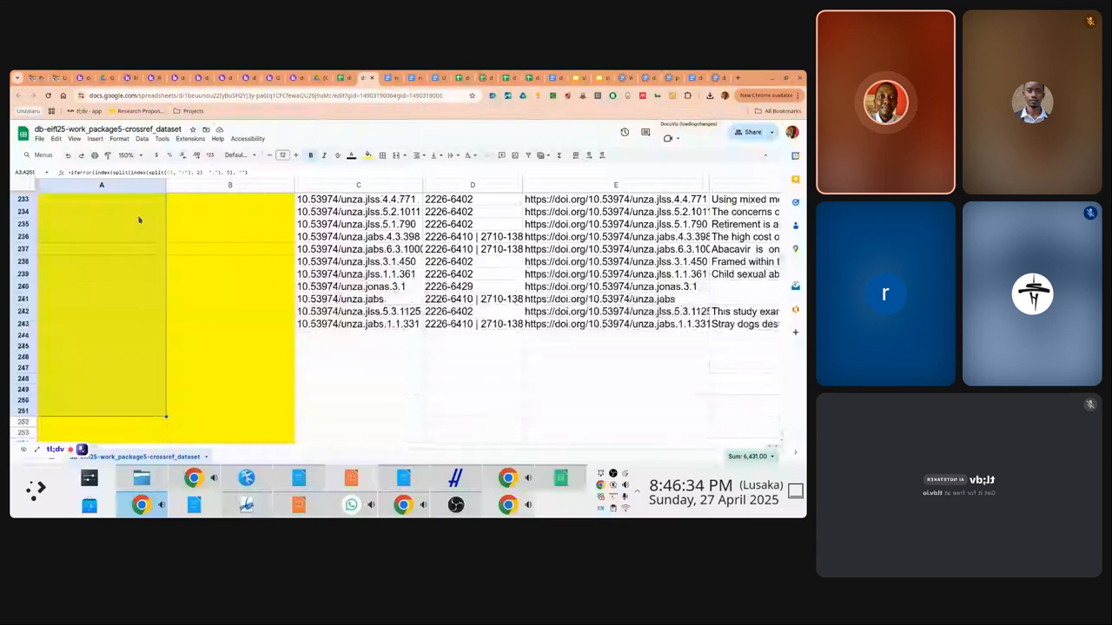
key("shift+Down")
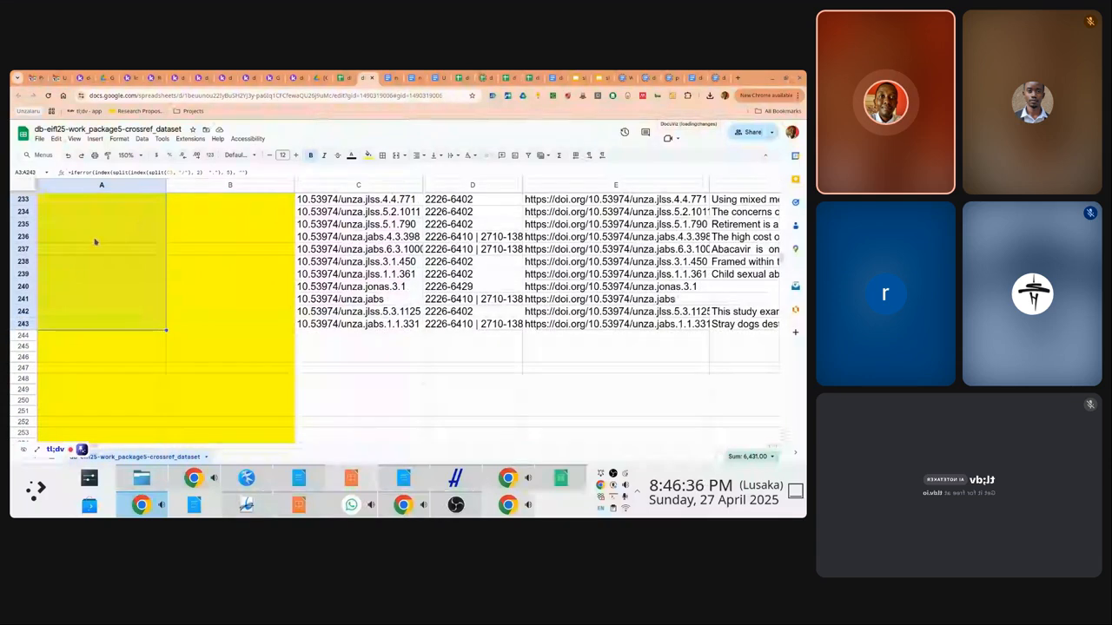
Paste the key formula only into A3:A243 and return to the top of the sheet
right_click(95, 242)
mouse_move(130, 233)
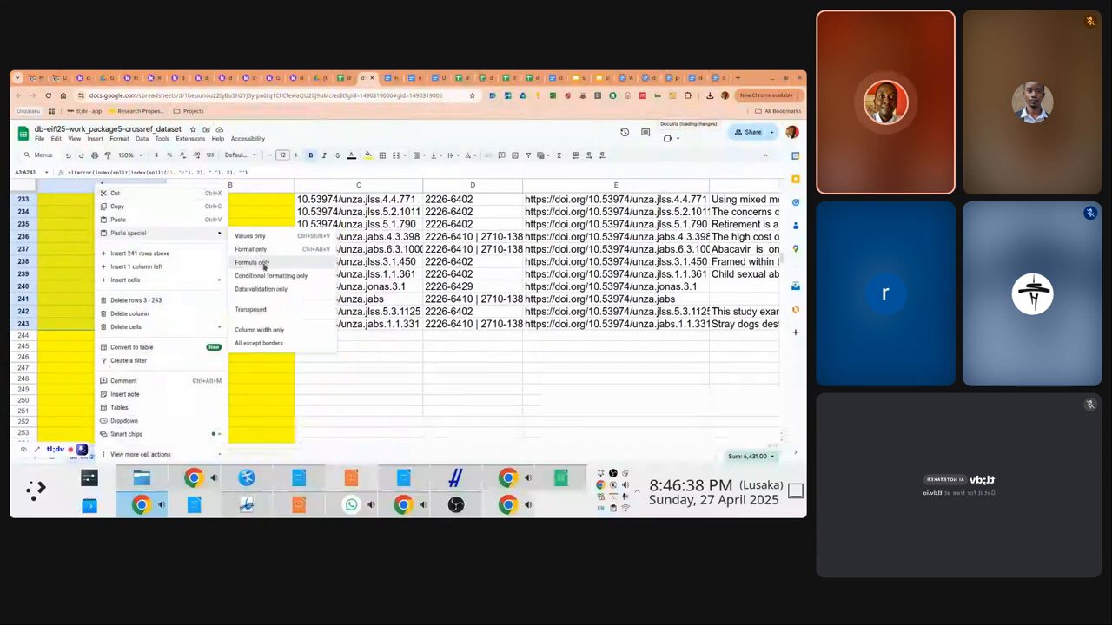
left_click(252, 262)
key("Page_Up")
key("Page_Up")
key("Page_Up")
key("Page_Up")
key("Page_Up")
key("Page_Up")
key("Page_Up")
key("Page_Up")
key("Page_Up")
key("Page_Up")
key("Page_Up")
key("Page_Up")
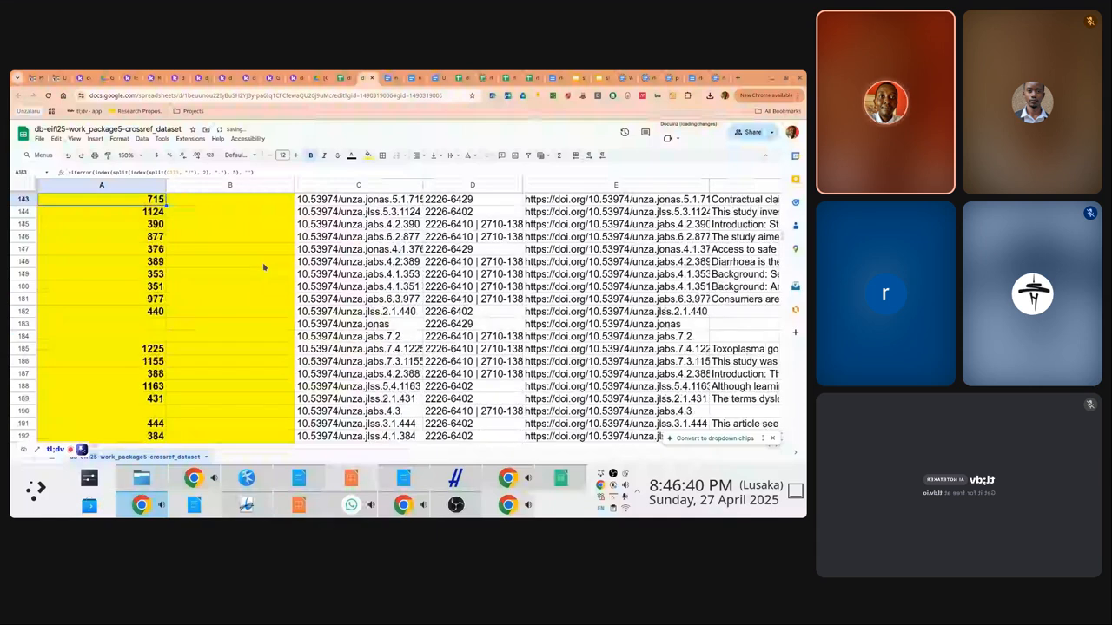
key("Down")
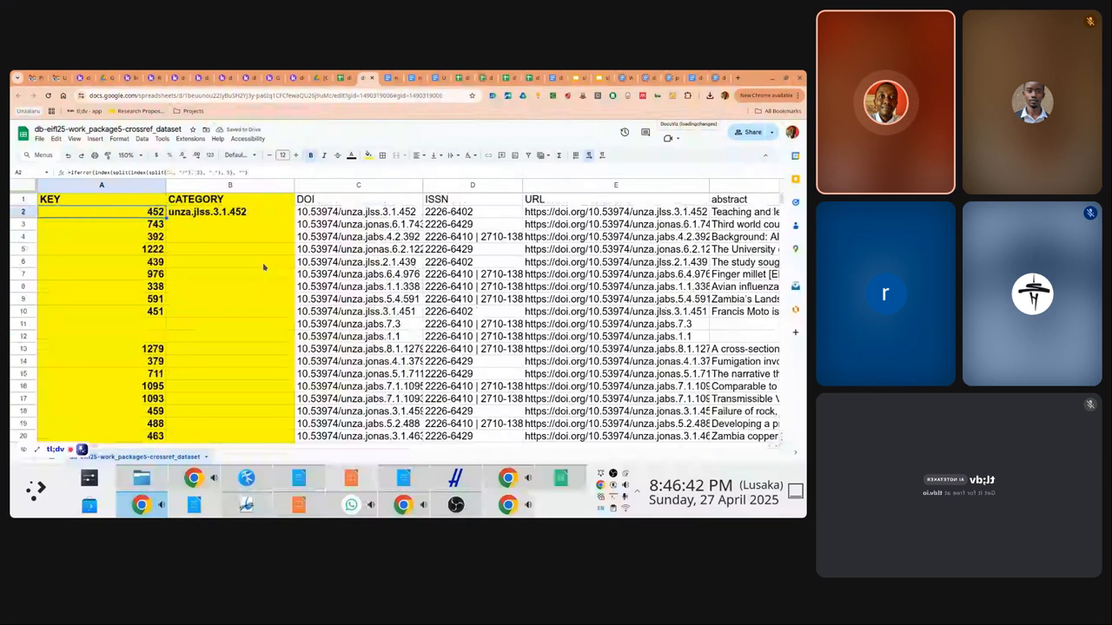
key("Right")
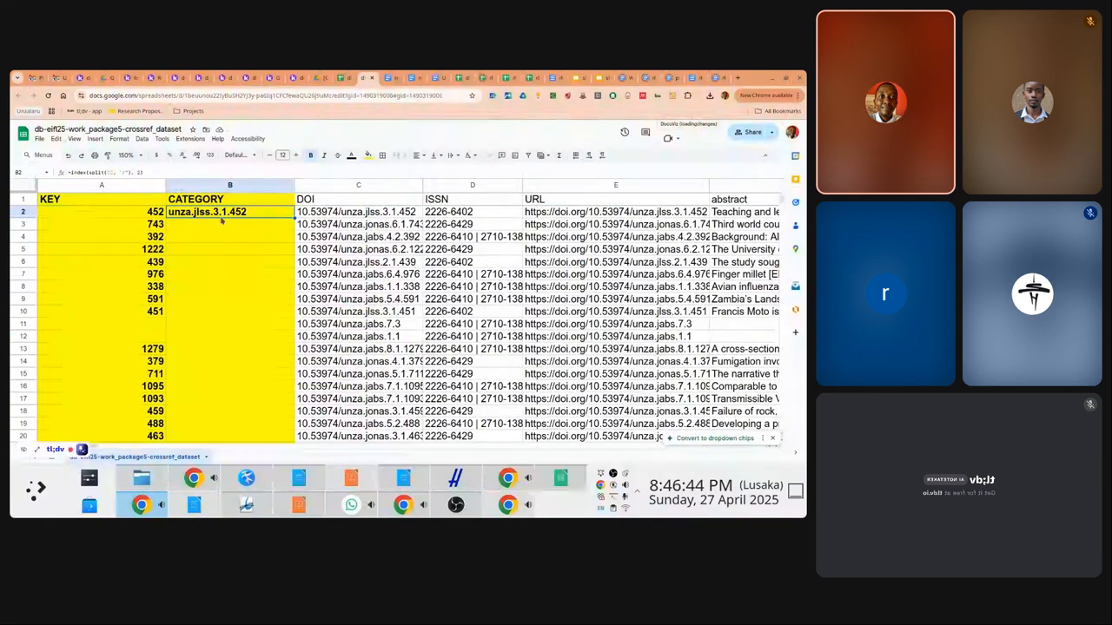
Copy the IFERROR key formula text from A2 without changing it
left_click(130, 186)
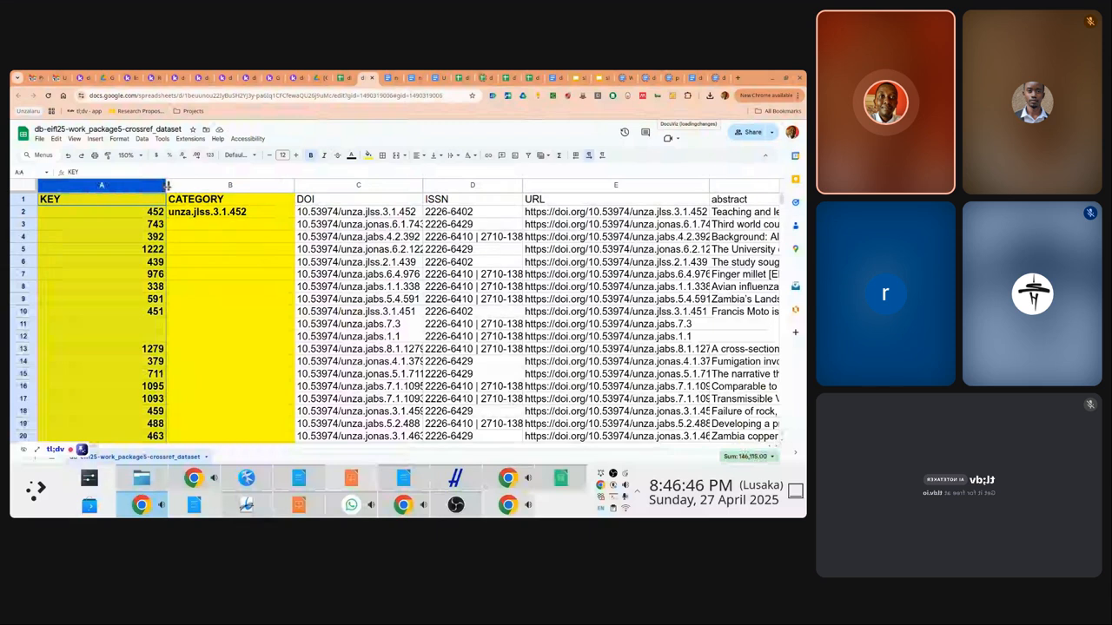
left_click(137, 218)
left_click_drag(71, 171, 255, 171)
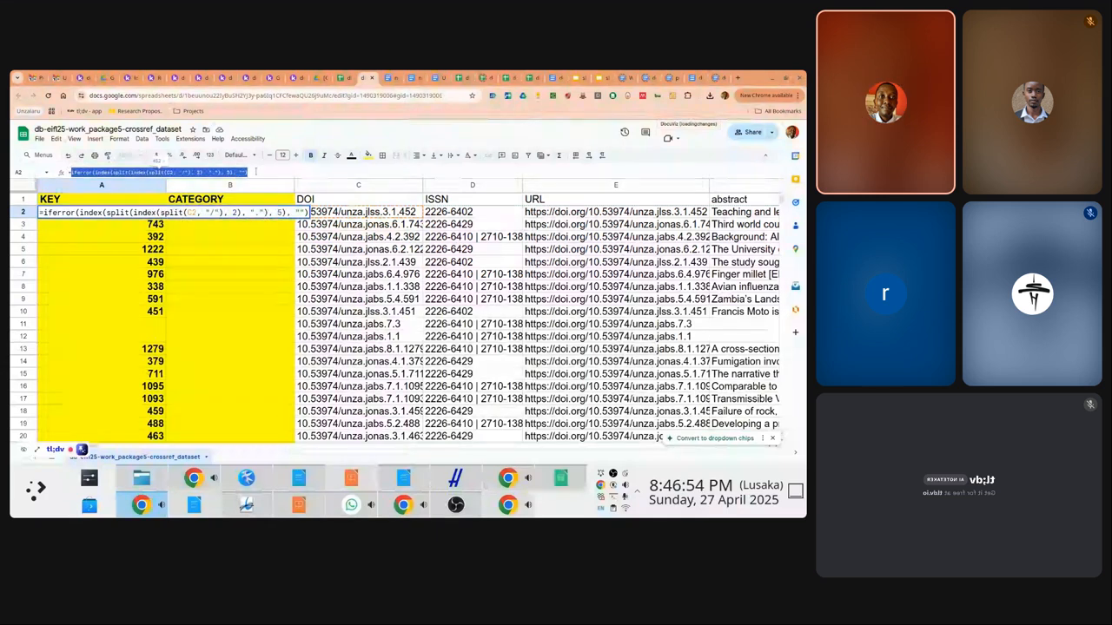
key("ctrl+c")
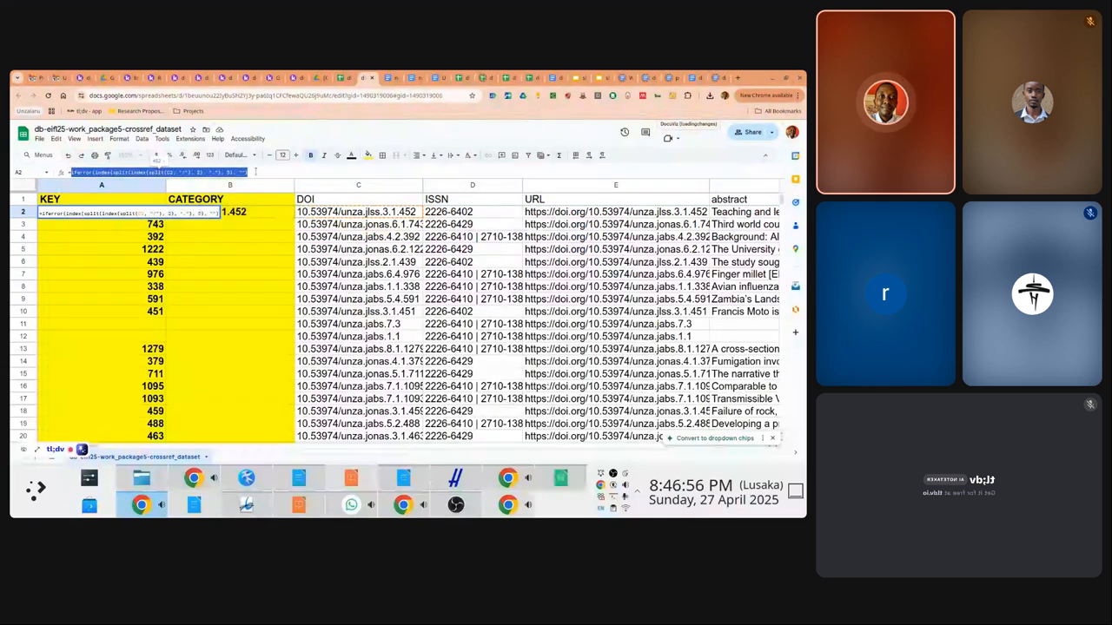
key("Escape")
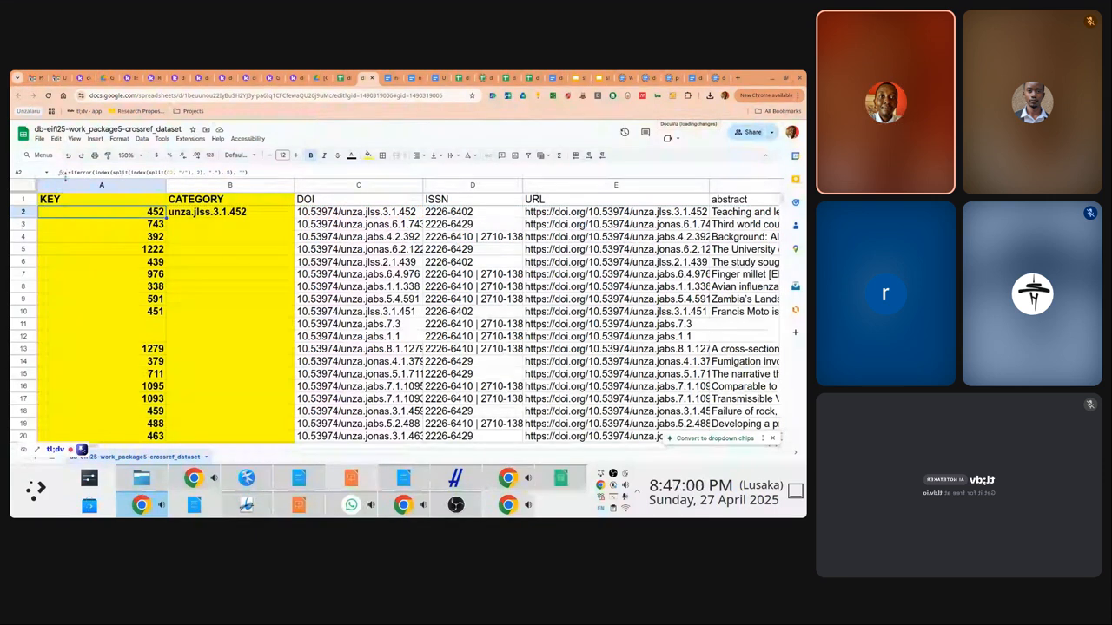
Draft an IF formula in B2 labelling blank keys NOTARTICLE and others ARTICLE, then discard it
left_click(189, 214)
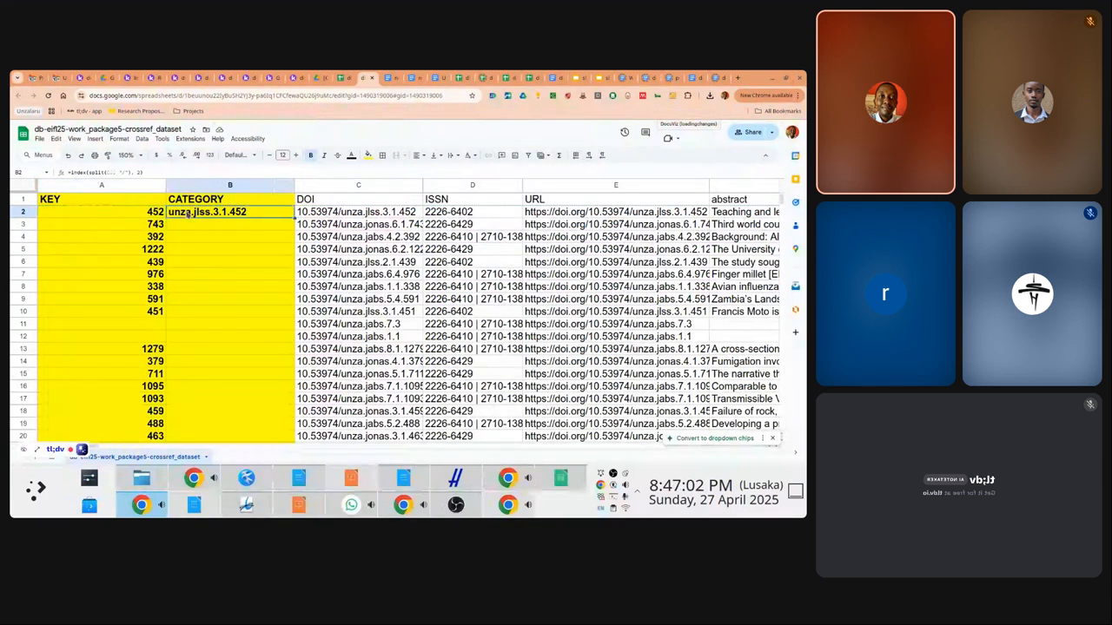
type("=if")
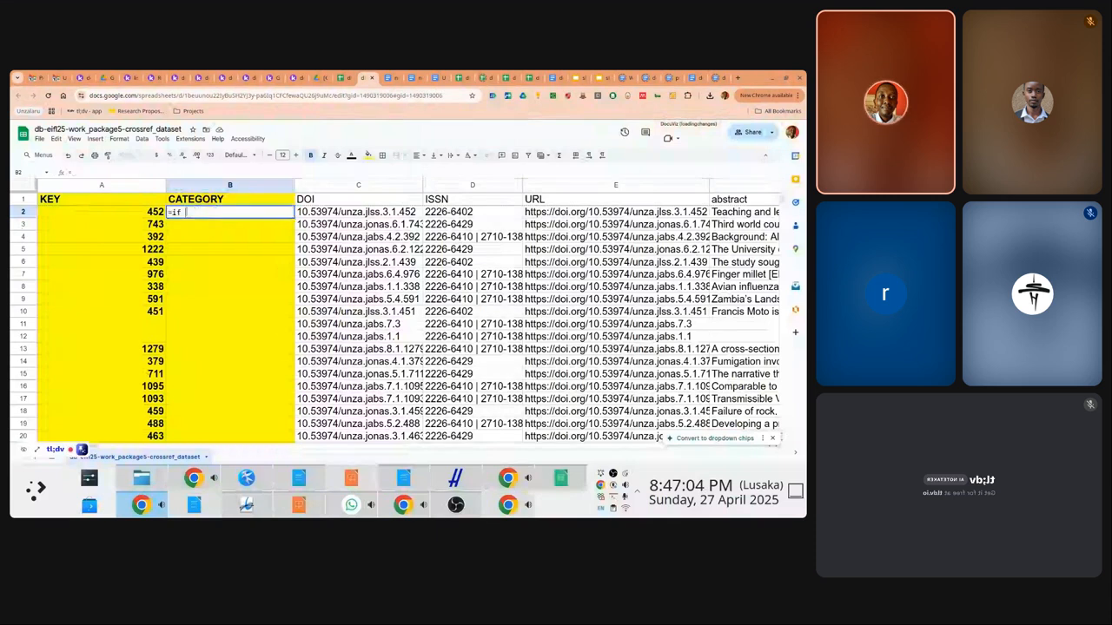
type("(")
key("ctrl+v")
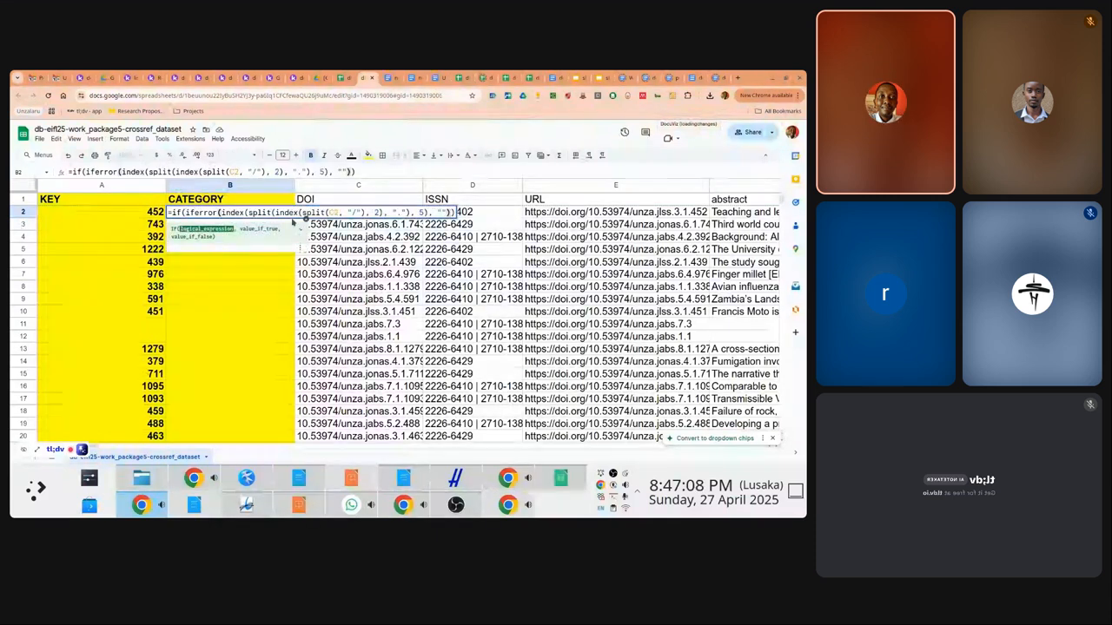
type("=\"\"")
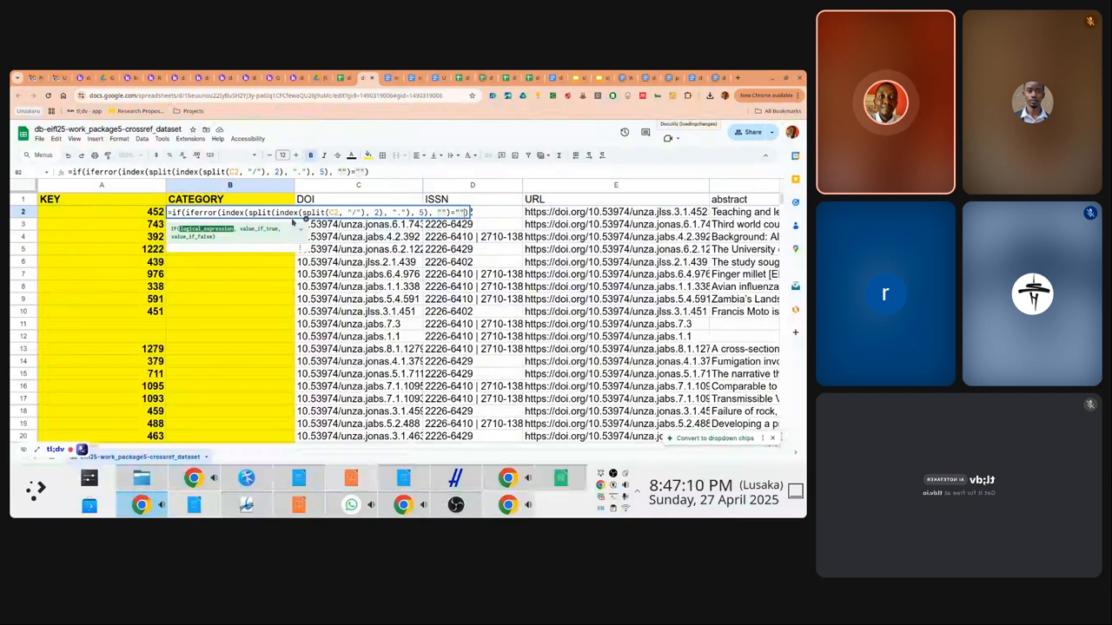
type(", \"")
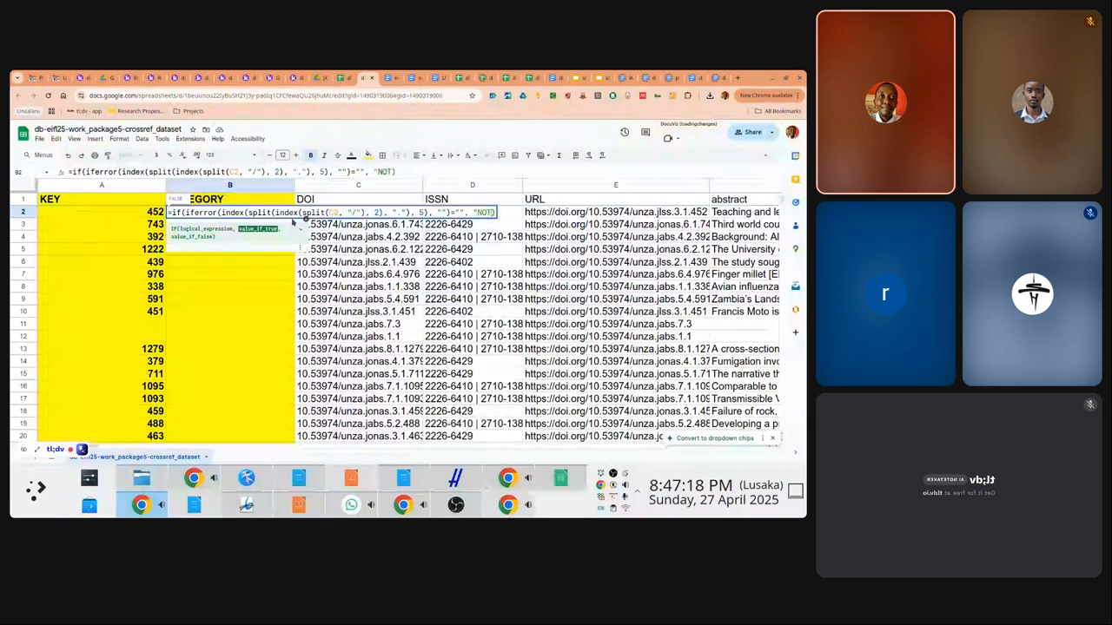
type("NOTA\"RTICLE")
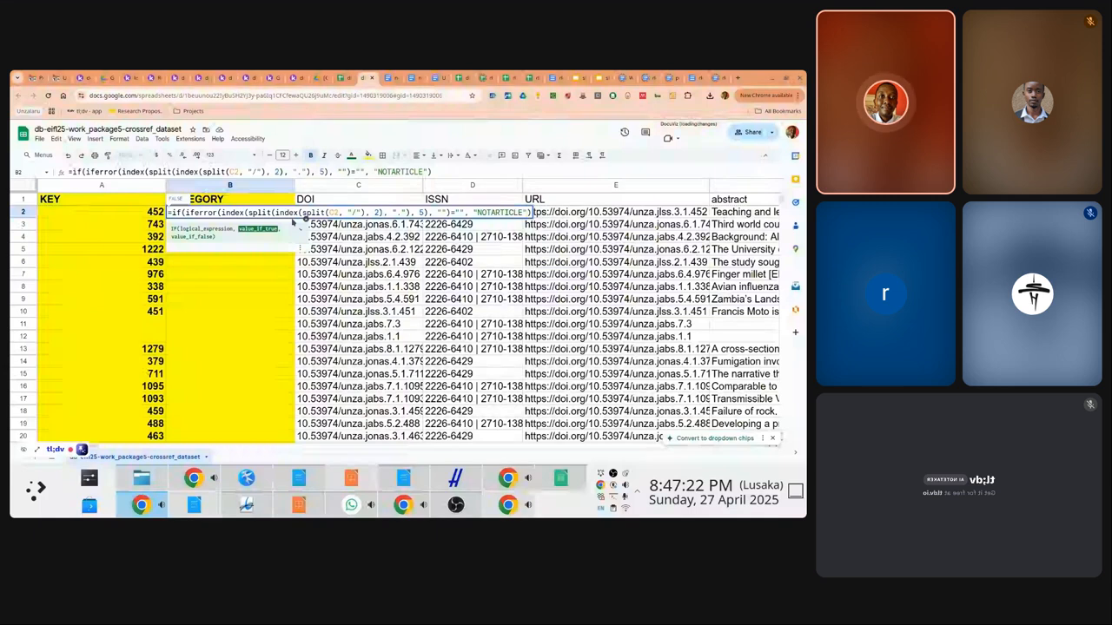
type(", \"ARTICLE\"")
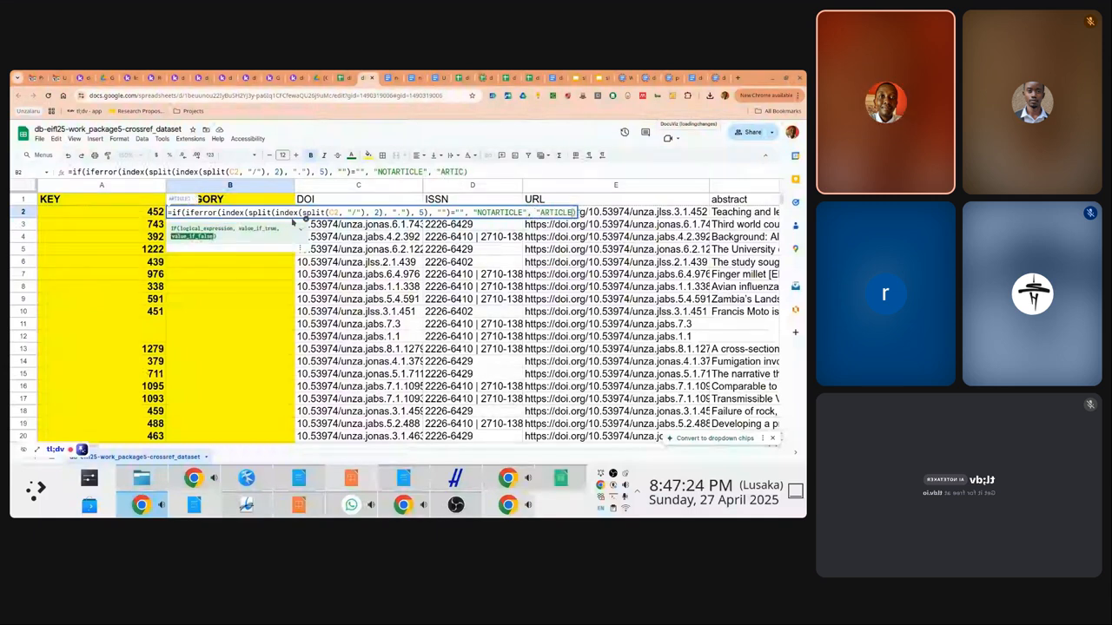
type(")")
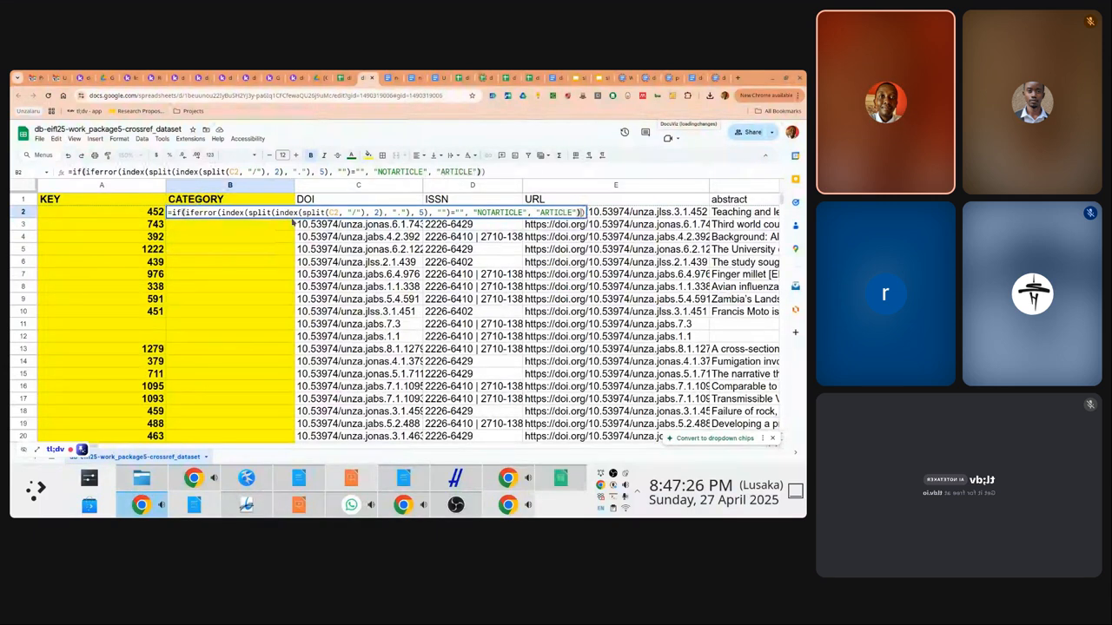
key("Return")
key("Return")
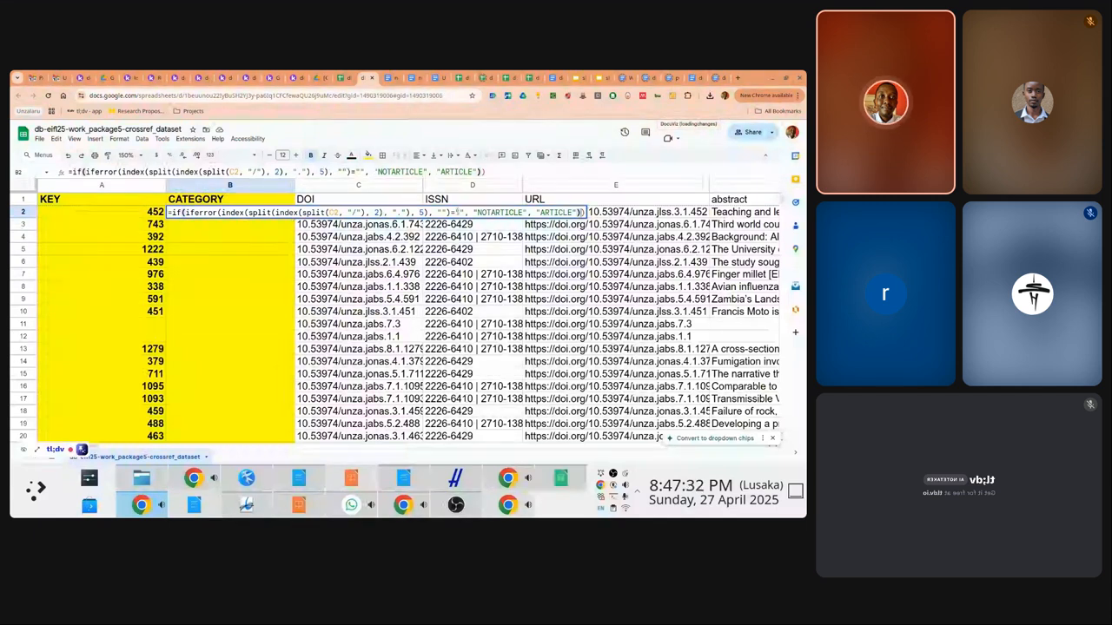
key("Escape")
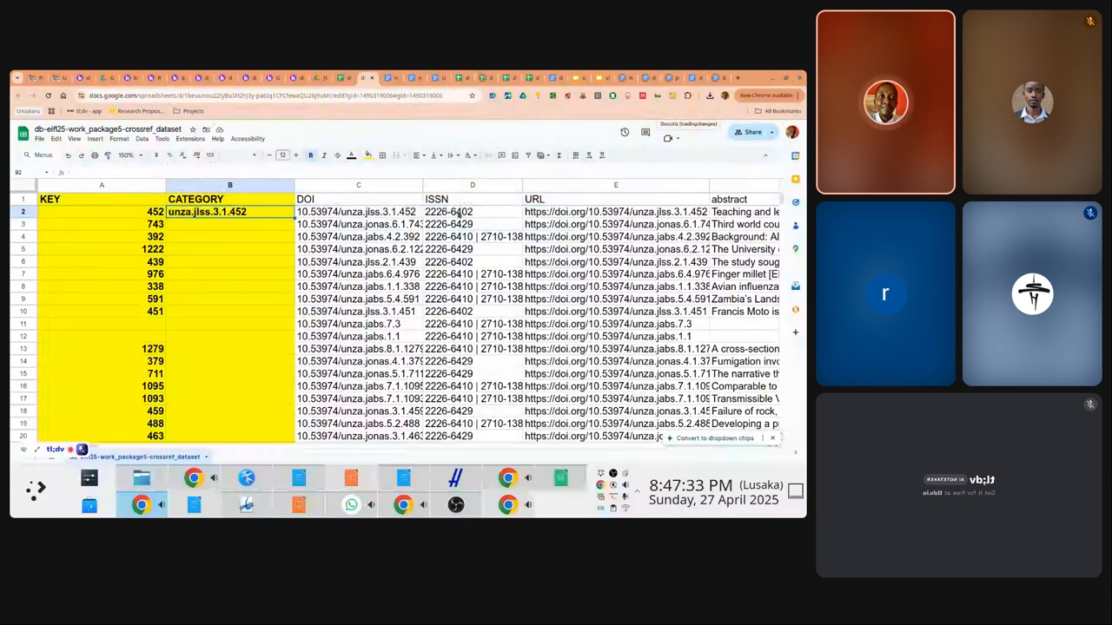
Select A2's key formula text for reuse, leaving A2 unchanged
left_click(136, 216)
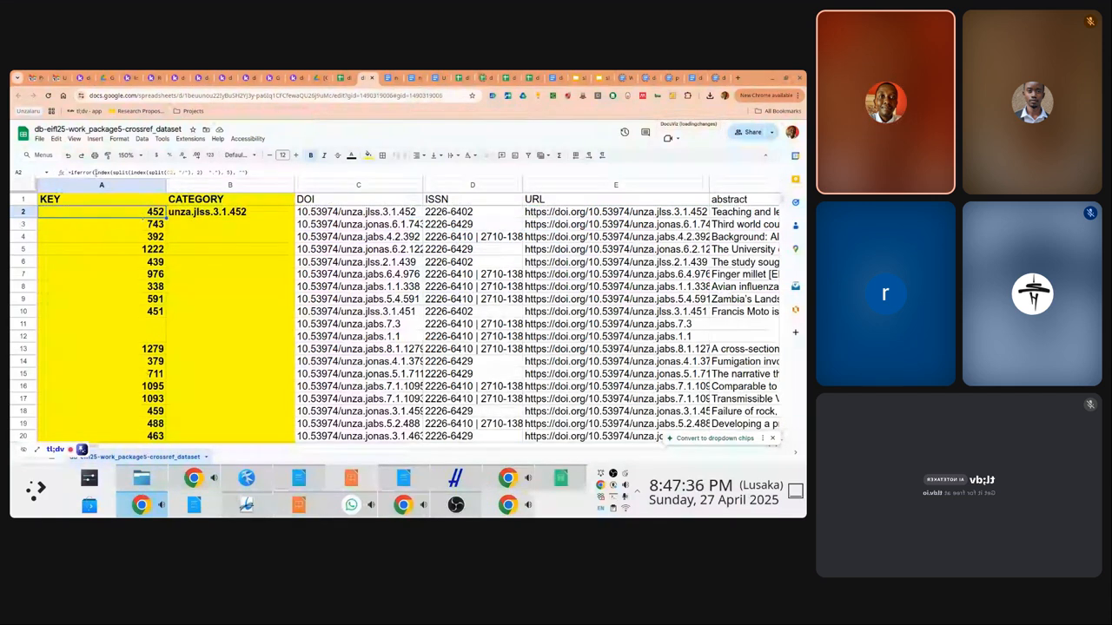
left_click(96, 172)
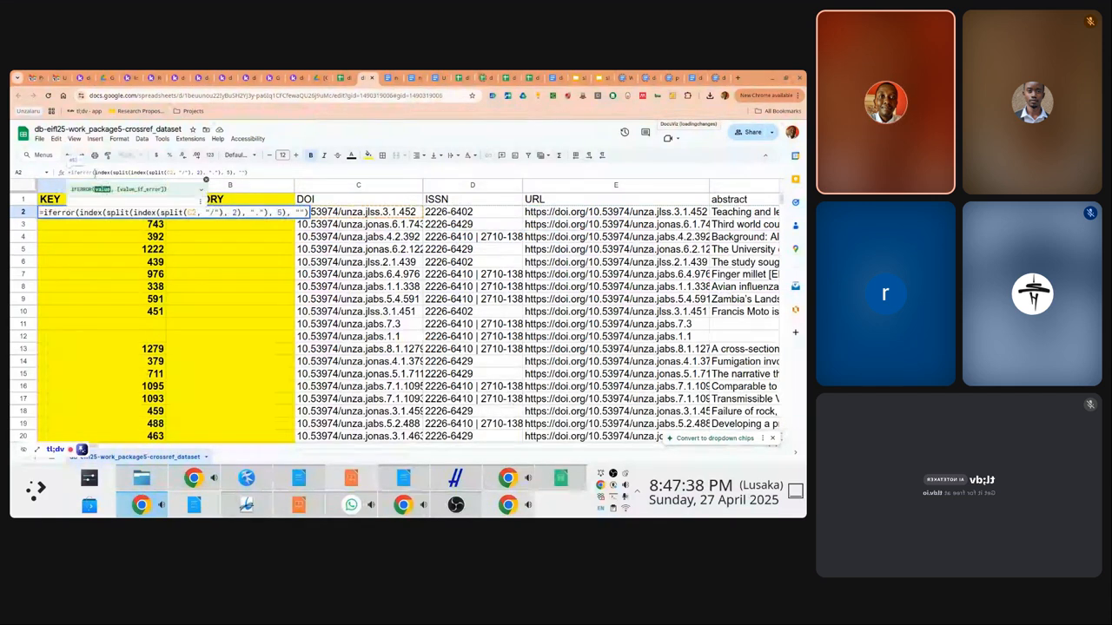
key("Escape")
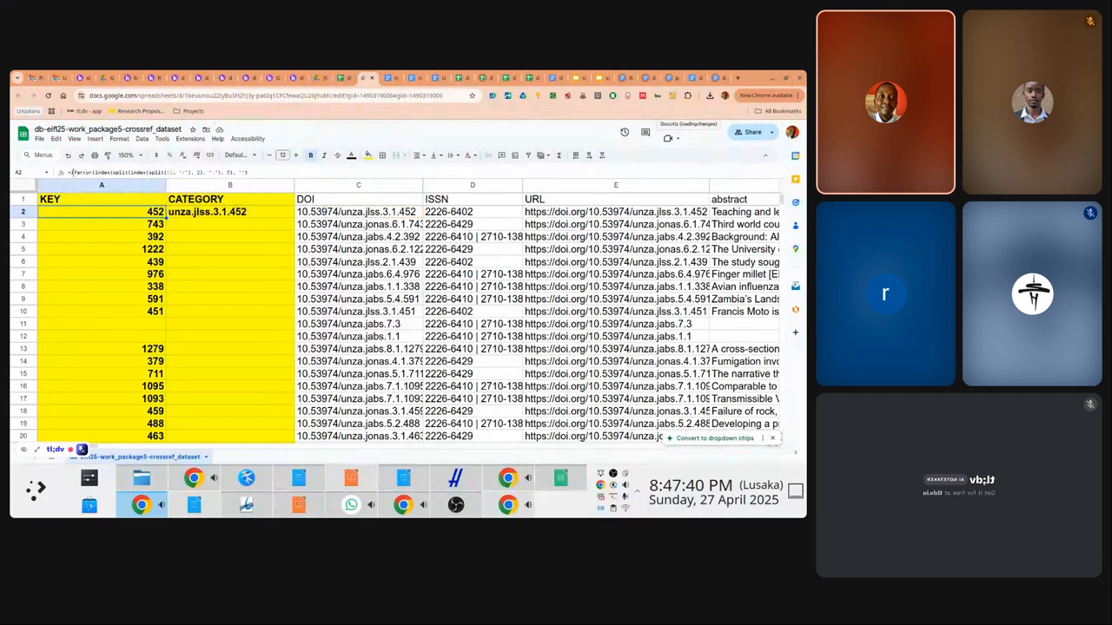
left_click_drag(70, 172, 271, 170)
key("ctrl+c")
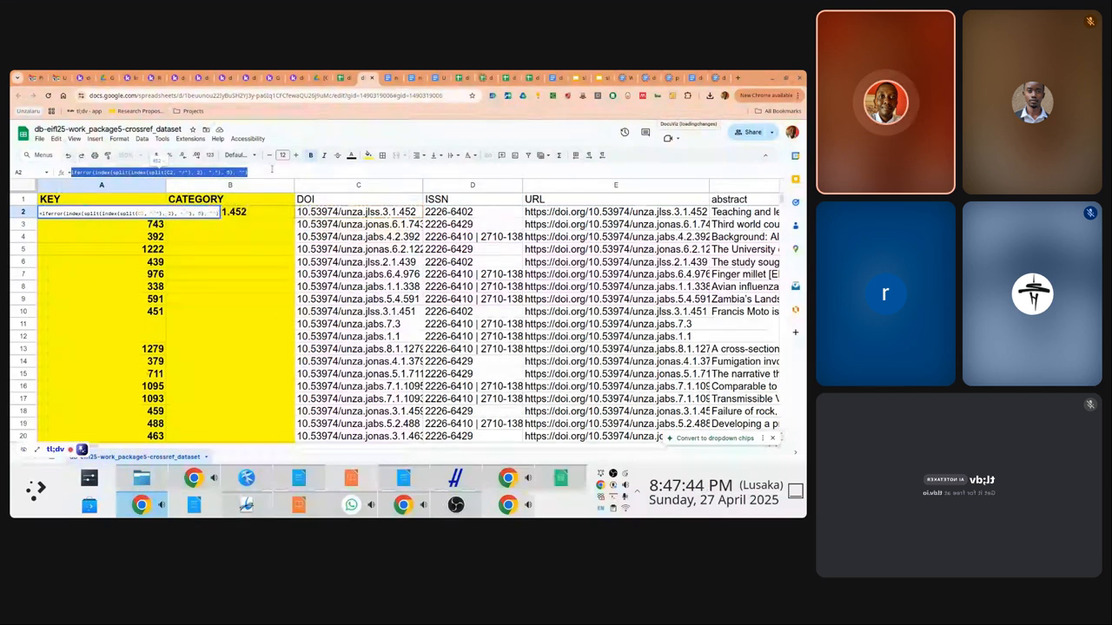
key("Escape")
In B2 enter an IF on the key formula returning NOT for blank keys, YES otherwise
key("Right")
type("=")
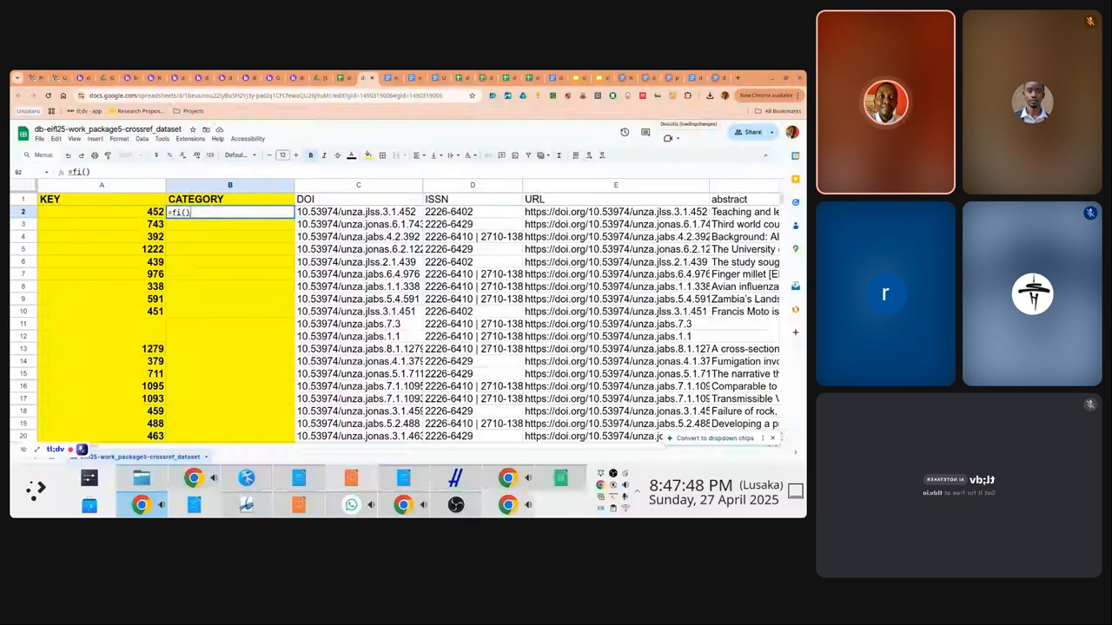
type("if(")
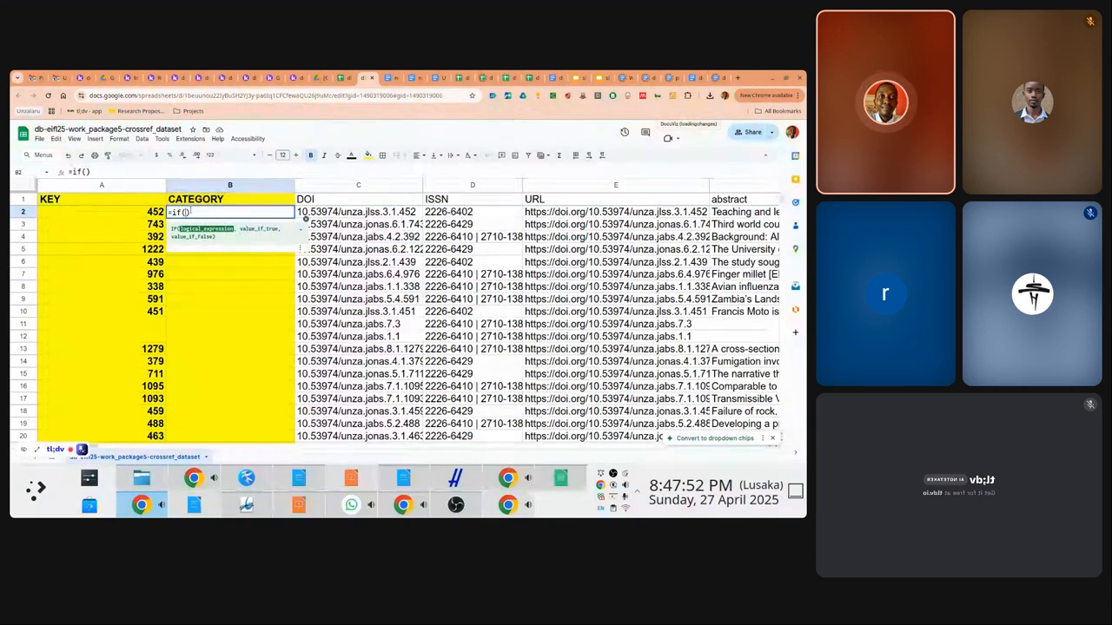
key("ctrl+v")
type("=\"\"")
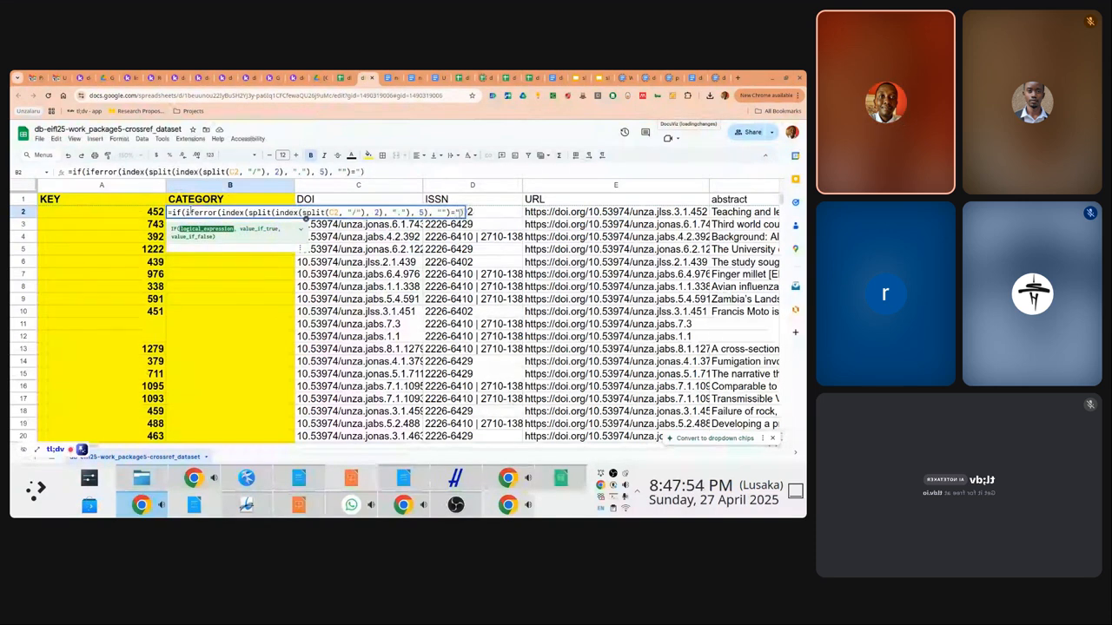
type(", ")
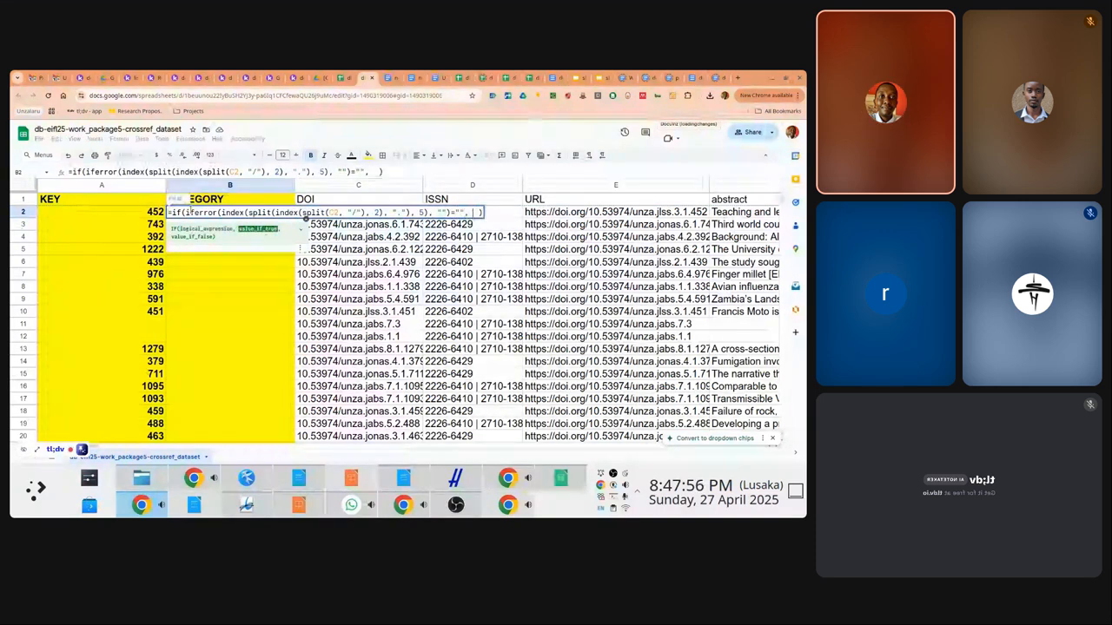
type("\"")
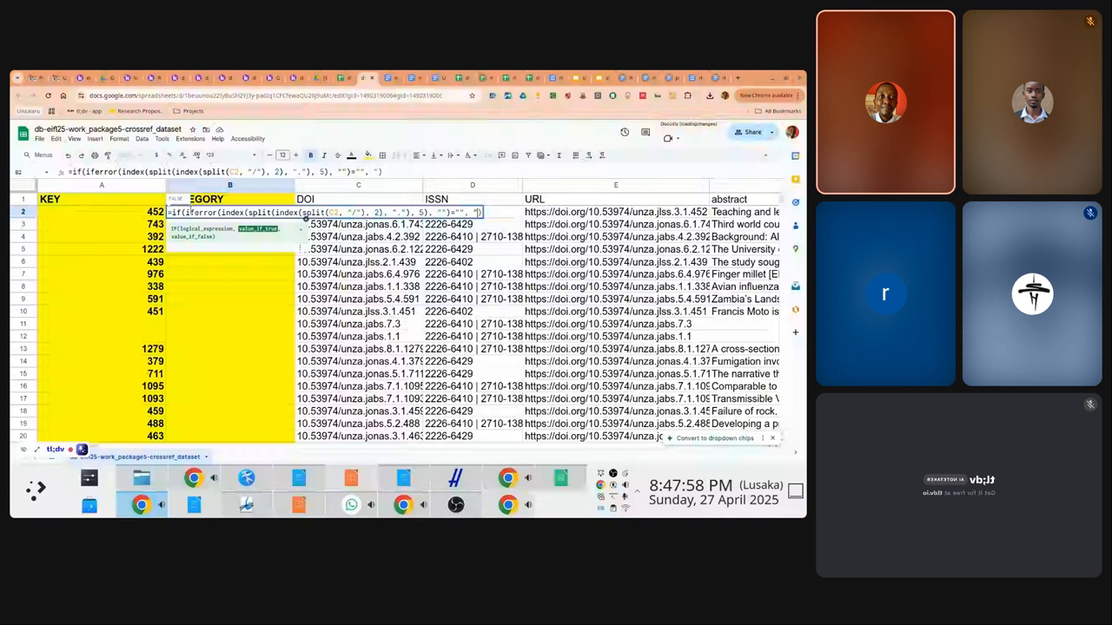
type("NOT")
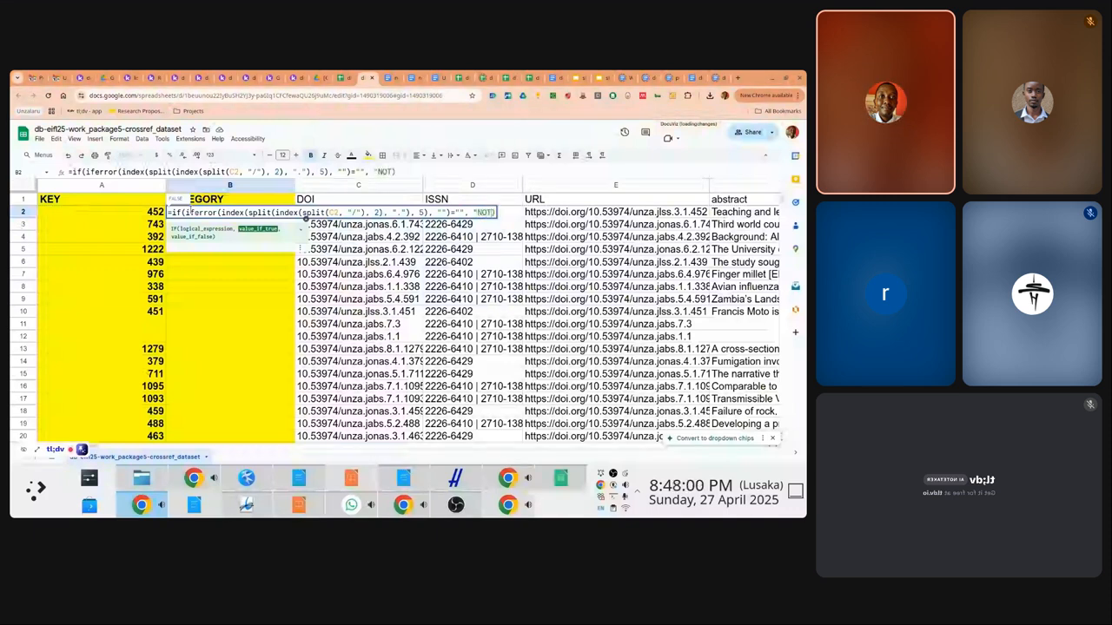
type(", \"YES\"")
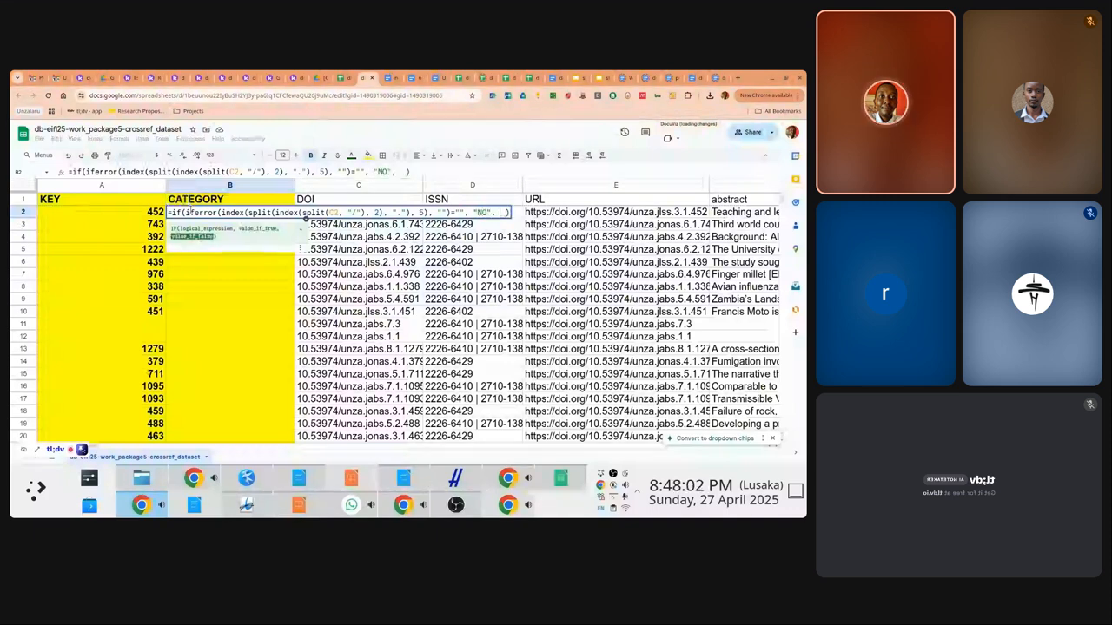
key("Return")
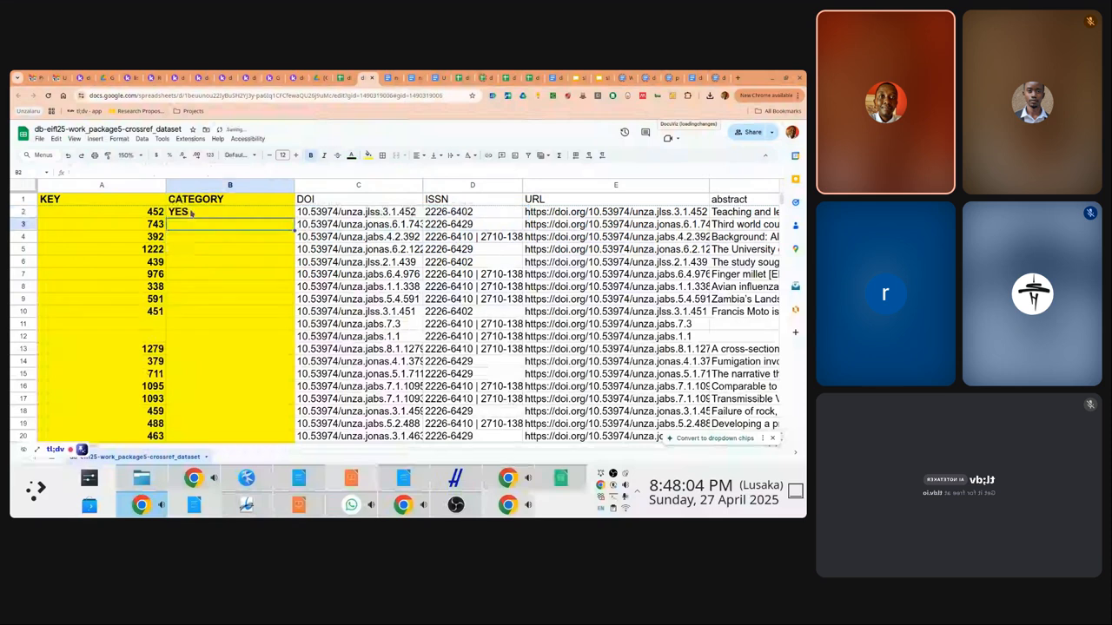
Change the labels to NOTARTICLE and ARTICLE so B2 shows ARTICLE
left_click(192, 213)
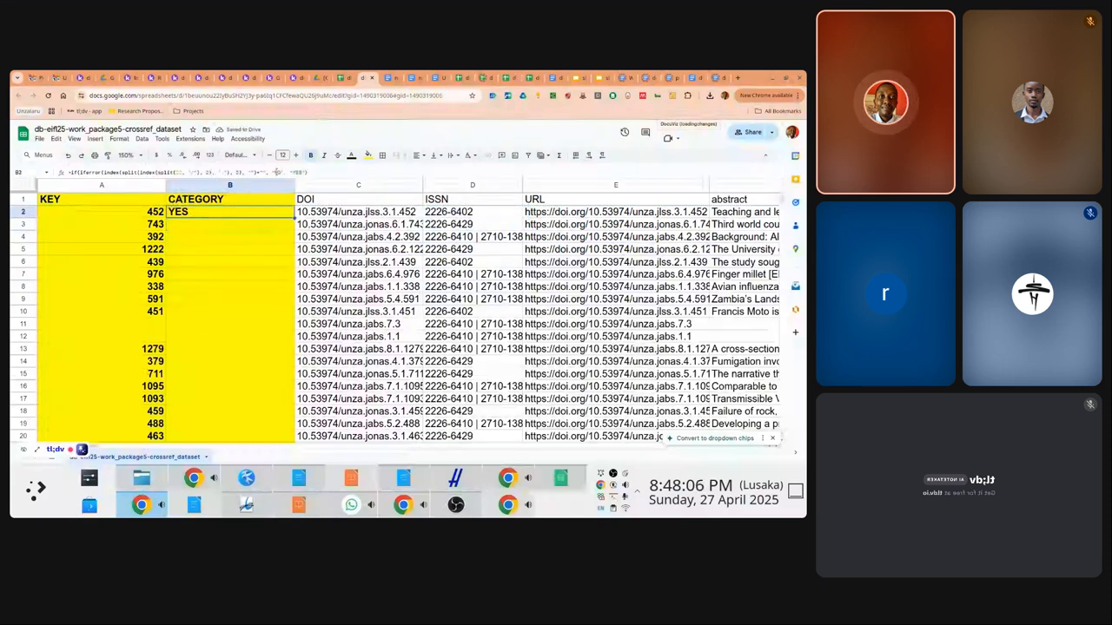
double_click(278, 173)
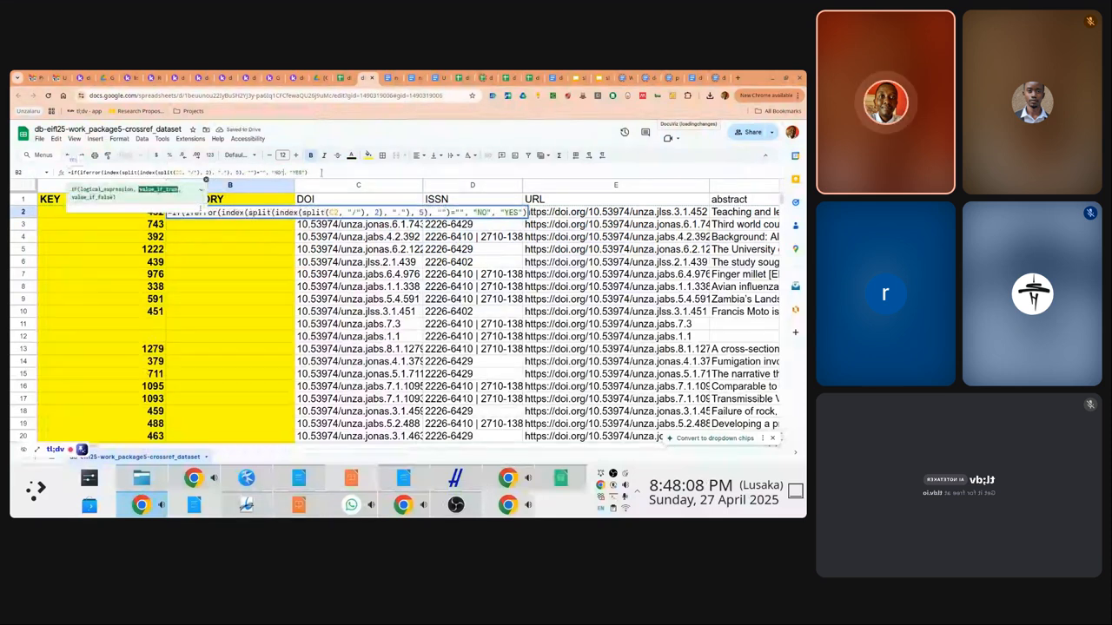
type("NOTAP")
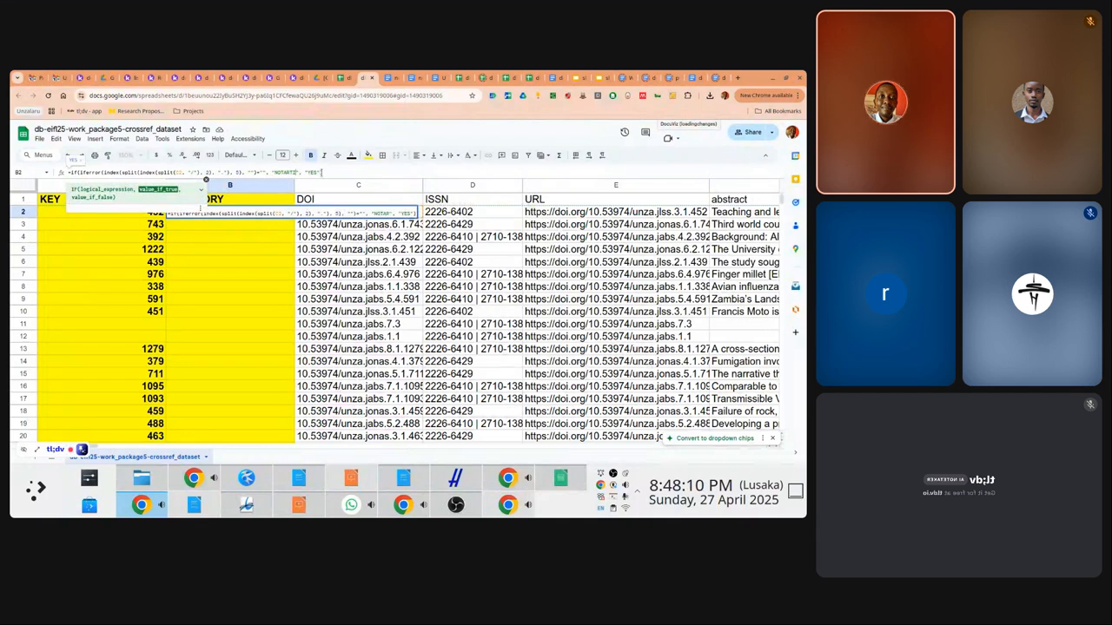
type("TICLE")
key("Right")
key("Right")
key("Right")
key("Right")
key("Right")
key("Right")
key("Right")
key("shift+Left")
key("shift+Left")
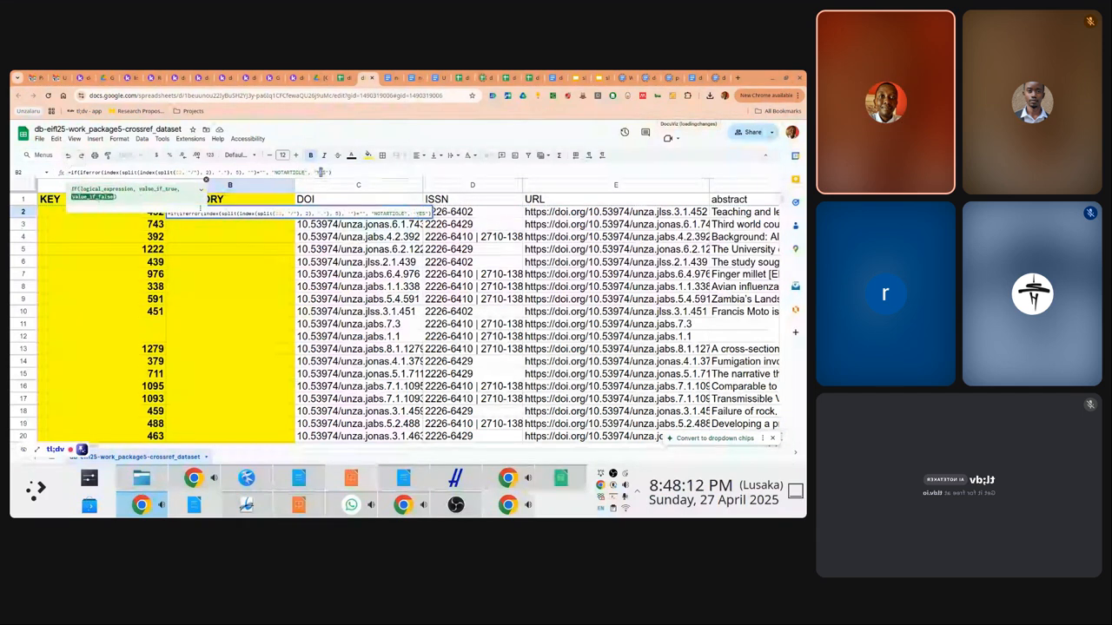
type("ARTICLE")
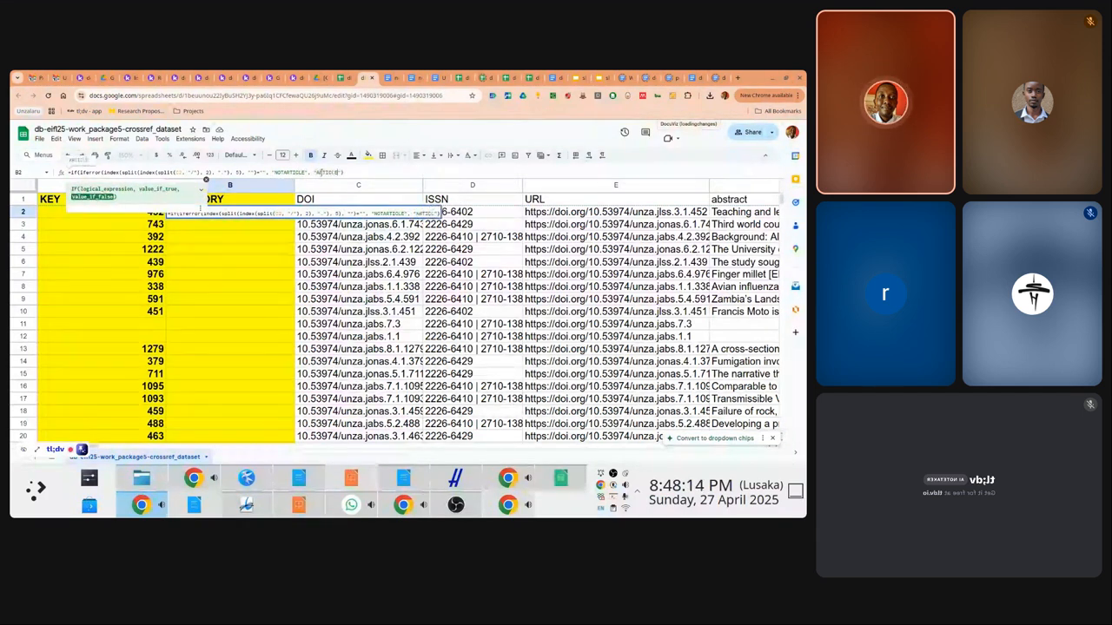
key("Return")
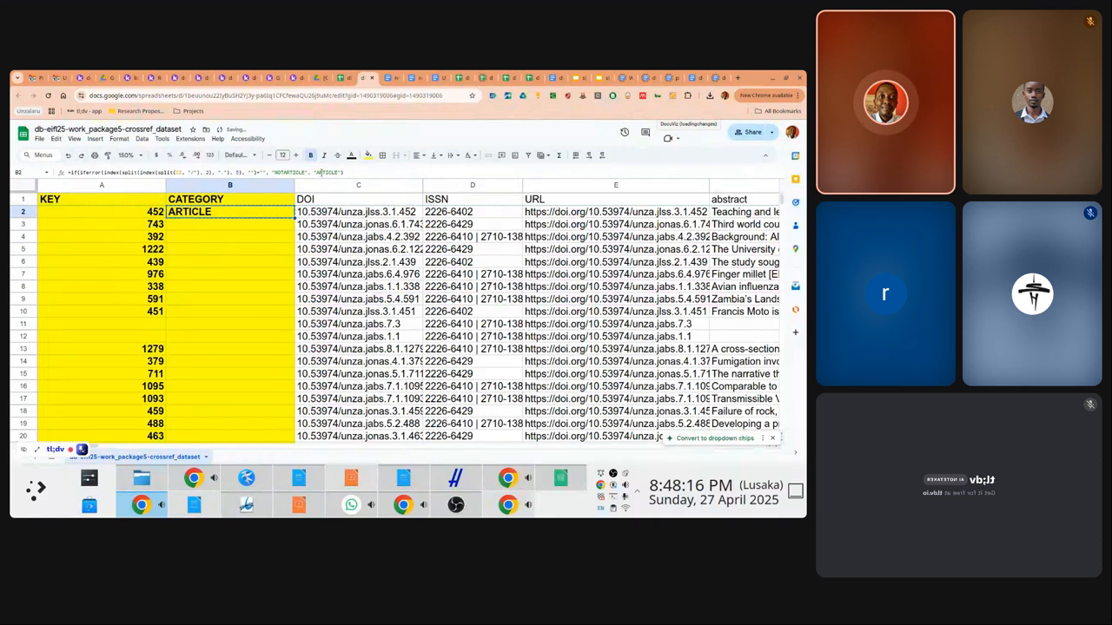
key("Down")
Paste the ARTICLE/NOTARTICLE formula only into B3:B243, then return to the top
key("shift+Down")
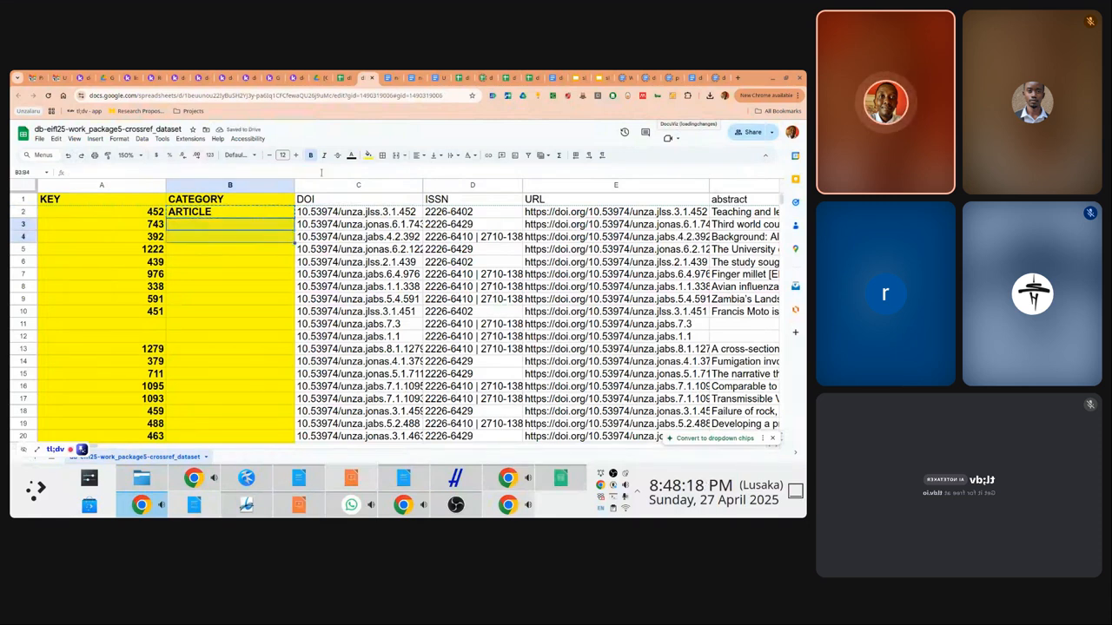
key("shift+Down")
key("shift+Down")
key("shift+Down")
key("shift+Down")
key("shift+Down")
key("shift+Down")
key("shift+Down")
key("shift+Down")
key("shift+Down")
key("shift+Down")
key("shift+Down")
key("shift+Down")
key("shift+Down")
key("shift+Down")
key("shift+Down")
key("shift+Down")
key("shift+Down")
key("shift+Down")
key("shift+Down")
key("shift+Down")
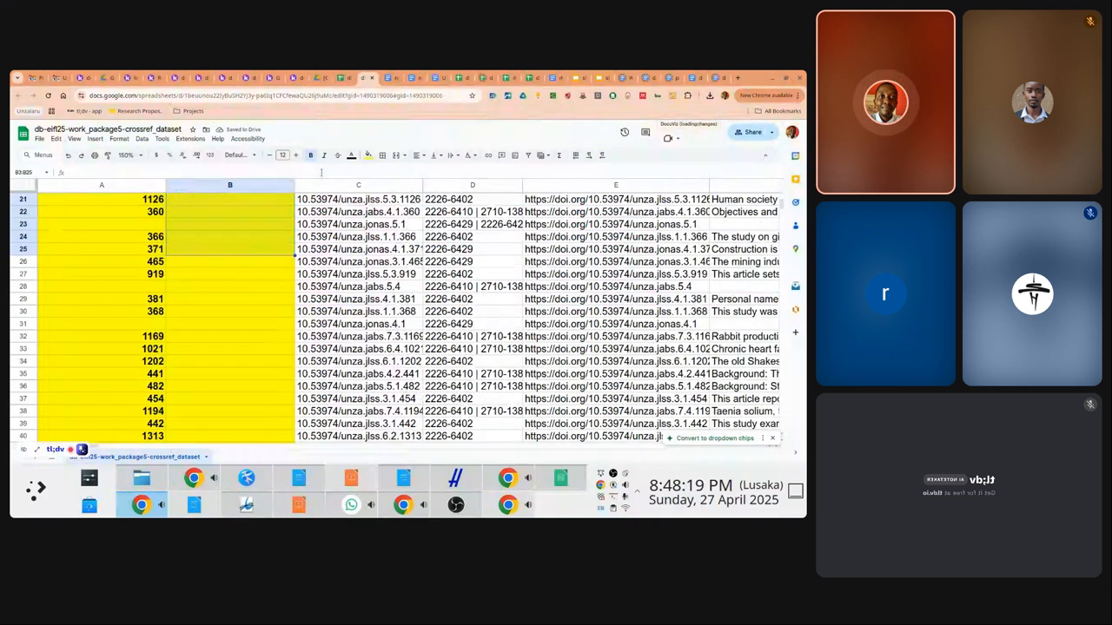
key("shift+Page_Down")
key("shift+Page_Down")
key("shift+Page_Down")
key("shift+Page_Down")
key("shift+Page_Down")
key("shift+Page_Down")
key("shift+Page_Down")
key("shift+Page_Down")
key("shift+Page_Down")
key("shift+Page_Down")
key("shift+Page_Down")
key("shift+Page_Up")
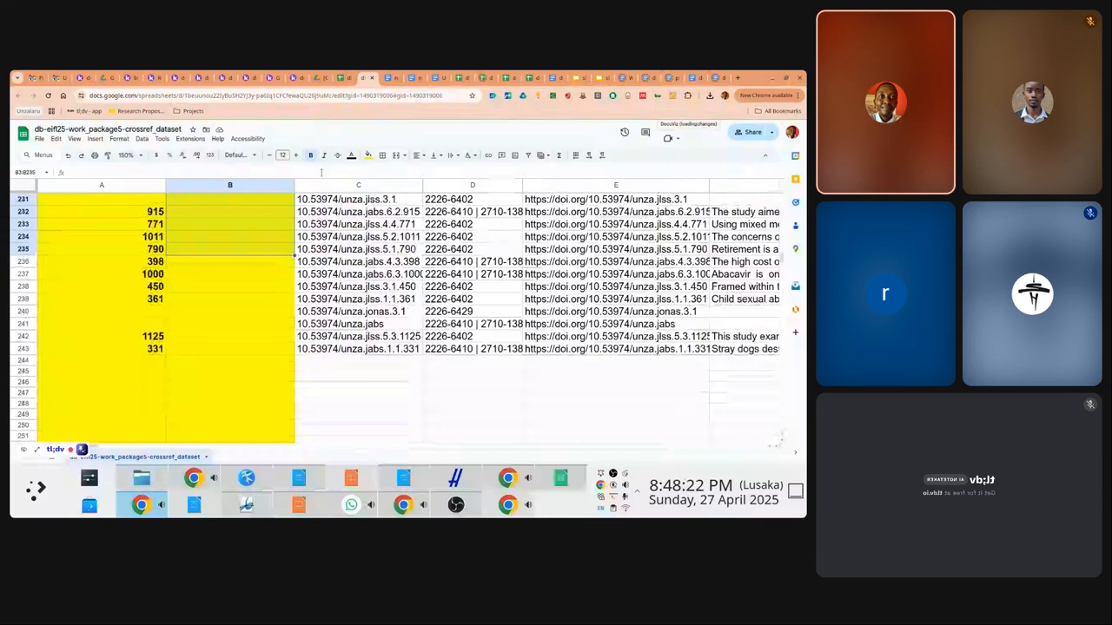
key("shift+Down")
key("shift+Down")
key("shift+Down")
key("shift+Down")
key("shift+Down")
key("shift+Down")
key("shift+Down")
key("shift+Down")
key("shift+Down")
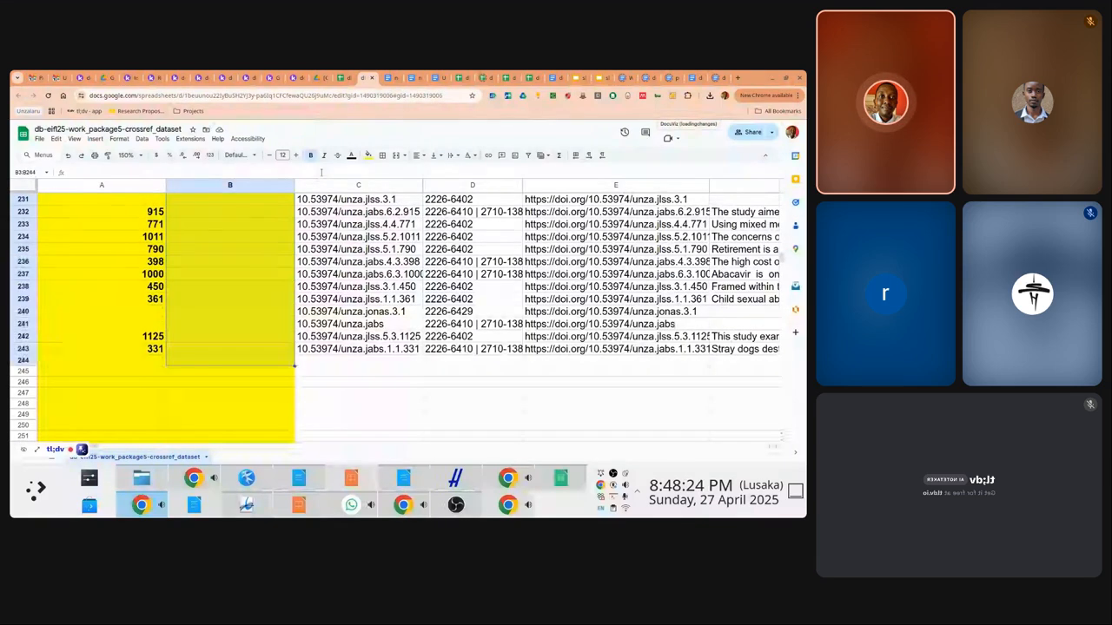
key("shift+Up")
right_click(287, 202)
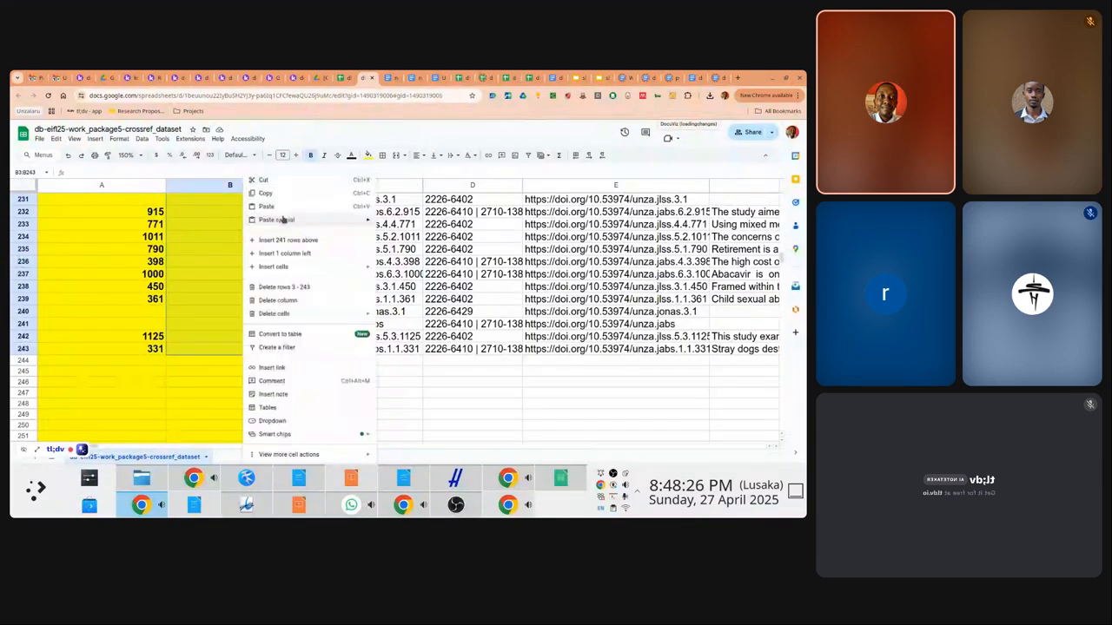
mouse_move(285, 223)
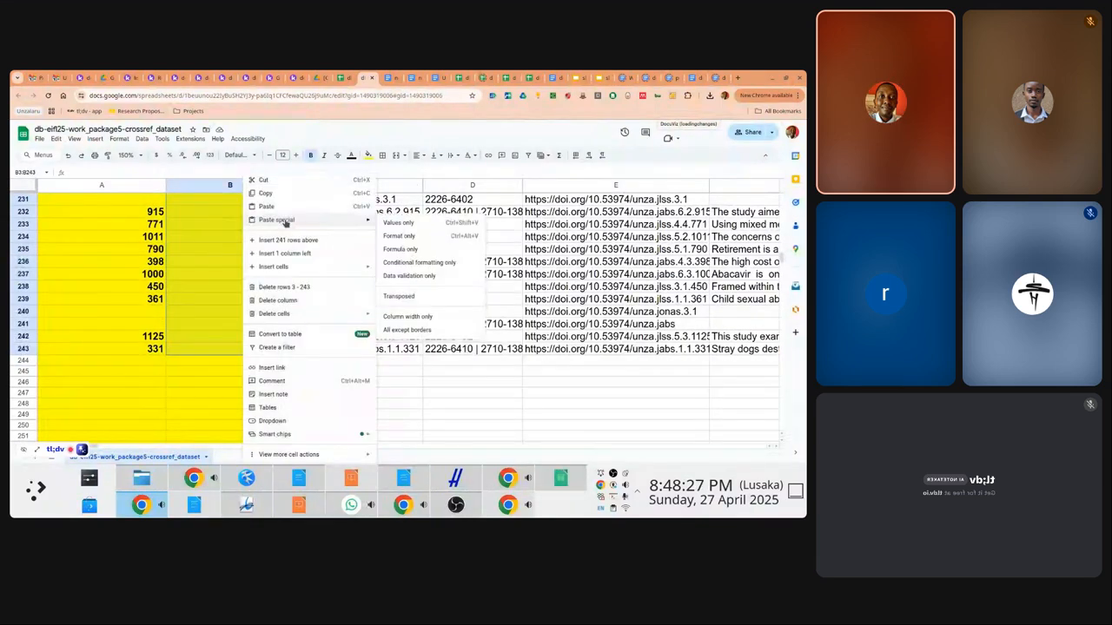
left_click(412, 250)
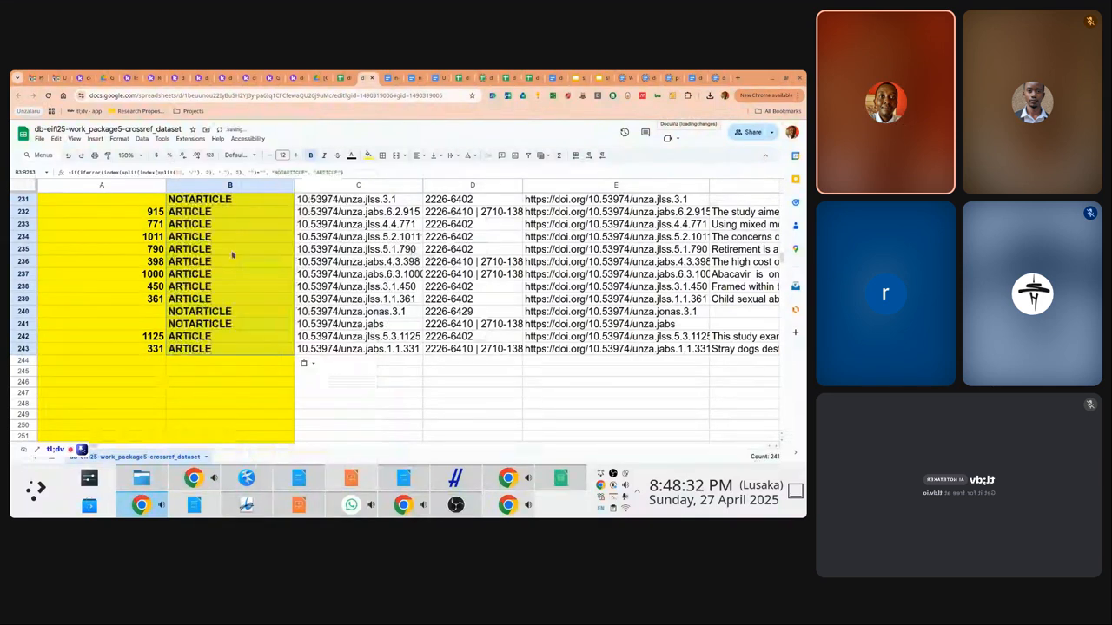
key("ctrl+Up")
key("Left")
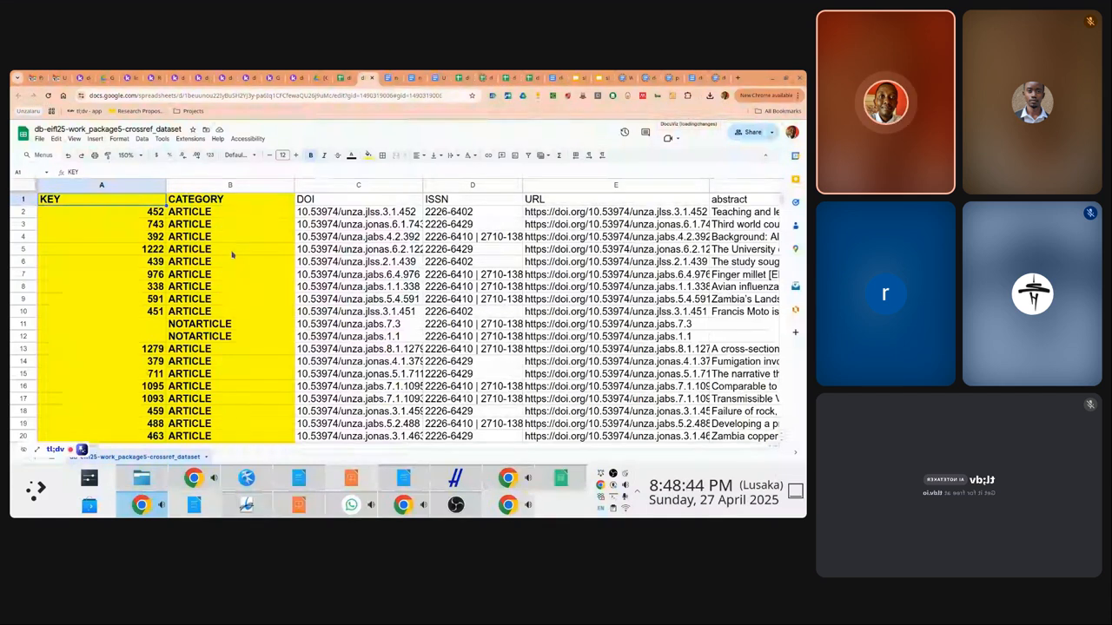
Insert a new column right of CATEGORY headed JOURNALE in C1
left_click(349, 213)
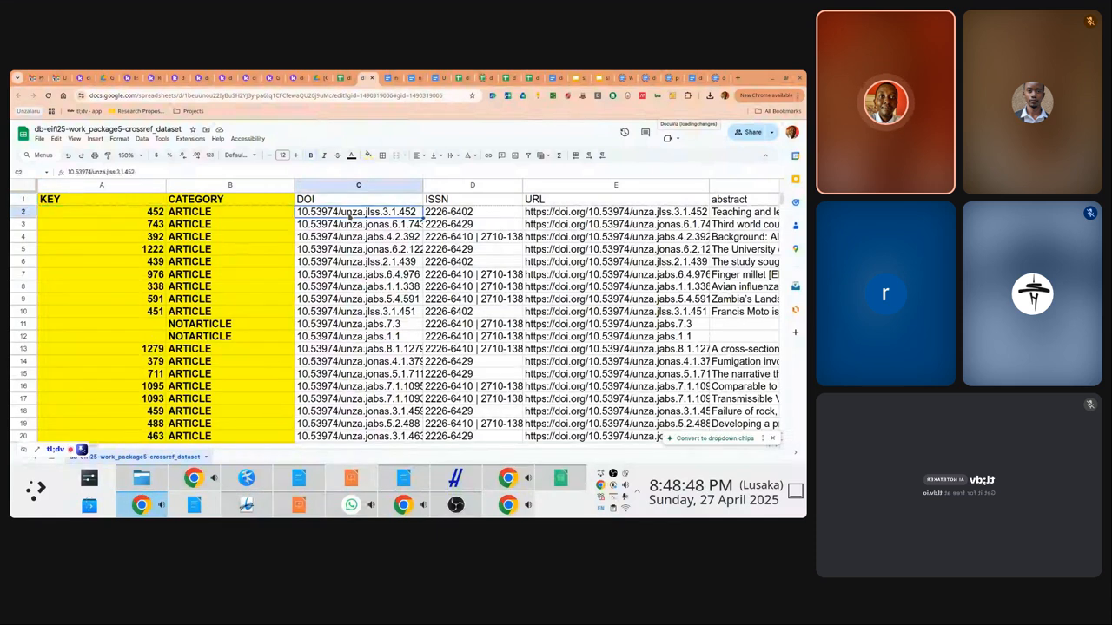
key("Down")
left_click(261, 185)
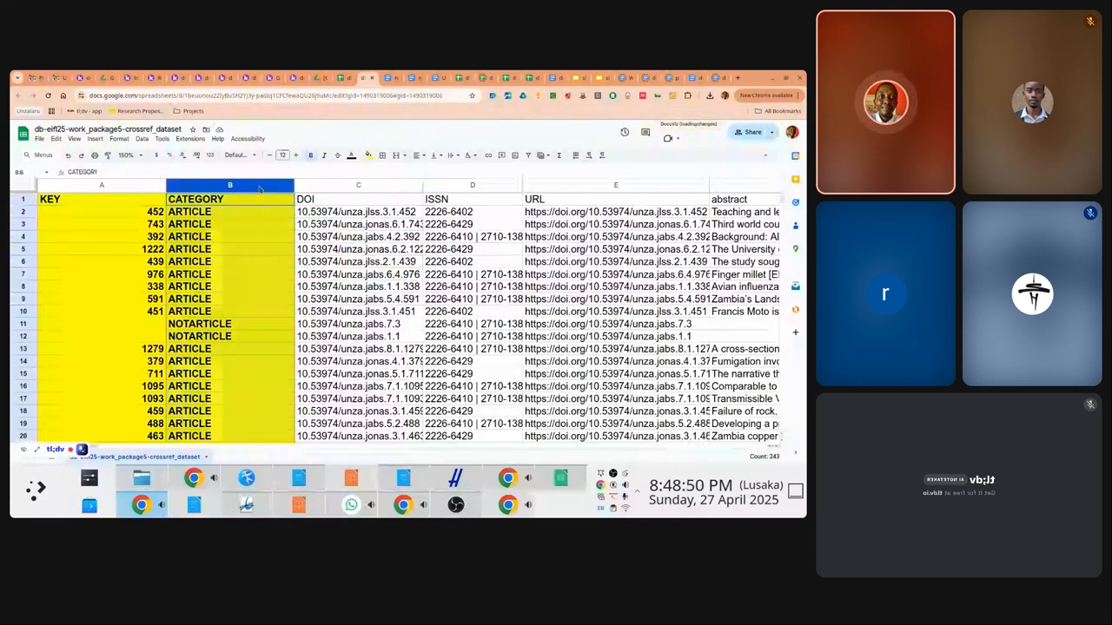
right_click(261, 185)
left_click(312, 253)
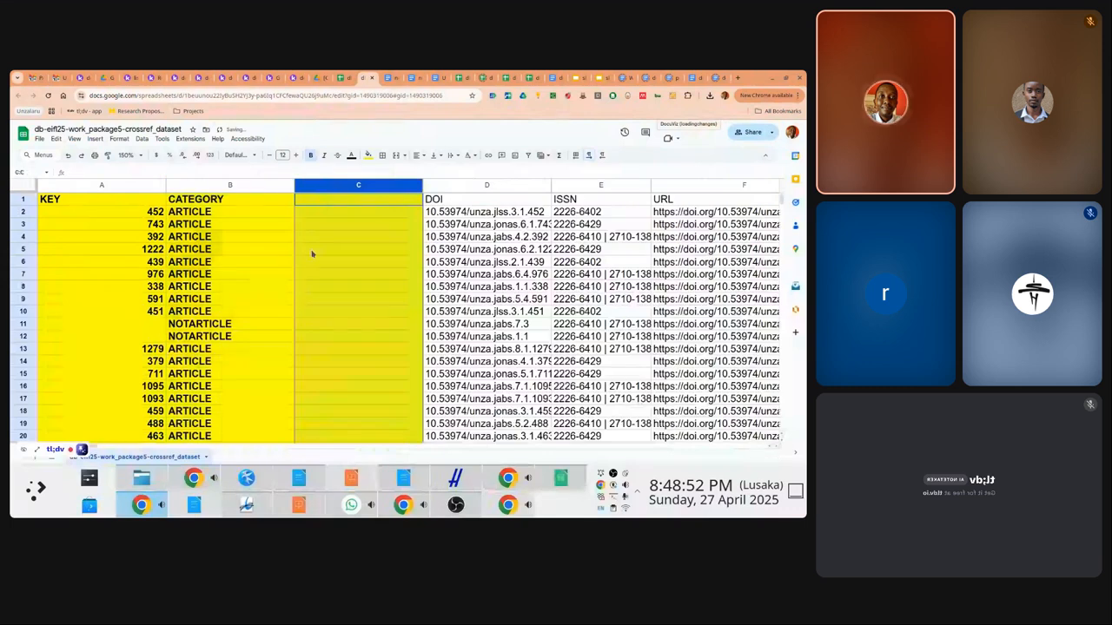
left_click(321, 204)
type("JOURNALE")
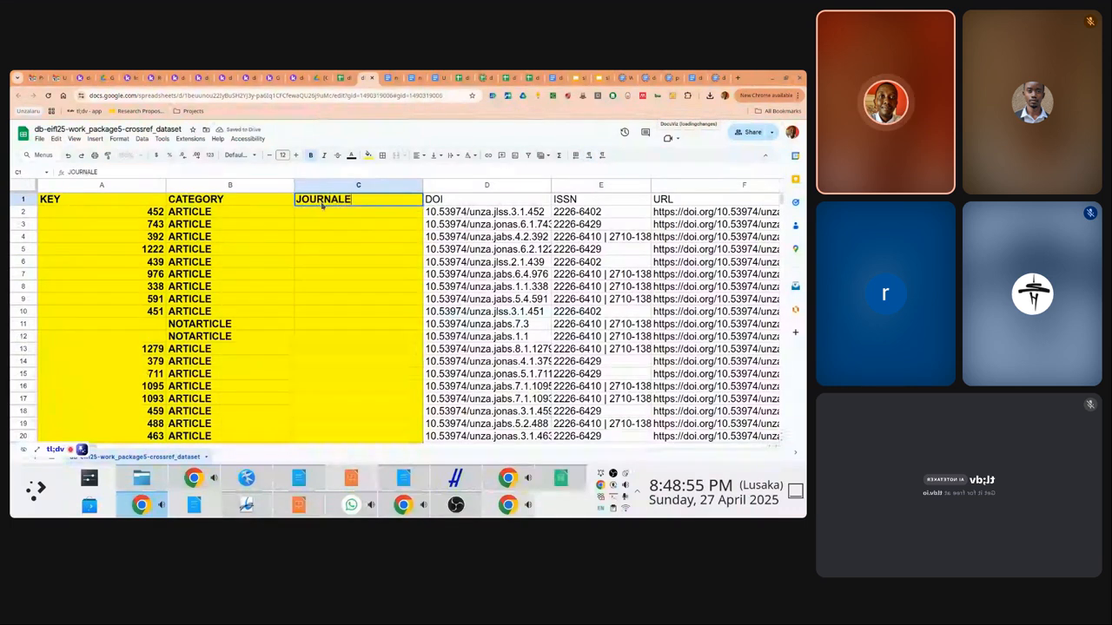
key("Return")
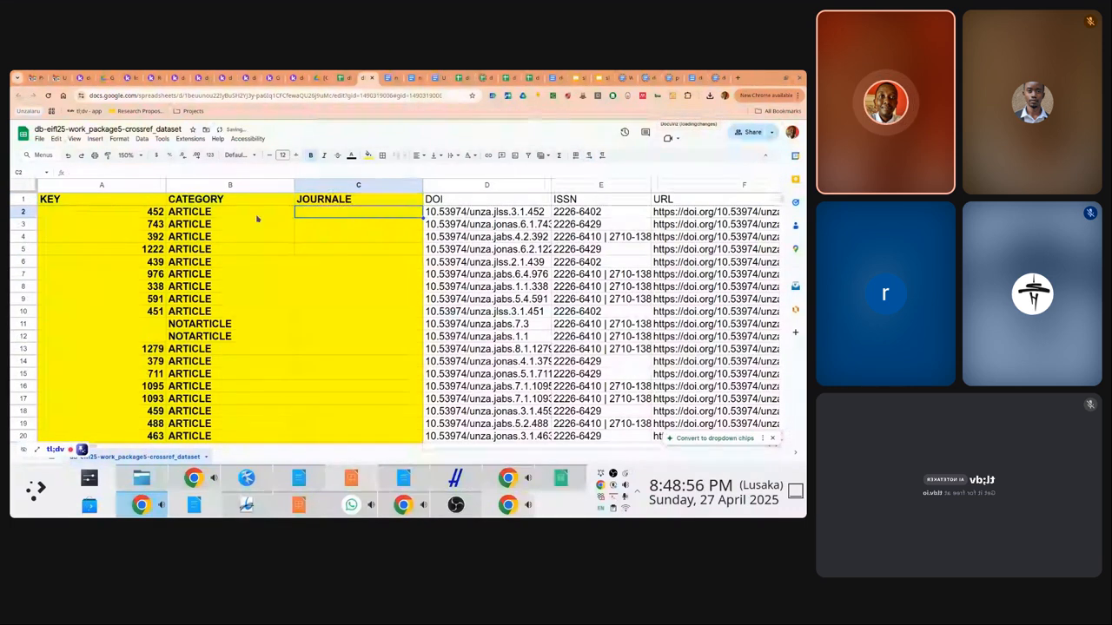
Paste the inner INDEX/SPLIT expression from A2's IFERROR formula into C2
left_click(123, 219)
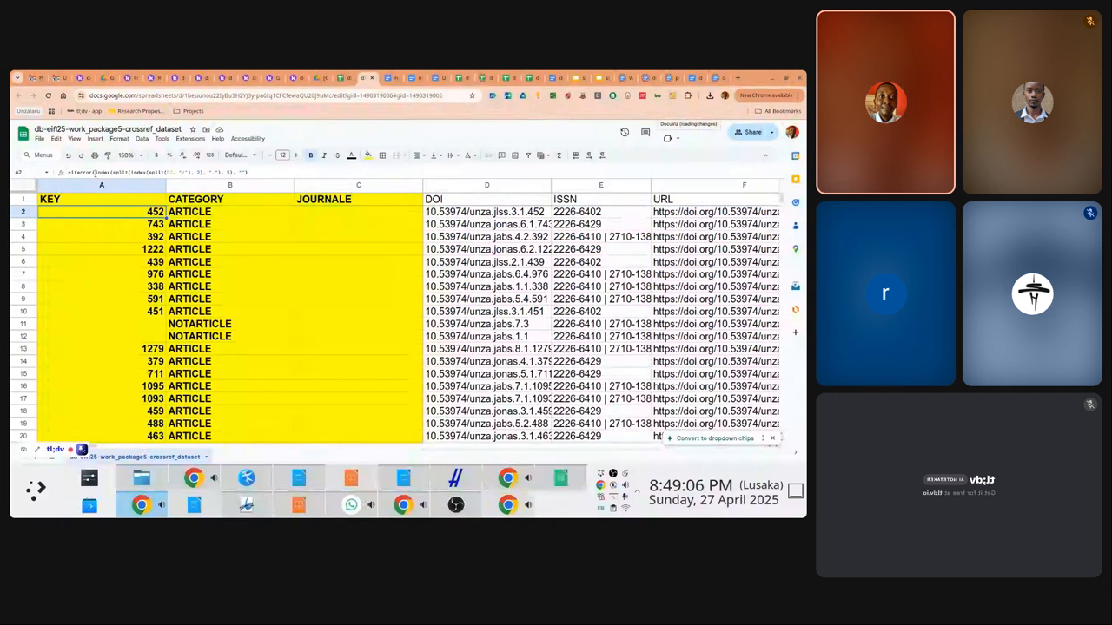
left_click(95, 172)
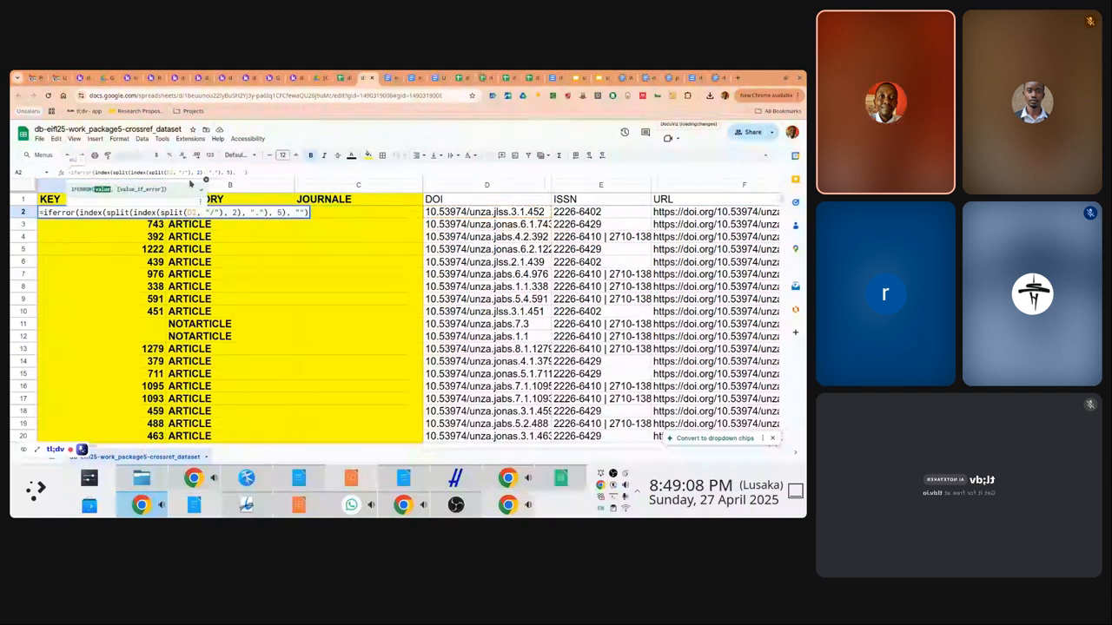
left_click_drag(95, 172, 231, 172)
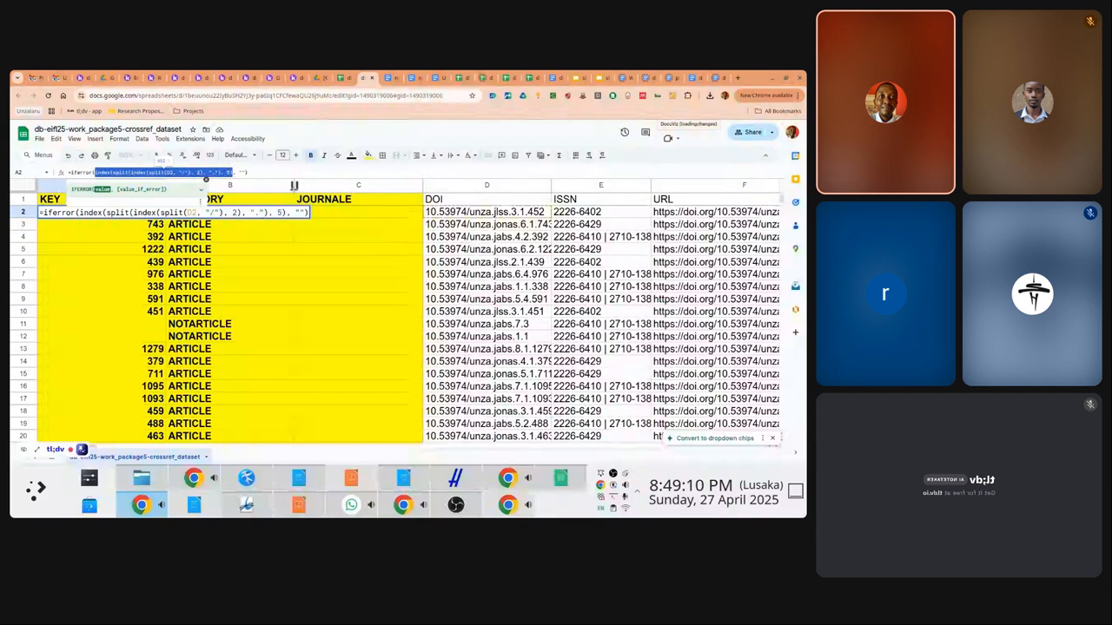
key("Escape")
left_click(336, 212)
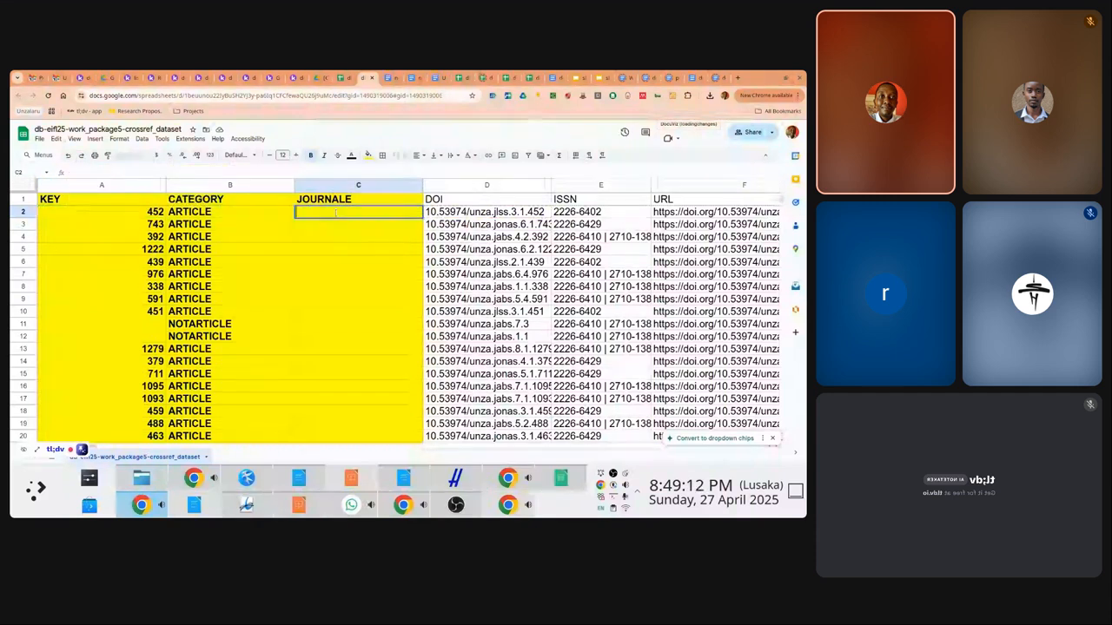
key("ctrl+v")
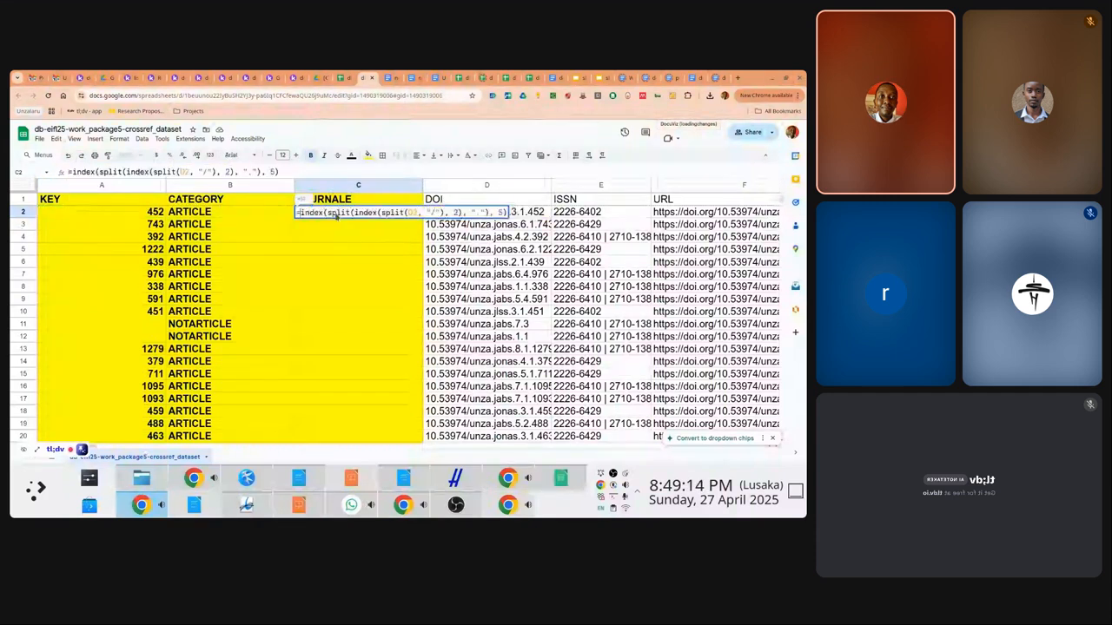
key("Return")
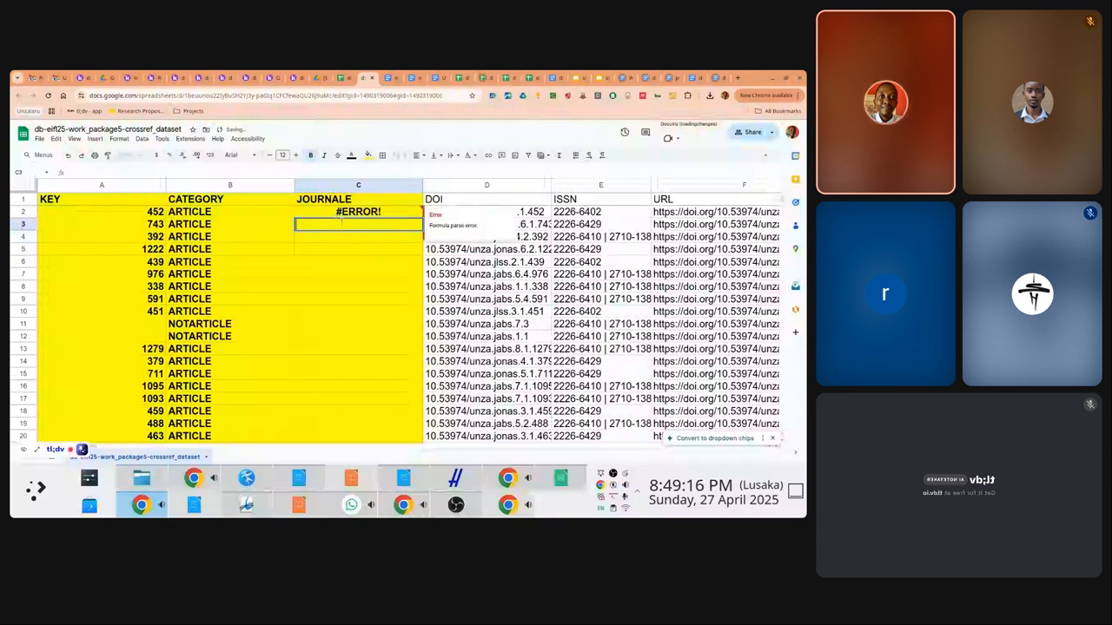
Correct the C2 formula so it extracts the journal code jlss from the DOI
left_click(341, 216)
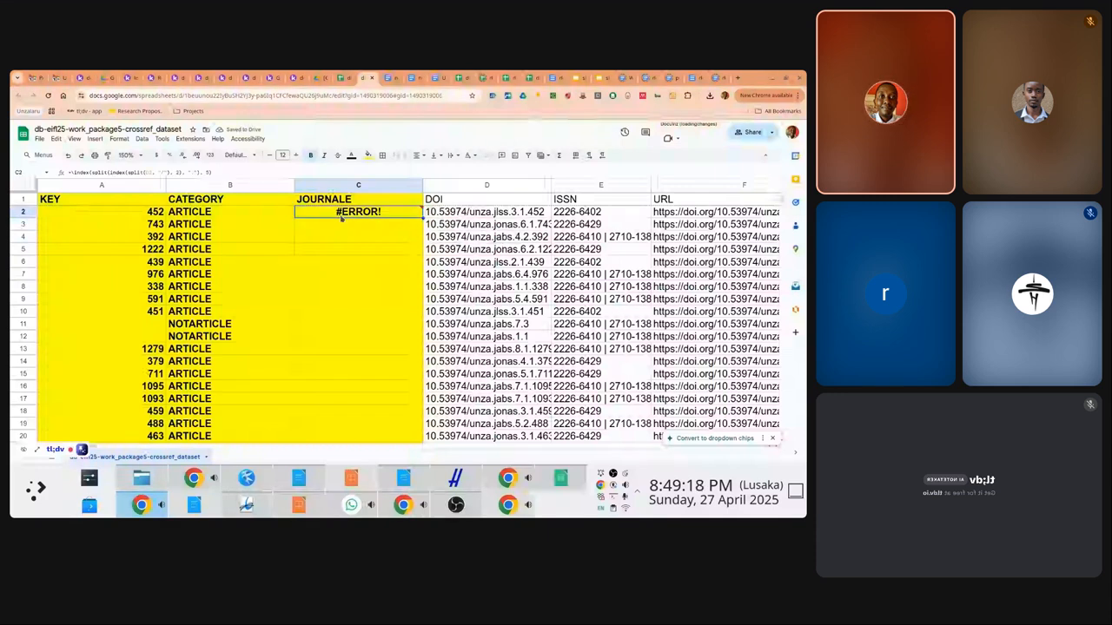
left_click(74, 172)
key("BackSpace")
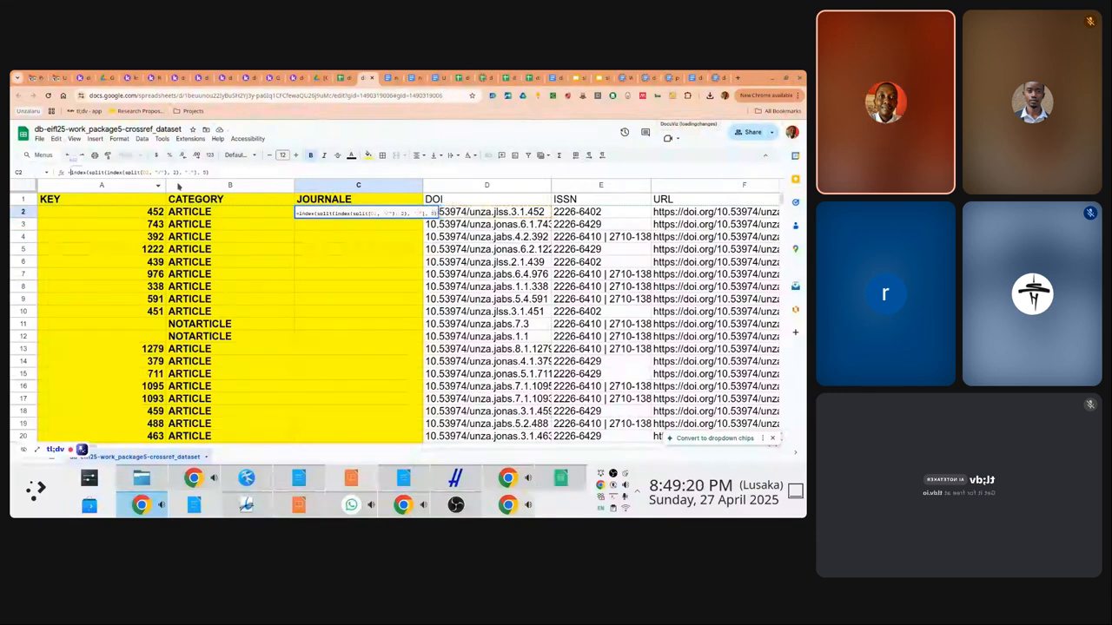
key("Return")
key("Up")
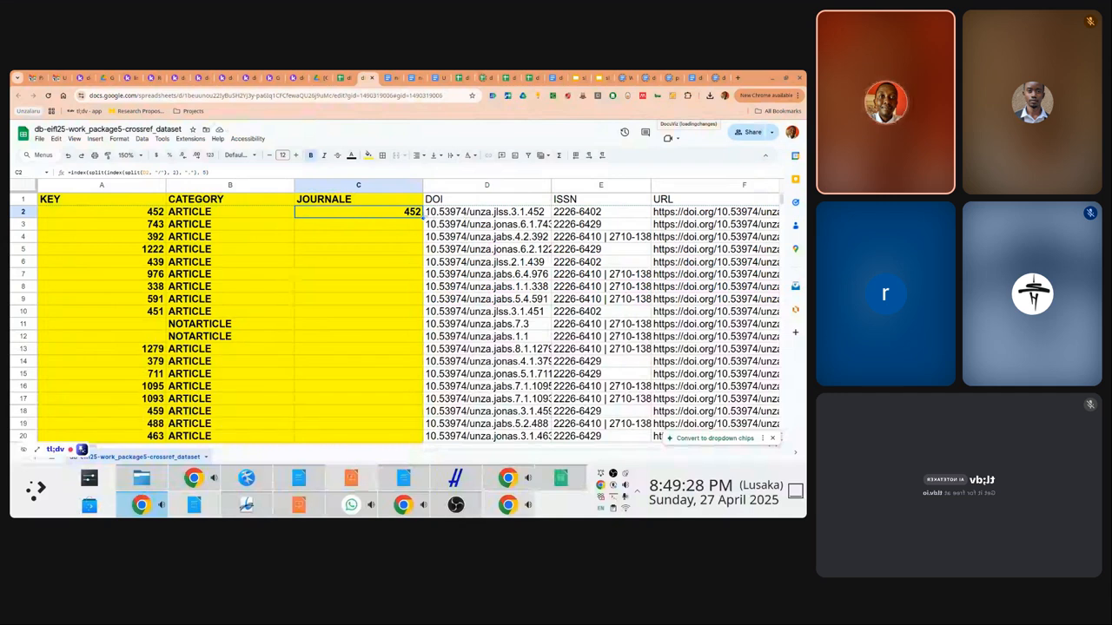
left_click(205, 172)
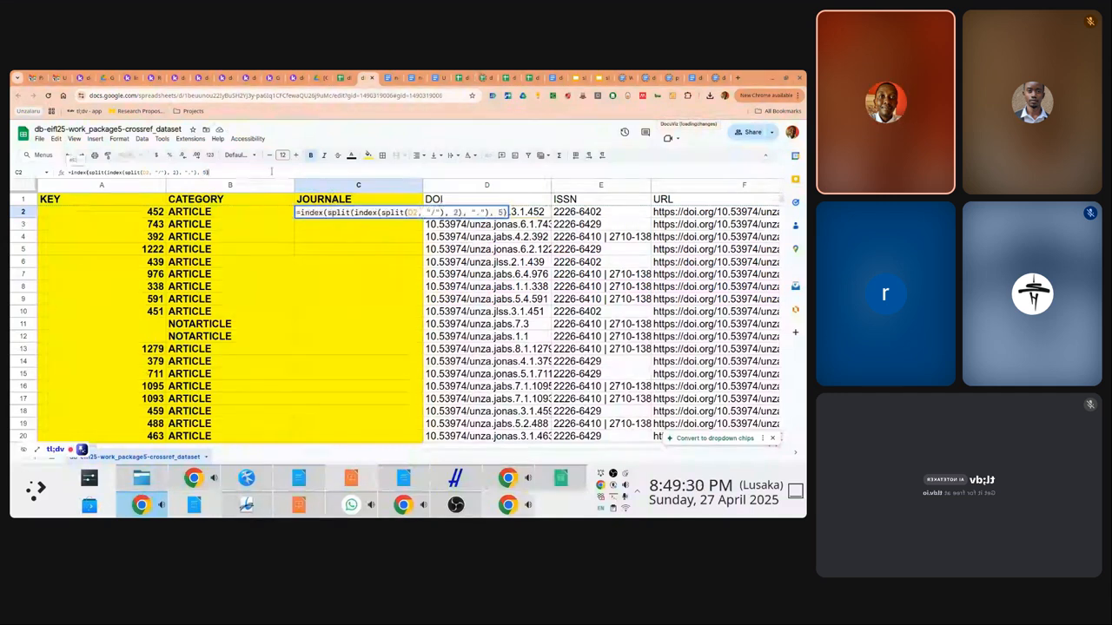
key("Return")
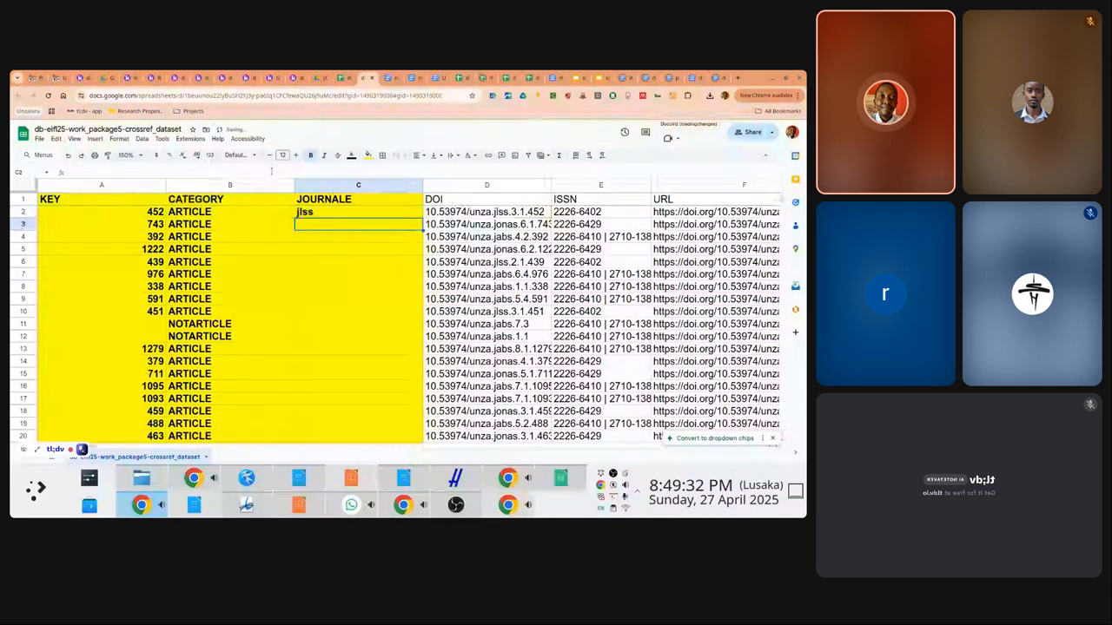
Copy the C2 JOURNALE formula into C3:C243 as formula only, showing jlss, jabs and jonas
key("Up")
key("ctrl+c")
key("Down")
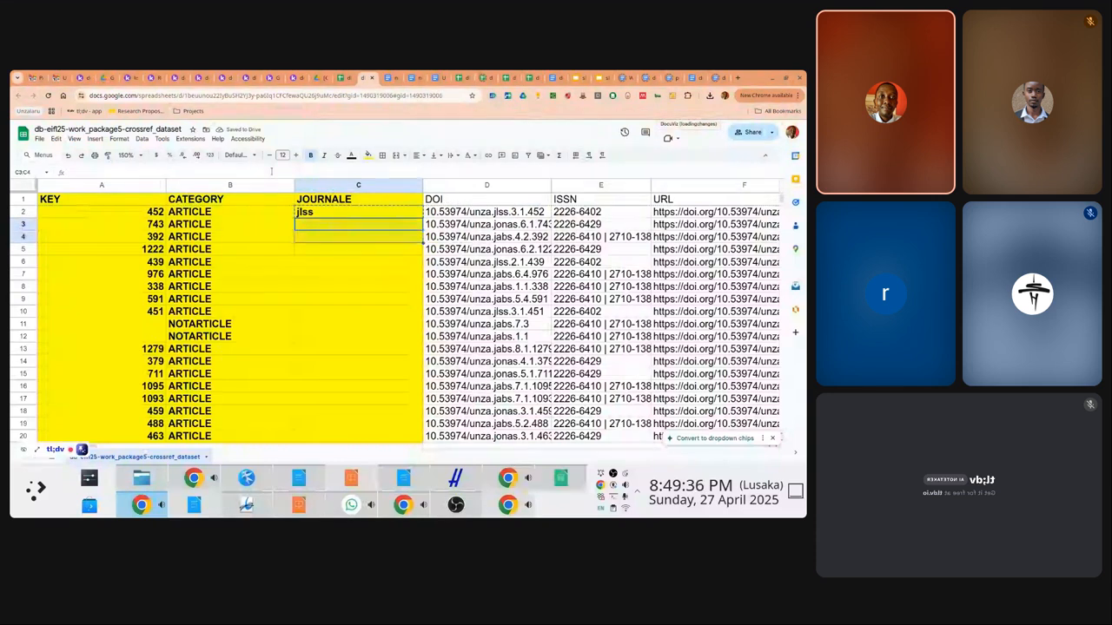
key("shift+Page_Down")
key("shift+Page_Down")
key("shift+Page_Down")
key("shift+Page_Down")
key("shift+Page_Down")
key("shift+Page_Down")
key("shift+Page_Down")
key("shift+Page_Down")
key("shift+Page_Down")
key("shift+Page_Down")
key("shift+Page_Down")
key("shift+Page_Down")
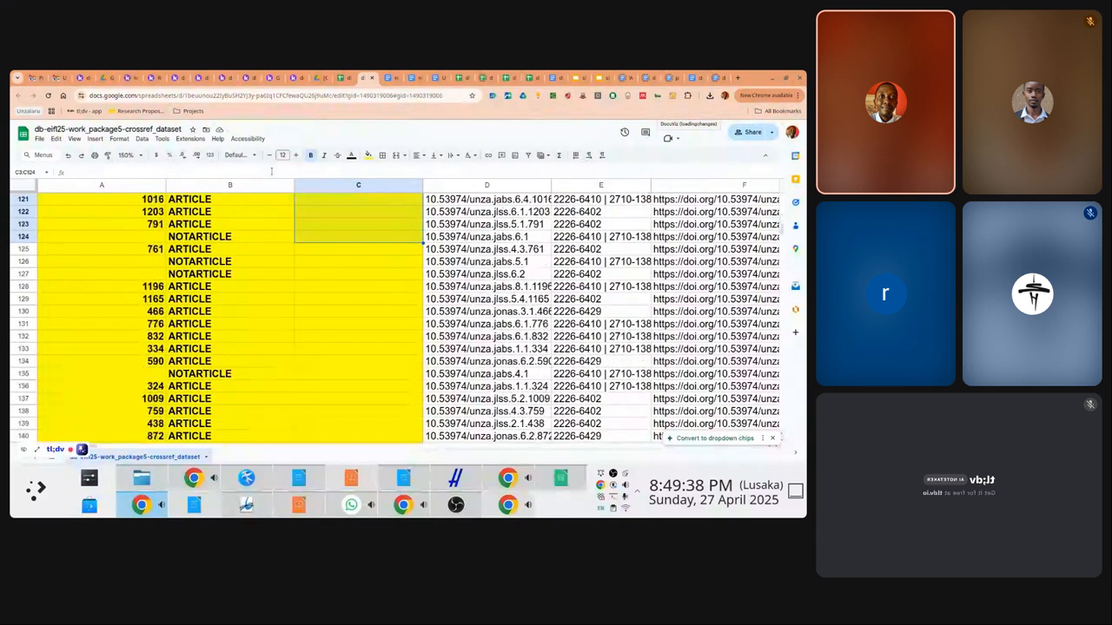
key("shift+Page_Up")
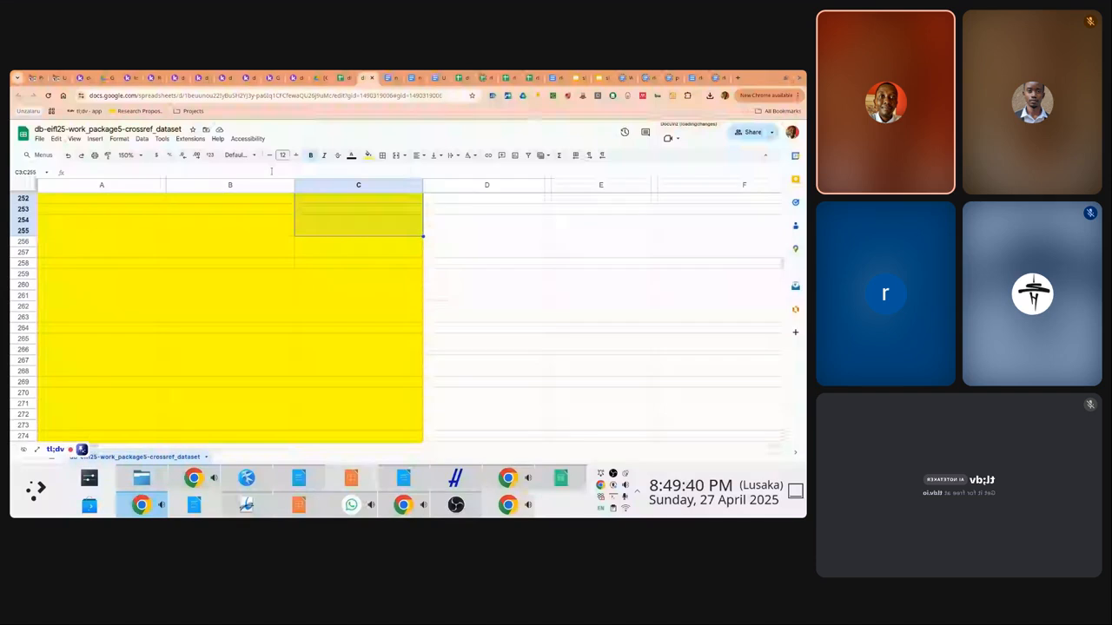
key("shift+Down")
key("shift+Down")
key("shift+Down")
key("shift+Down")
key("shift+Down")
key("shift+Down")
key("shift+Down")
key("shift+Down")
key("shift+Down")
key("shift+Down")
key("shift+Down")
key("shift+Down")
key("shift+Down")
key("shift+Down")
key("shift+Down")
key("shift+Down")
key("shift+Down")
key("shift+Down")
key("shift+Down")
key("shift+Down")
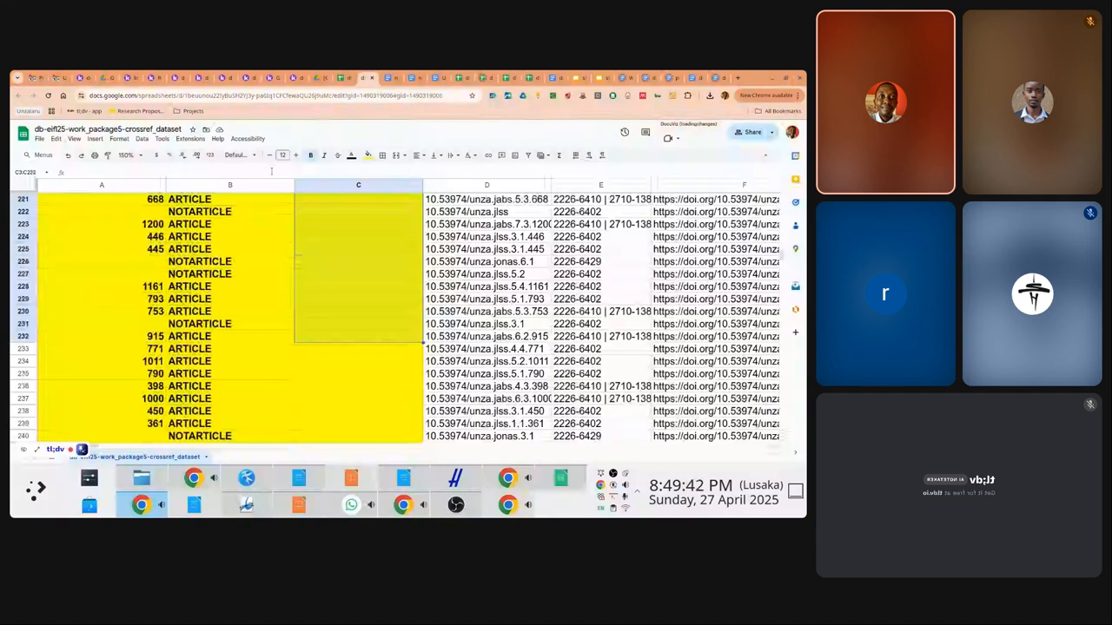
key("shift+Up")
key("shift+Up")
key("shift+Up")
key("shift+Up")
key("shift+Up")
key("shift+Up")
key("shift+Up")
key("shift+Up")
key("shift+Up")
key("shift+Up")
key("shift+Up")
key("shift+Up")
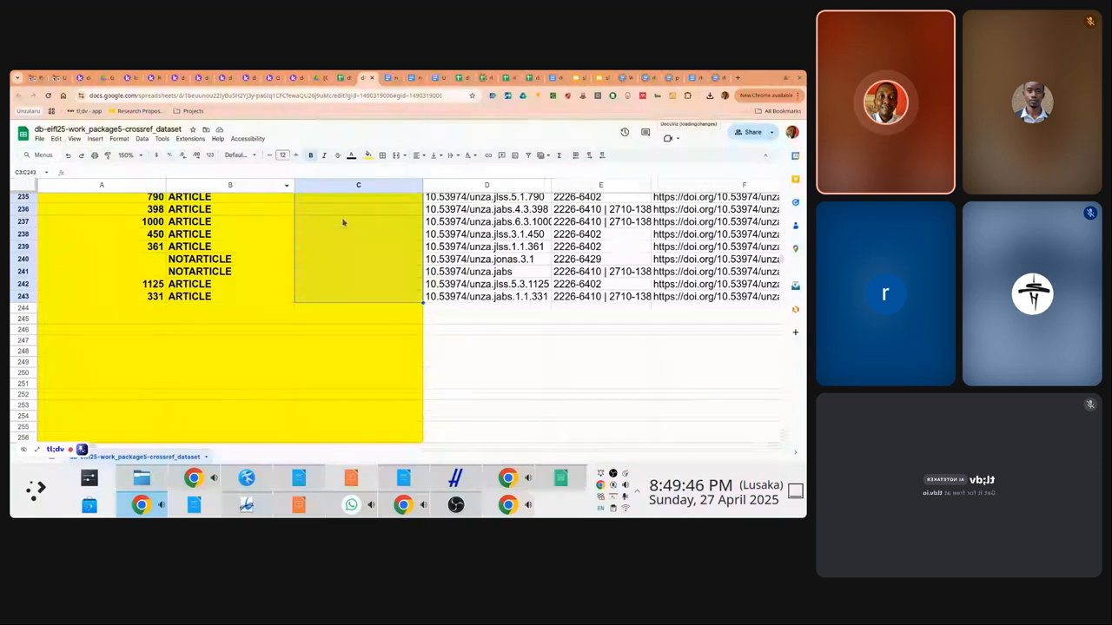
right_click(343, 222)
mouse_move(392, 222)
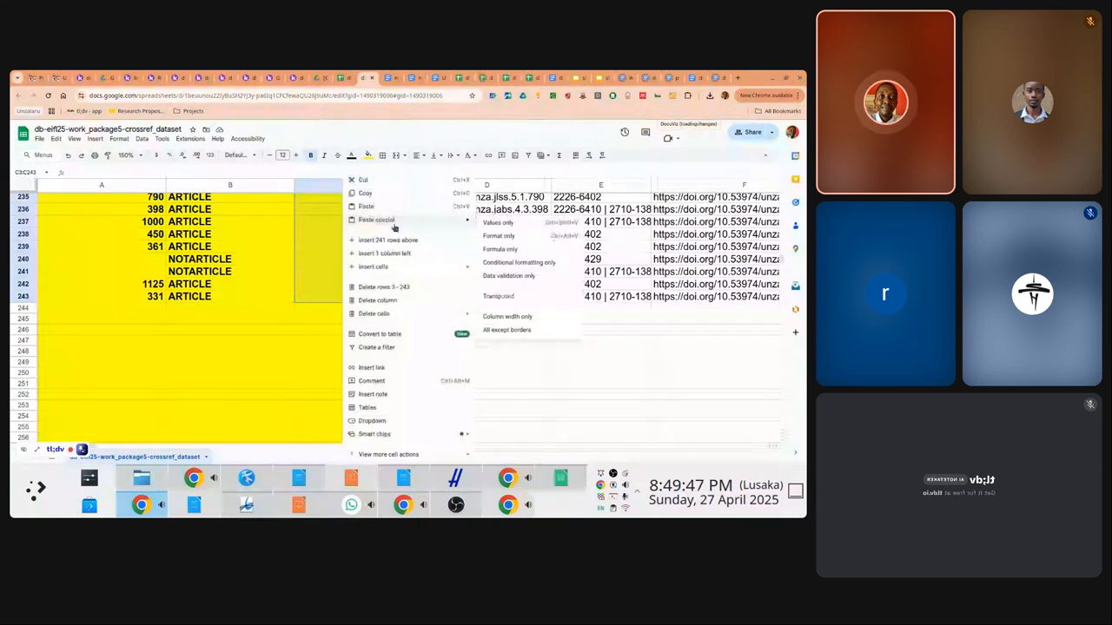
left_click(514, 249)
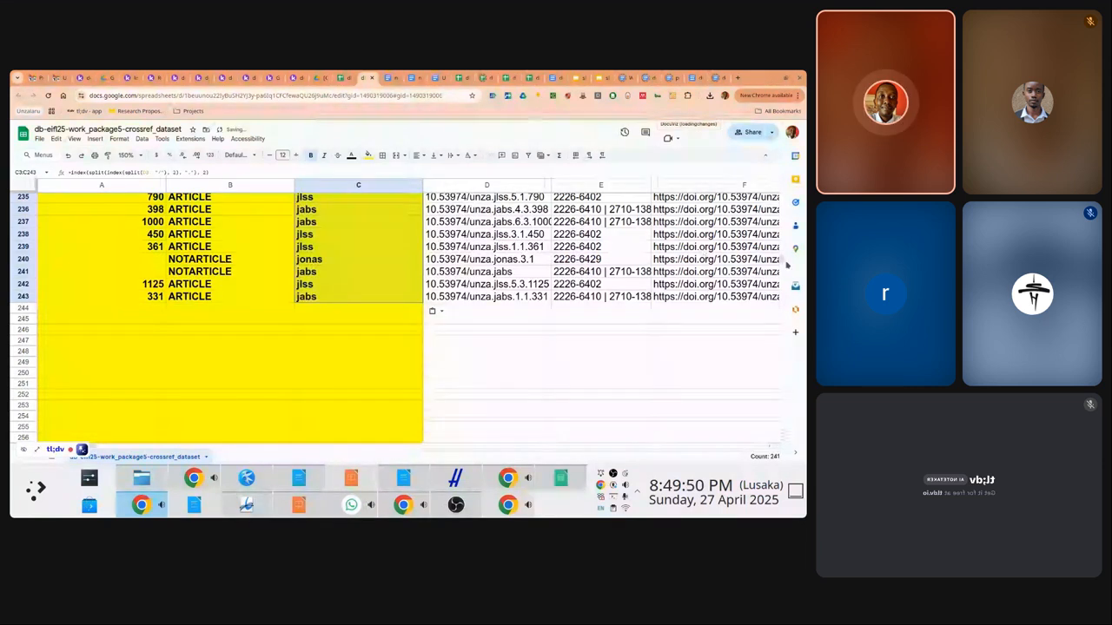
left_click_drag(785, 264, 771, 177)
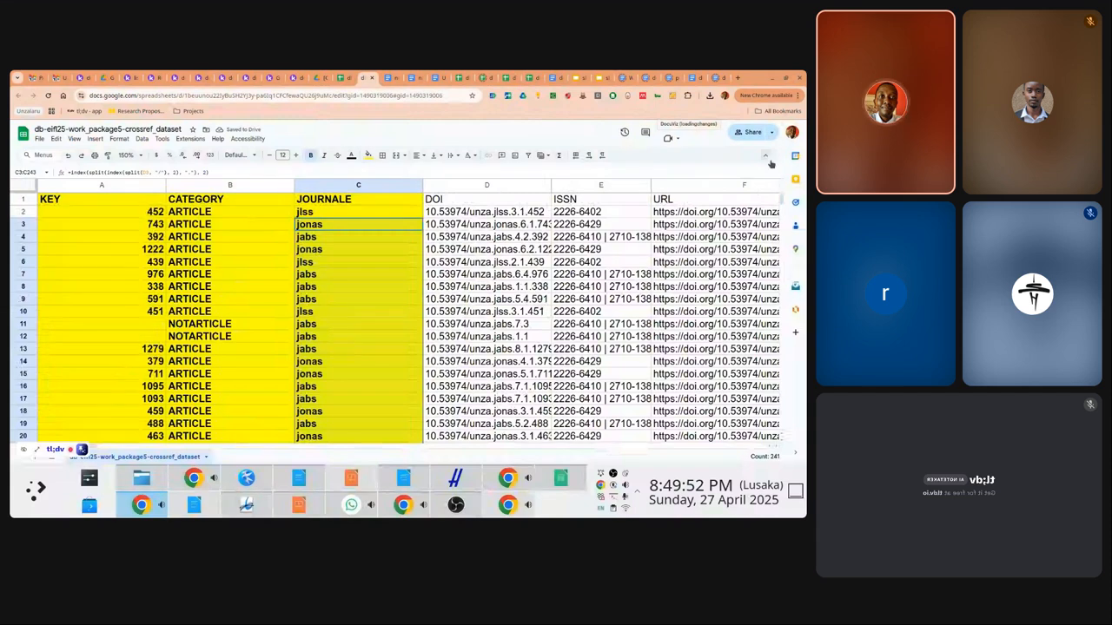
left_click(377, 219)
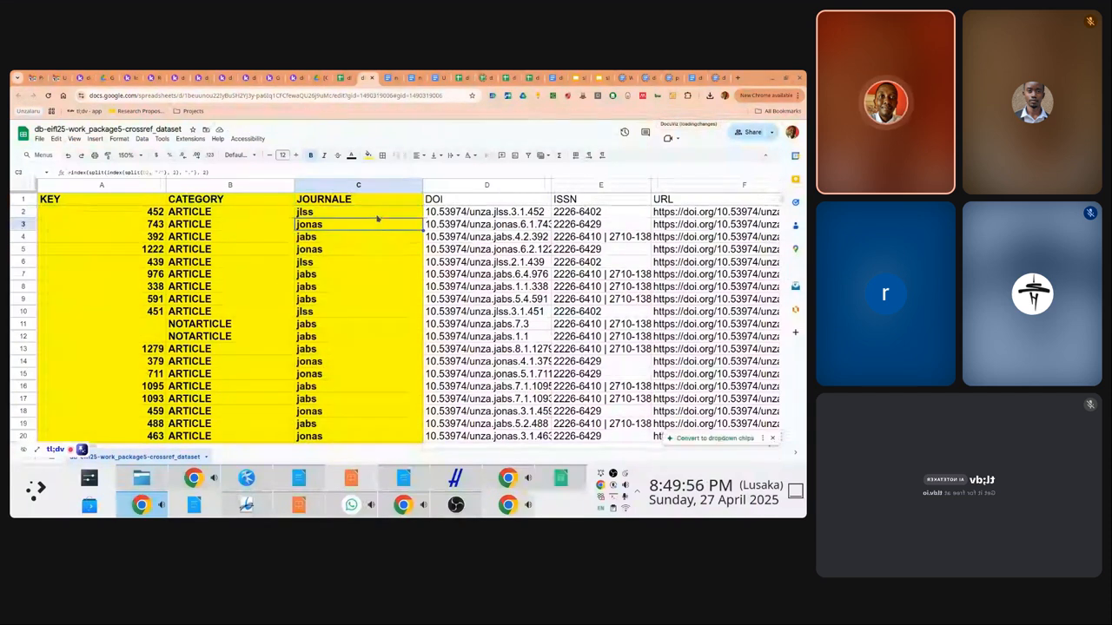
key("Up")
key("Up")
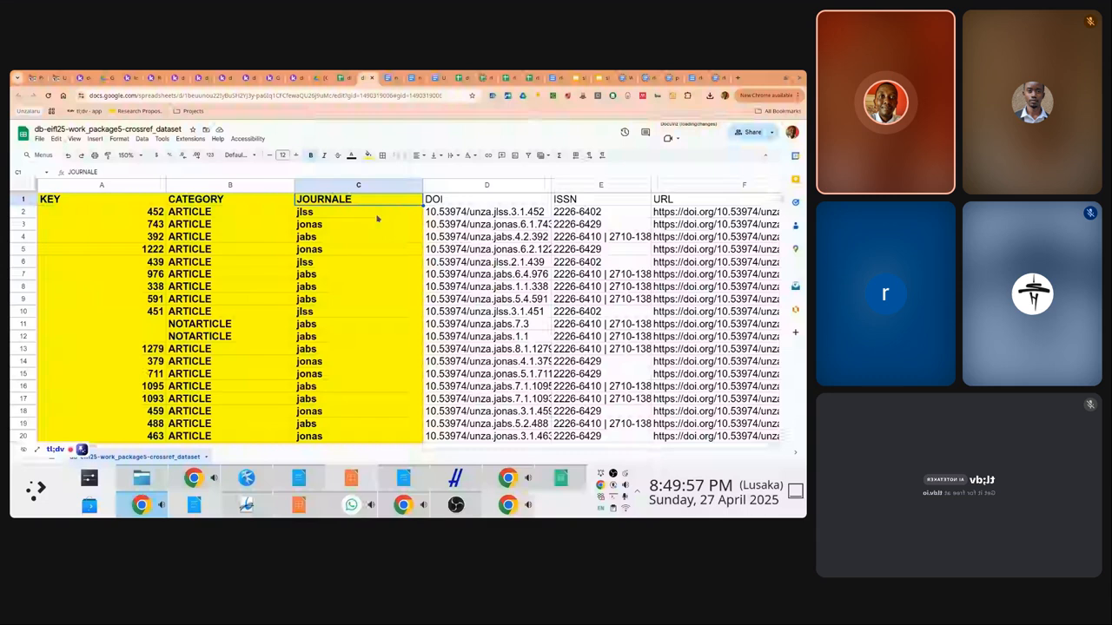
left_click(275, 186)
left_click_drag(318, 186, 127, 185)
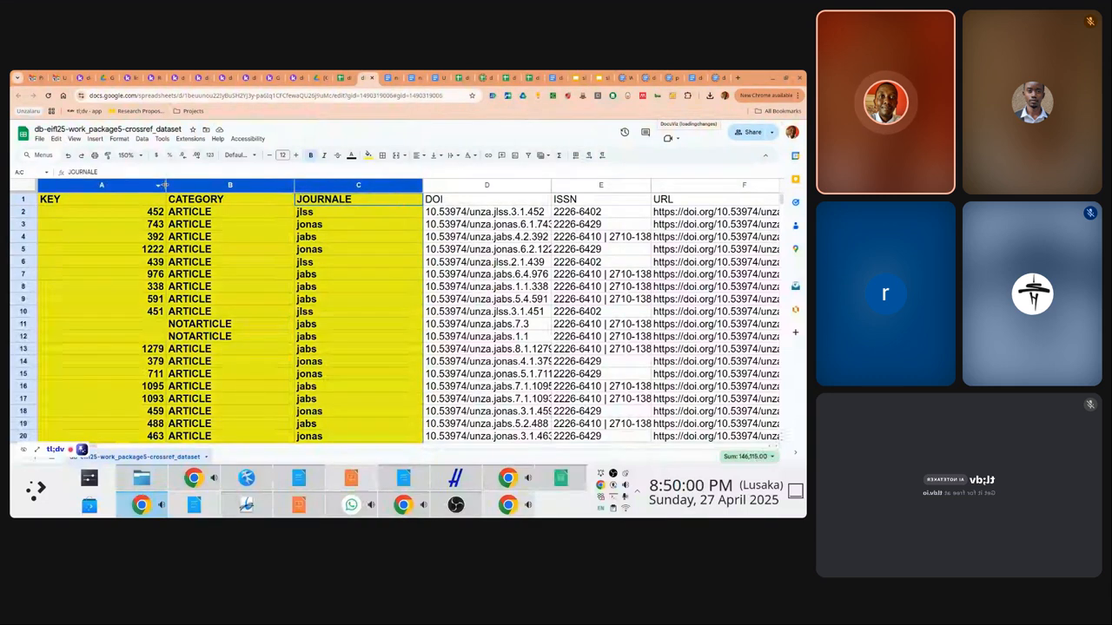
double_click(165, 185)
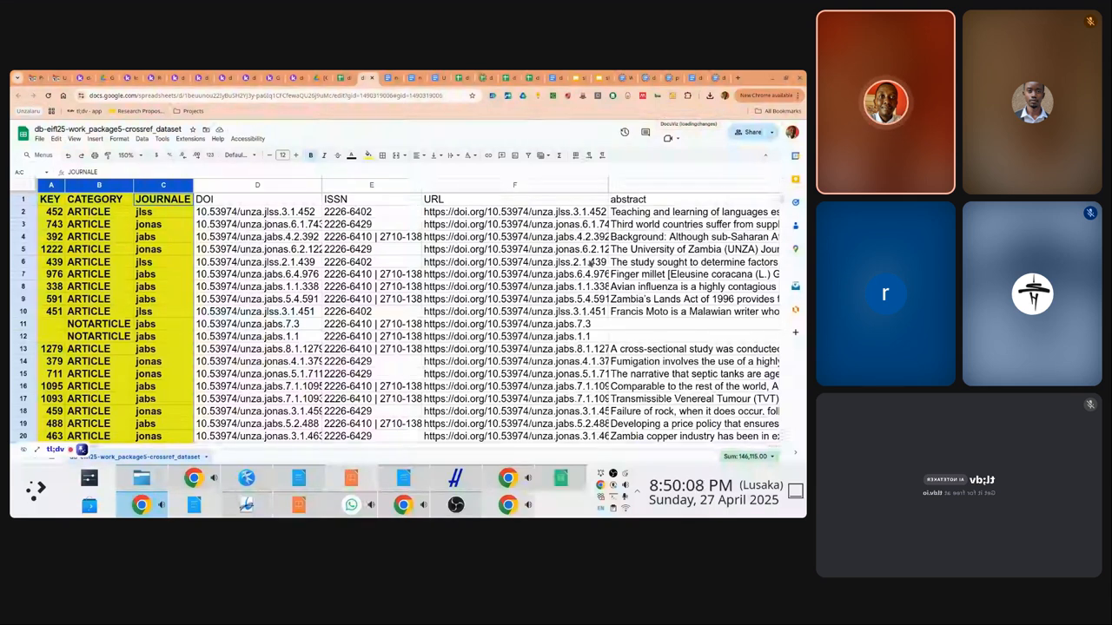
left_click(631, 327)
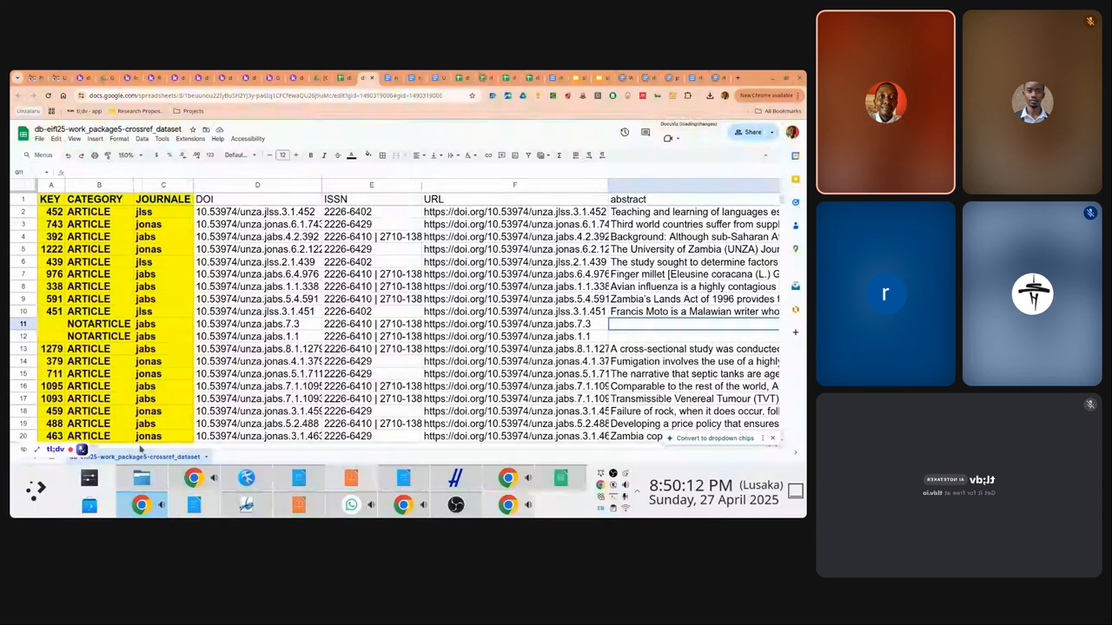
left_click(226, 202)
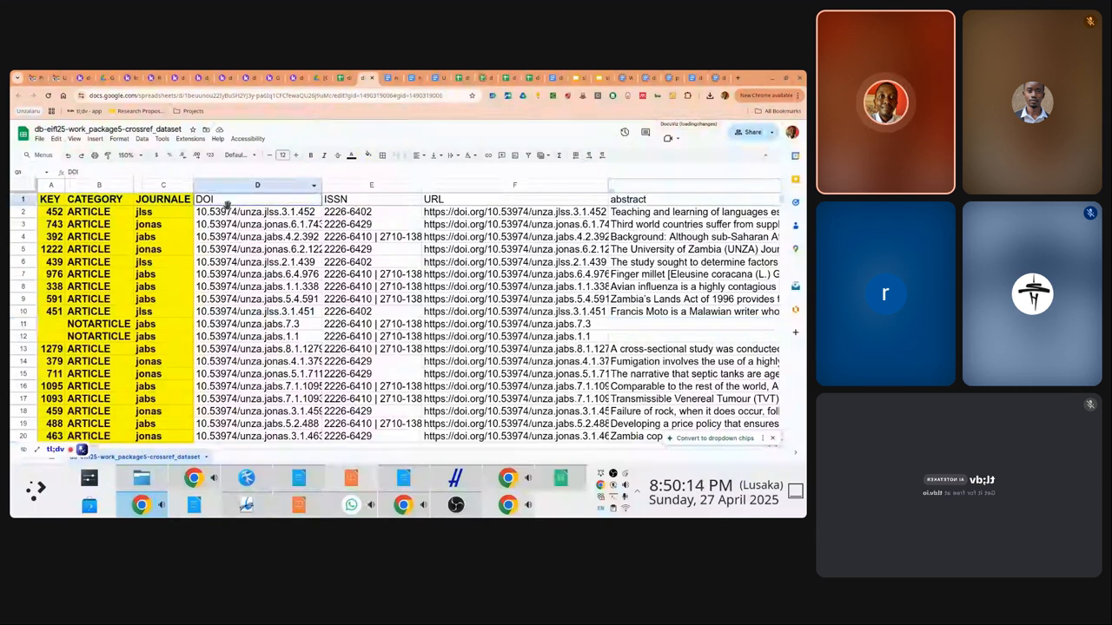
left_click(63, 201)
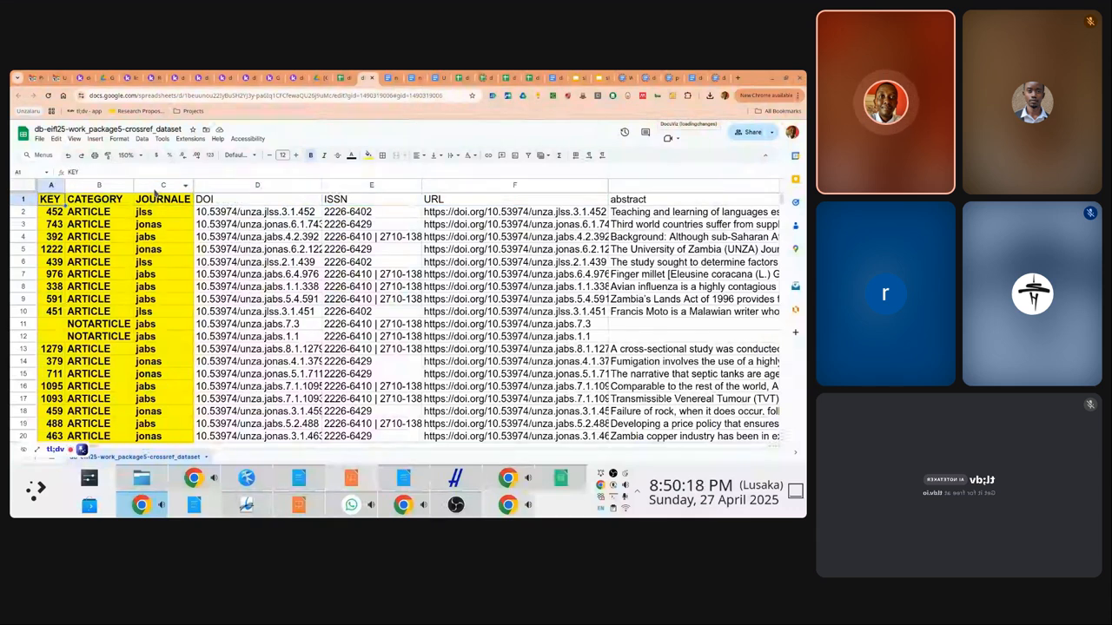
key("Down")
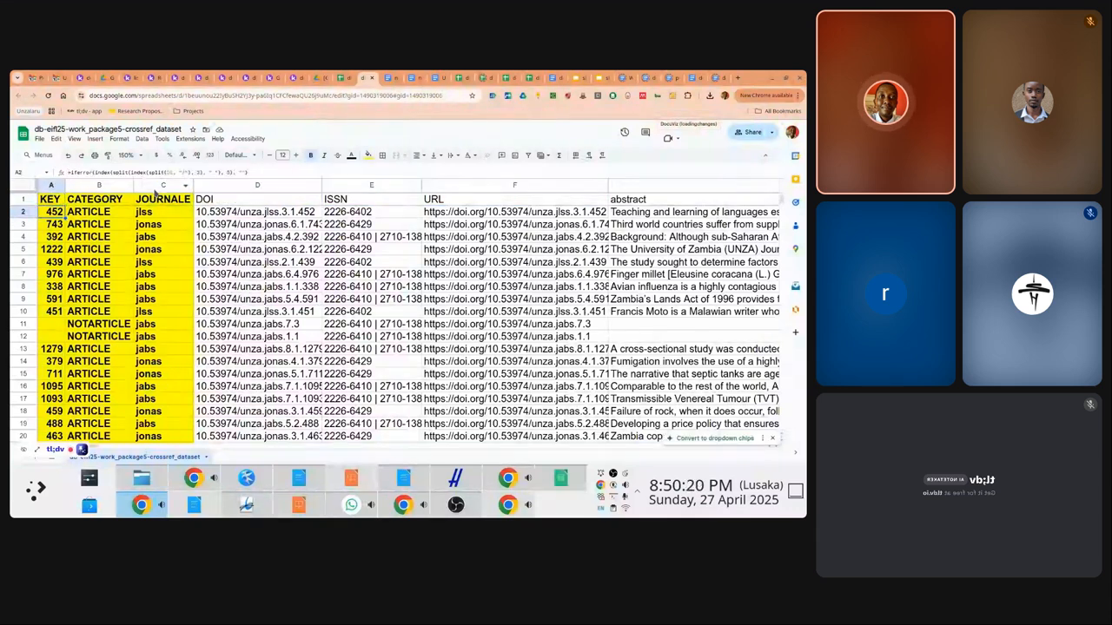
key("Down")
key("Down")
key("Down")
key("Down")
key("Down")
key("Down")
key("Down")
key("Down")
key("Down")
key("Down")
key("Down")
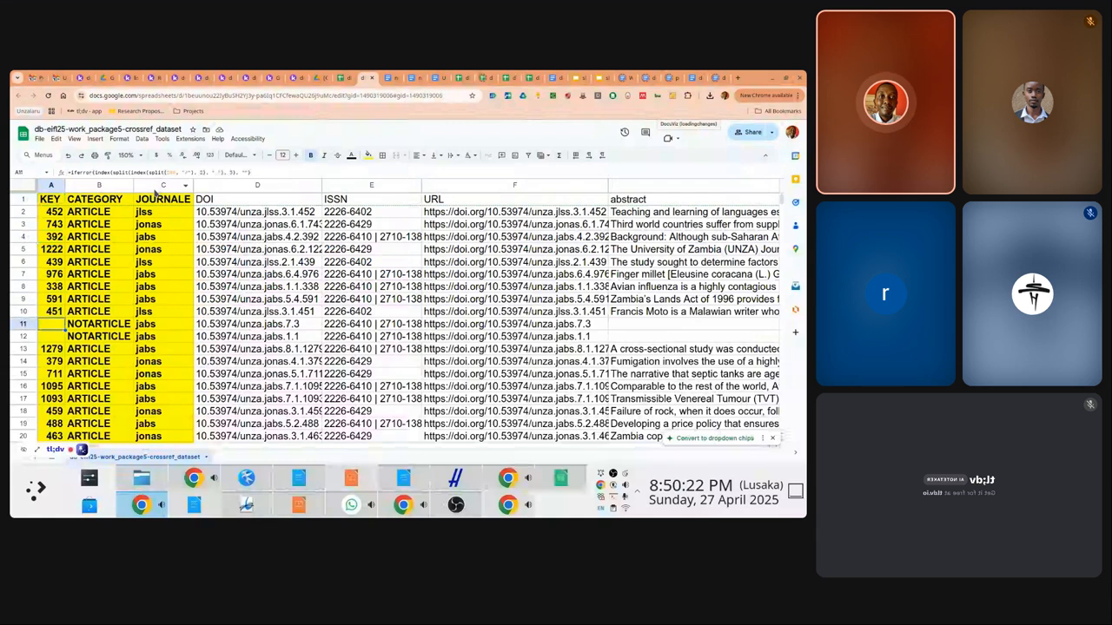
key("Up")
key("Up")
key("Up")
key("Up")
key("Up")
key("Up")
key("Up")
key("Up")
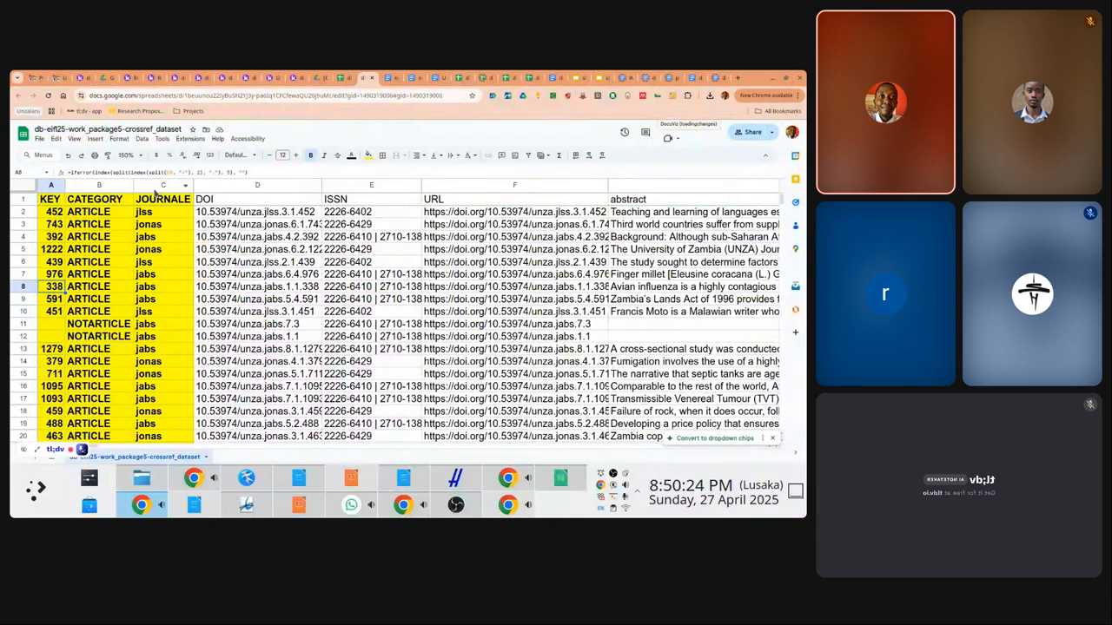
key("Up")
key("Up")
key("Up")
key("Up")
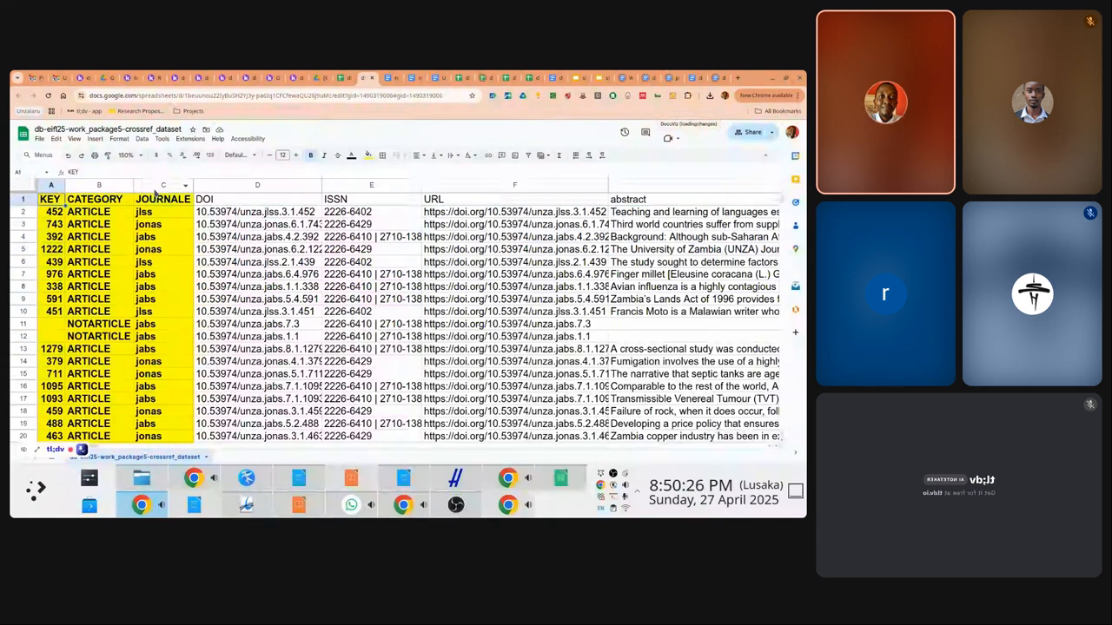
Switch to the jabs_journal_dataset spreadsheet and browse its first article rows
left_click(343, 78)
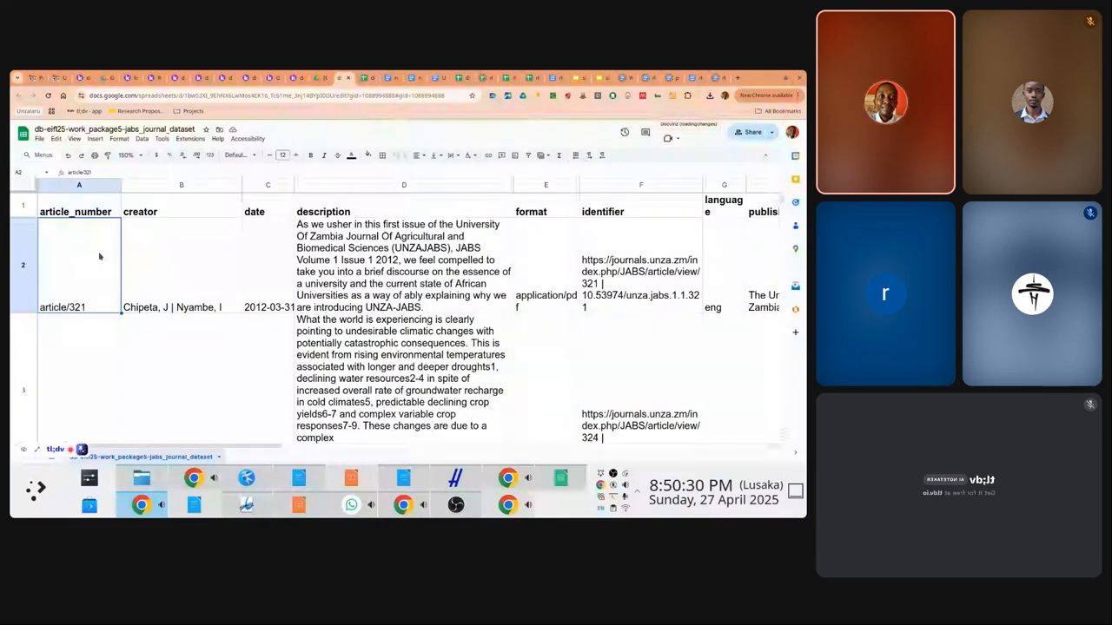
key("Down")
key("Down")
key("Down")
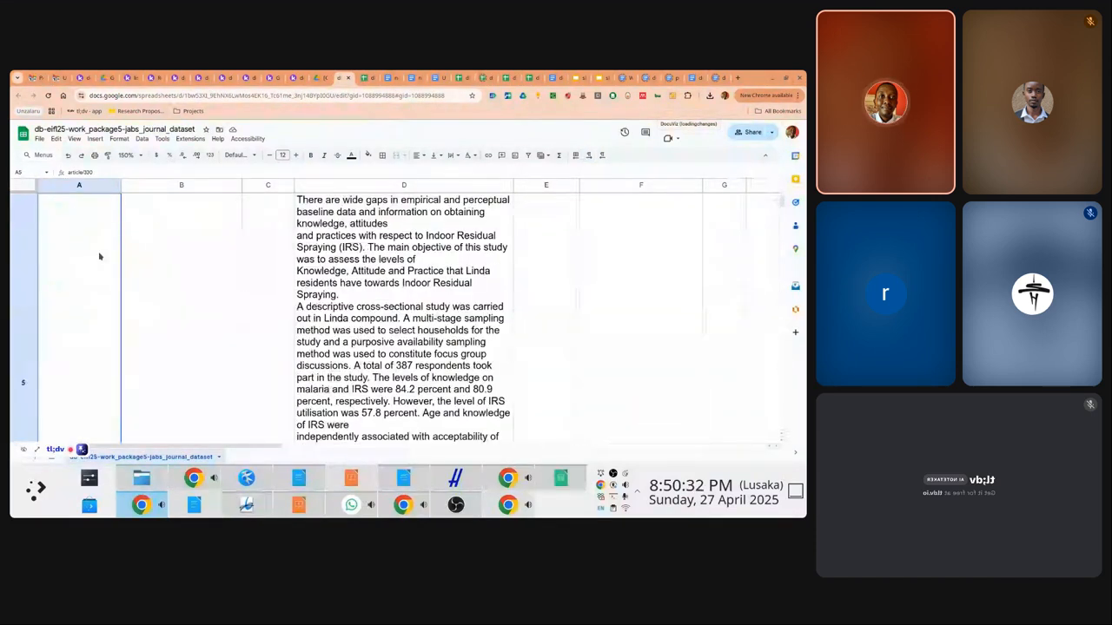
key("Down")
key("Down")
key("Down")
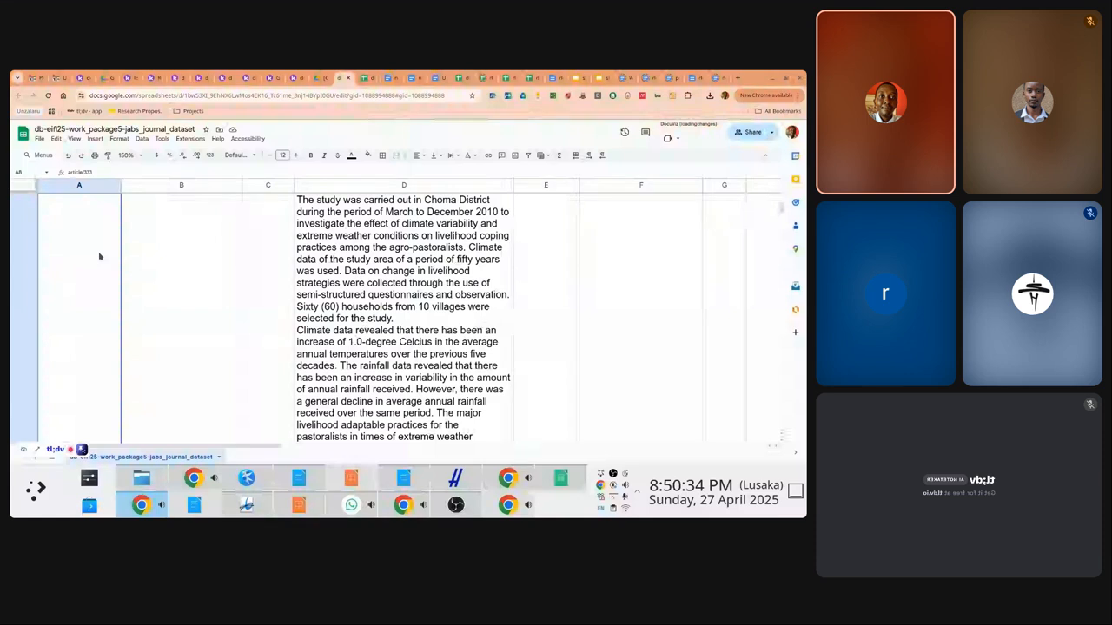
key("Down")
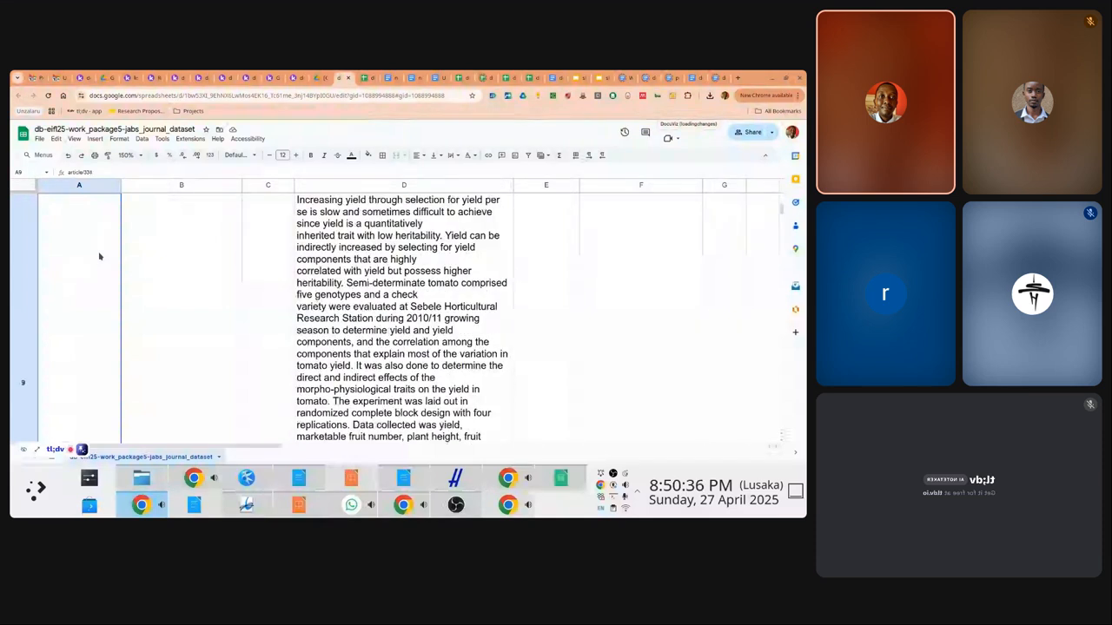
key("Down")
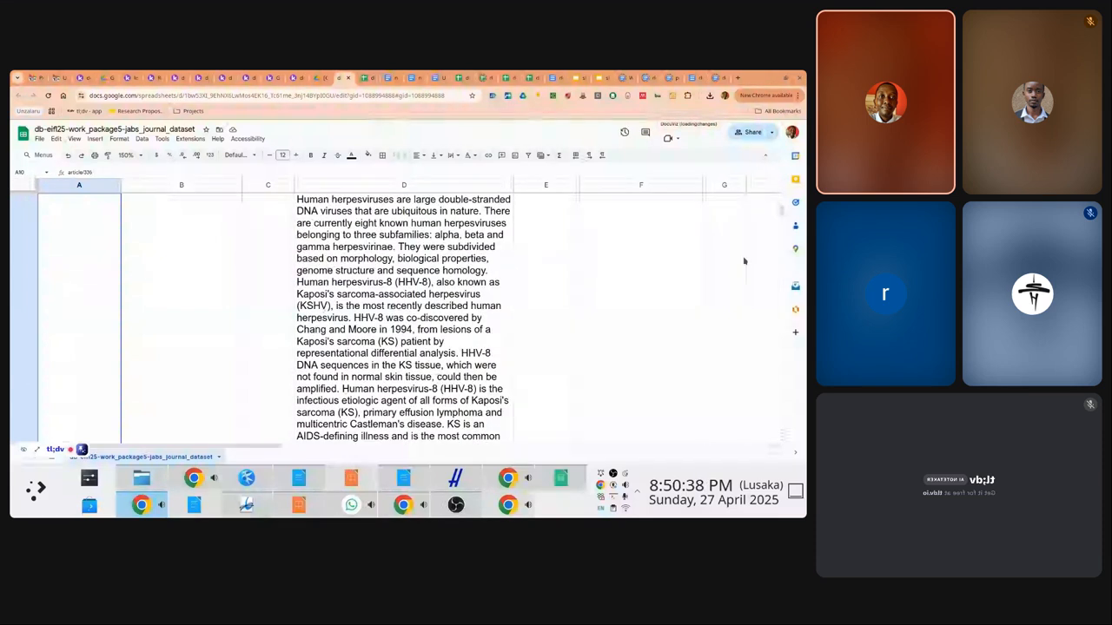
left_click_drag(783, 213, 782, 193)
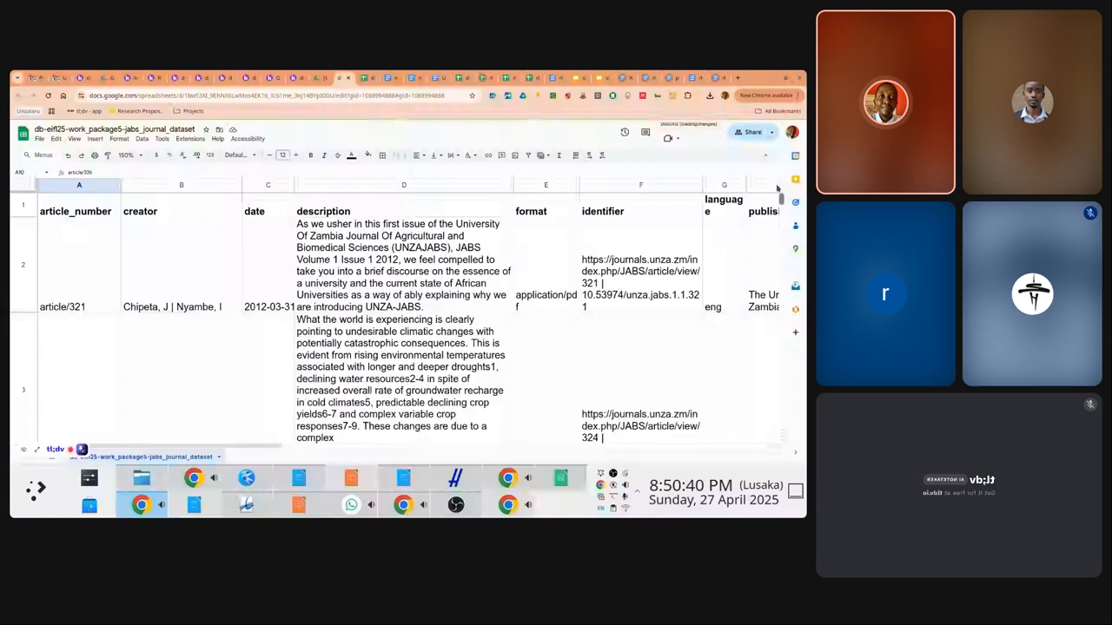
Look across the headers to IndexCrossRef in column N, then return to A1
left_click(162, 211)
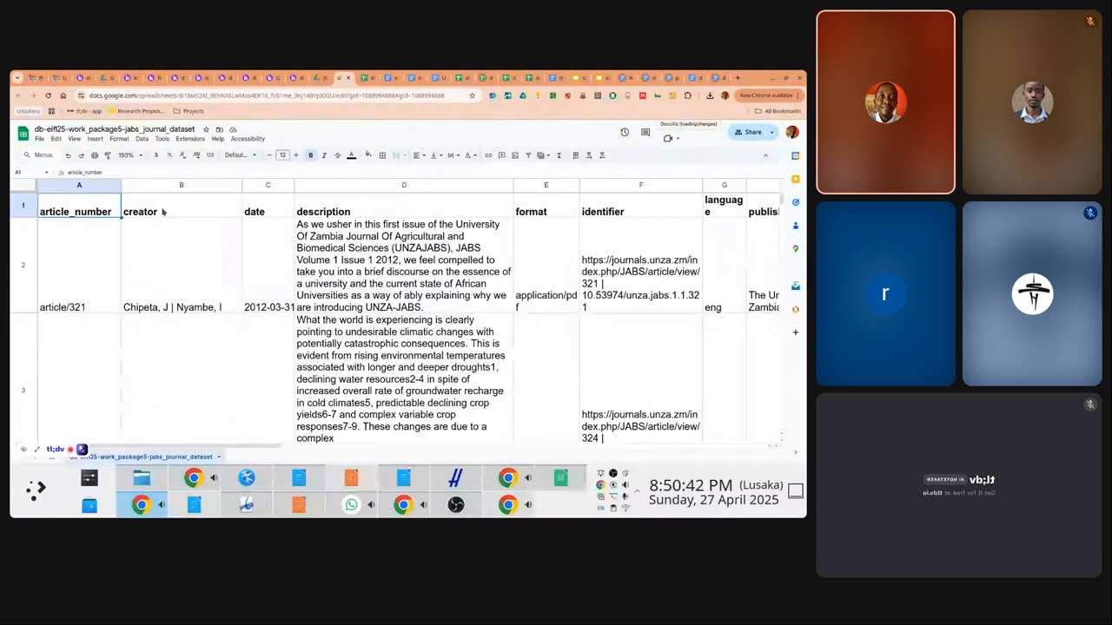
key("Right")
key("Right")
key("Right")
key("Right")
key("Right")
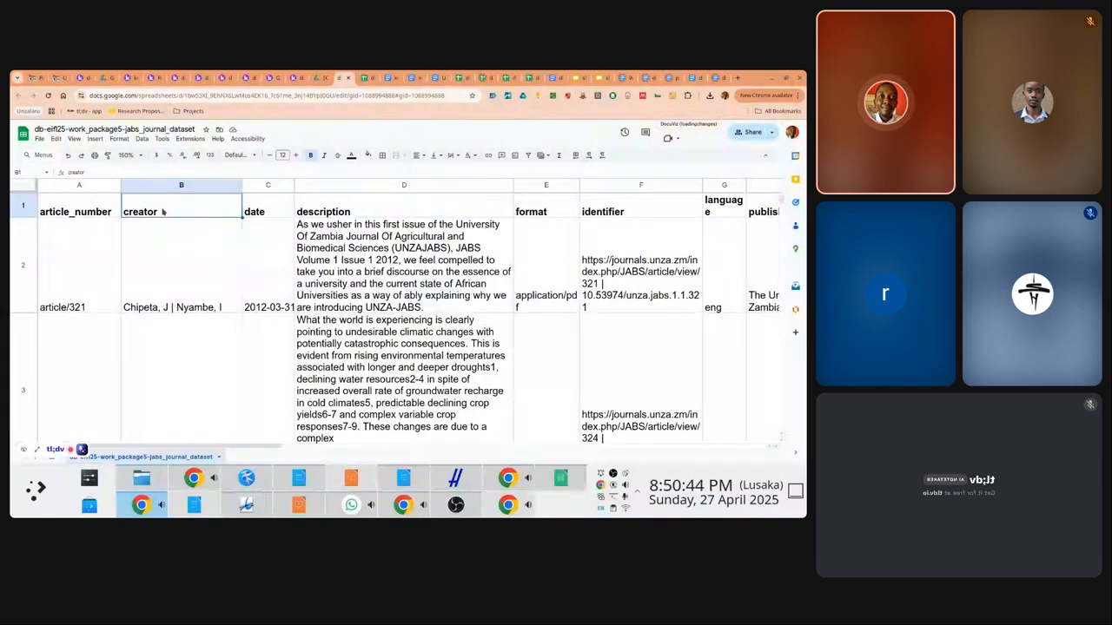
key("Right")
key("Right")
key("Right")
key("Right")
key("Right")
key("Right")
key("Right")
key("Right")
key("Right")
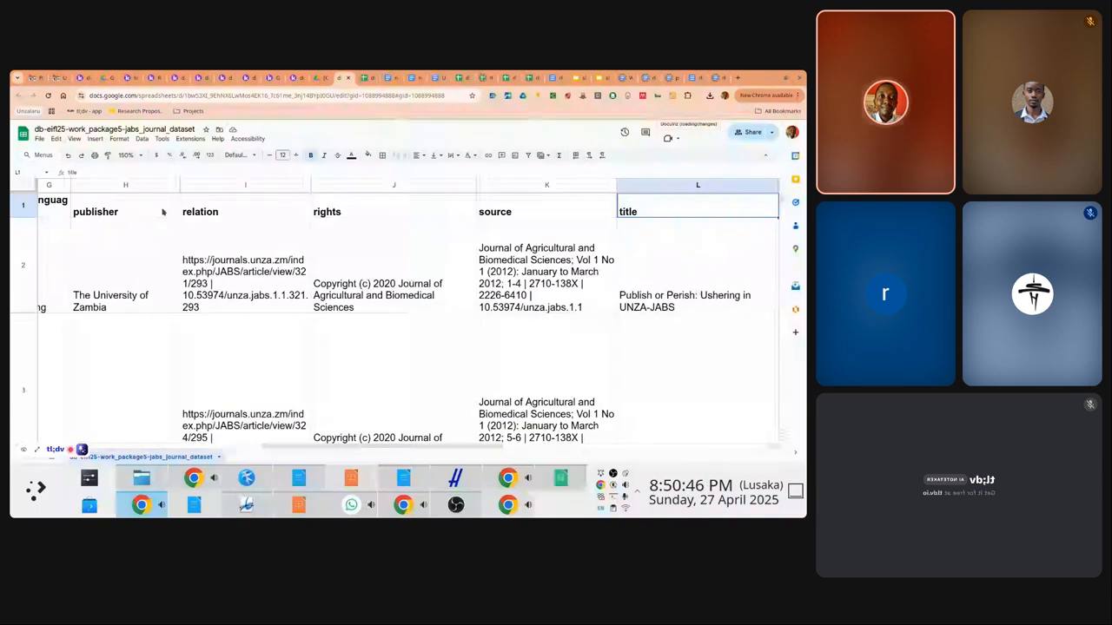
key("Left")
key("Left")
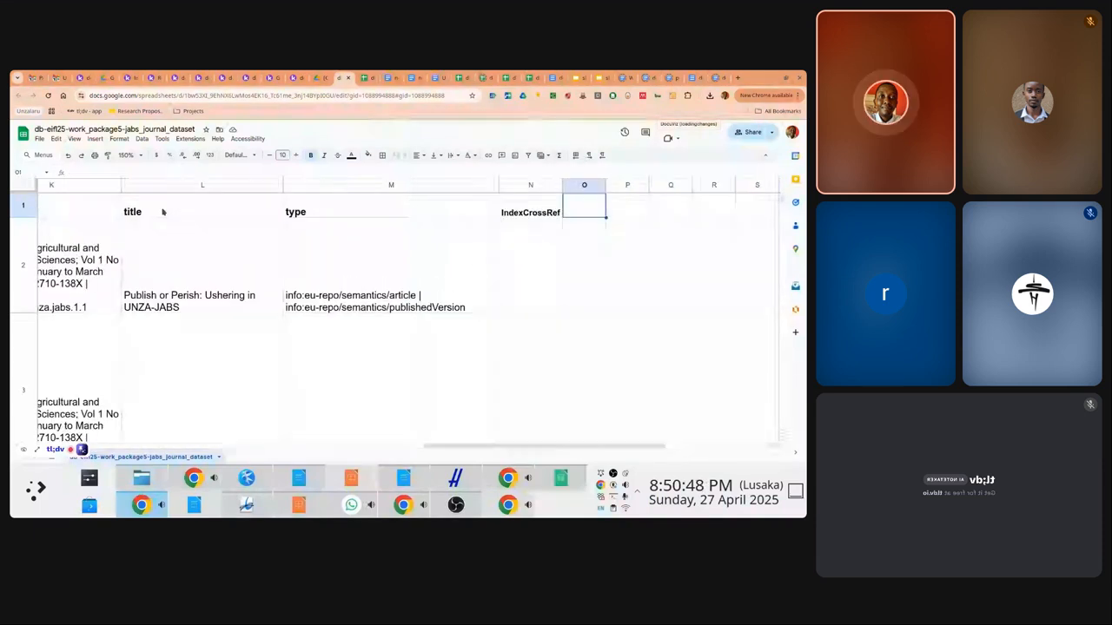
key("Down")
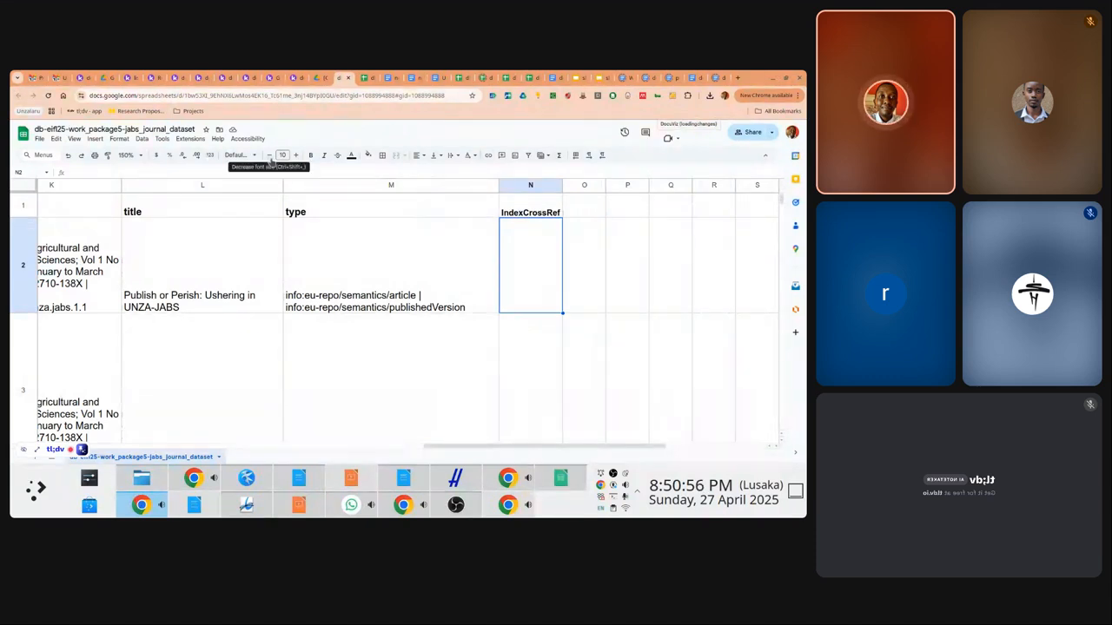
left_click(439, 246)
key("Home")
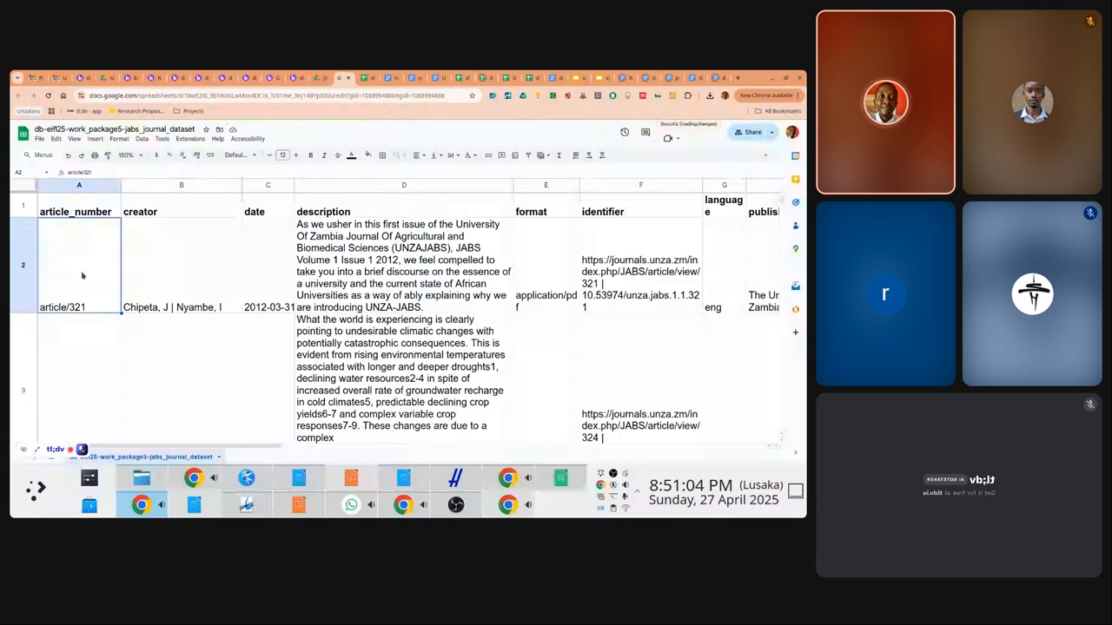
key("Down")
key("Down")
key("Down")
key("Down")
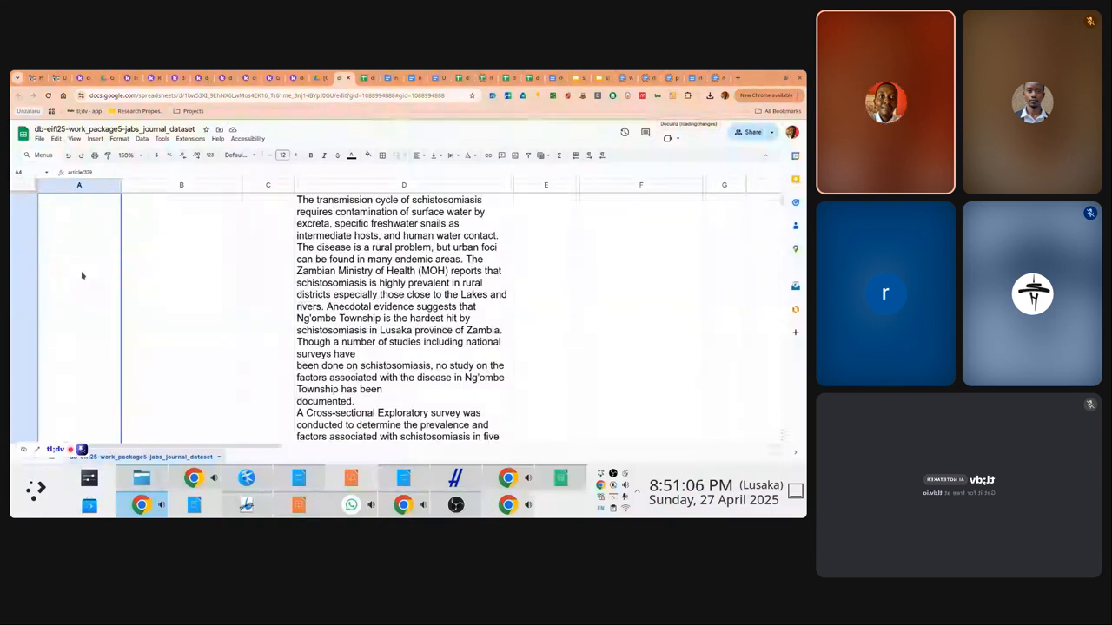
key("ctrl+Home")
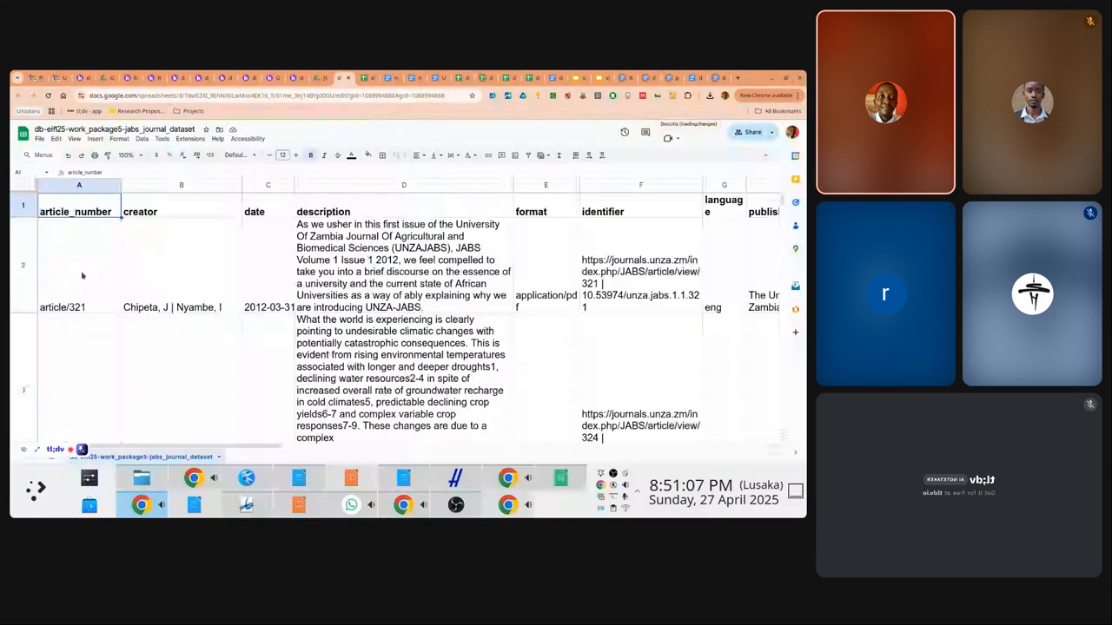
Insert a new column left of article_number headed UNZAKEY
right_click(95, 201)
mouse_move(131, 204)
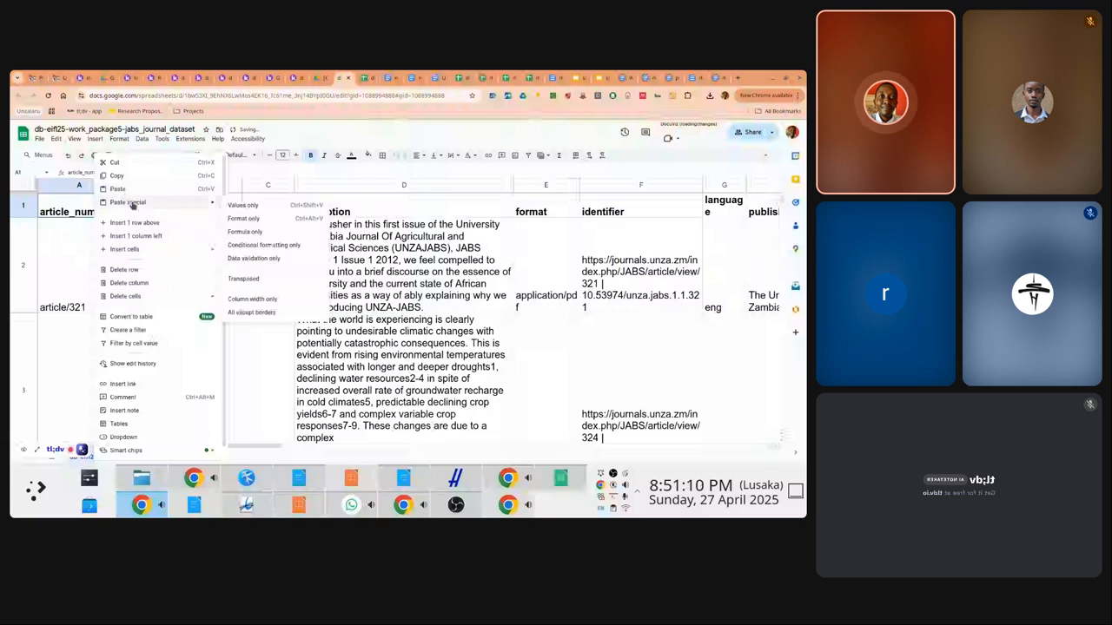
key("Escape")
left_click(82, 186)
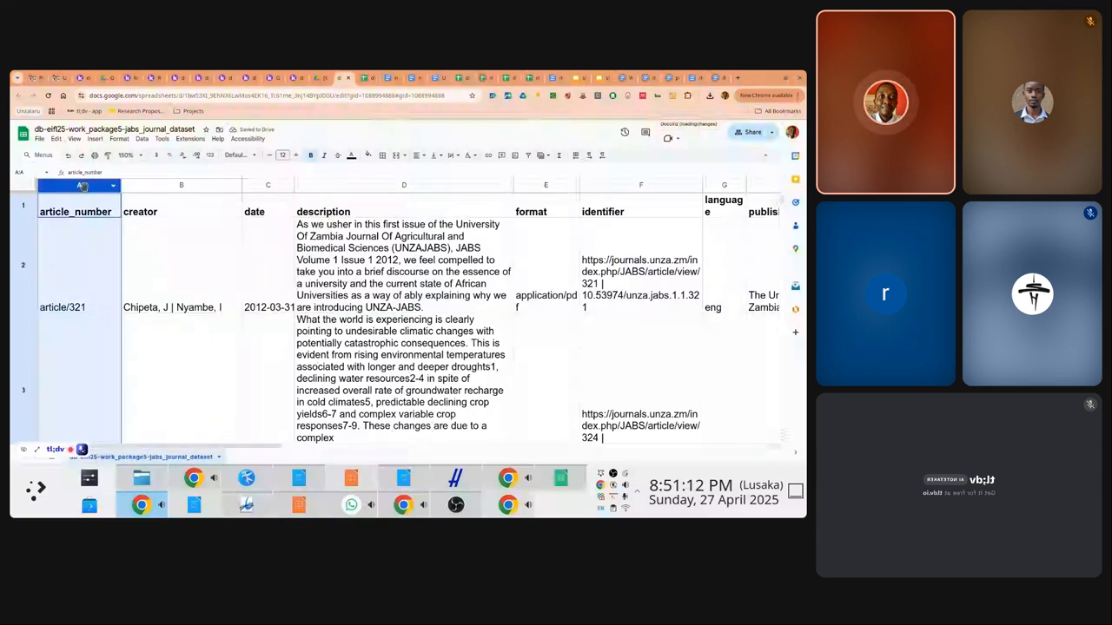
right_click(83, 186)
left_click(121, 242)
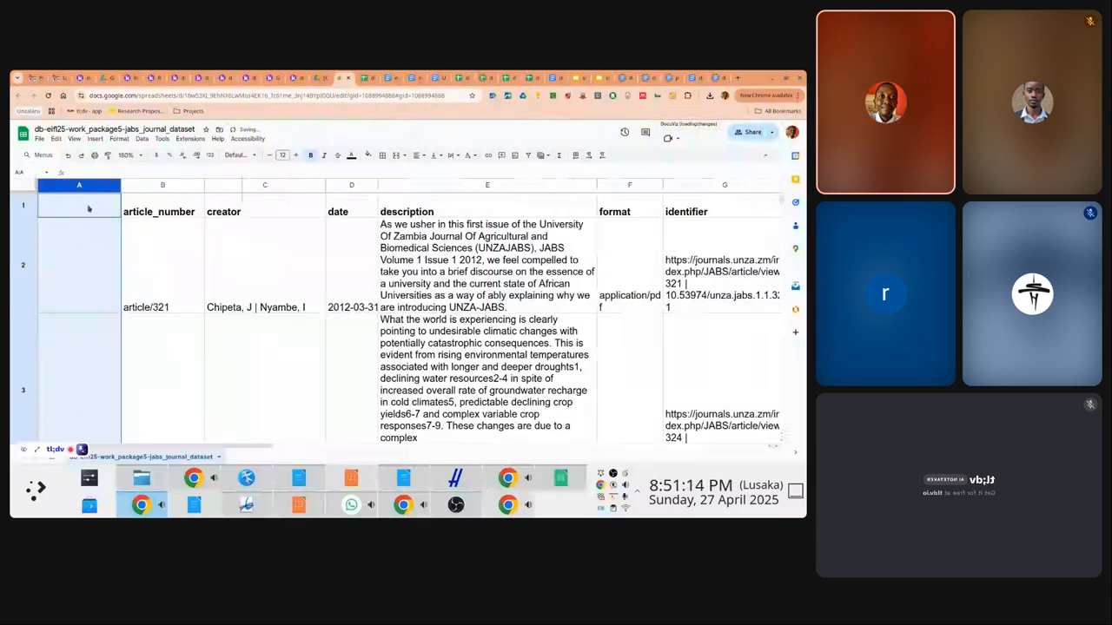
type("KEY")
key("BackSpace")
key("BackSpace")
key("BackSpace")
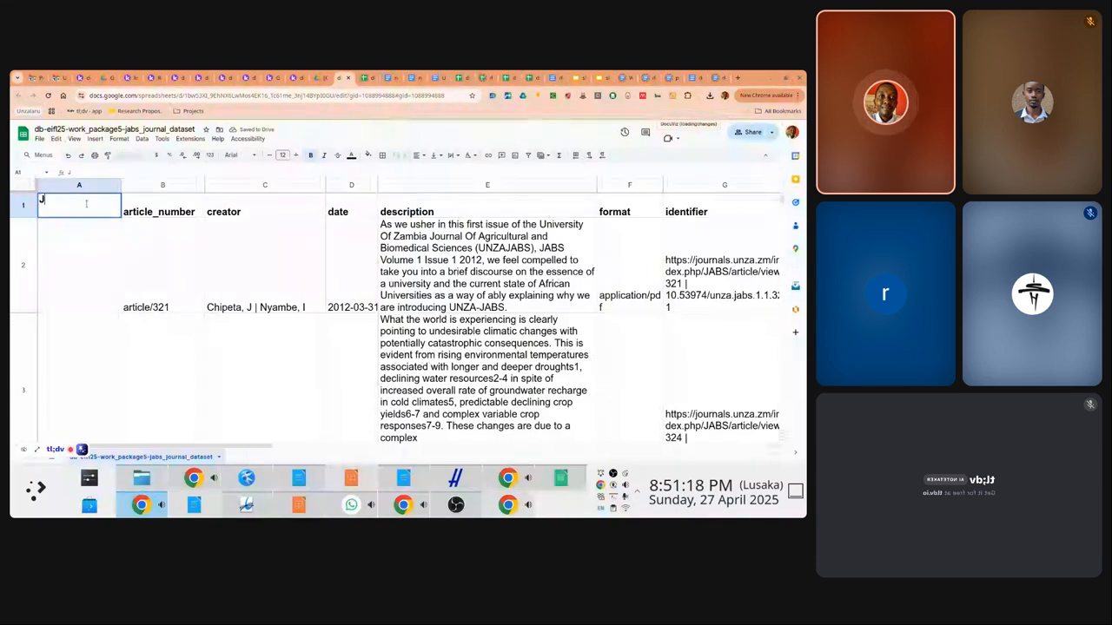
type("JOURNAL")
key("ctrl+BackSpace")
type("UN")
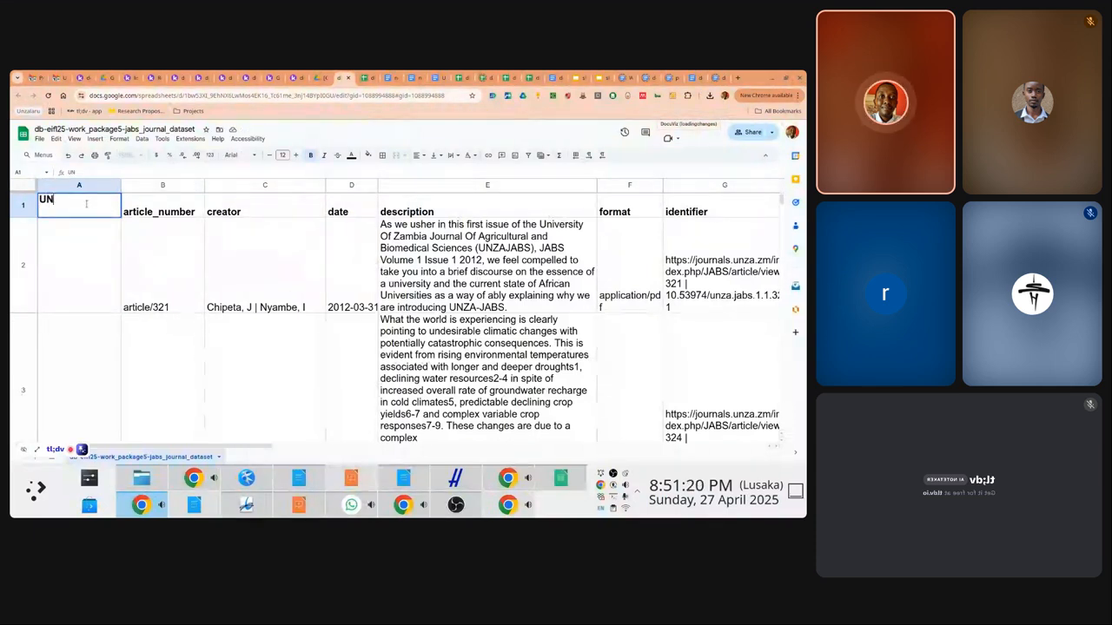
type("ZAKEY")
key("Return")
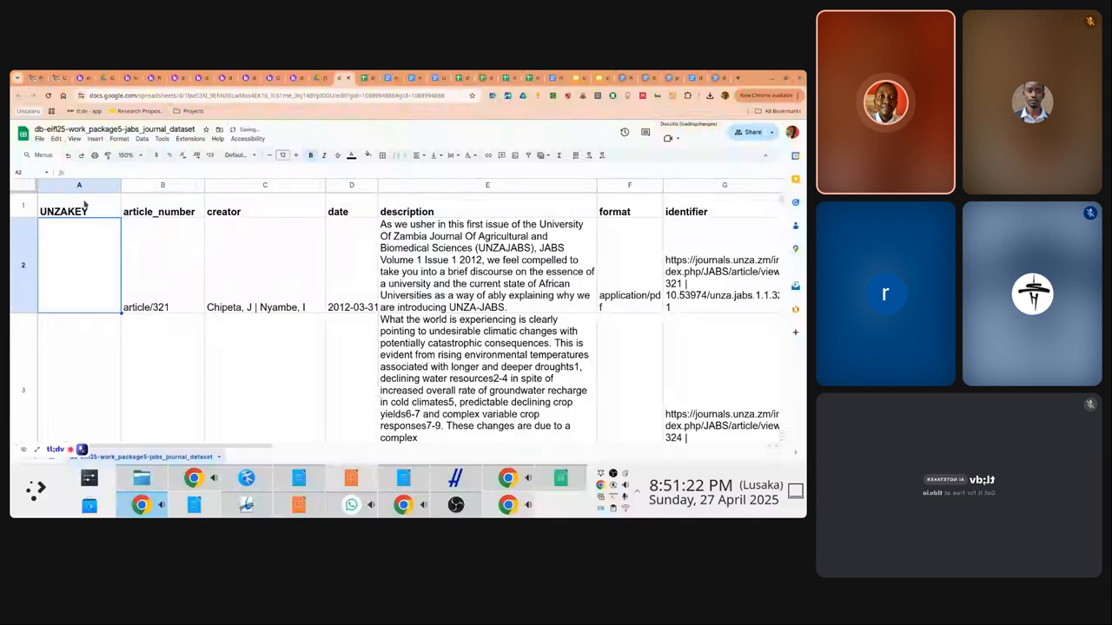
Fill the whole UNZAKEY column with yellow
left_click(84, 204)
left_click(79, 185)
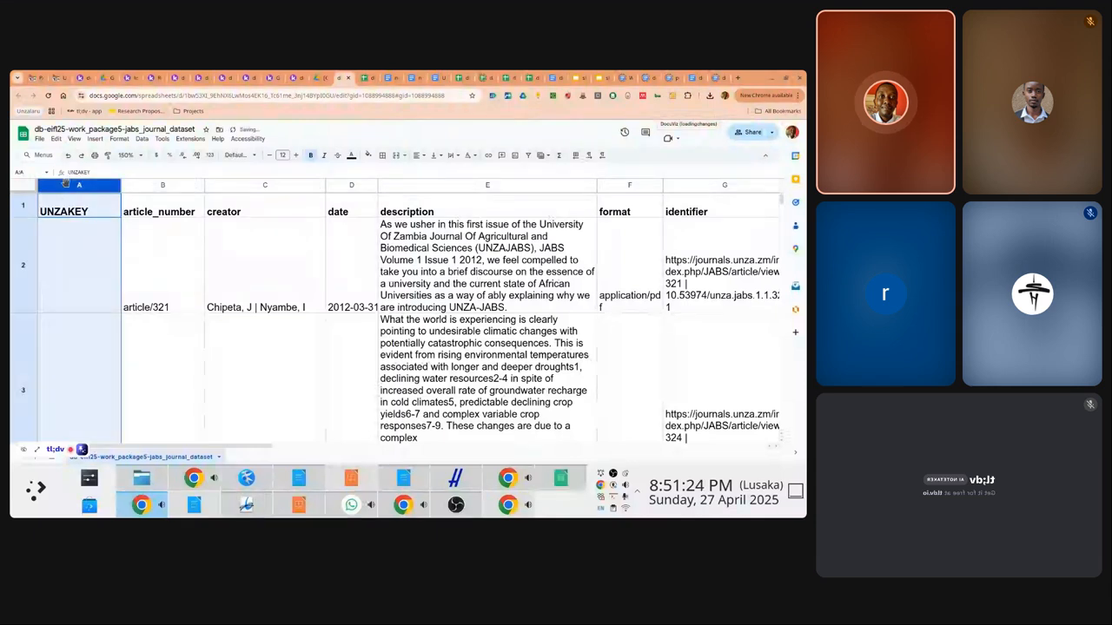
left_click(368, 156)
left_click(387, 201)
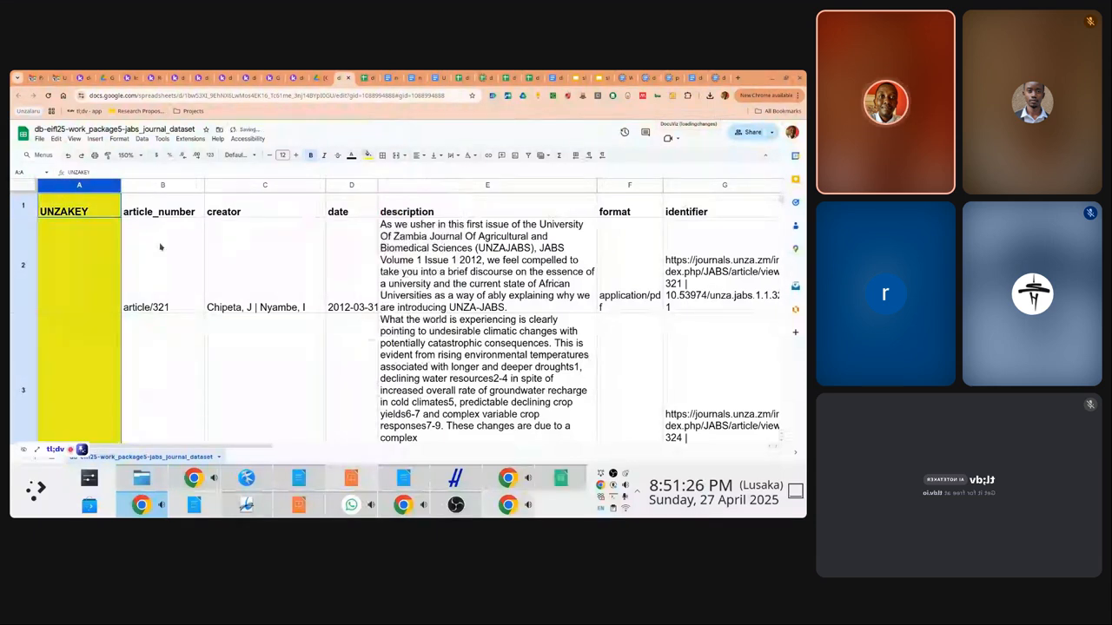
left_click(100, 254)
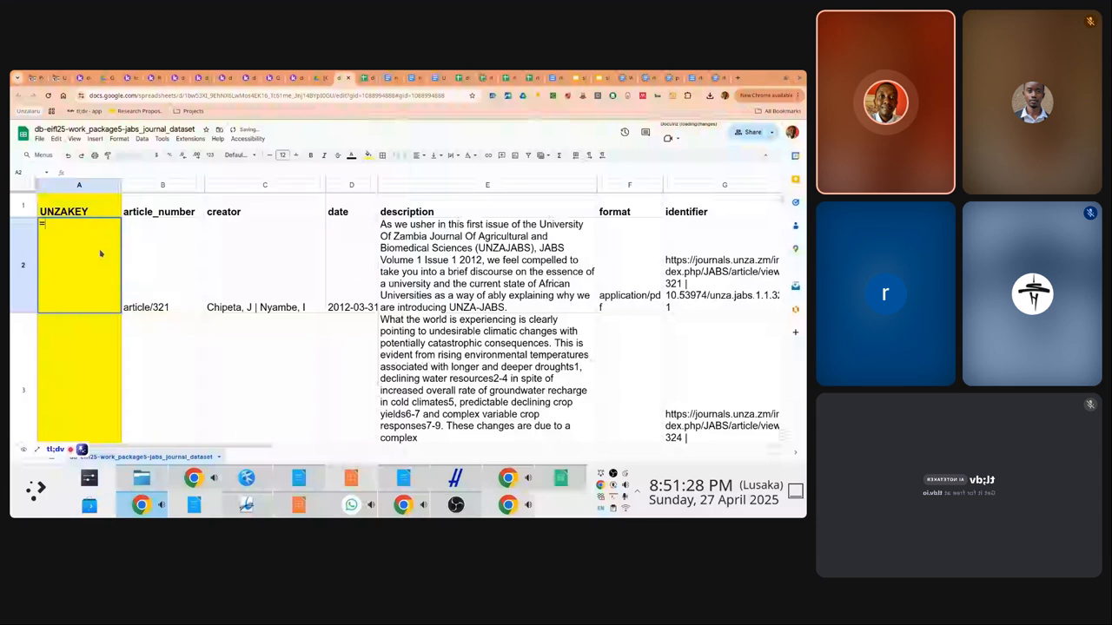
Enter =index(split(B2, "/"), 2) in A2 so it returns 321 from article/321
type("=split(")
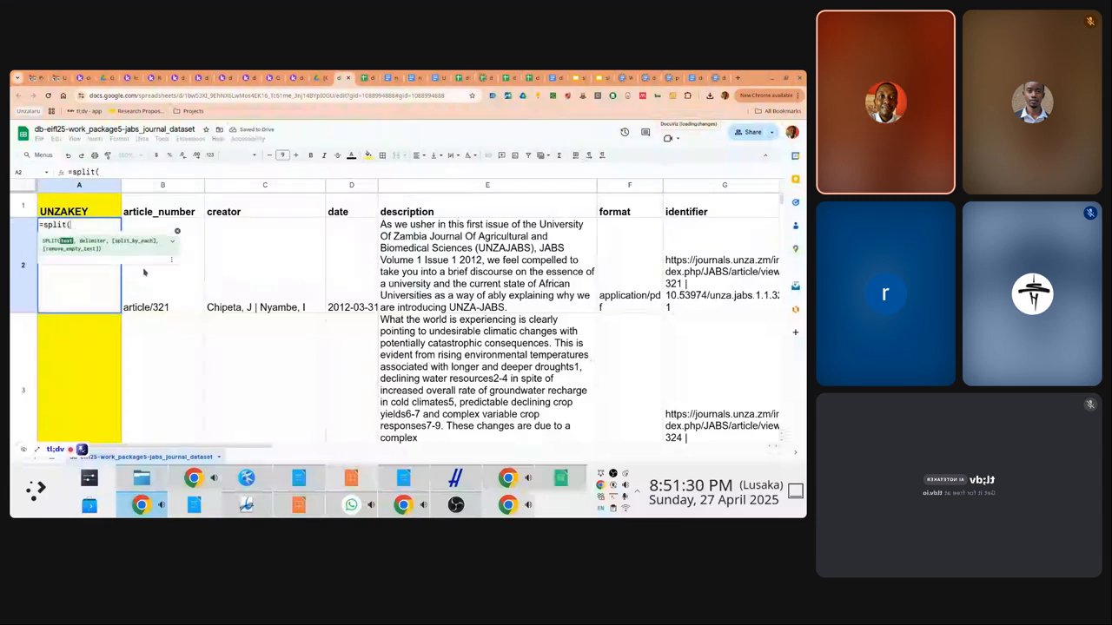
left_click(148, 277)
type(", \"/\"")
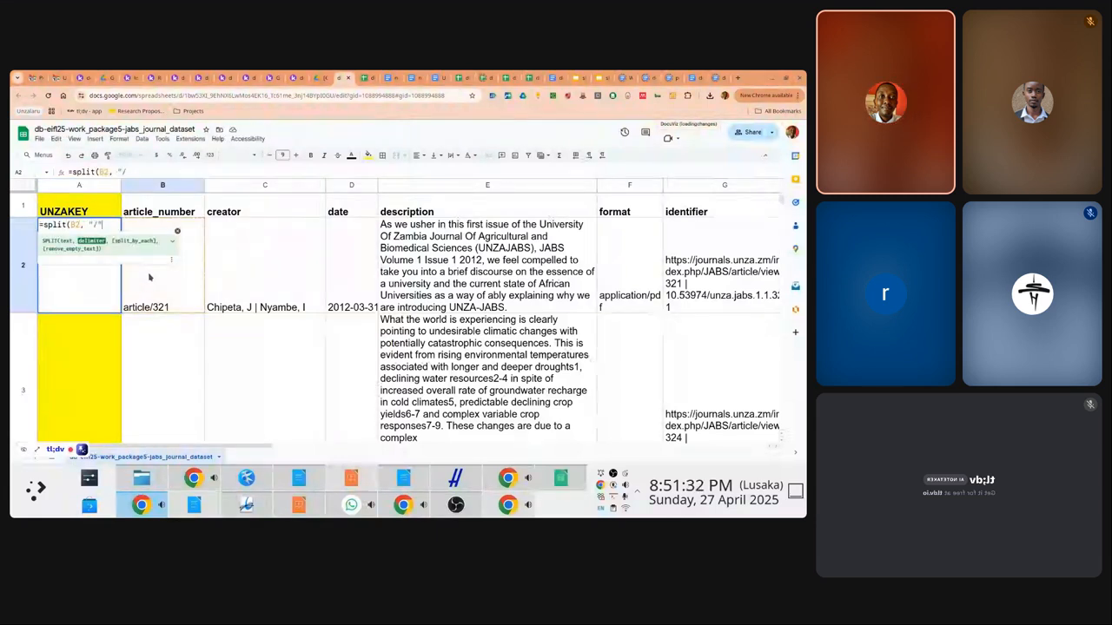
type(")")
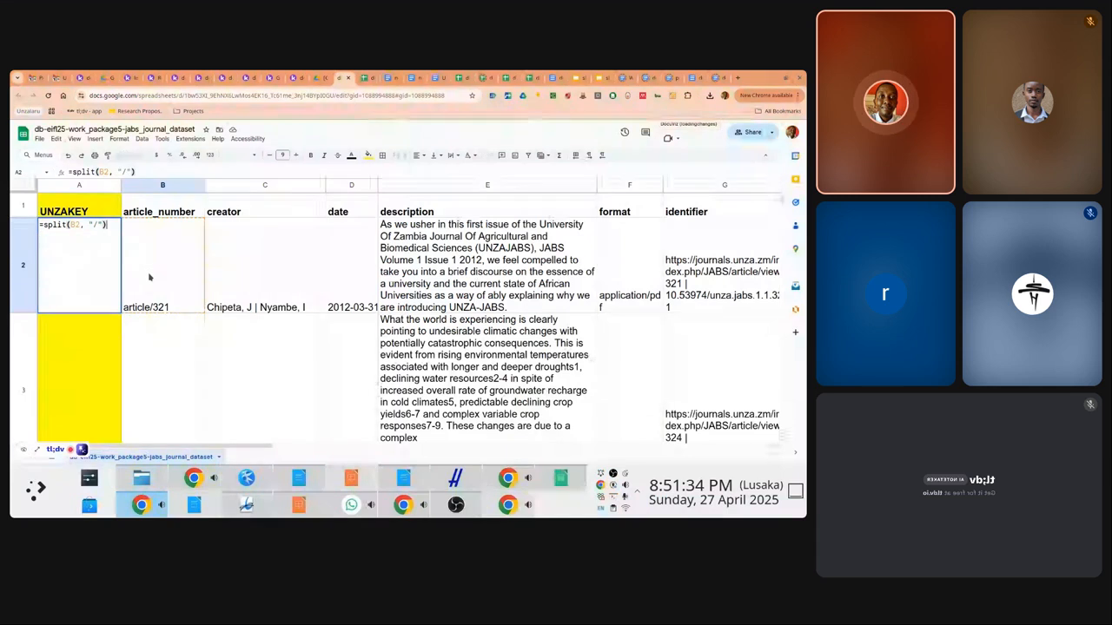
key("ctrl+a")
key("ctrl+c")
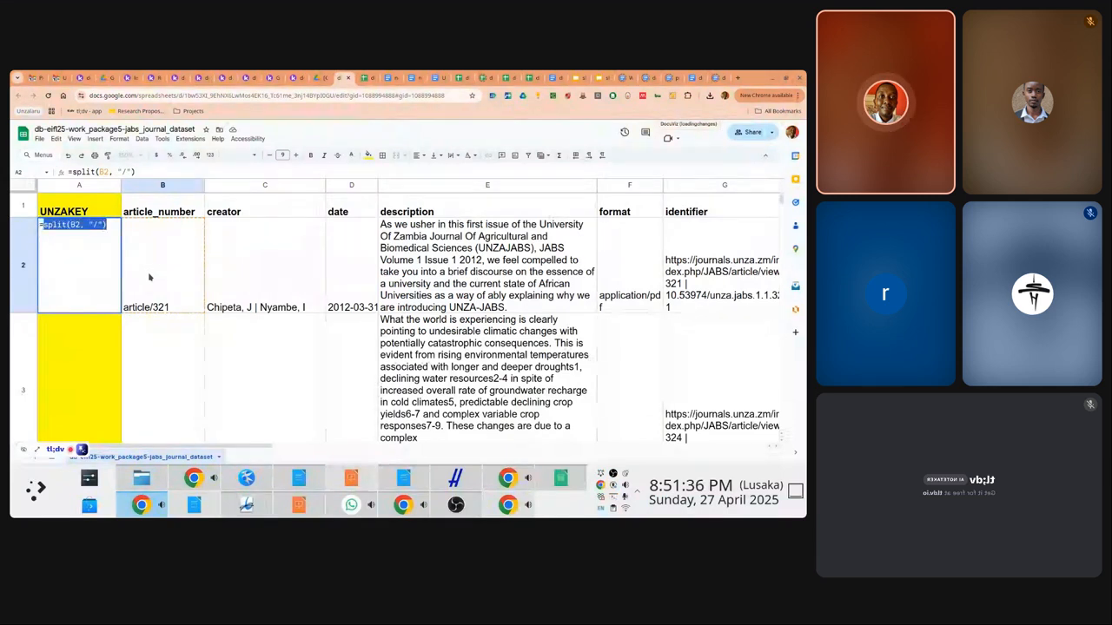
type("=index(")
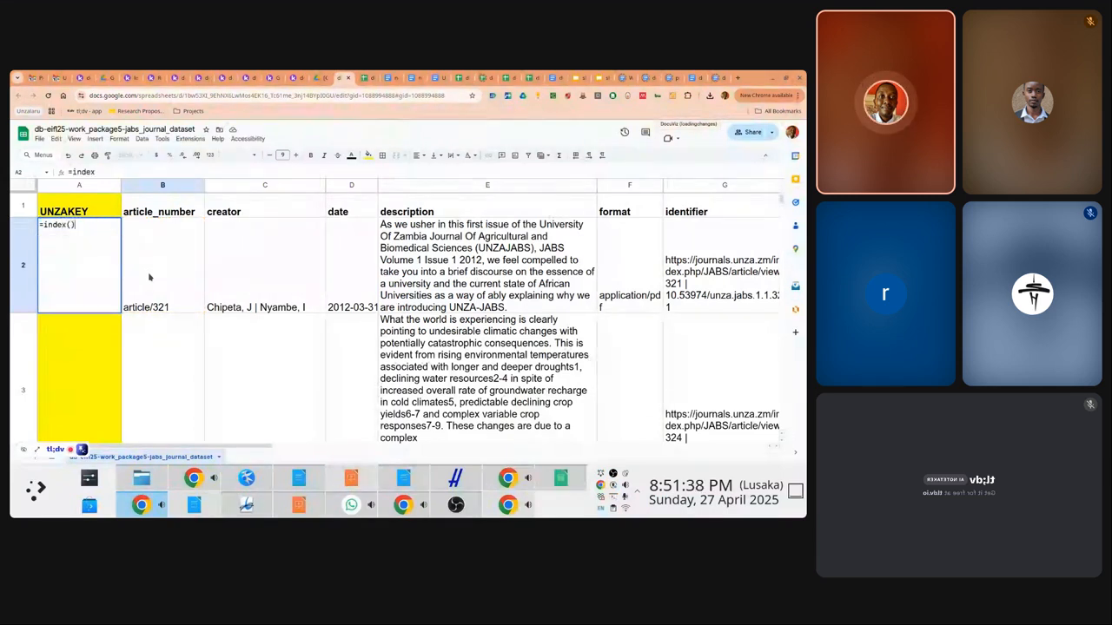
key("ctrl+v")
type(", 2")
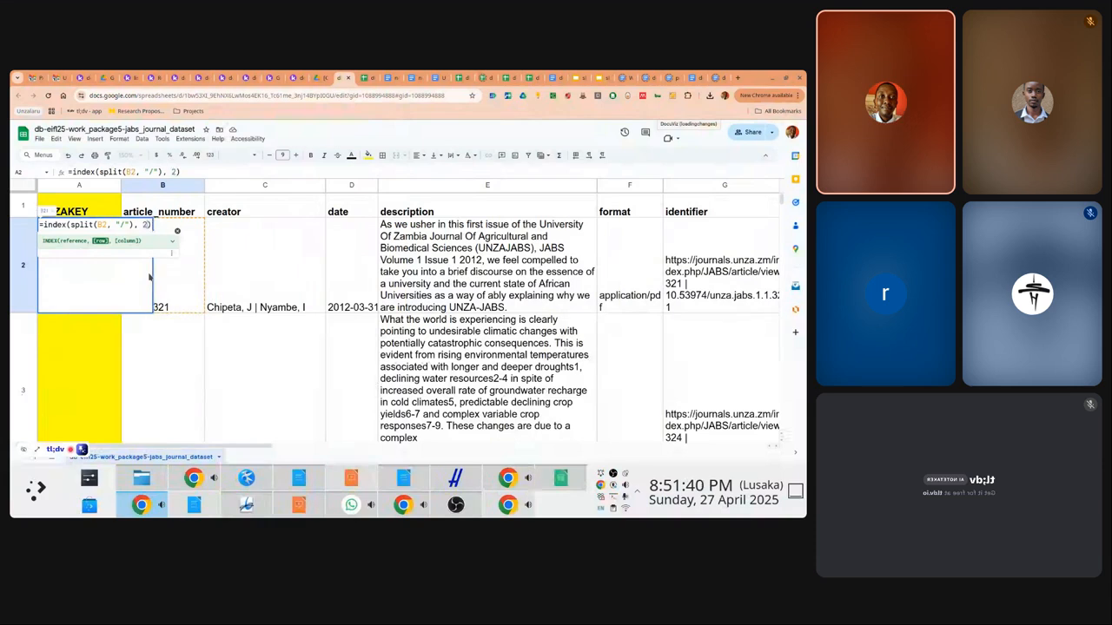
key("Return")
key("Up")
key("Up")
Select A3:A103, ending at the last article row 103
key("Down")
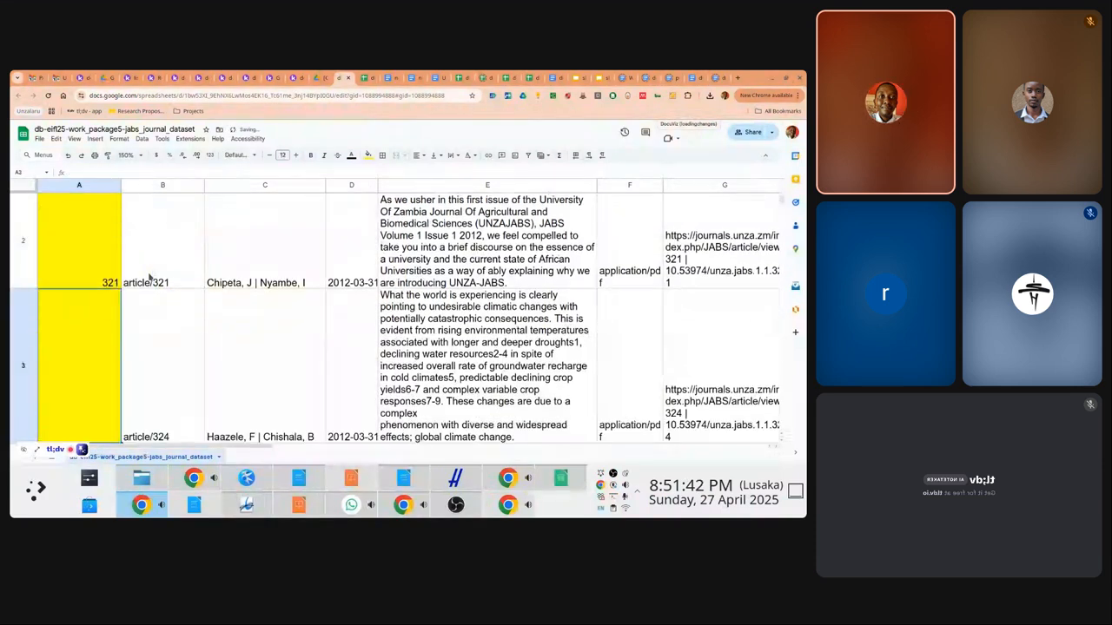
key("shift+Down")
key("shift+Down")
key("shift+Down")
key("shift+Down")
key("shift+Down")
key("shift+Down")
key("shift+Down")
key("shift+Down")
key("shift+Down")
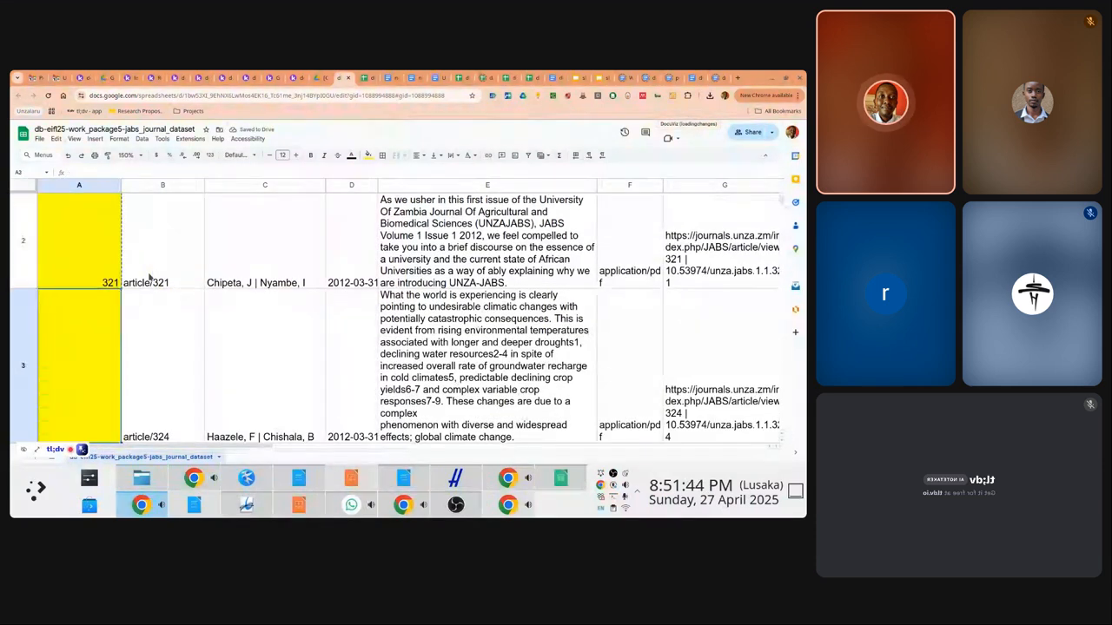
key("shift+Down")
key("shift+Down")
key("shift+Down")
key("shift+Down")
key("shift+Down")
key("shift+Down")
key("shift+Down")
key("shift+Down")
key("shift+Down")
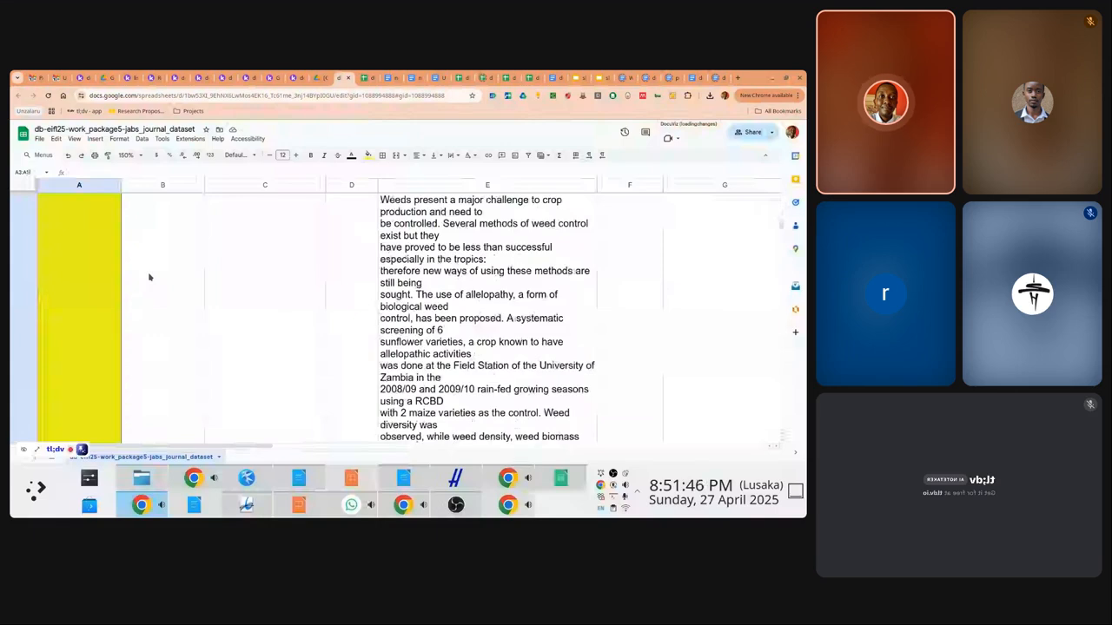
key("shift+Down")
key("shift+Down")
key("shift+Down")
key("shift+Down")
key("shift+Down")
key("shift+Down")
key("shift+Down")
key("shift+Down")
key("shift+Down")
key("shift+Down")
key("shift+Down")
key("shift+Down")
key("shift+Down")
key("shift+Down")
key("shift+Down")
key("shift+Down")
key("shift+Down")
key("shift+Down")
key("shift+Down")
key("shift+Down")
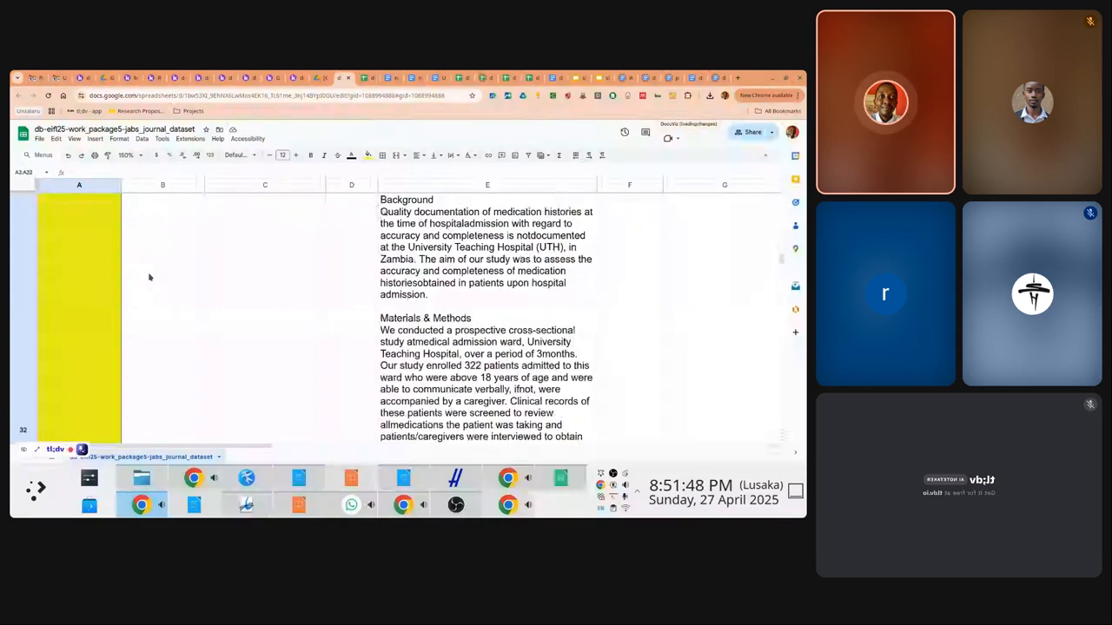
key("shift+Down")
key("shift+Down")
key("shift+Down")
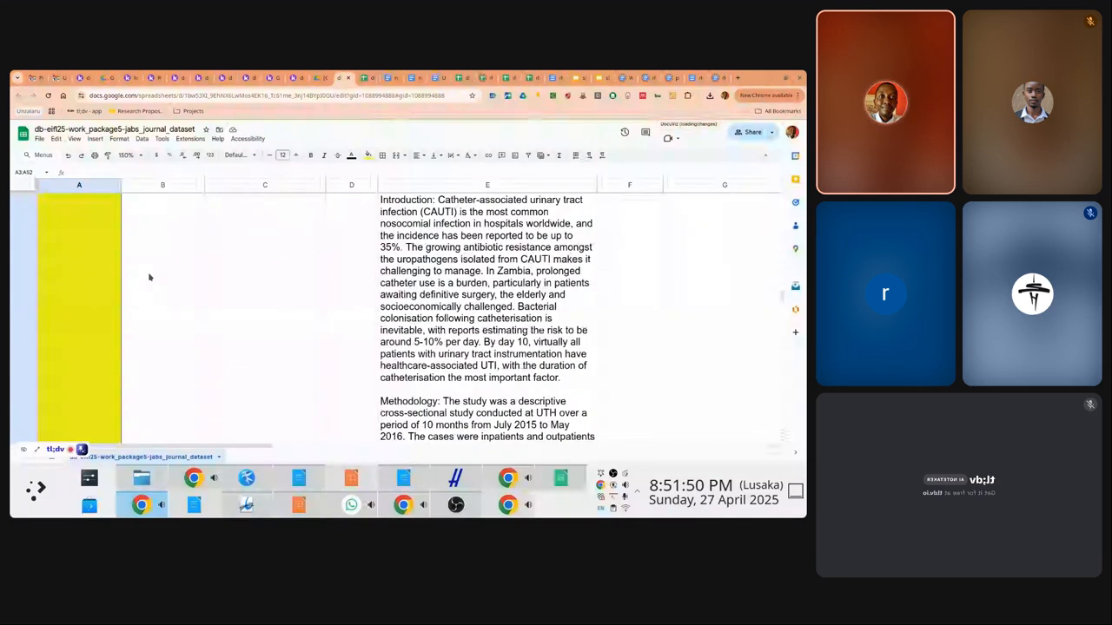
key("shift+Down")
key("shift+Down")
key("shift+Down")
key("shift+Down")
key("shift+Down")
key("shift+Down")
key("shift+Down")
key("shift+Down")
key("shift+Down")
key("shift+Down")
key("shift+Down")
key("shift+Down")
key("shift+Down")
key("shift+Down")
key("shift+Down")
key("shift+Down")
key("shift+Down")
key("shift+Down")
key("shift+Down")
key("shift+Down")
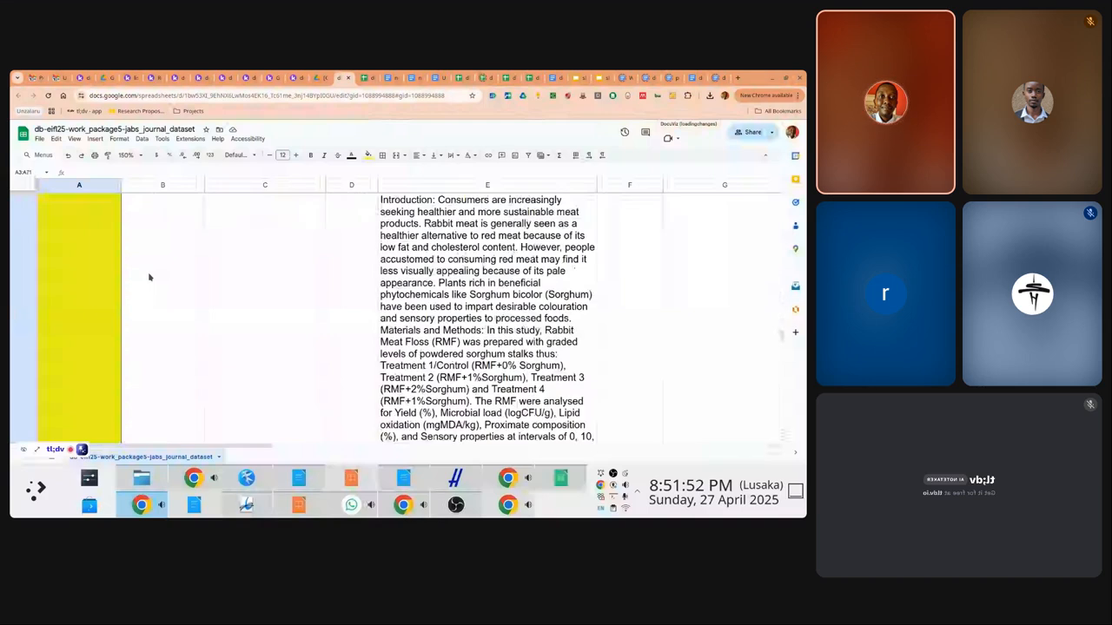
key("shift+Down")
key("shift+Down")
key("shift+Down")
key("shift+Down")
key("shift+Down")
key("shift+Down")
key("shift+Down")
key("shift+Down")
key("shift+Down")
key("shift+Down")
key("shift+Down")
key("shift+Down")
key("shift+Down")
key("shift+Down")
key("shift+Down")
key("shift+Down")
key("shift+Down")
key("shift+Down")
key("shift+Down")
key("shift+Down")
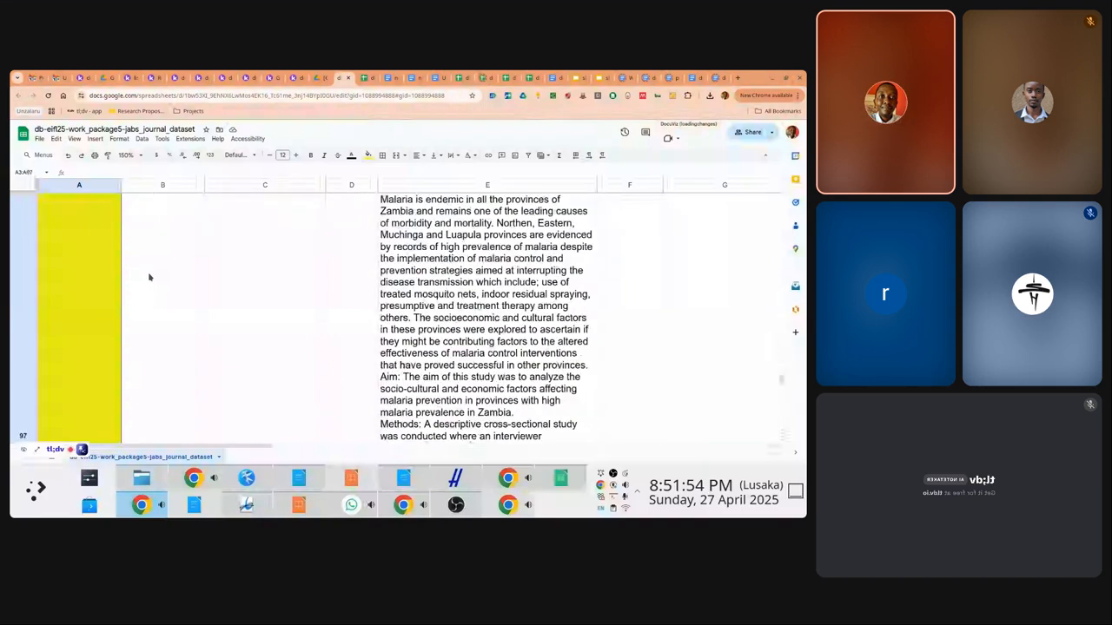
key("shift+Up")
key("shift+Up")
key("shift+Up")
key("shift+Up")
key("shift+Up")
key("shift+Up")
key("shift+Up")
key("shift+Up")
key("shift+Up")
key("shift+Up")
key("shift+Up")
key("shift+Up")
key("shift+Up")
key("shift+Up")
key("shift+Up")
key("shift+Up")
key("shift+Up")
key("shift+Up")
key("shift+Up")
key("shift+Up")
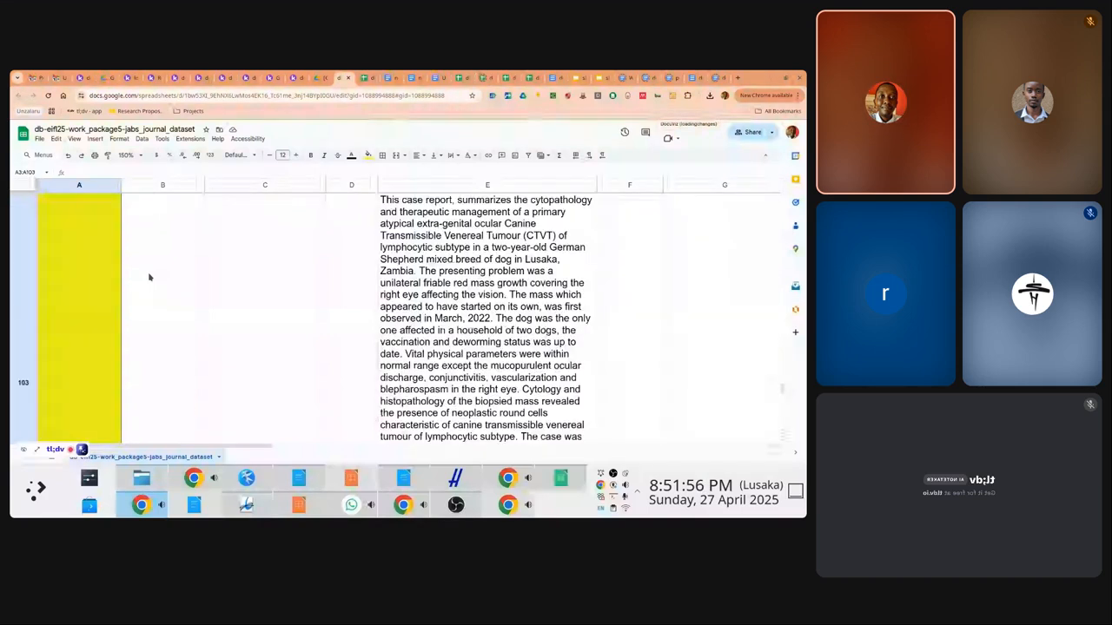
key("shift+Down")
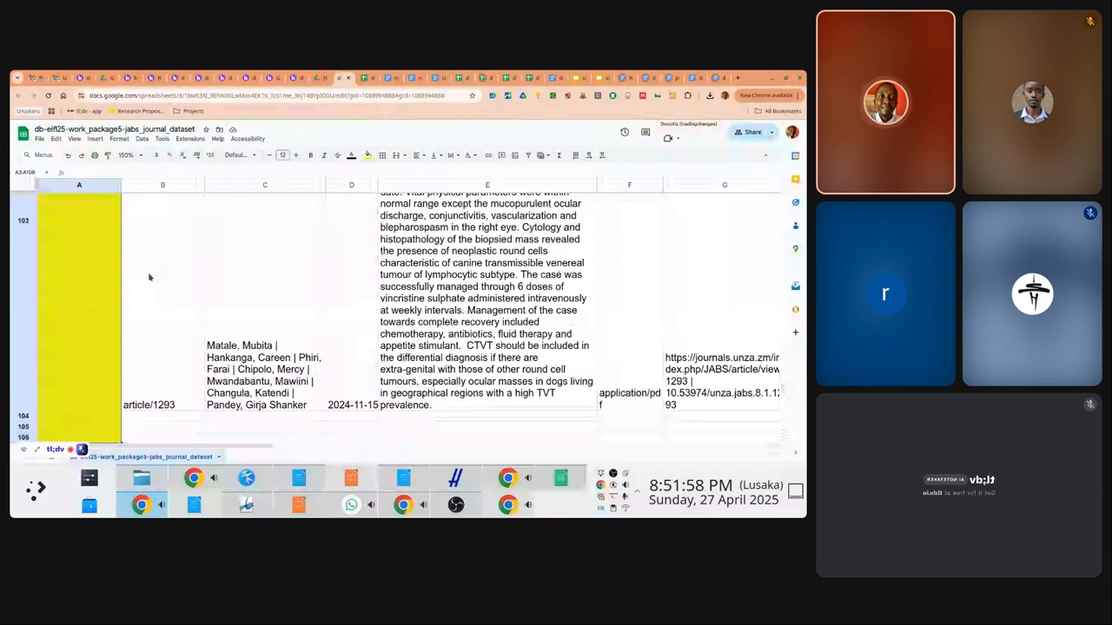
key("shift+Up")
key("shift+Up")
key("shift+Up")
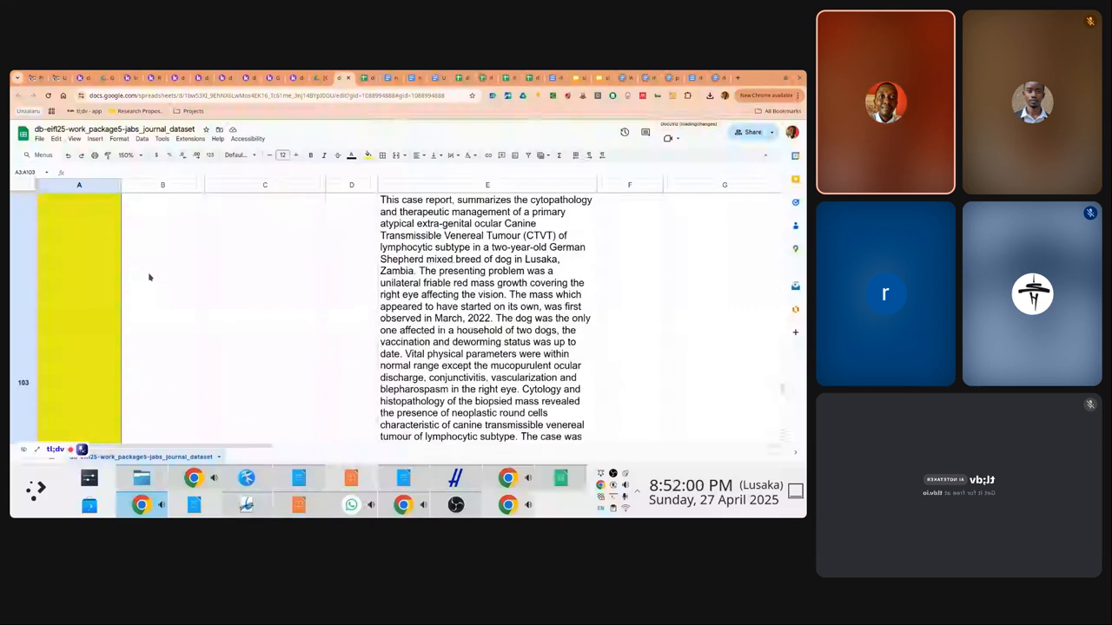
key("shift+Down")
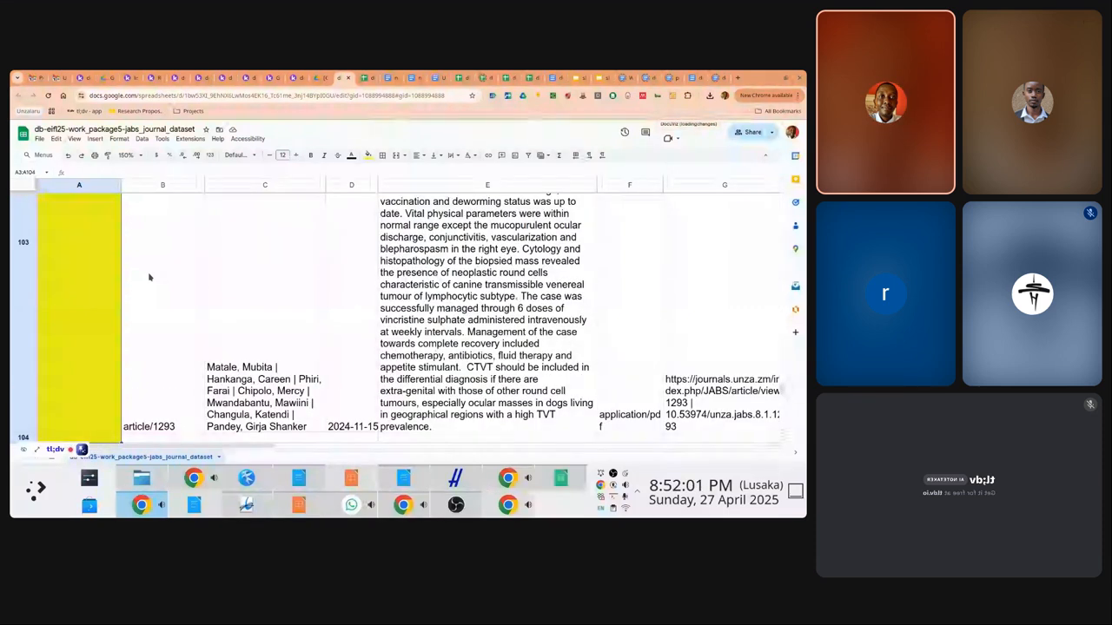
key("shift+Up")
Paste the A2 formula as formula only into A3:A103, so A3 shows 324
right_click(92, 278)
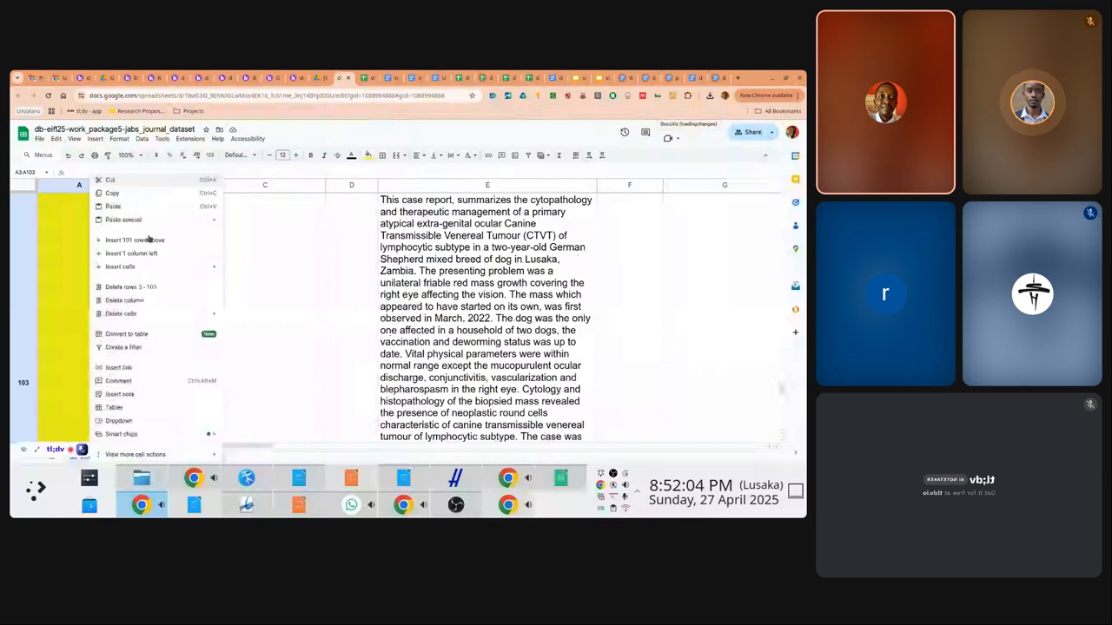
mouse_move(161, 221)
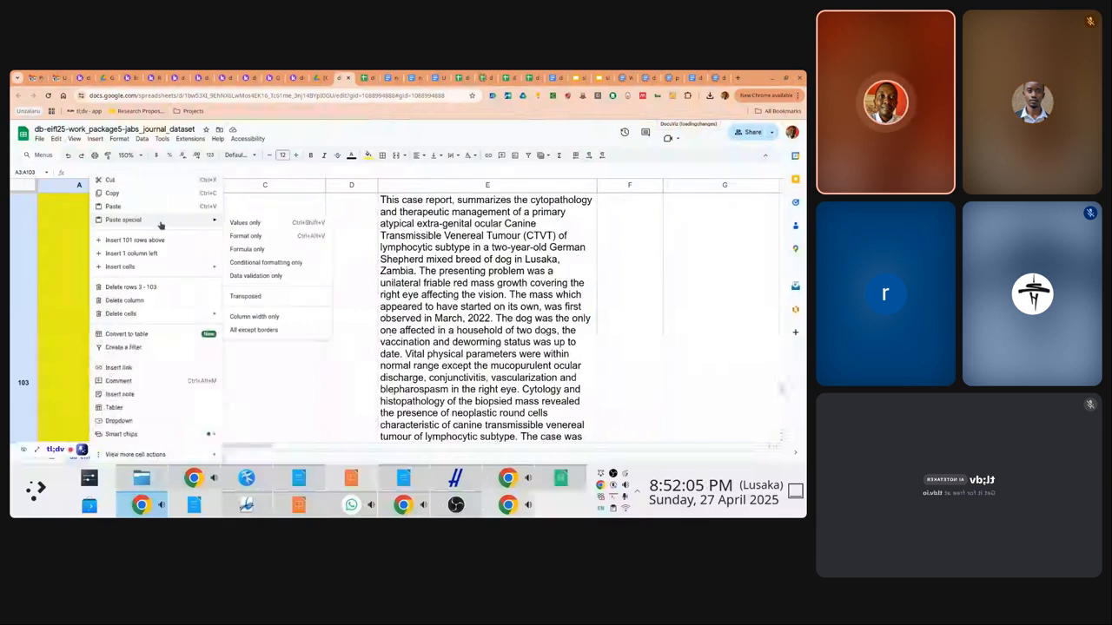
left_click(257, 249)
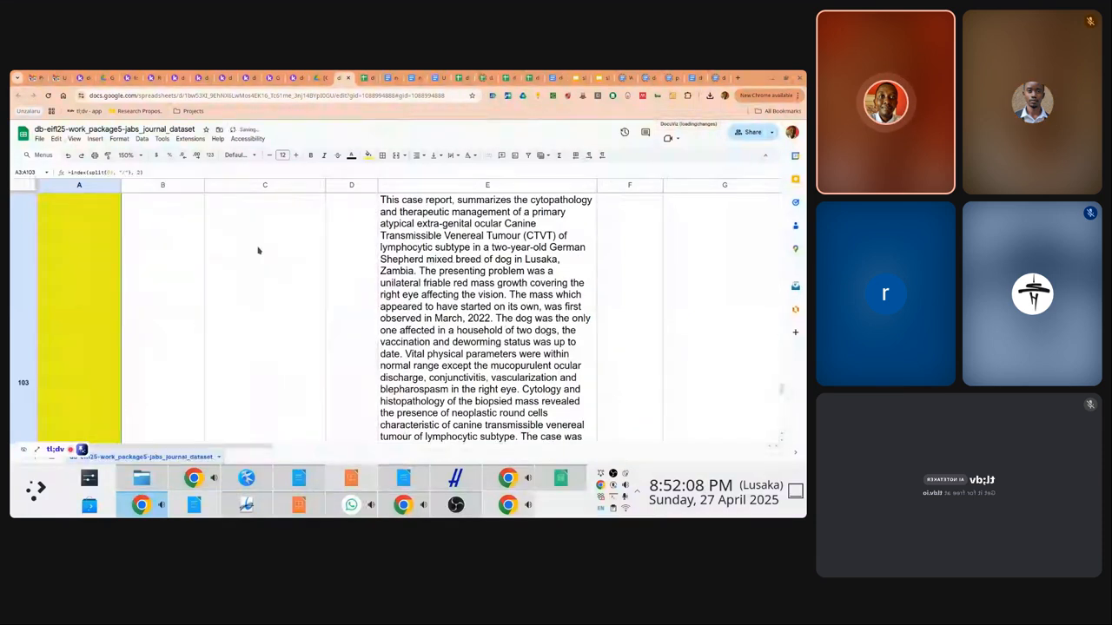
key("Down")
key("Up")
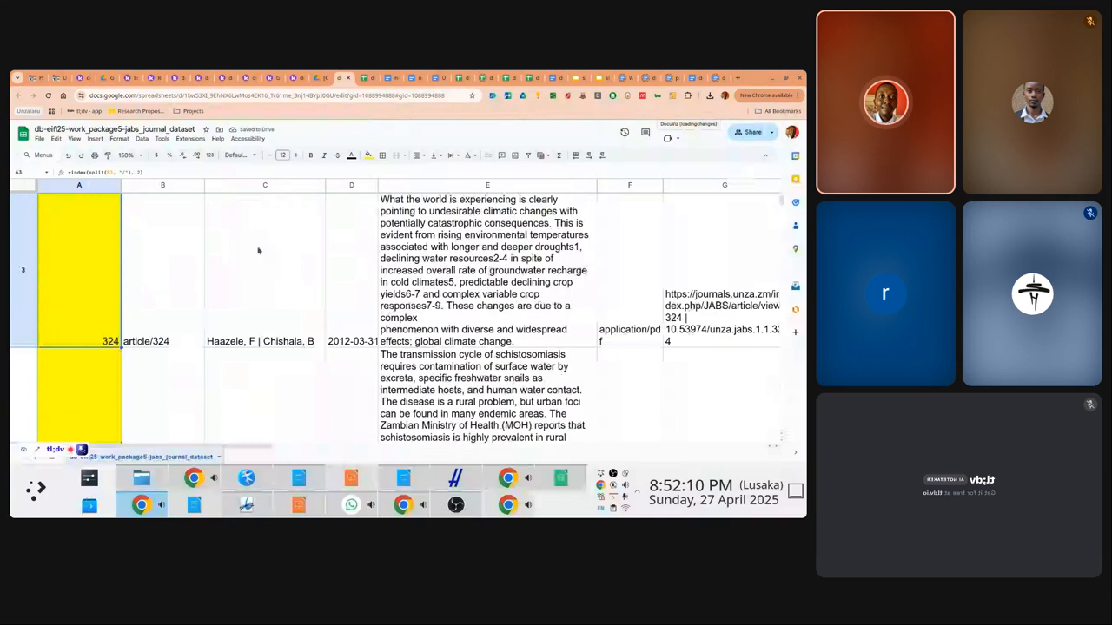
key("Up")
key("Up")
key("Right")
key("Right")
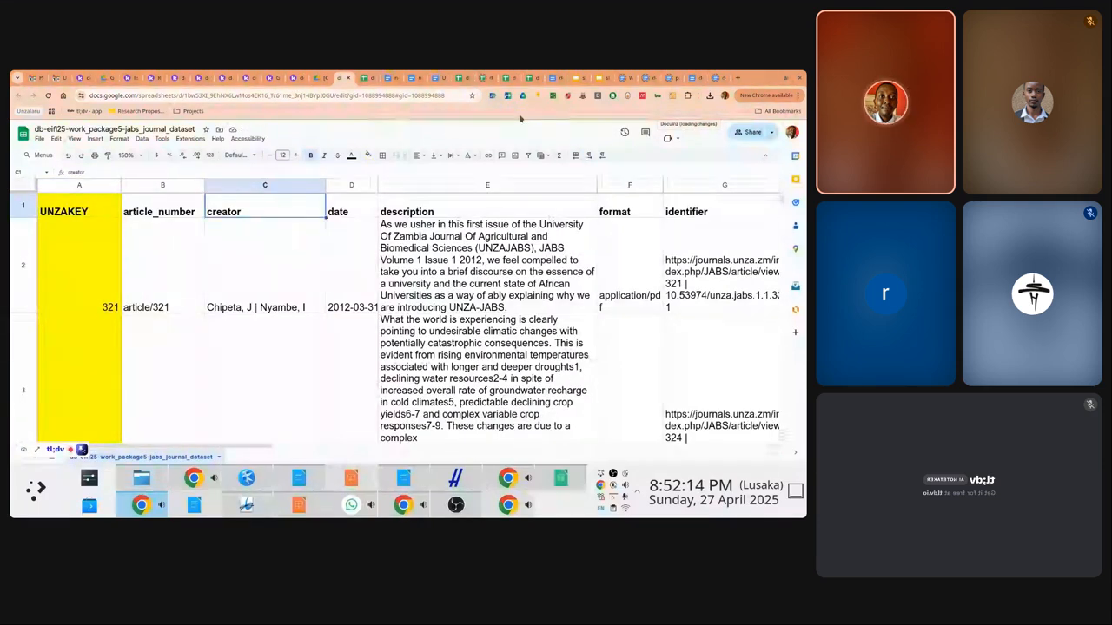
key("alt+Tab")
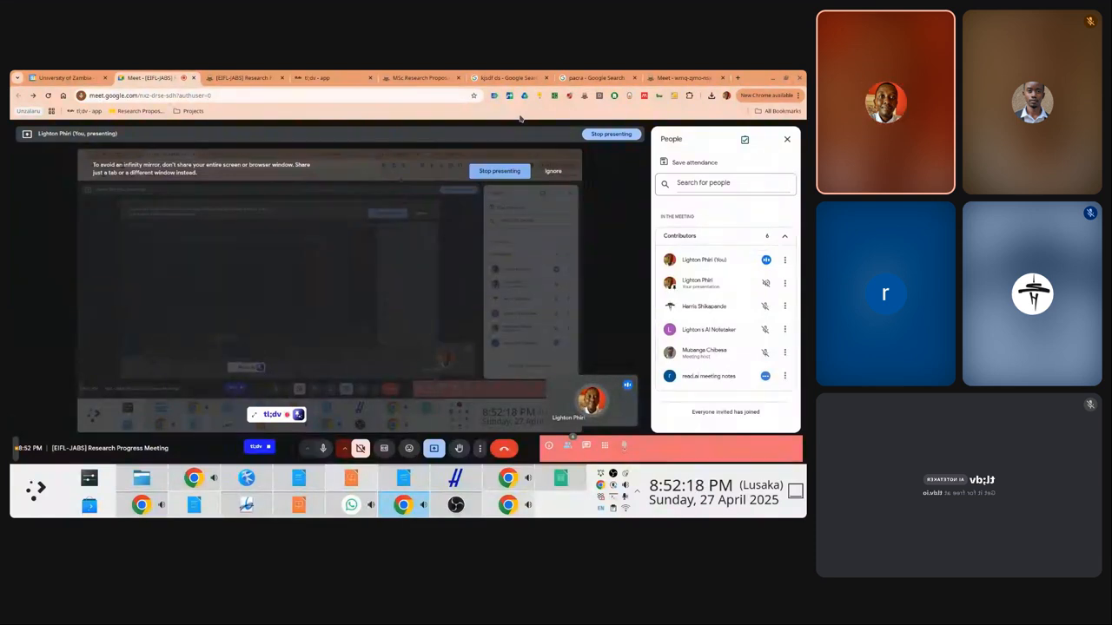
Close the Meet participants list and return to the journal spreadsheet
left_click(782, 138)
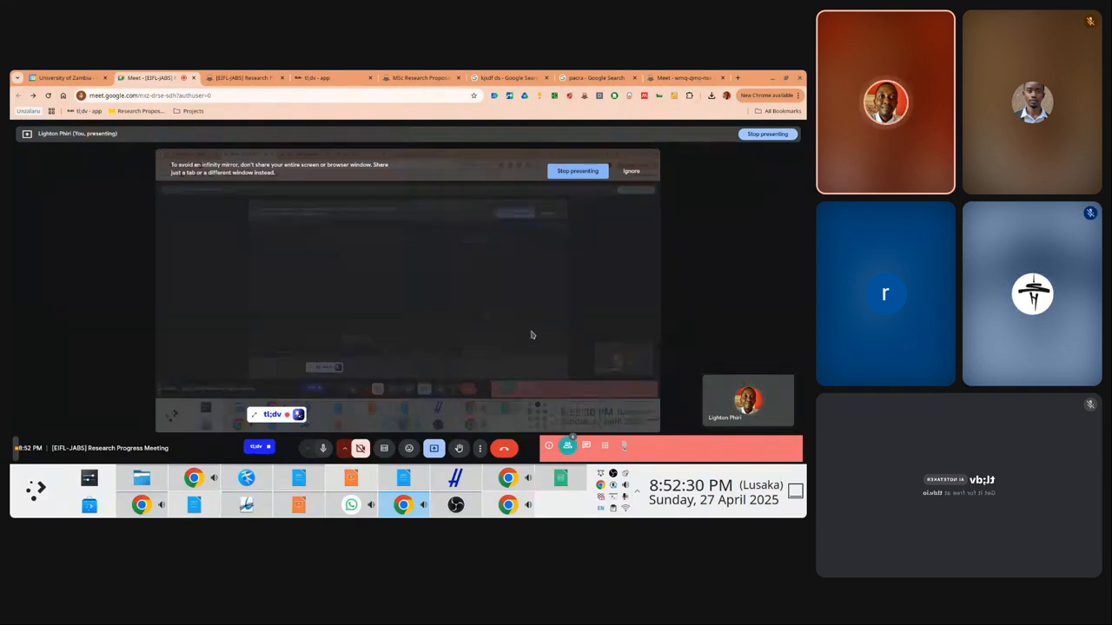
key("alt+Tab")
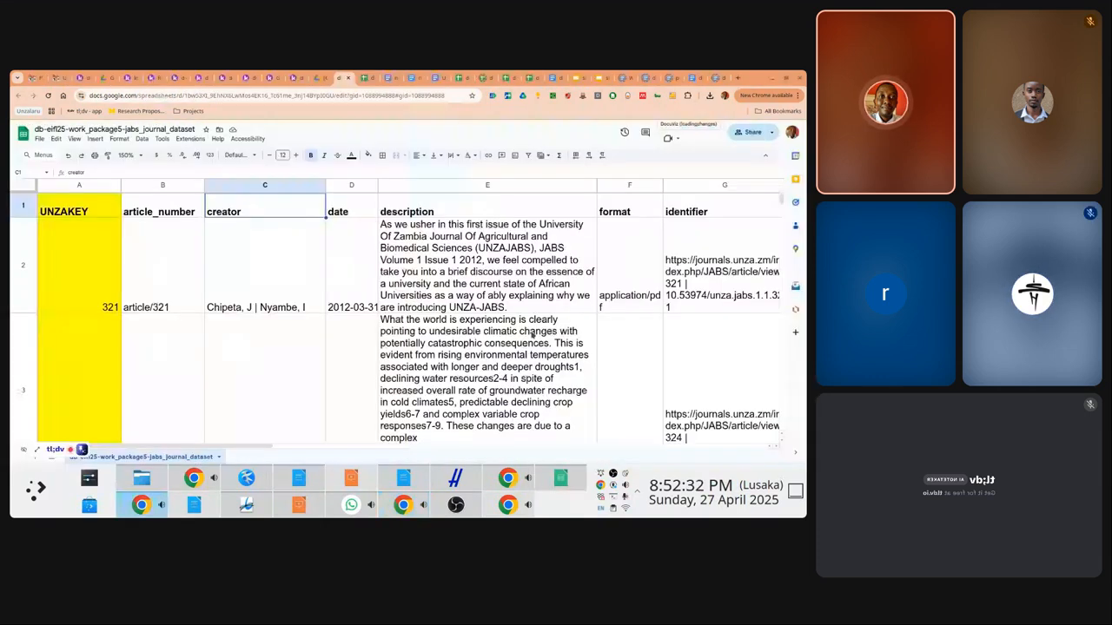
Check A2's extraction formula, then move along row 1 toward the empty IndexCrossRef column O
key("Left")
key("Left")
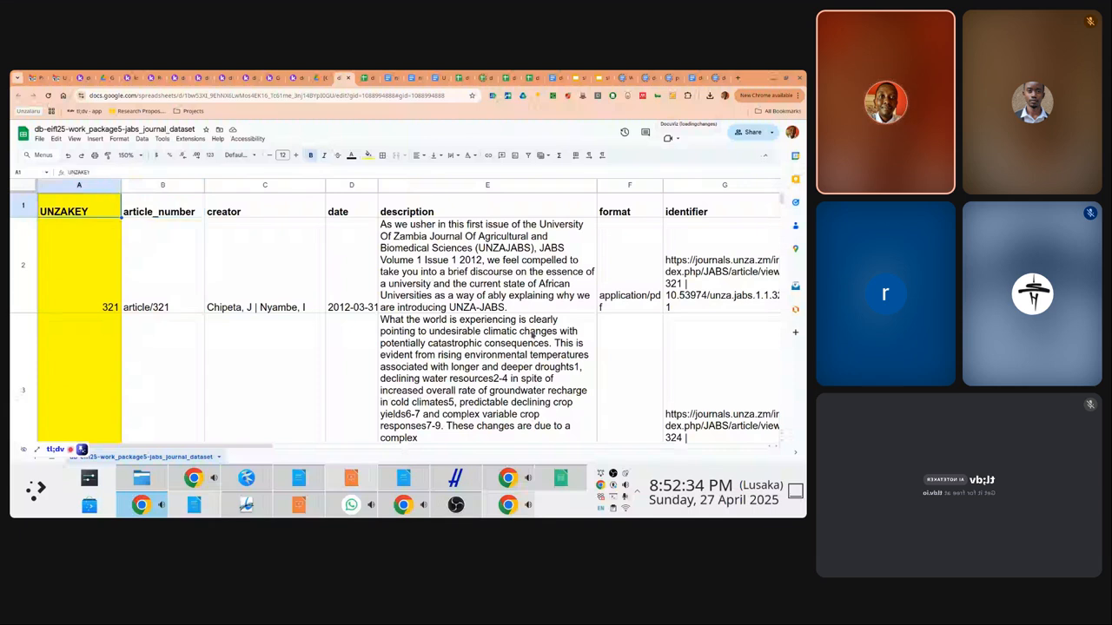
key("Down")
key("Right")
key("Right")
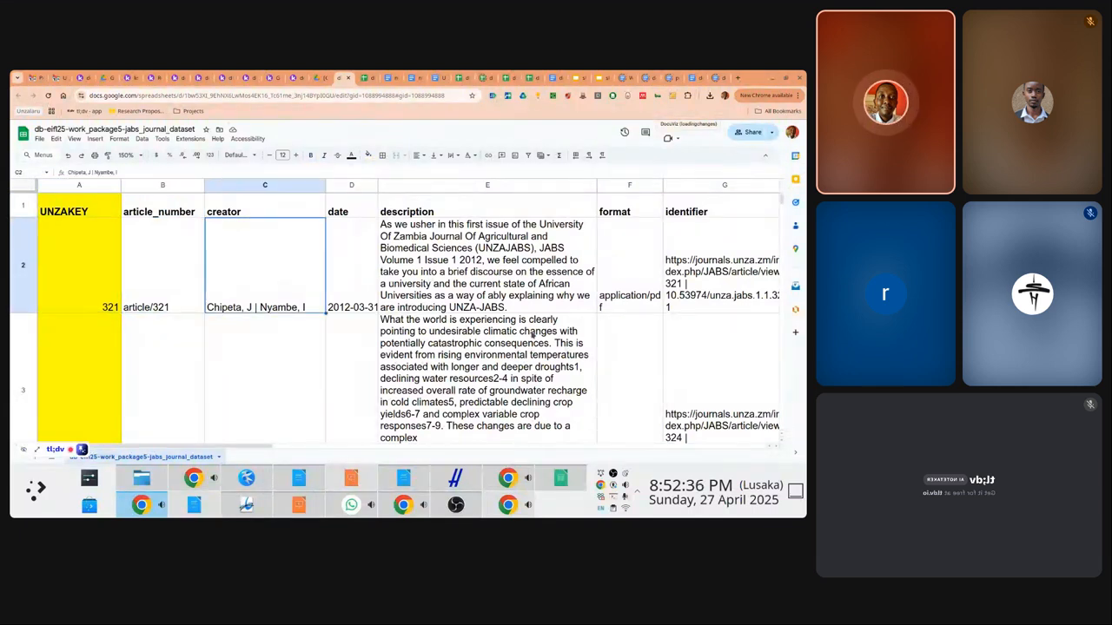
key("Left")
key("Left")
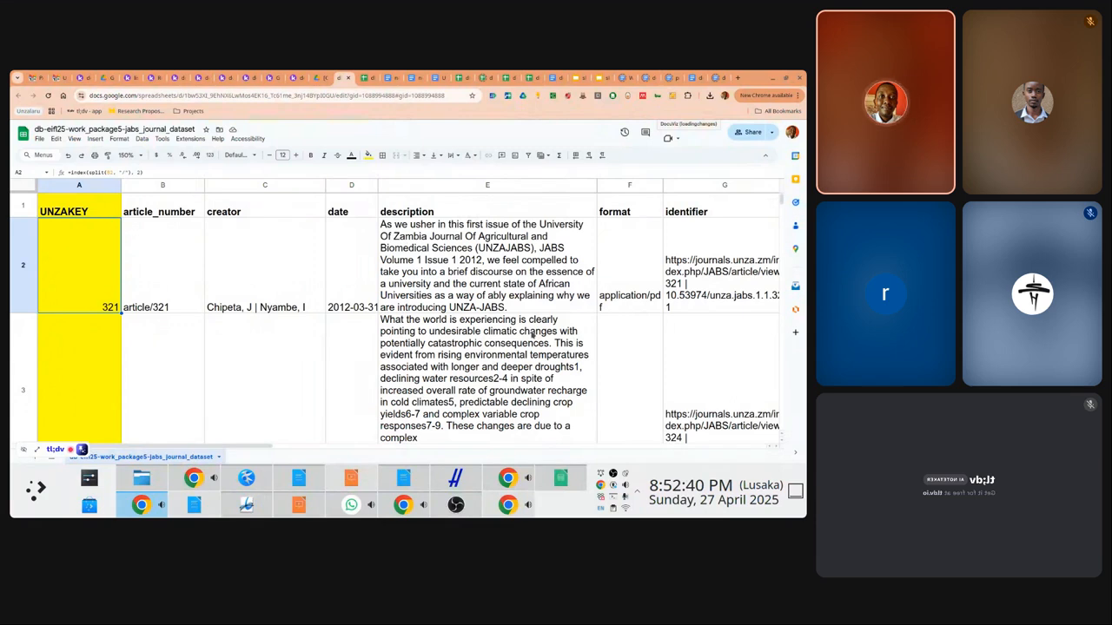
key("Up")
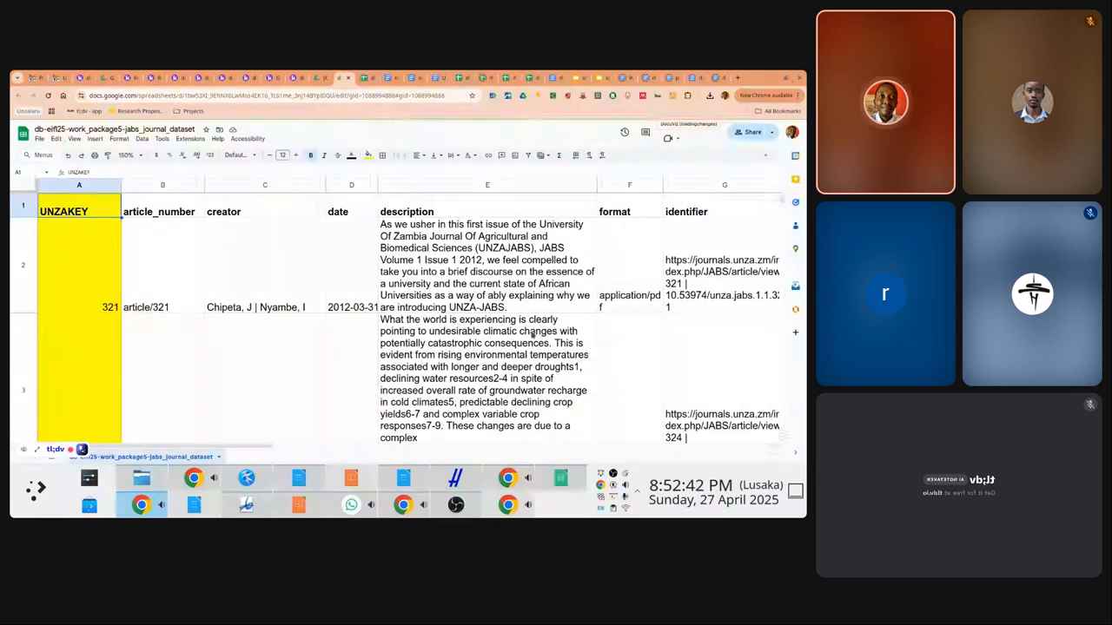
key("Right")
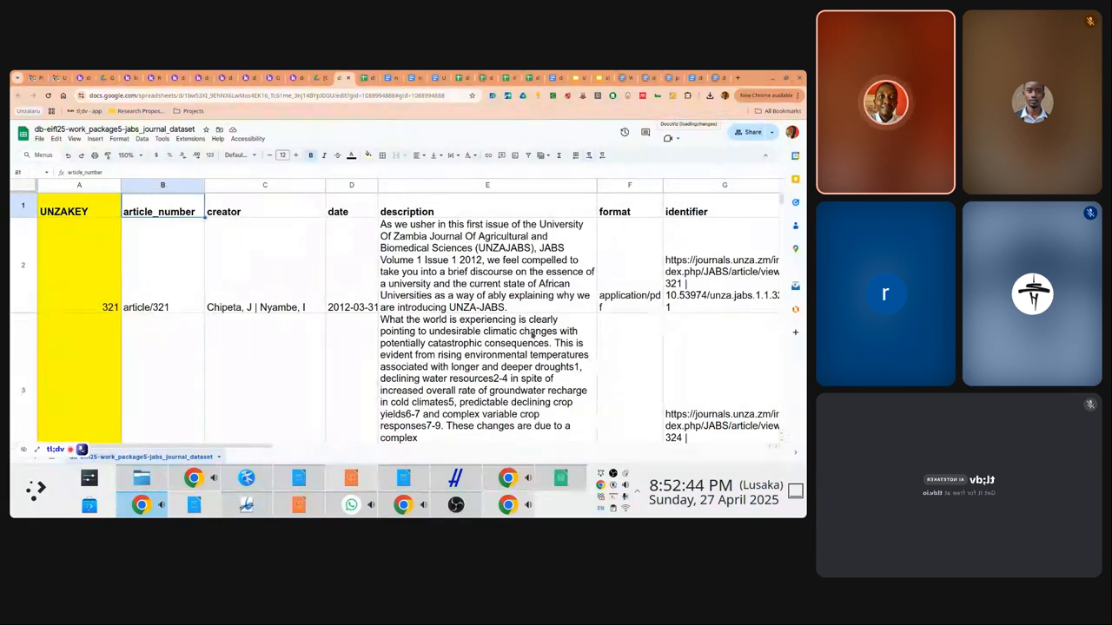
key("Left")
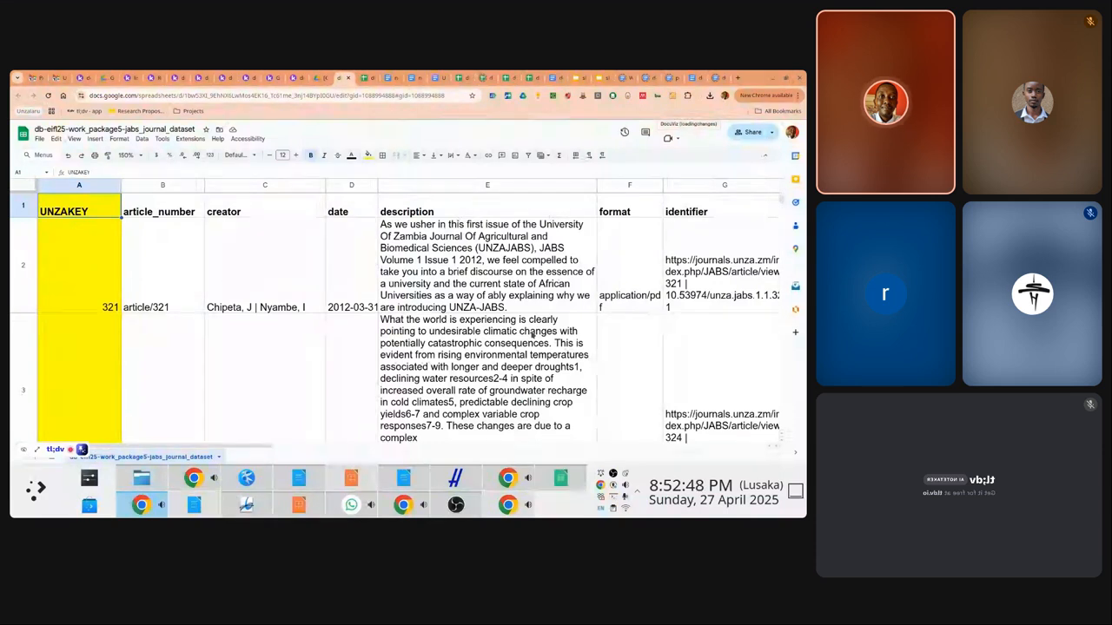
key("Right")
key("Right")
key("Right")
key("Right")
key("Right")
key("Right")
key("Right")
key("Right")
key("Right")
key("Right")
key("Right")
key("Right")
key("Right")
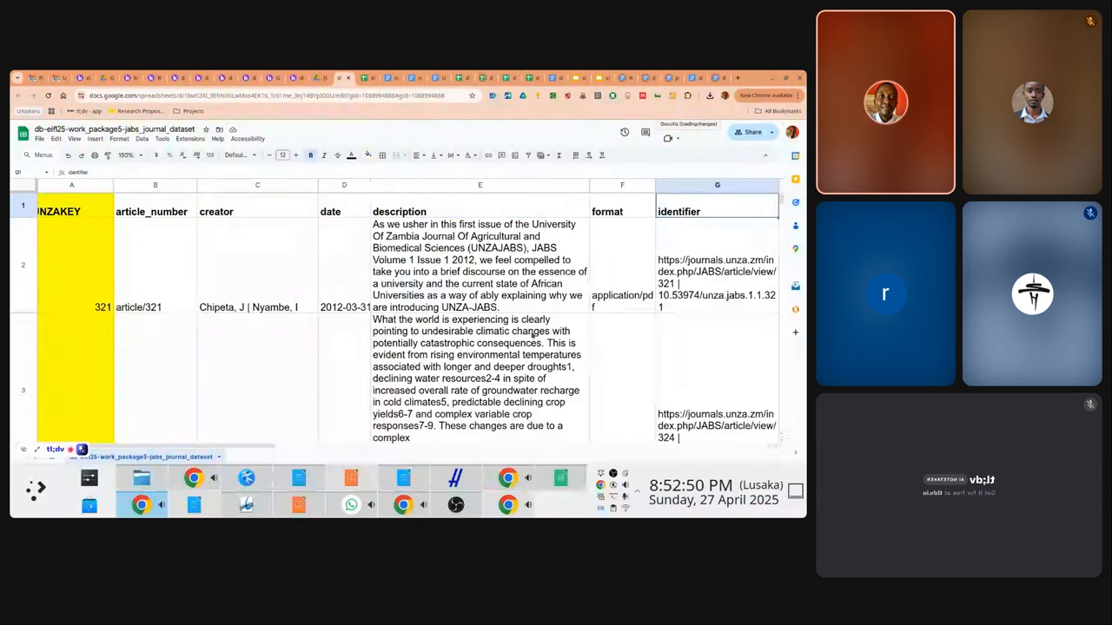
key("Right")
key("Right")
key("Right")
key("Right")
key("Right")
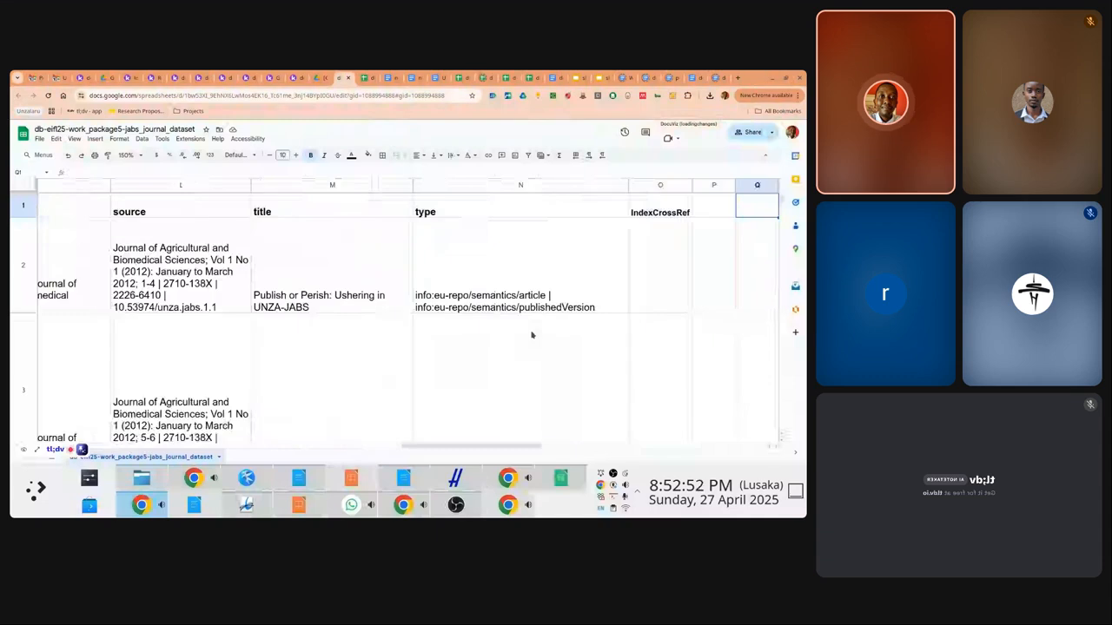
Start an =importrange( formula in R2, to the right of IndexCrossRef
key("Left")
key("Left")
key("Left")
key("Left")
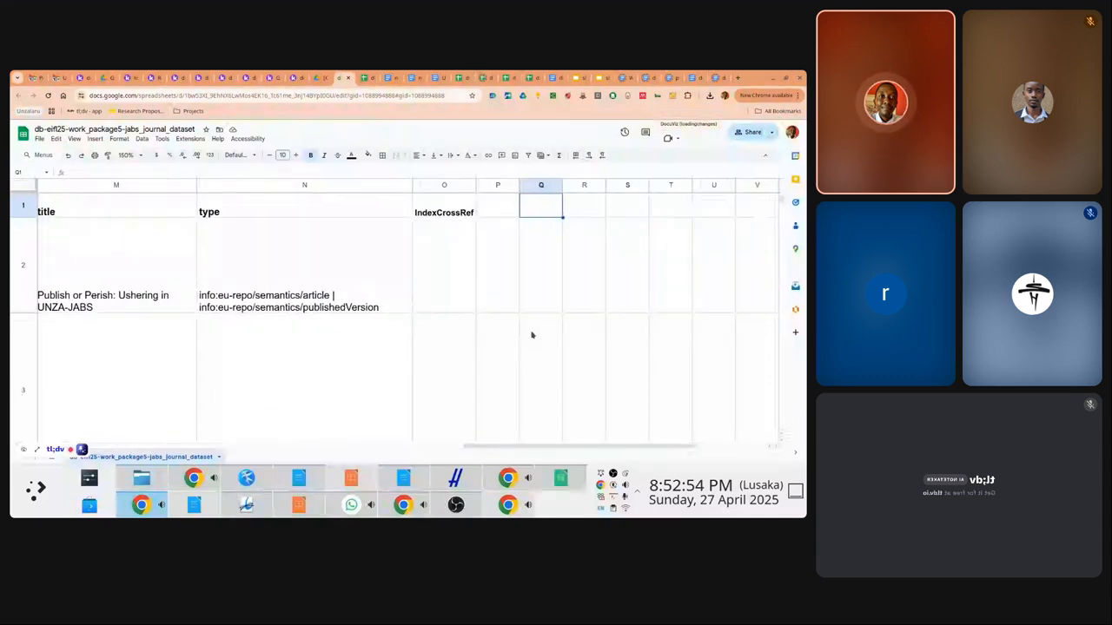
key("Down")
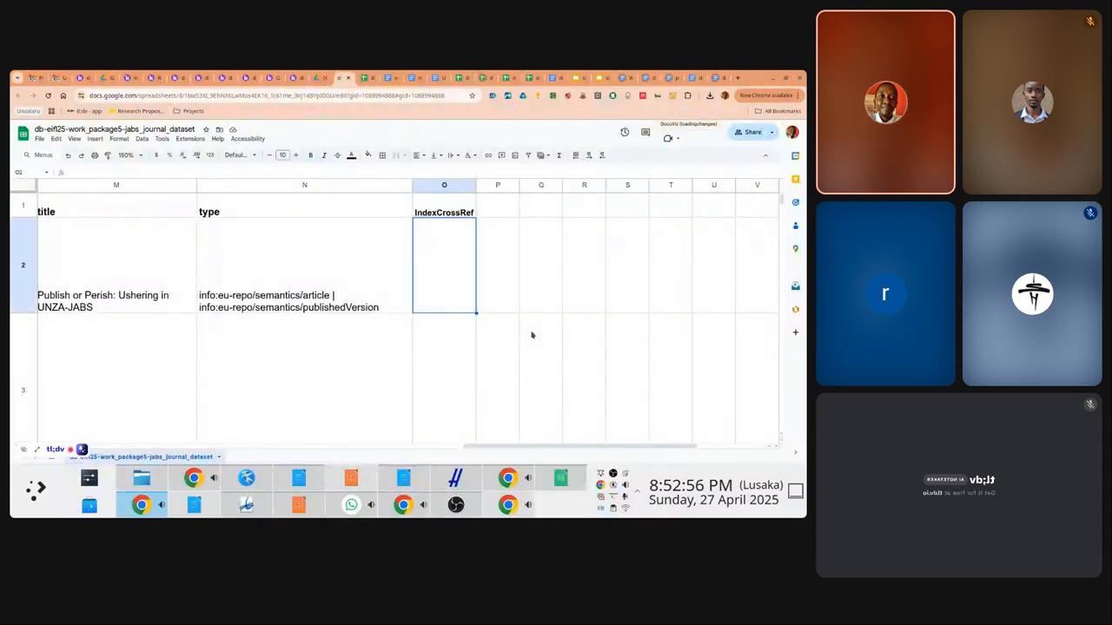
key("Right")
key("Right")
key("Right")
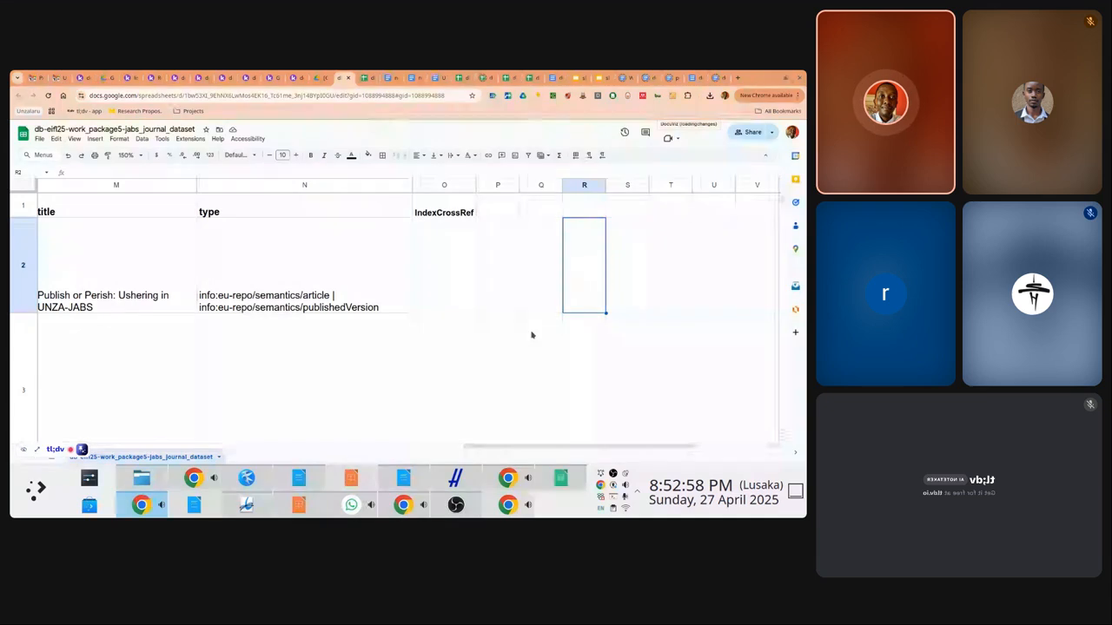
type("=imporra")
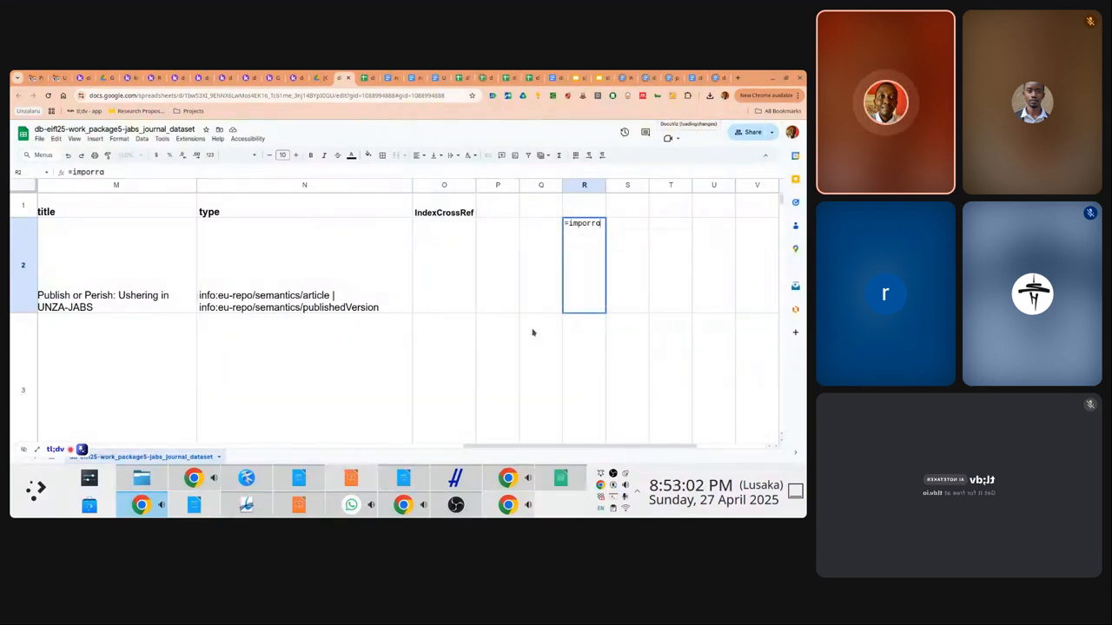
key("BackSpace")
key("BackSpace")
type("trog")
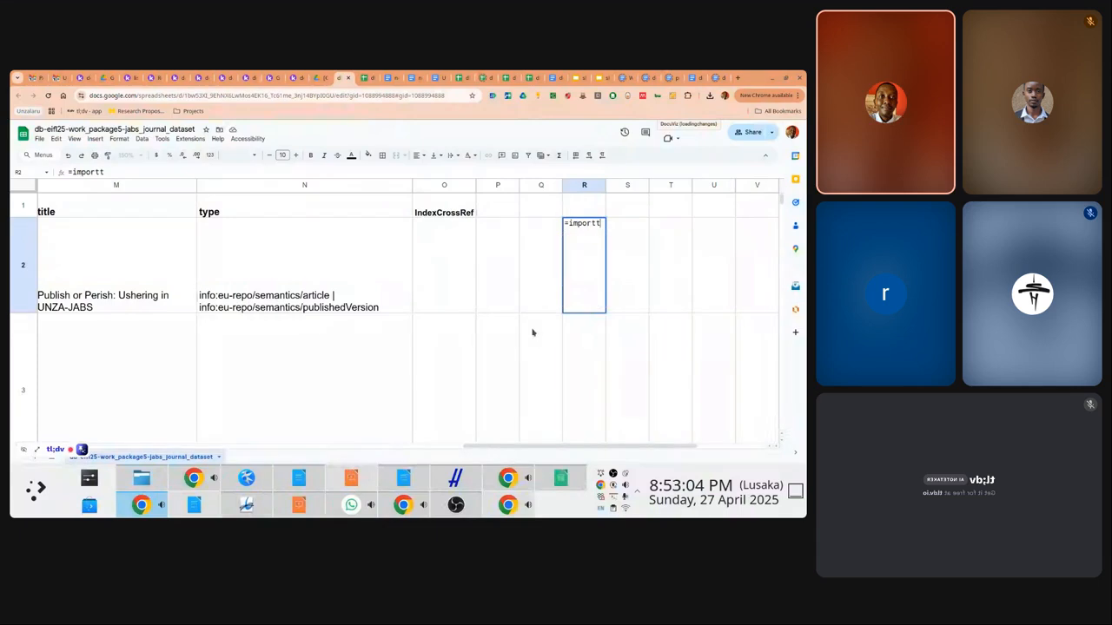
key("BackSpace")
key("BackSpace")
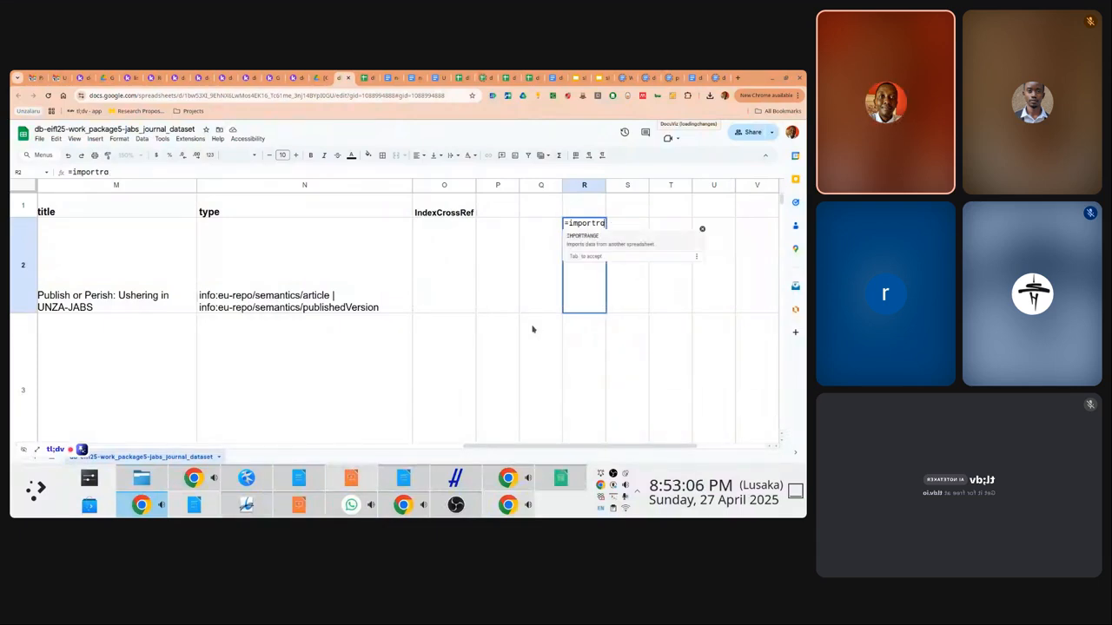
type("ange(")
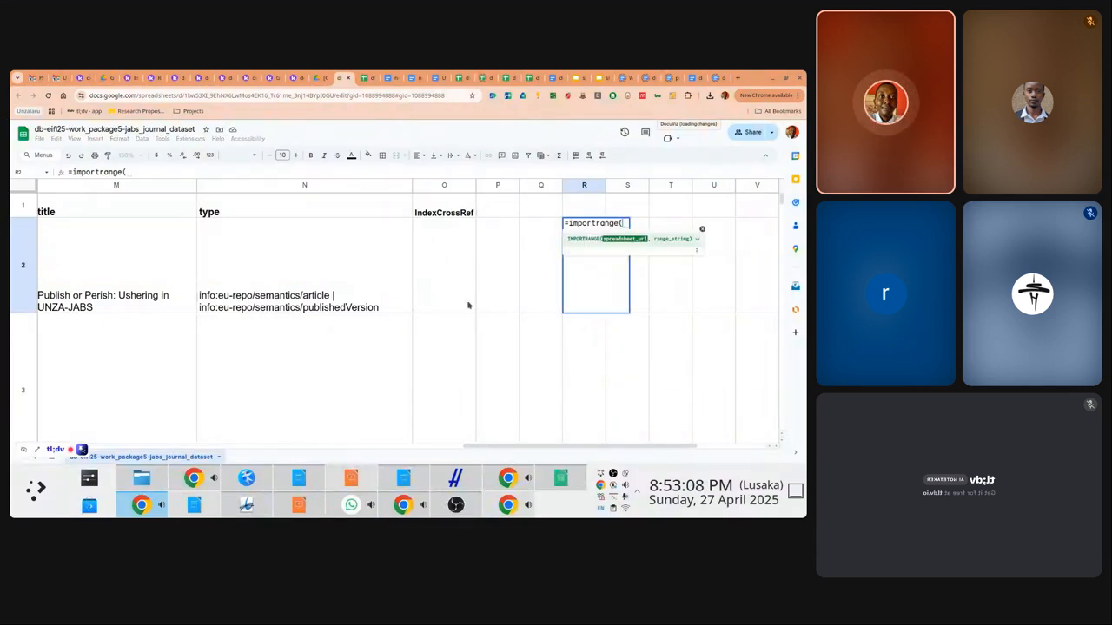
Add the crossref spreadsheet's ID from its URL, quoted and followed by a comma, as the first argument
left_click(363, 77)
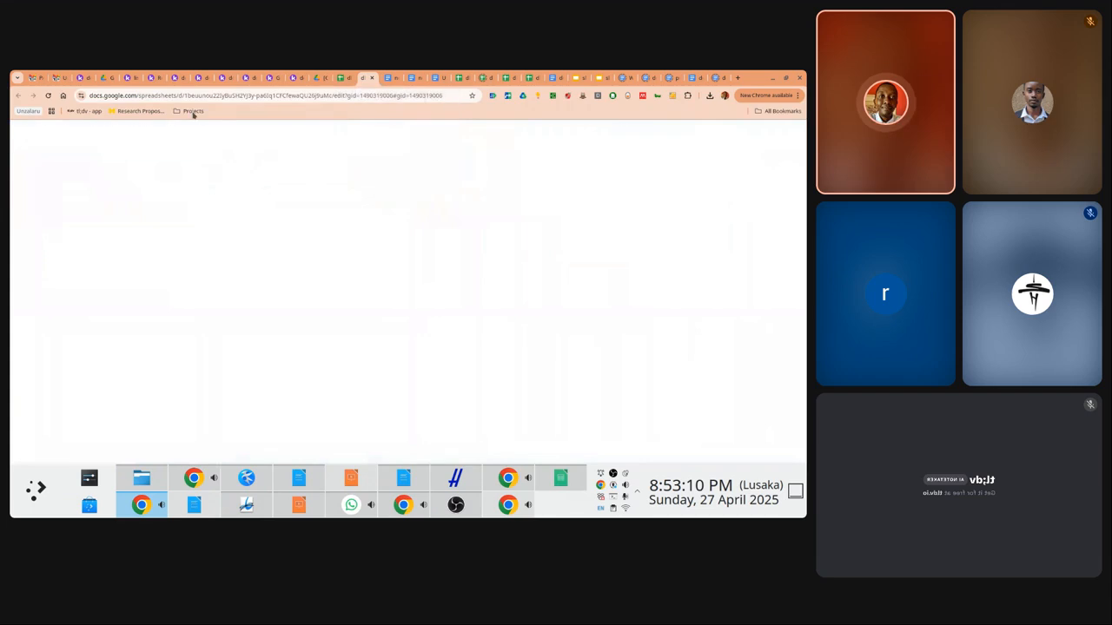
left_click(188, 100)
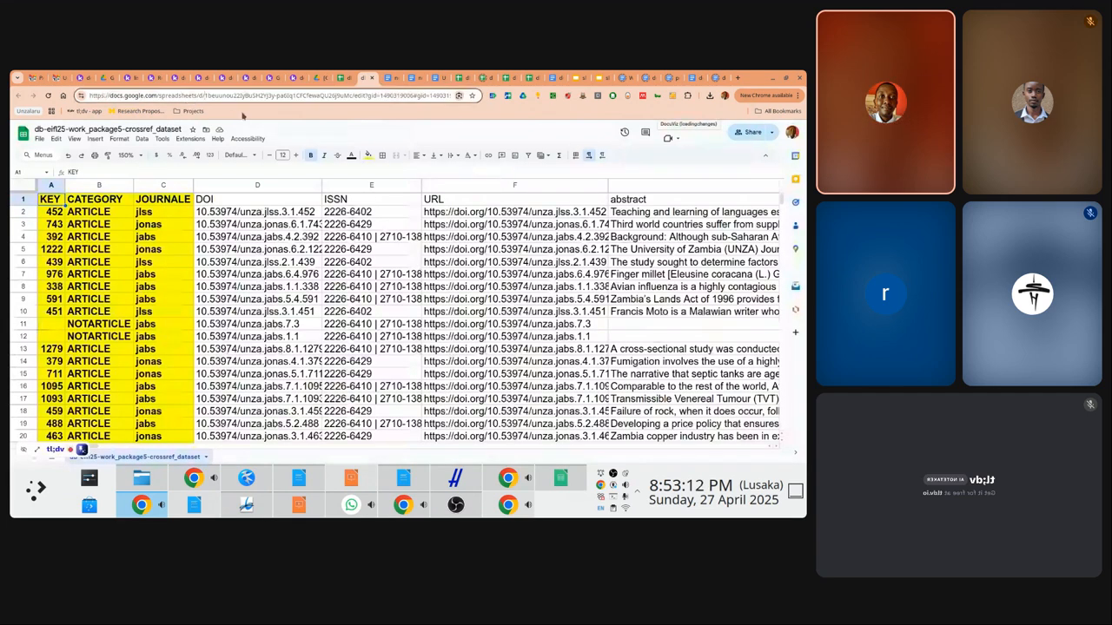
double_click(353, 98)
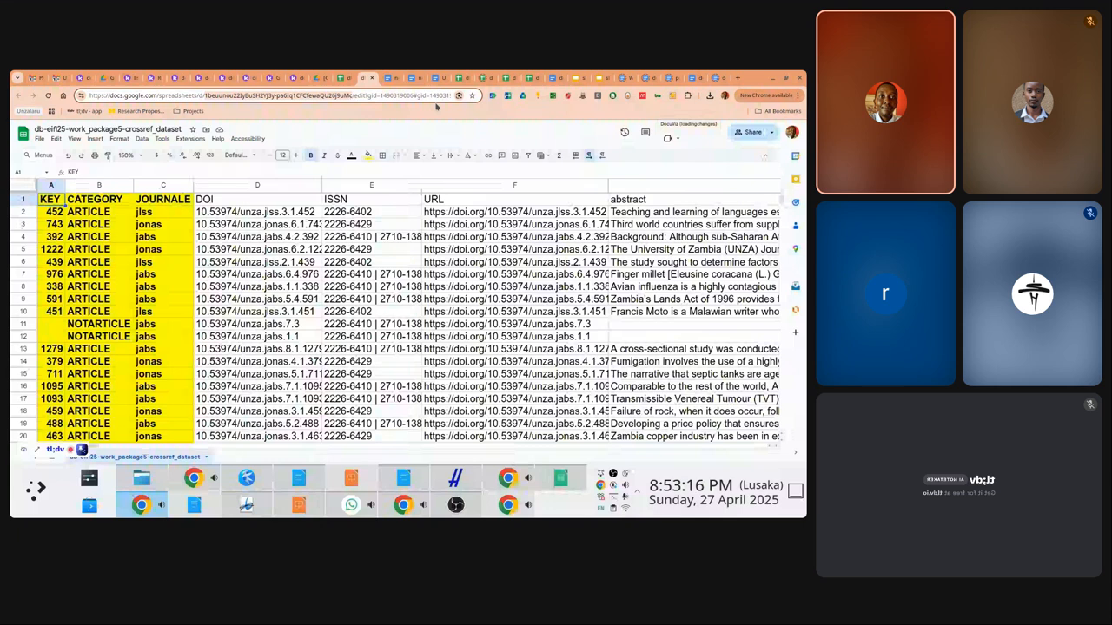
left_click(345, 77)
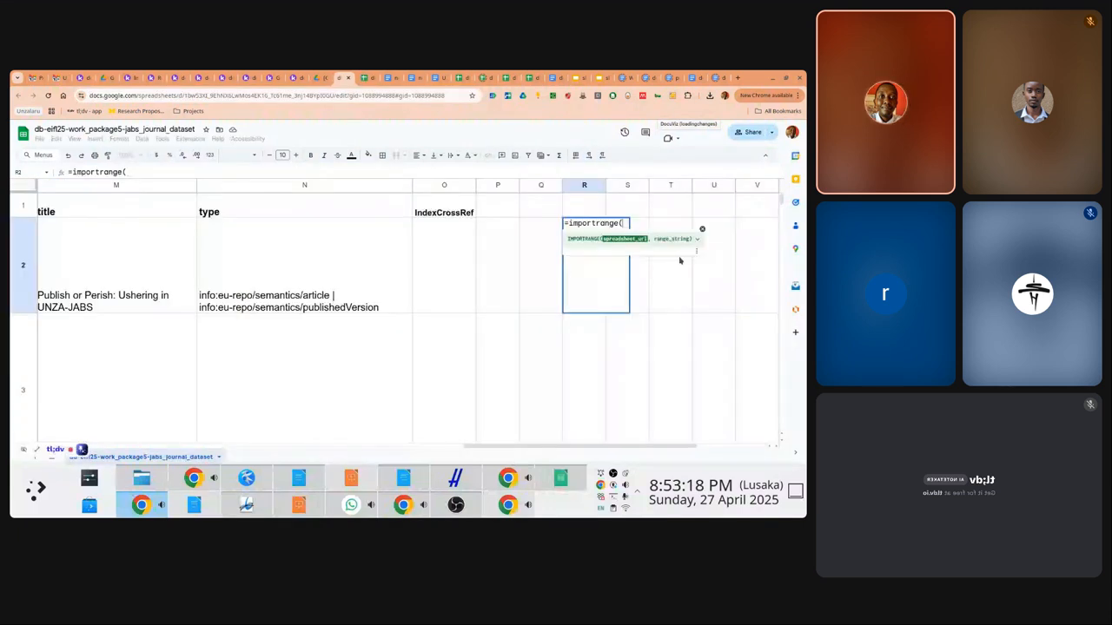
type("\"")
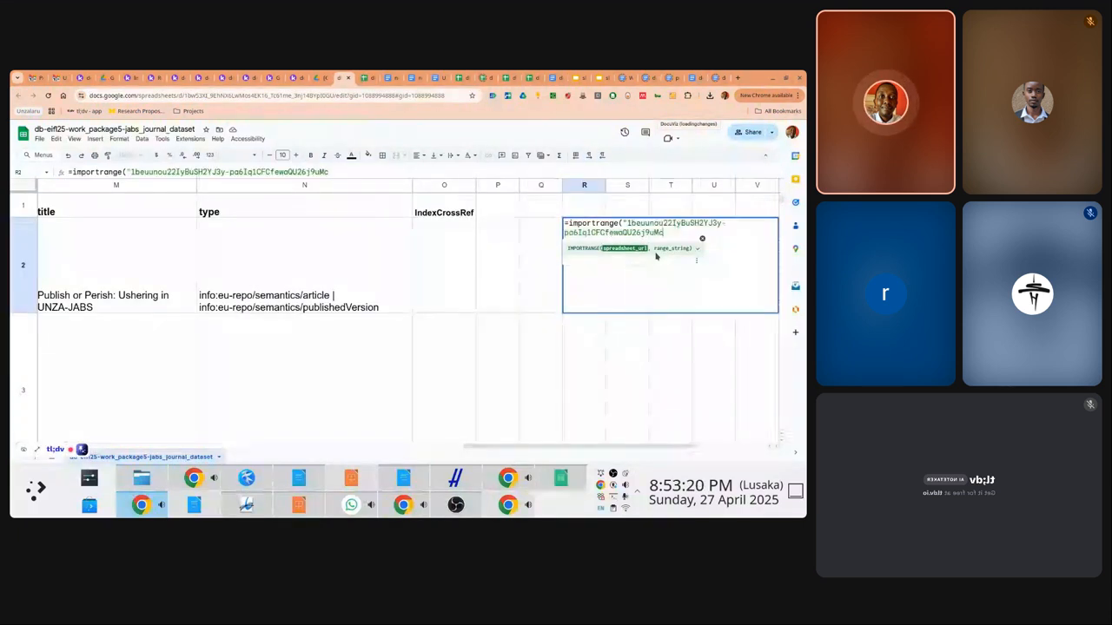
type("\",")
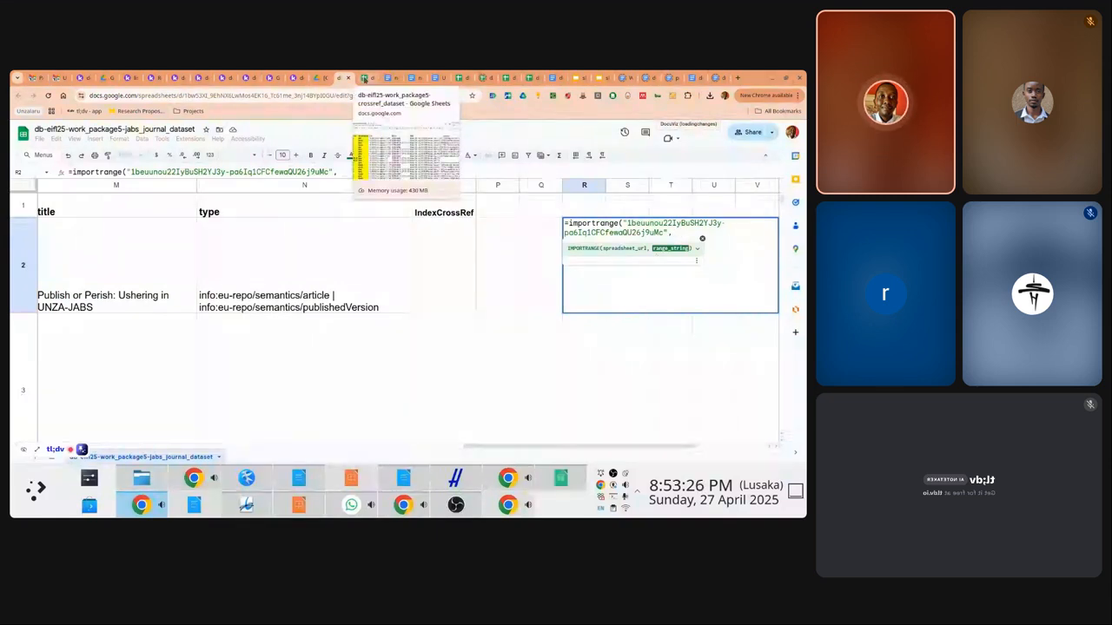
left_click(364, 78)
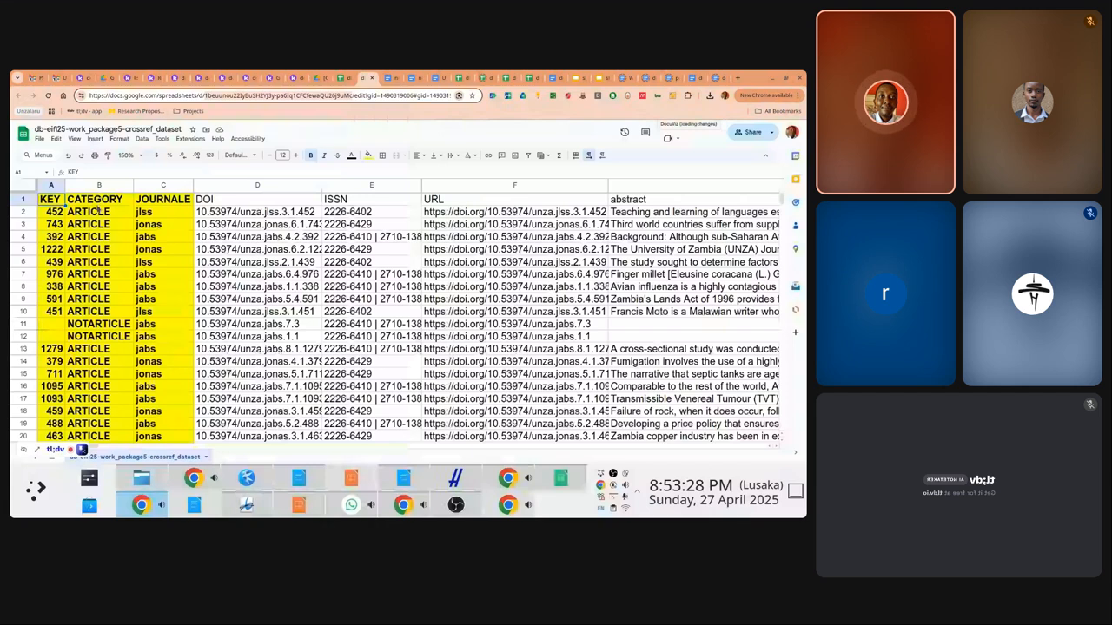
left_click(97, 205)
key("Left")
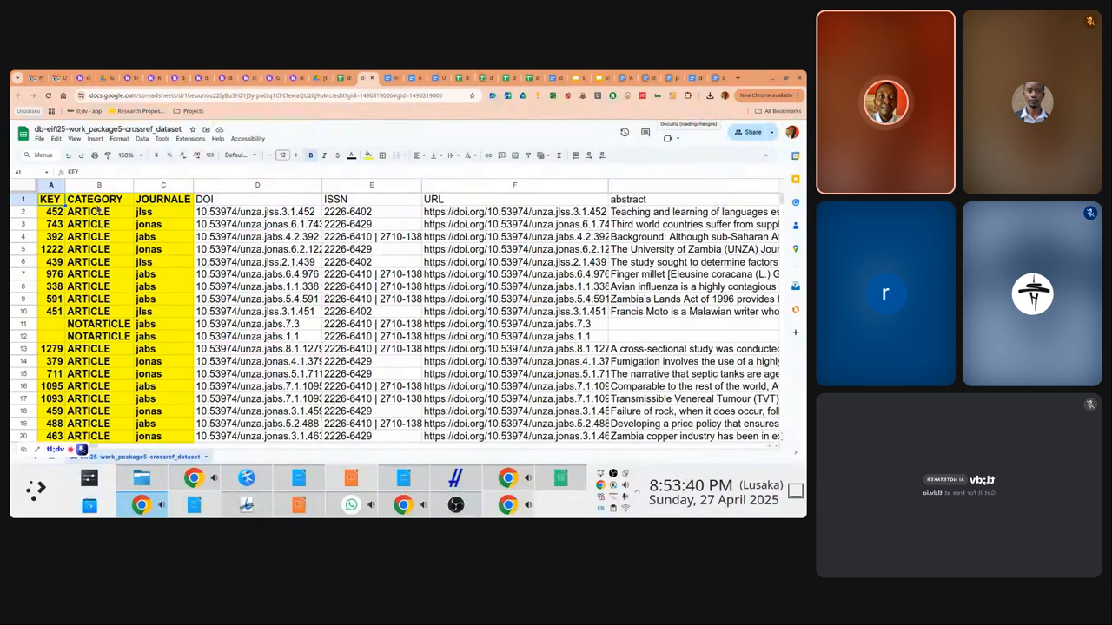
Confirm the crossref data spans A1:AL243
left_click(98, 205, "shift")
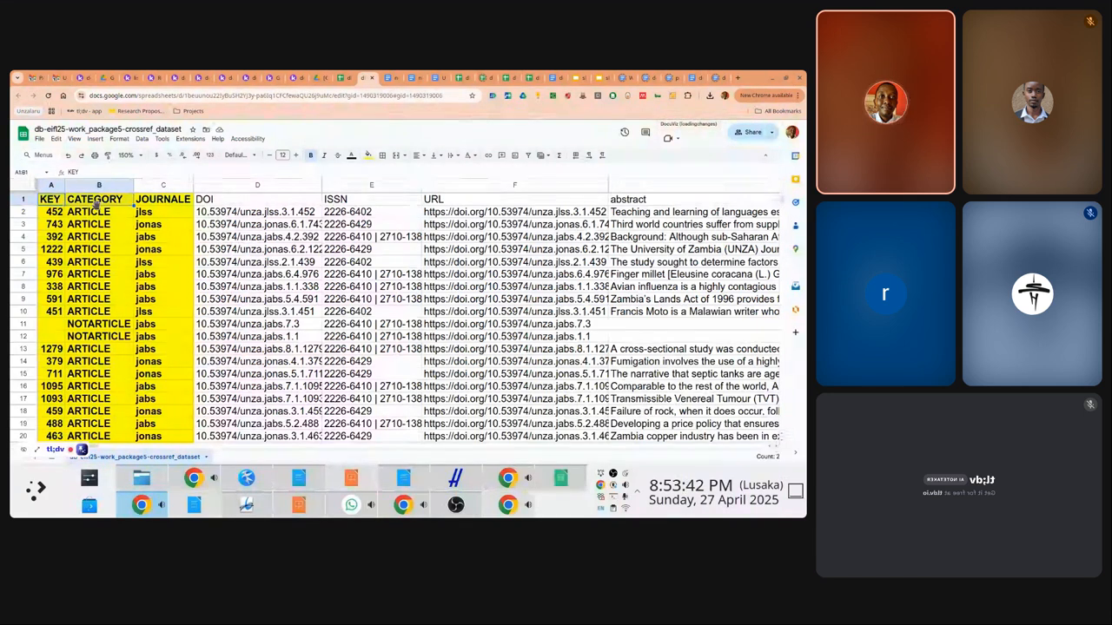
key("shift+Left")
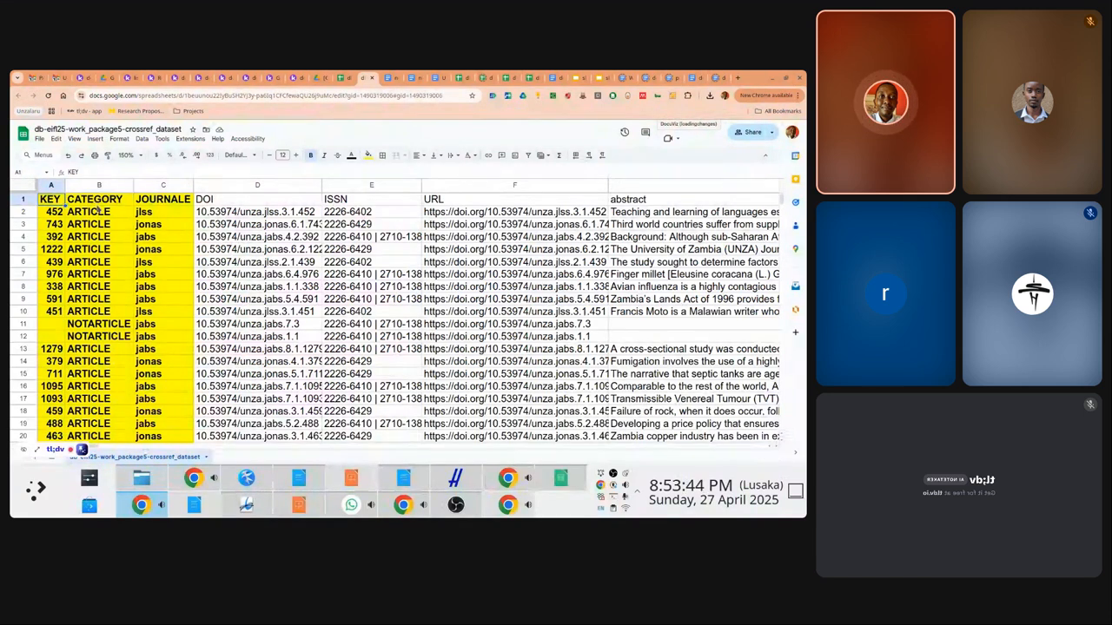
key("shift+Right")
key("ctrl+shift+Right")
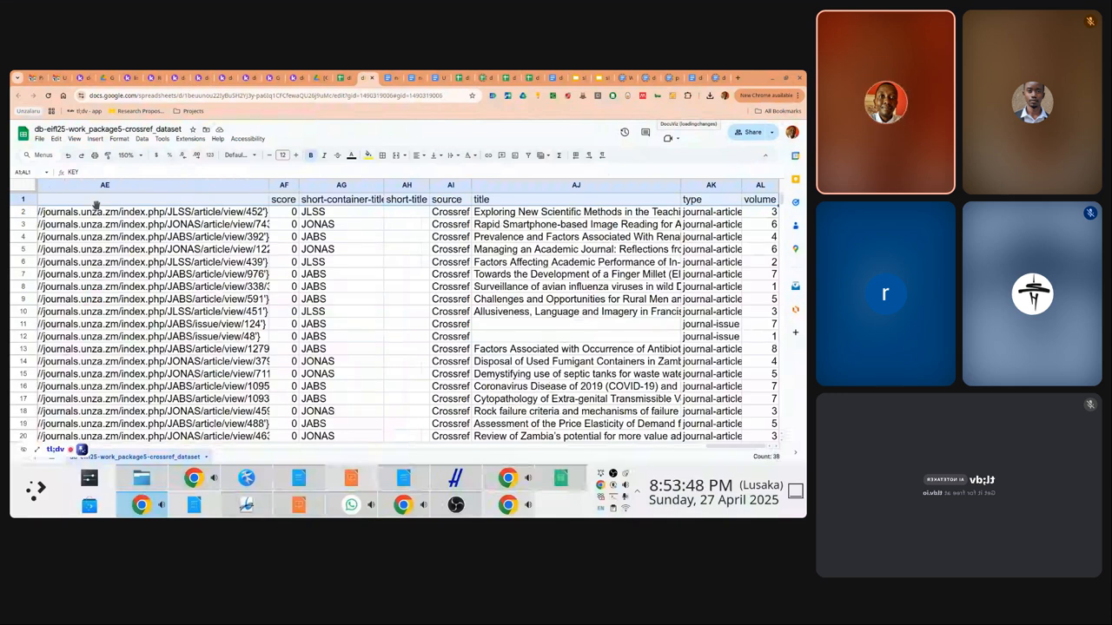
key("ctrl+shift+Down")
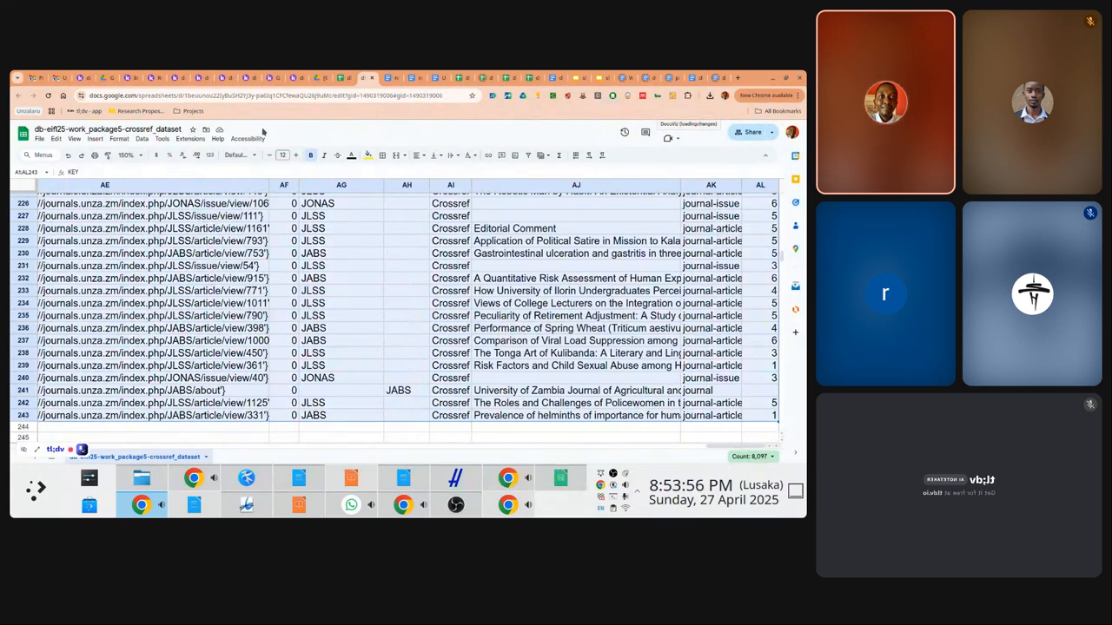
key("Down")
key("Up")
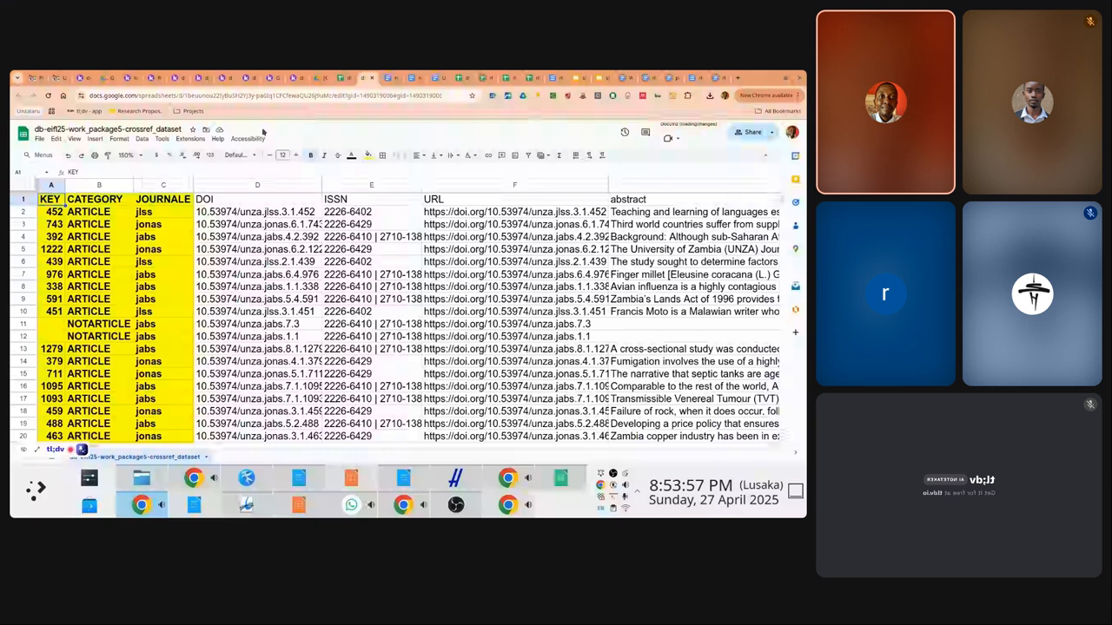
Close R2's IMPORTRANGE with an empty "" range placeholder, then select the crossref sheet's name
key("ctrl+shift+Tab")
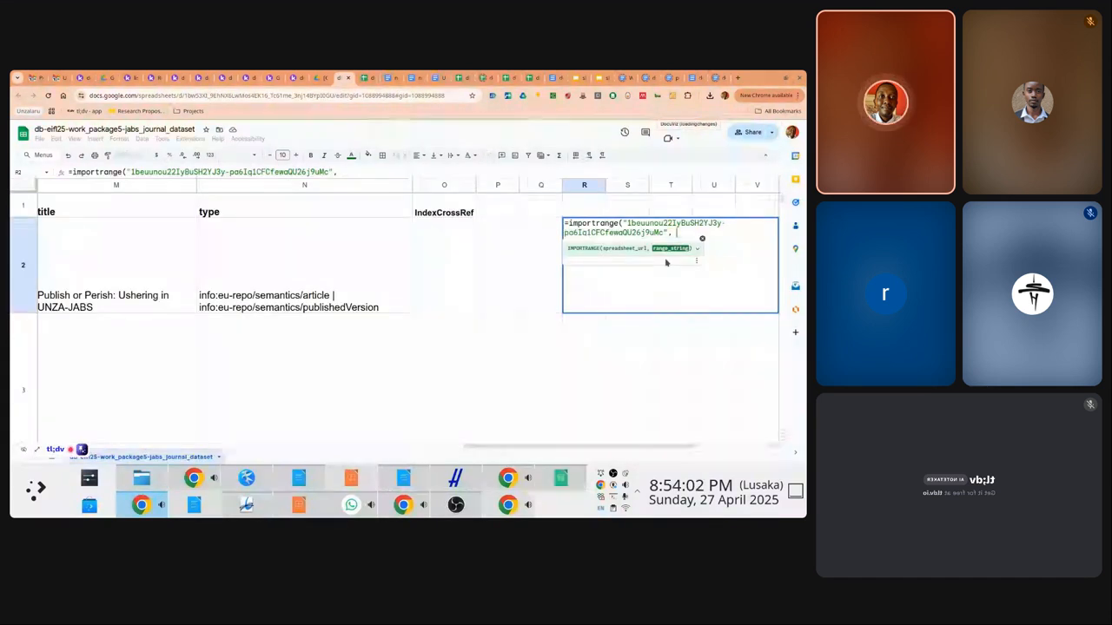
type("\"\")")
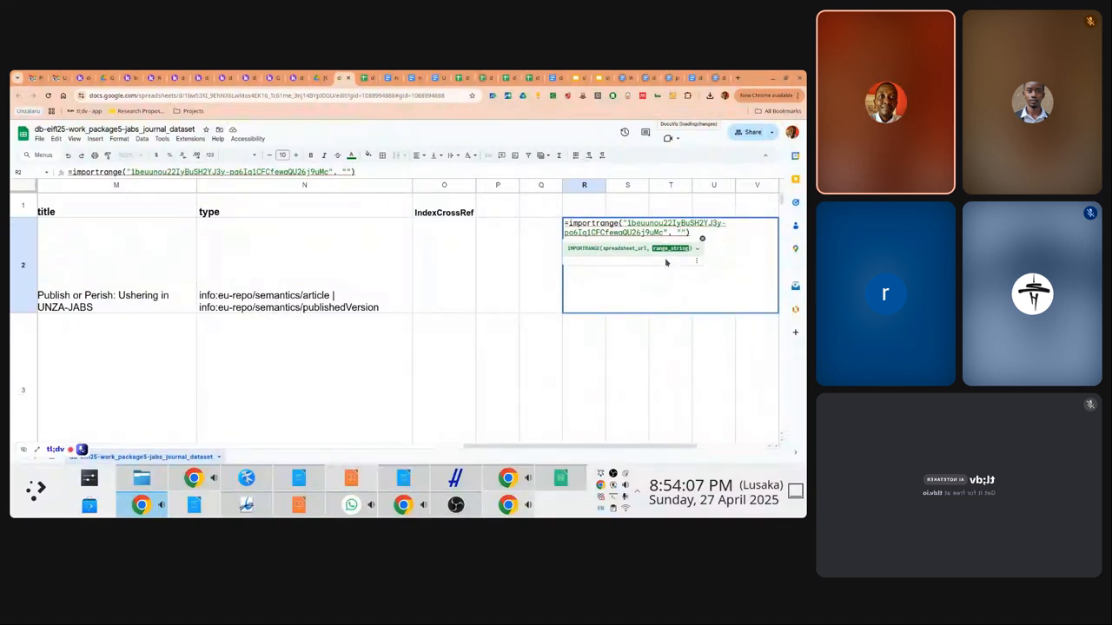
left_click(365, 77)
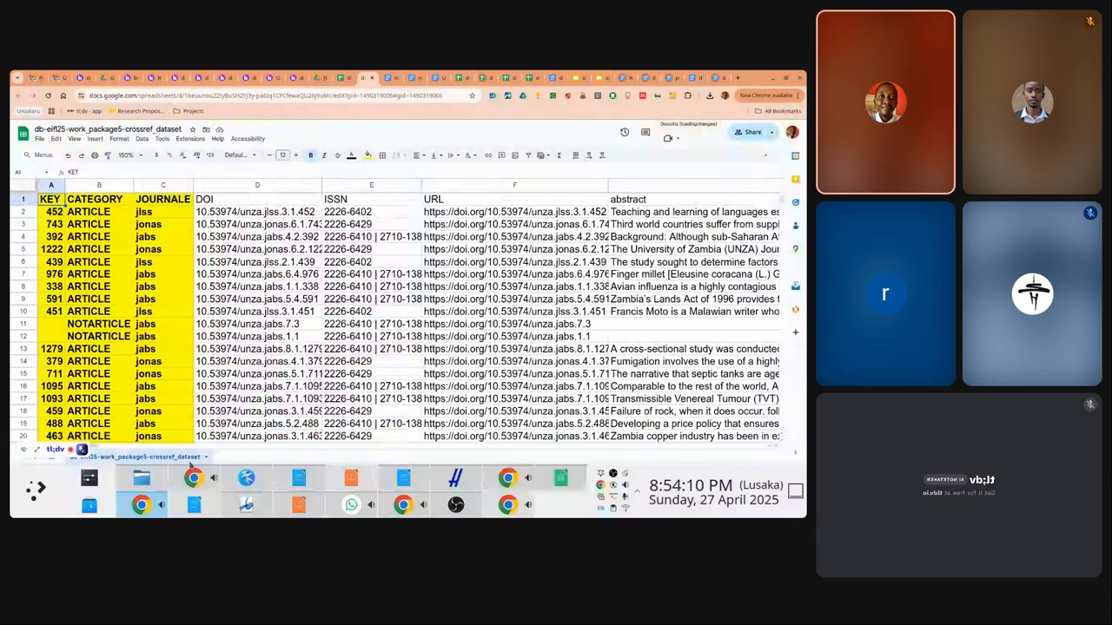
left_click(26, 449)
double_click(118, 457)
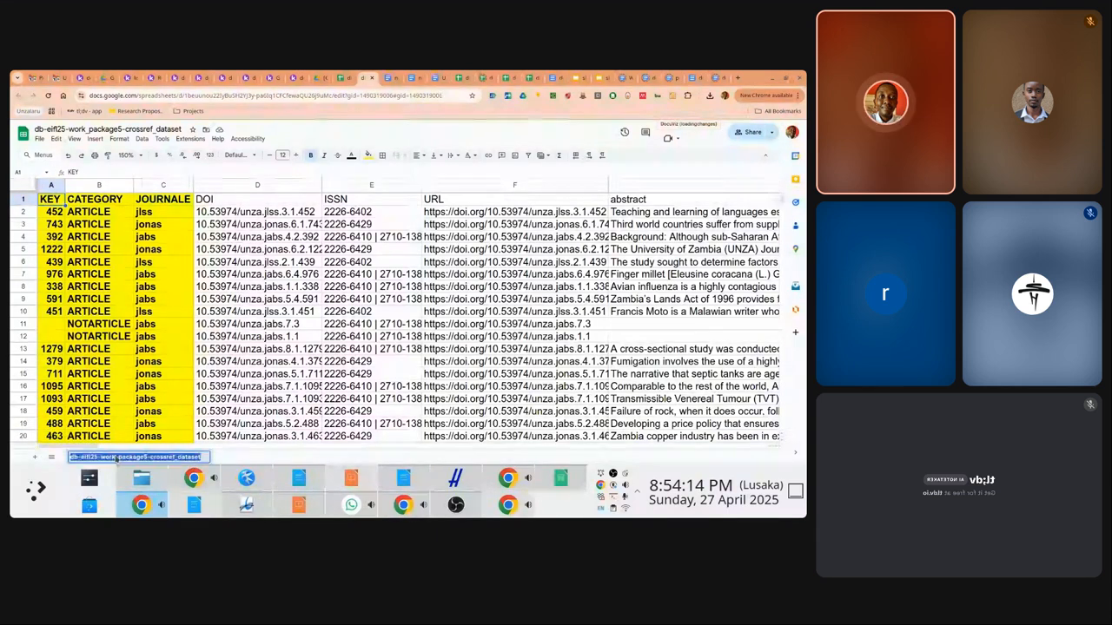
left_click(343, 77)
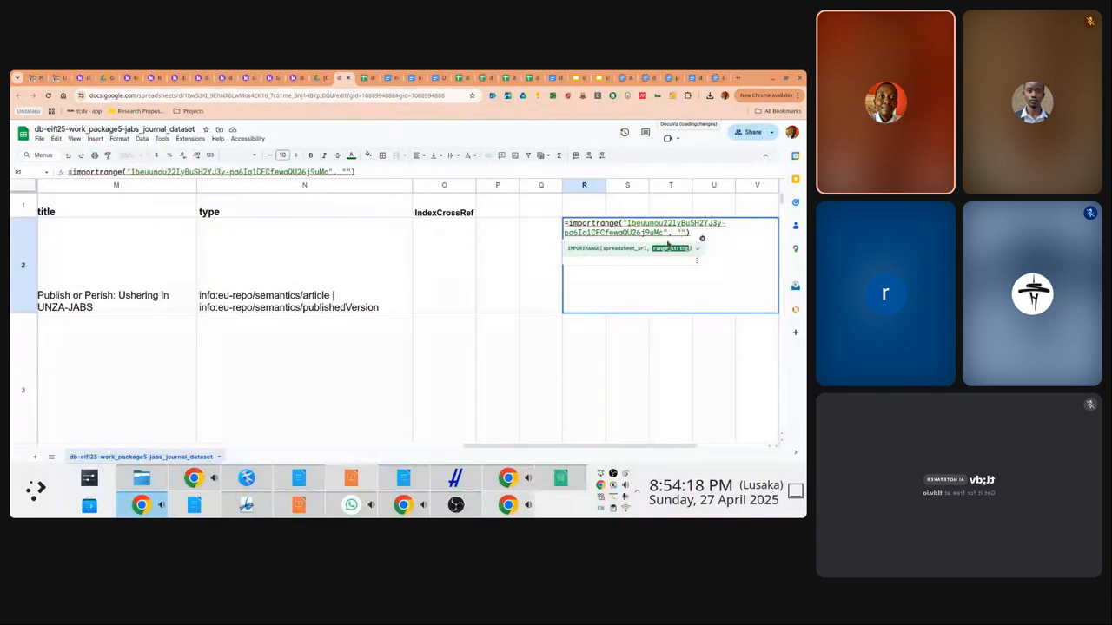
type("db-eifl25-work_package5-crossref_dataset!A")
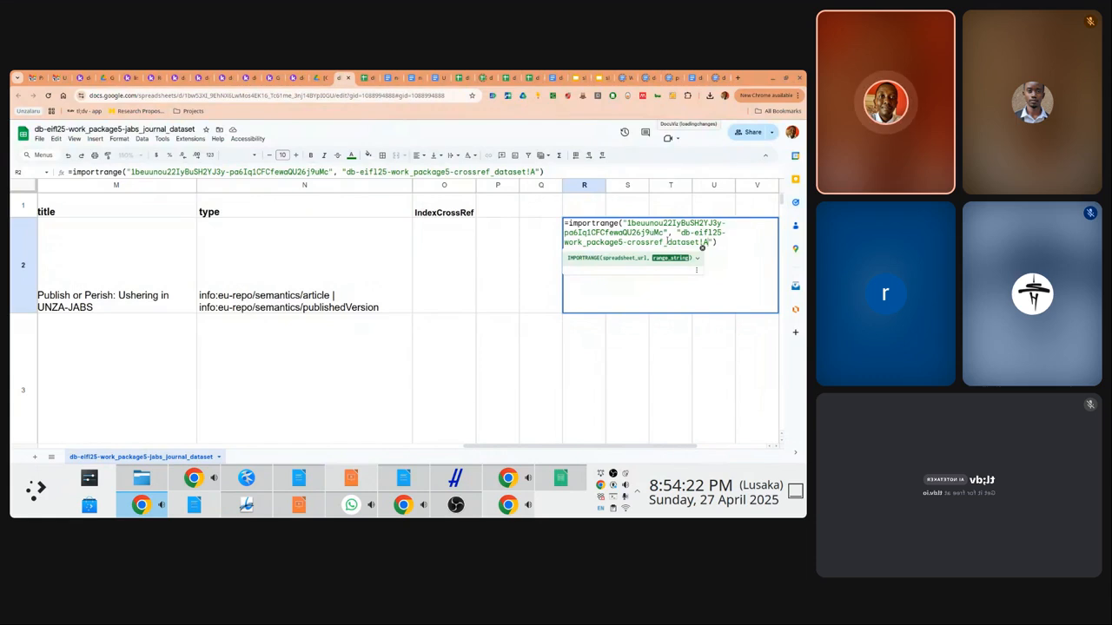
type("$1")
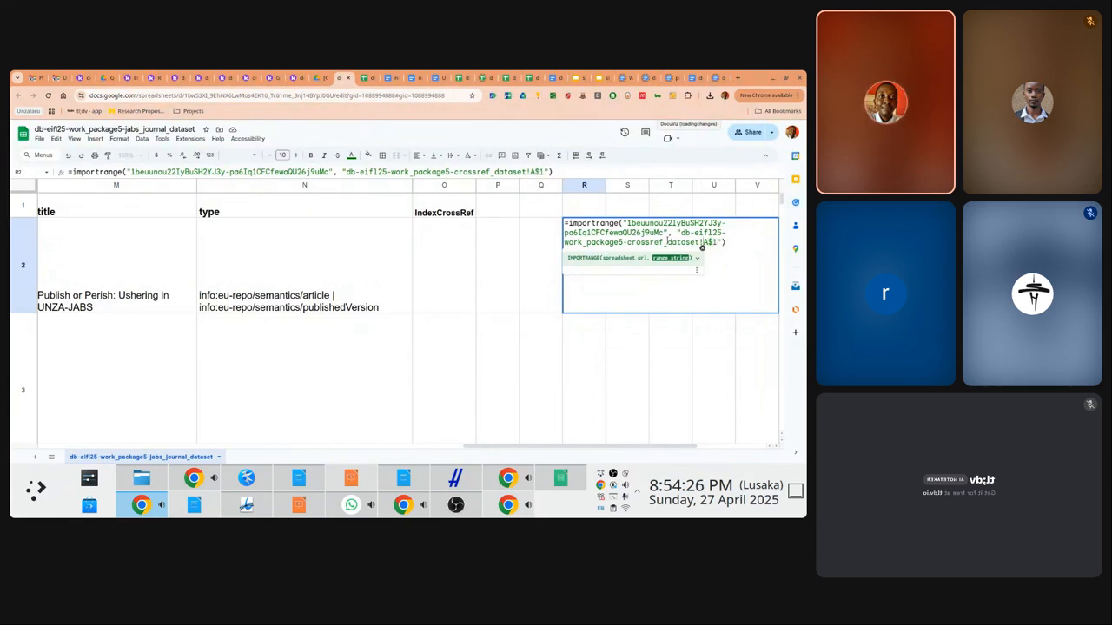
key("Left")
key("Left")
key("Left")
type("$1:")
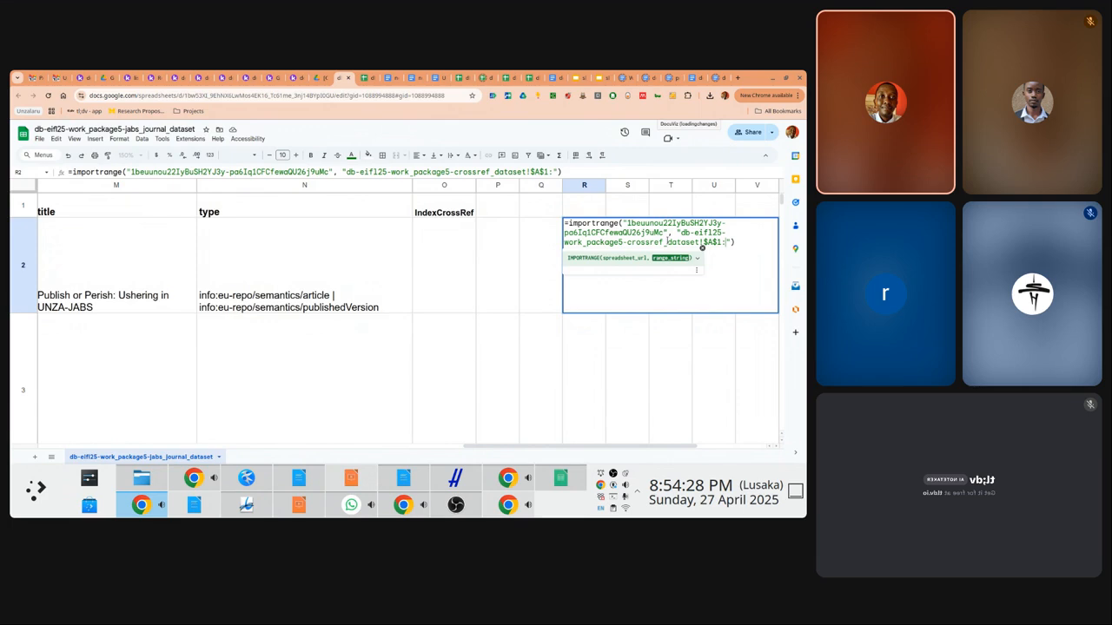
type("$AL$243")
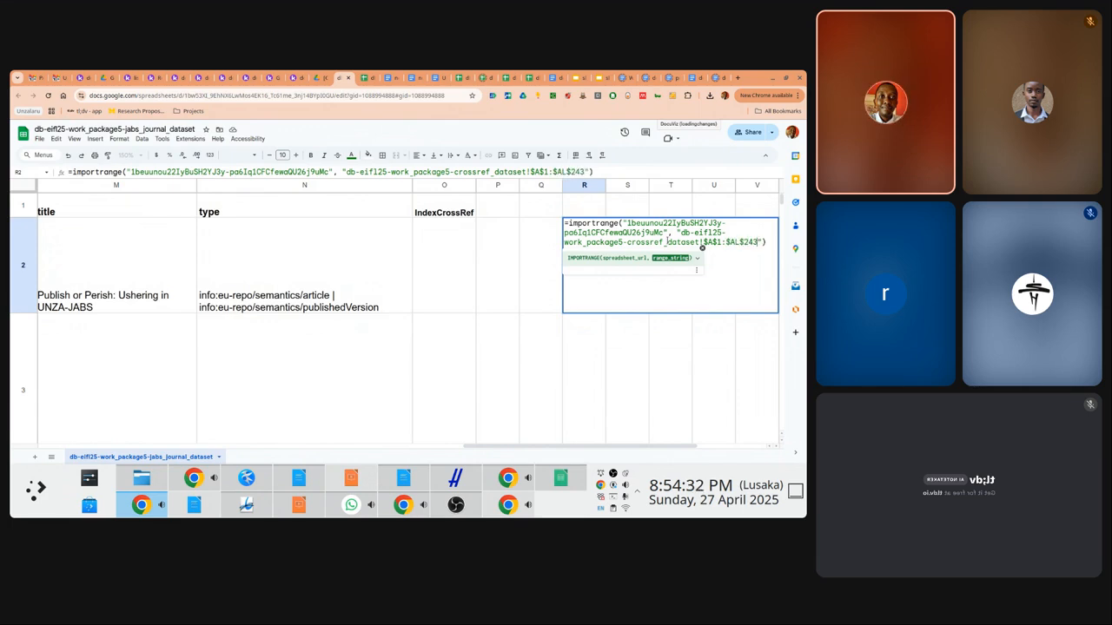
key("Return")
key("Up")
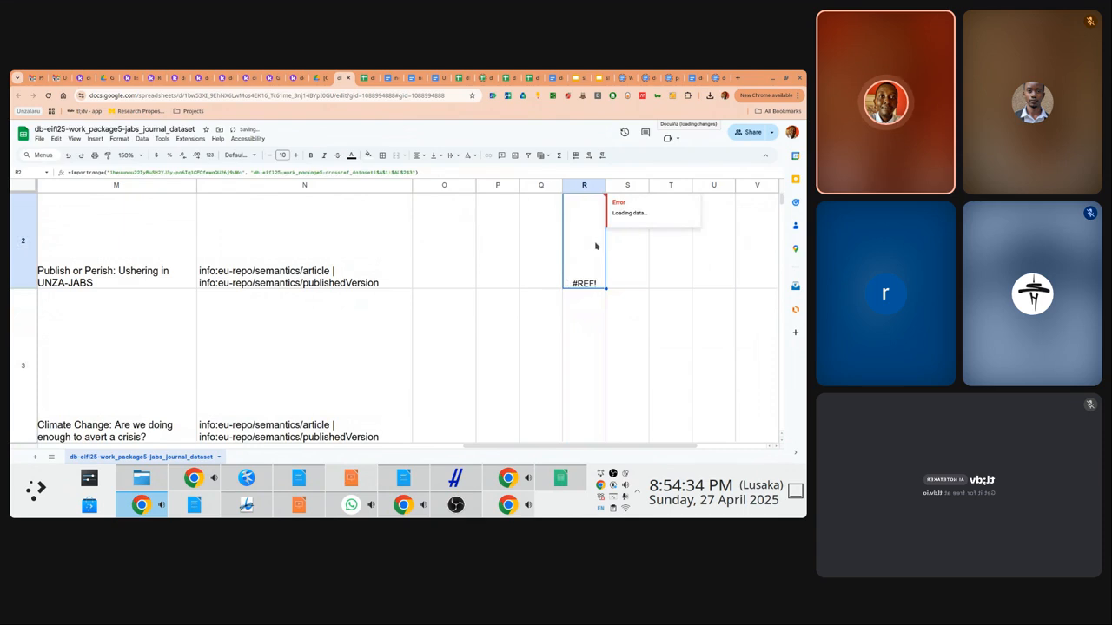
mouse_move(594, 283)
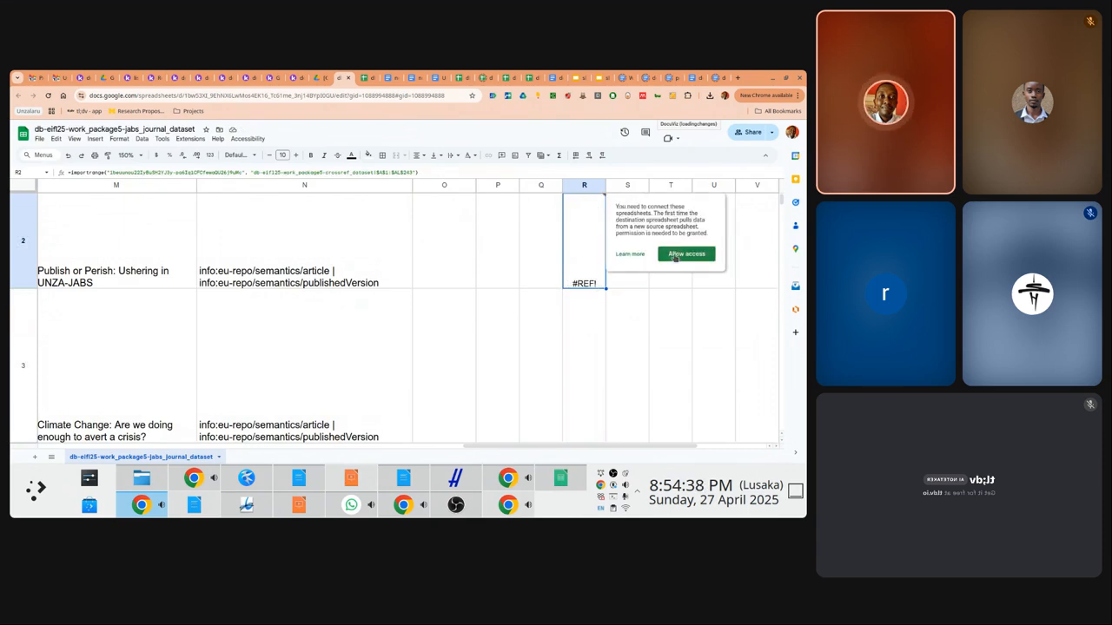
left_click(674, 255)
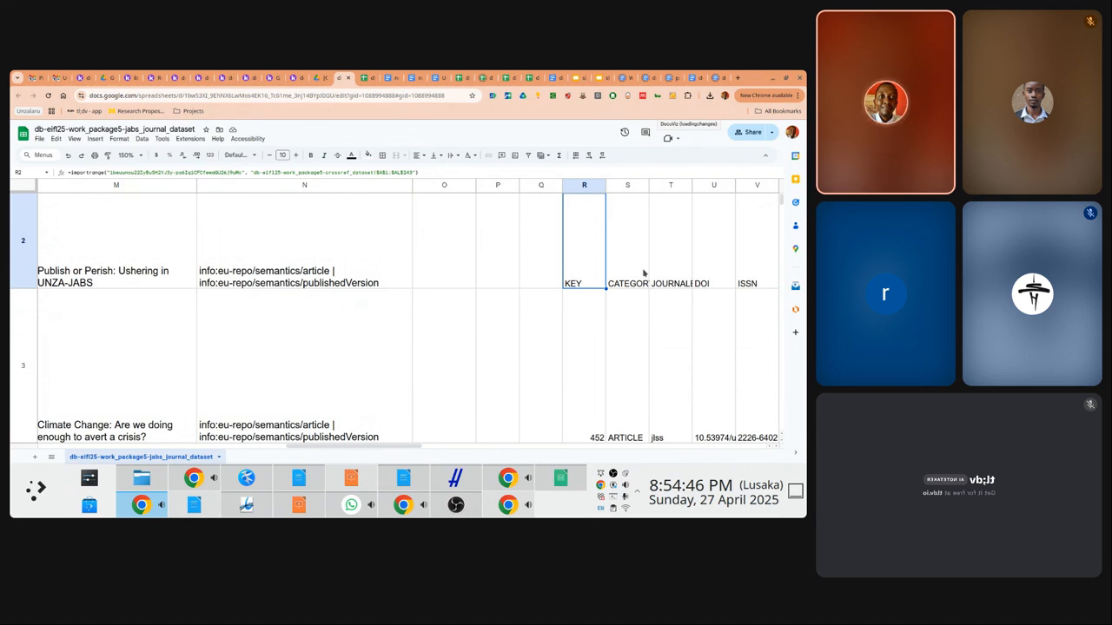
scroll(643, 272, "up", 2)
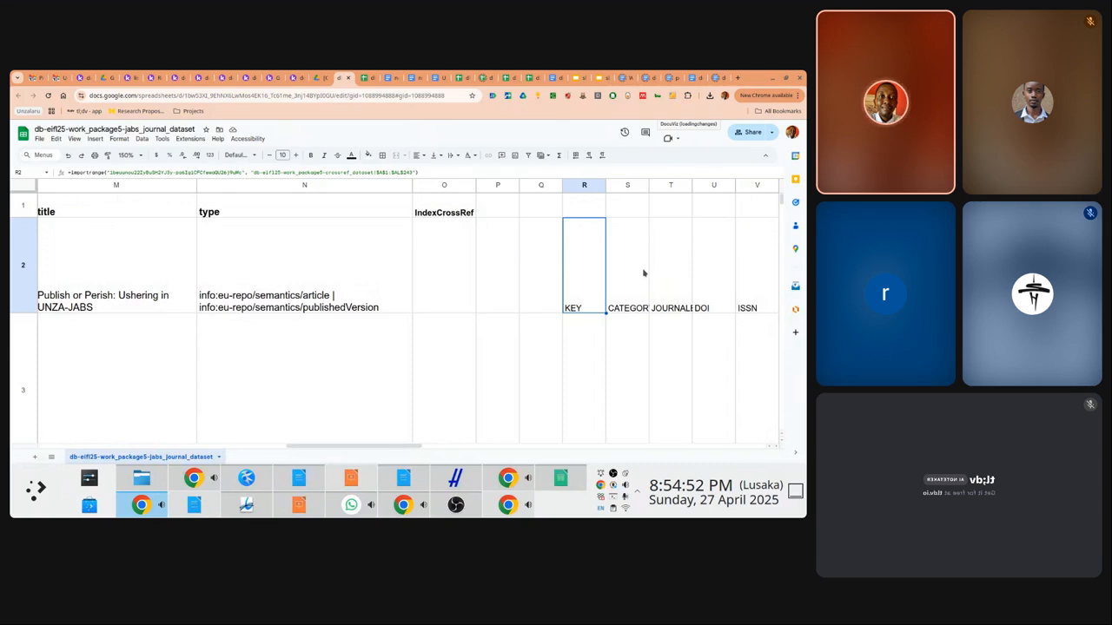
Scan row 2 across the imported crossref headings and return to the IMPORTRANGE cell R2
key("Right")
key("Right")
key("Right")
key("Right")
key("Right")
key("Right")
key("Right")
key("Right")
key("Right")
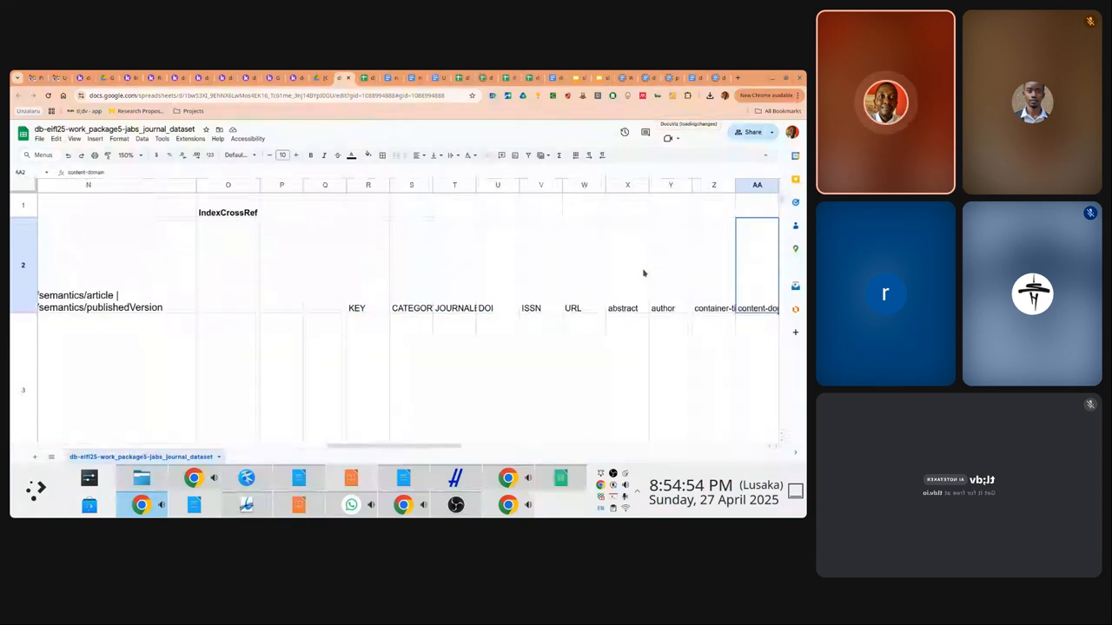
key("Right")
key("Right")
key("Right")
key("Right")
key("Right")
key("Right")
key("Right")
key("Right")
key("Right")
key("Right")
key("Right")
key("Right")
key("Right")
key("Right")
key("Right")
key("Right")
key("Right")
key("Right")
key("Right")
key("Right")
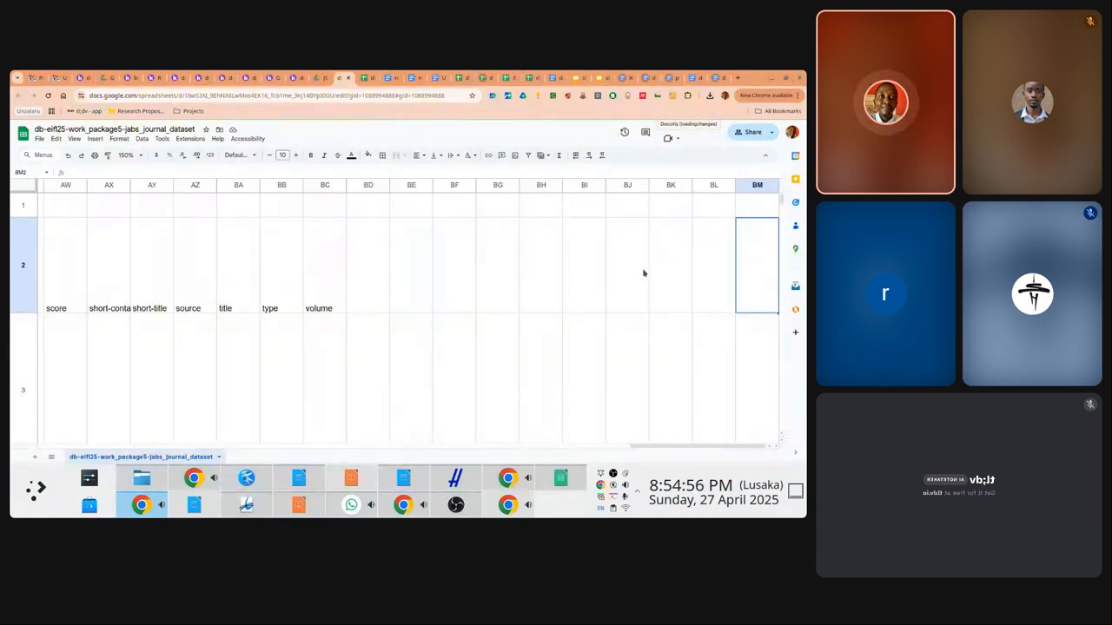
key("Left")
key("Left")
key("Left")
key("Left")
key("Left")
key("Left")
key("Left")
key("Left")
key("Left")
key("Left")
key("Left")
key("Left")
key("Left")
key("Left")
key("Left")
key("Left")
key("Left")
key("Left")
key("Left")
key("Left")
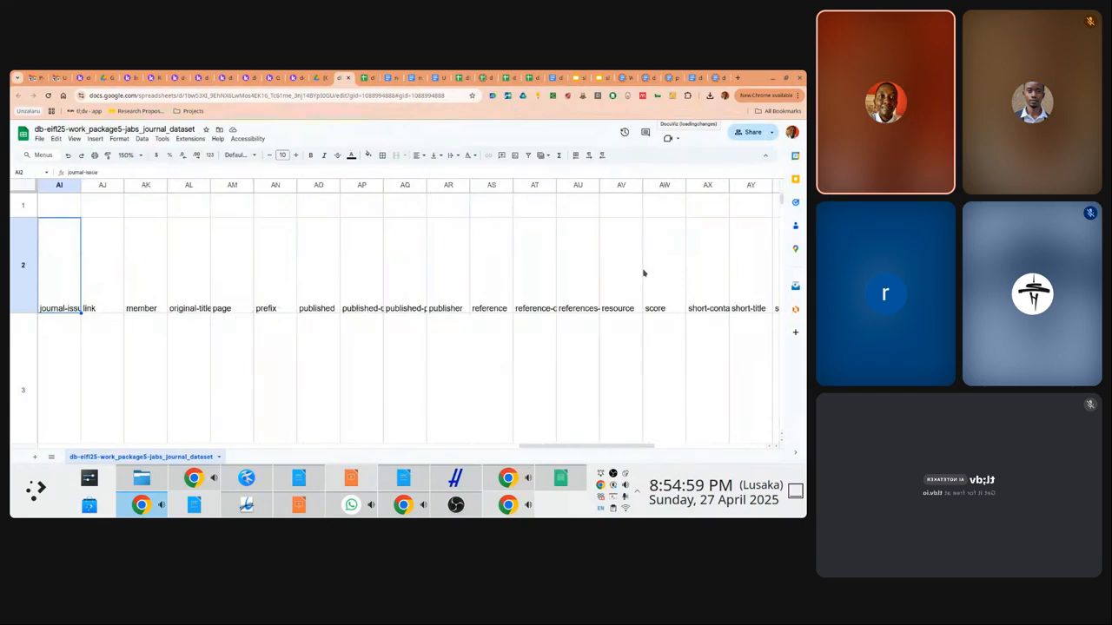
key("Left")
key("Left")
key("Left")
key("Left")
key("Left")
key("Left")
key("Left")
key("Left")
key("Left")
key("Left")
key("Left")
key("Left")
key("Left")
key("Left")
key("Left")
key("Left")
key("Left")
key("Left")
key("Left")
key("Left")
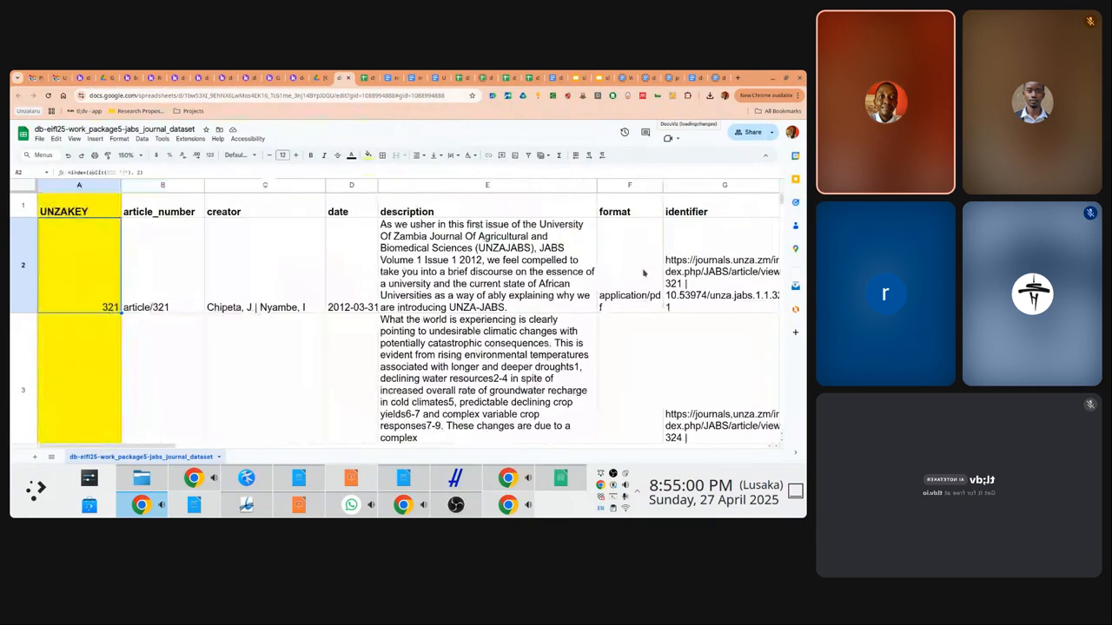
key("Right")
key("Right")
key("Right")
key("Right")
key("Right")
key("Right")
key("Right")
key("Right")
key("Right")
key("Right")
key("Right")
key("Right")
key("Right")
key("Right")
key("Right")
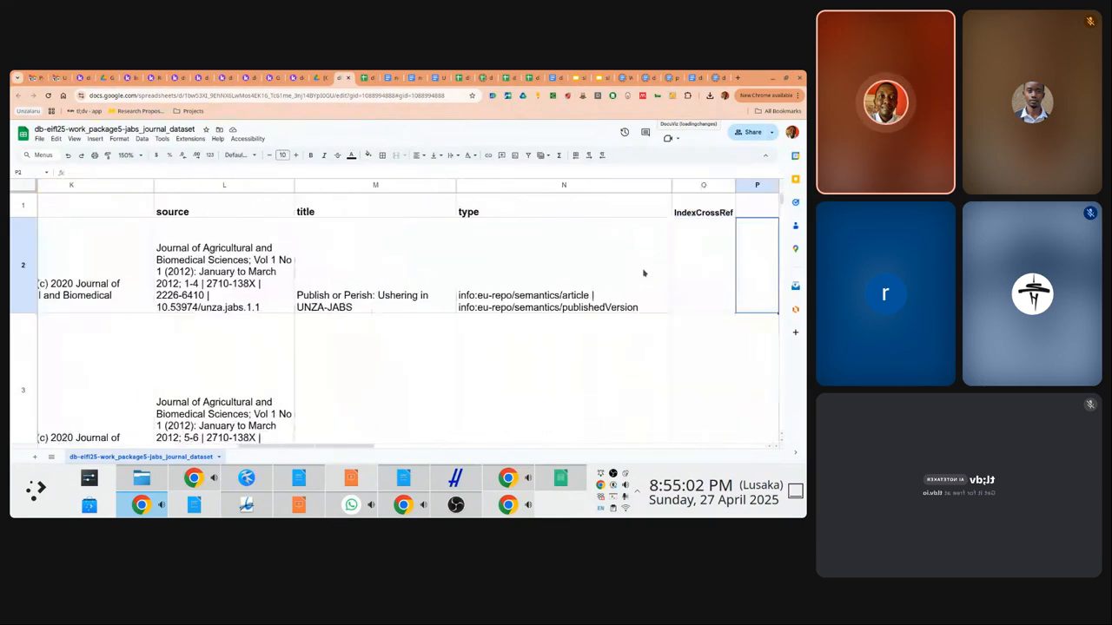
key("Right")
key("Right")
key("Right")
key("Right")
key("Left")
key("Left")
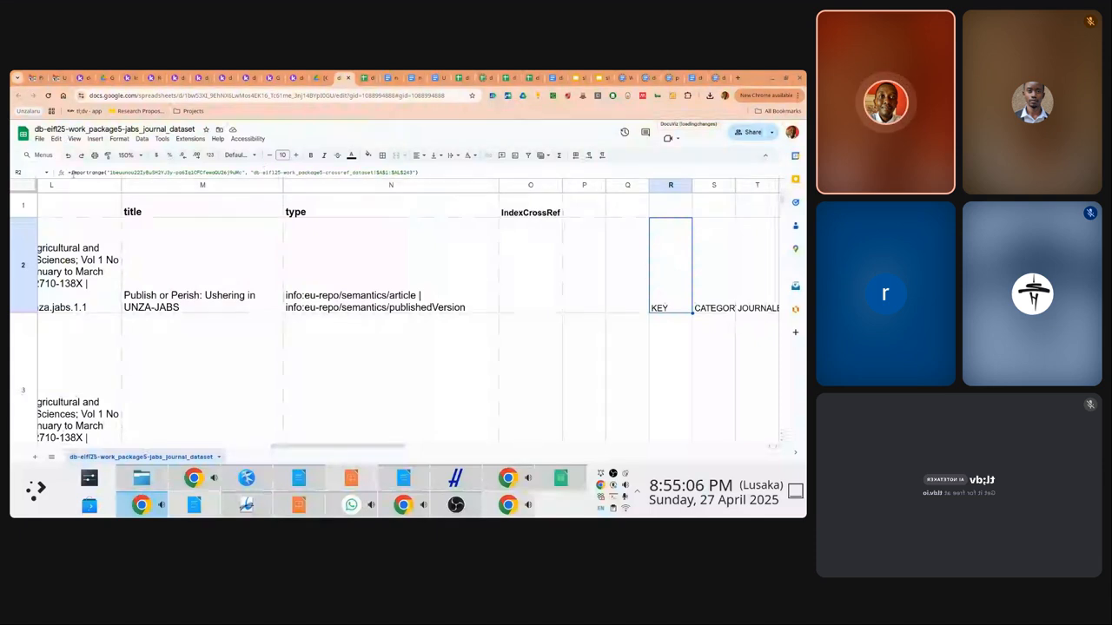
Copy R2's IMPORTRANGE formula text, then delete the formula from R2
left_click(71, 172)
left_click_drag(71, 172, 473, 175)
key("ctrl+c")
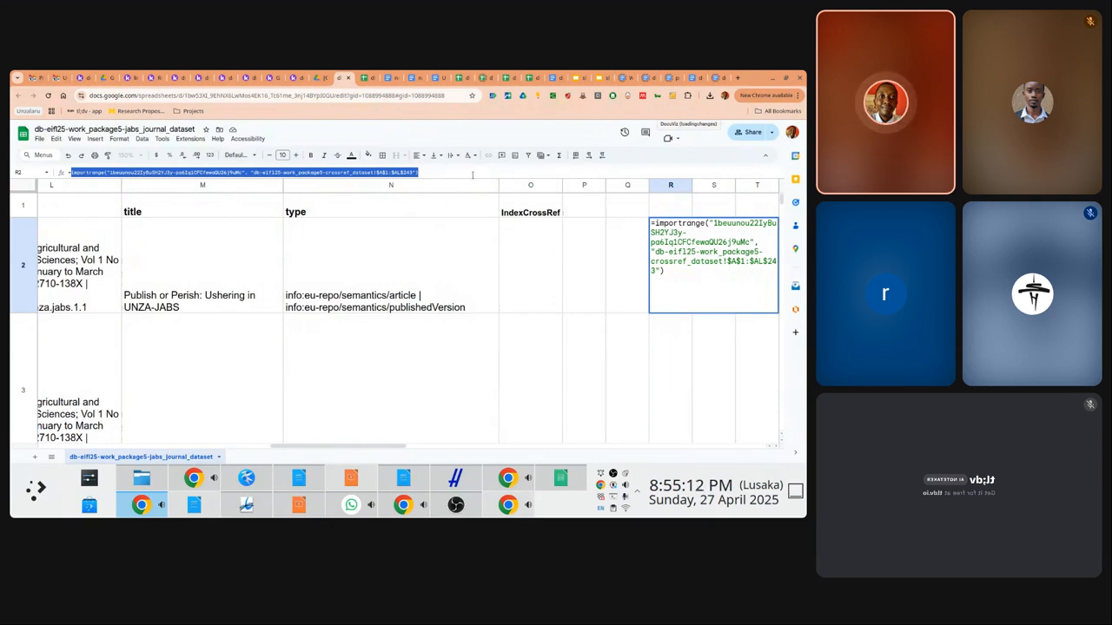
type("=")
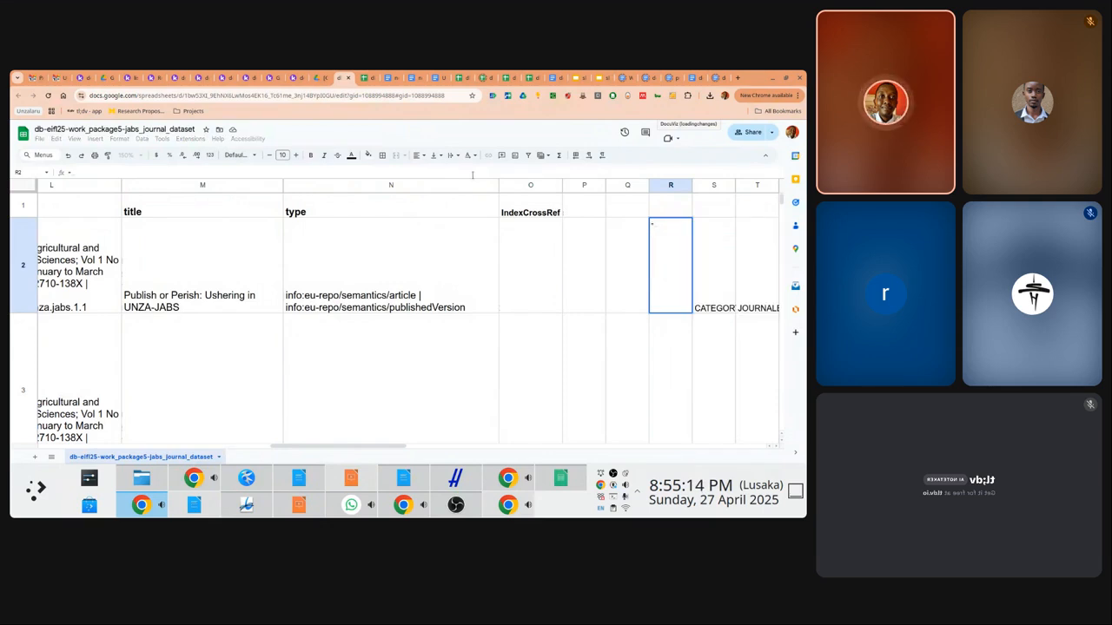
key("Return")
key("Return")
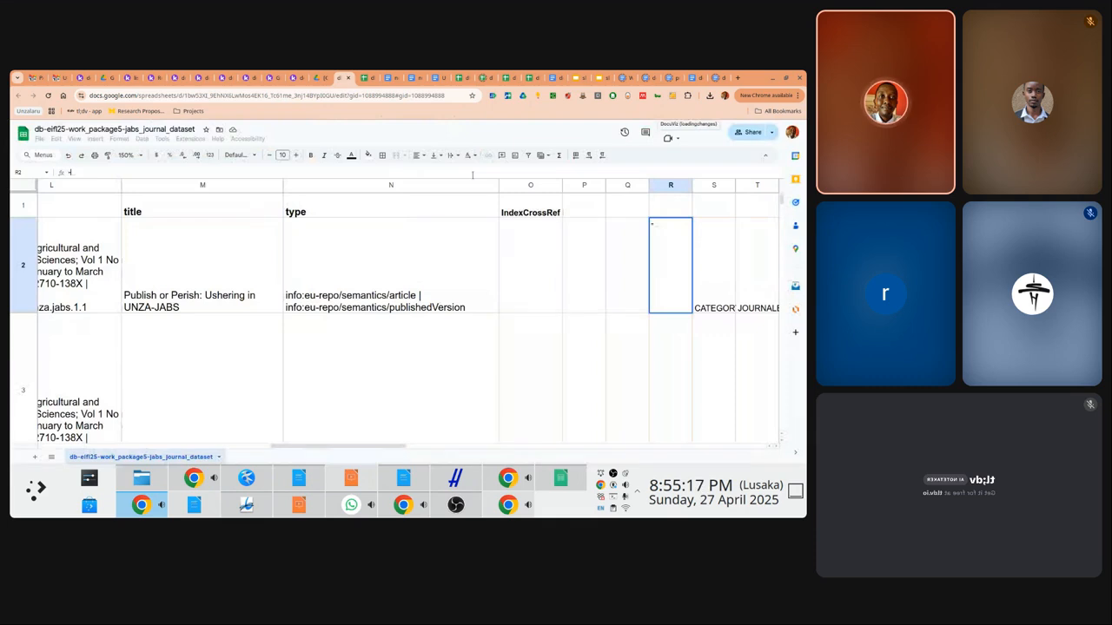
key("Escape")
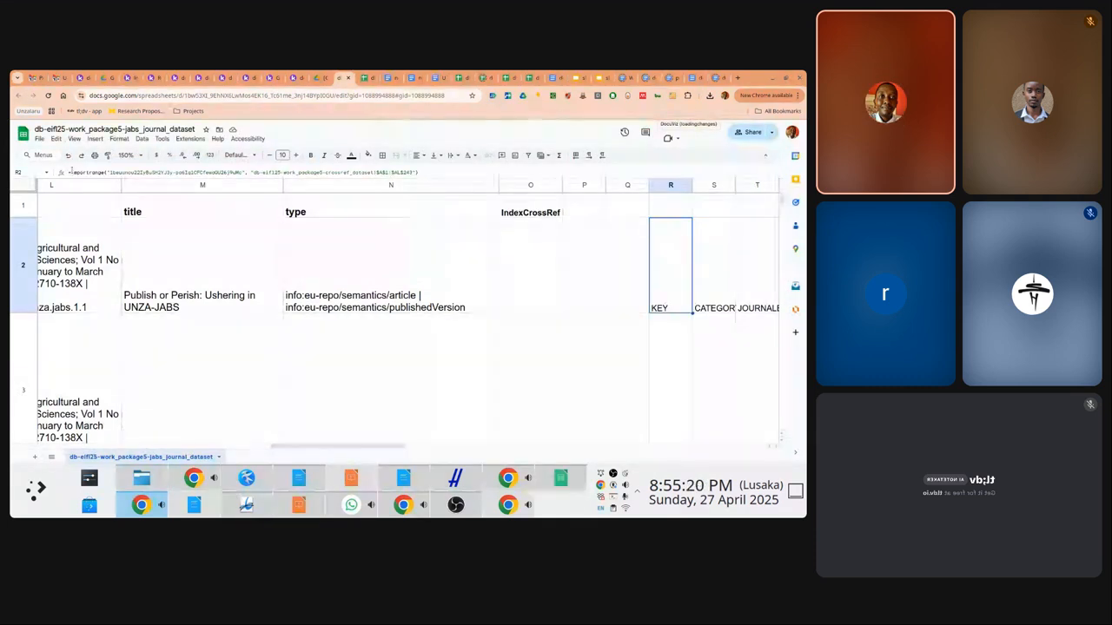
left_click_drag(69, 172, 419, 173)
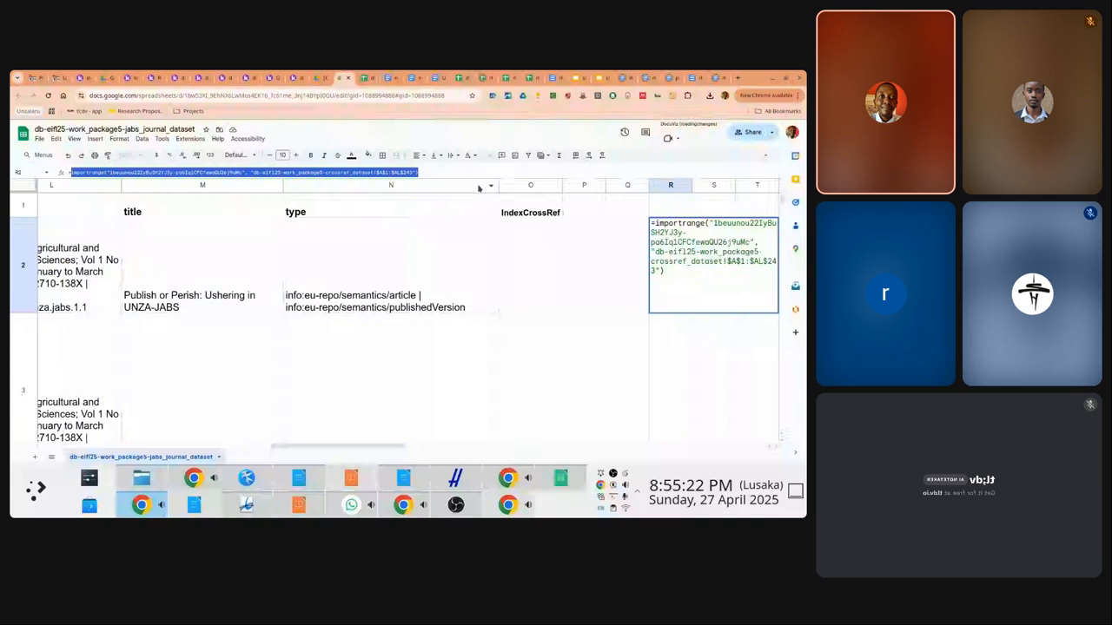
key("Escape")
key("Delete")
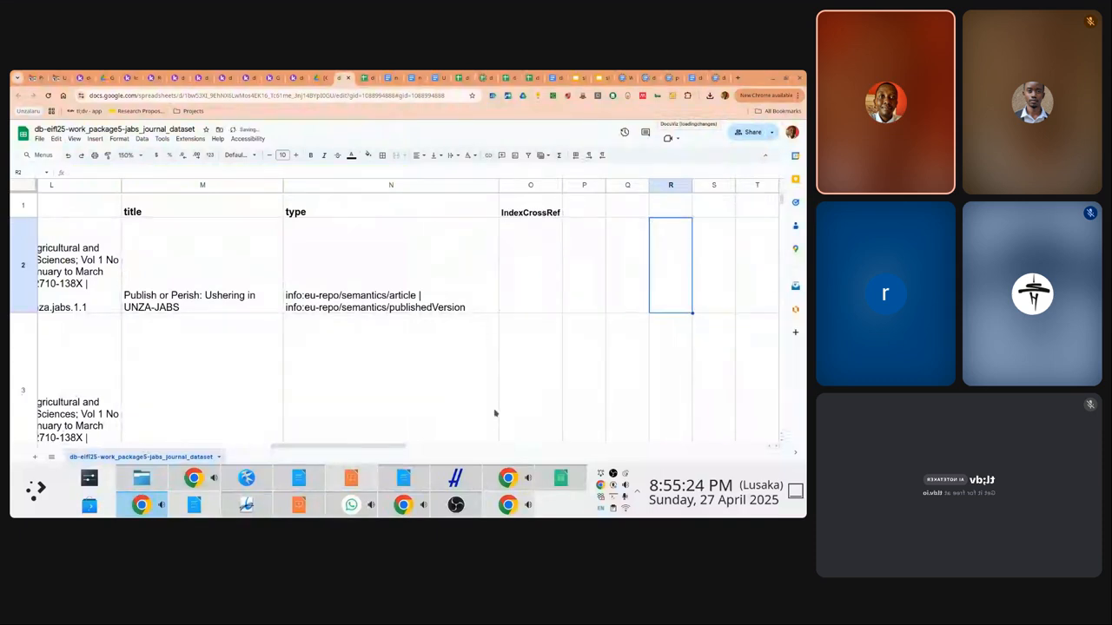
Paste the IMPORTRANGE formula into new Kate document Untitled (13), enlarged, then return to the sheet
left_click(259, 481)
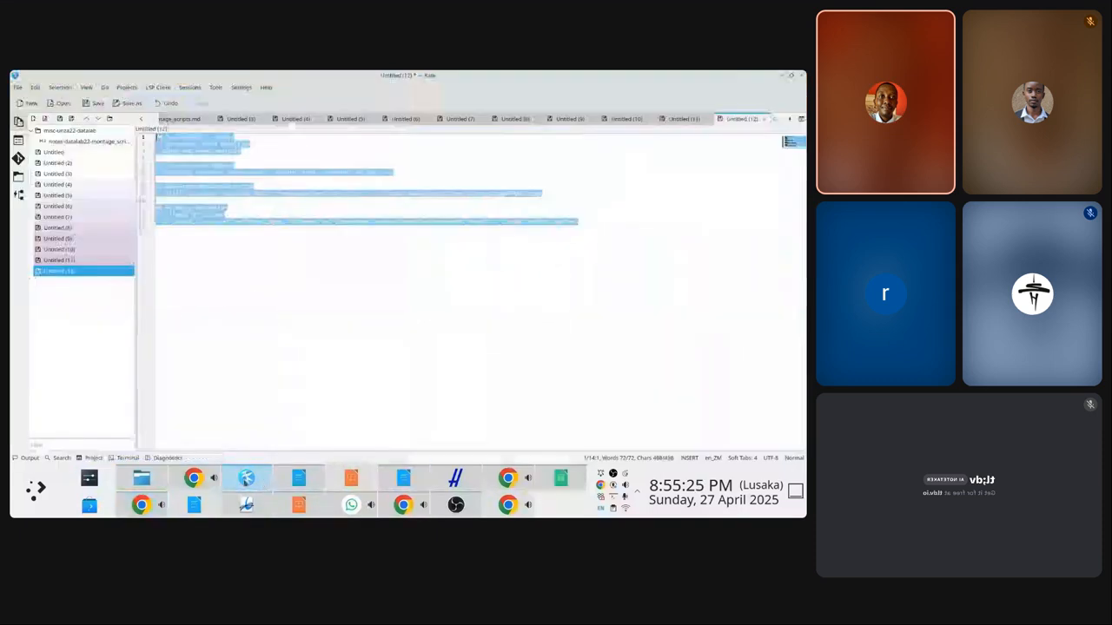
left_click(21, 103)
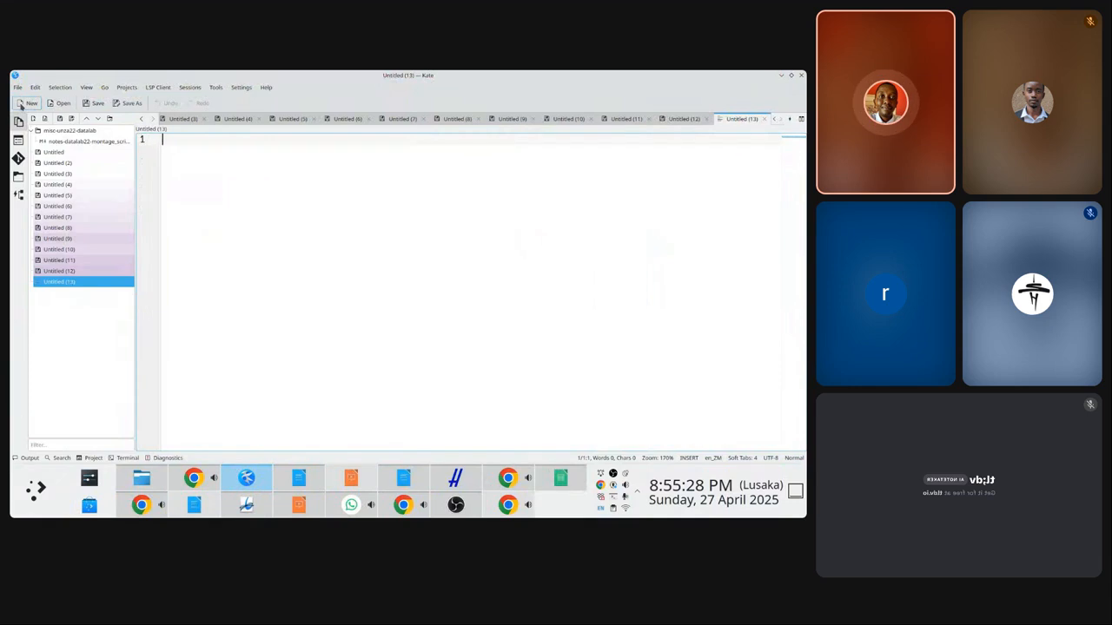
key("ctrl+v")
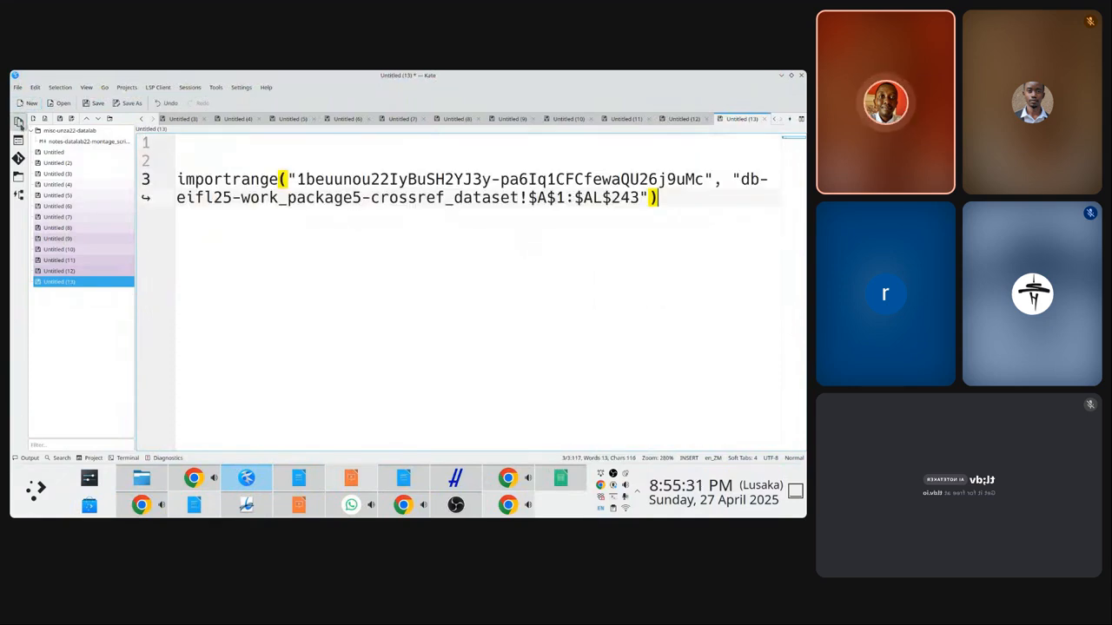
left_click(18, 122)
key("ctrl+plus")
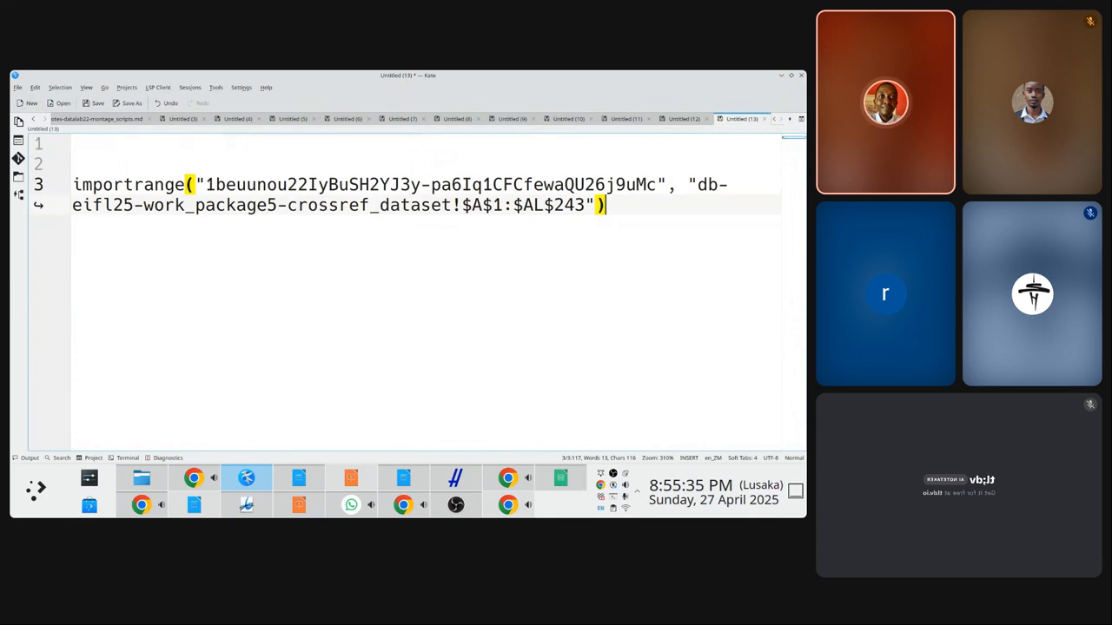
key("alt+Tab")
Enter =vlookup(A2, importrange(...), 1, false) in O2 so it returns 321
left_click(544, 245)
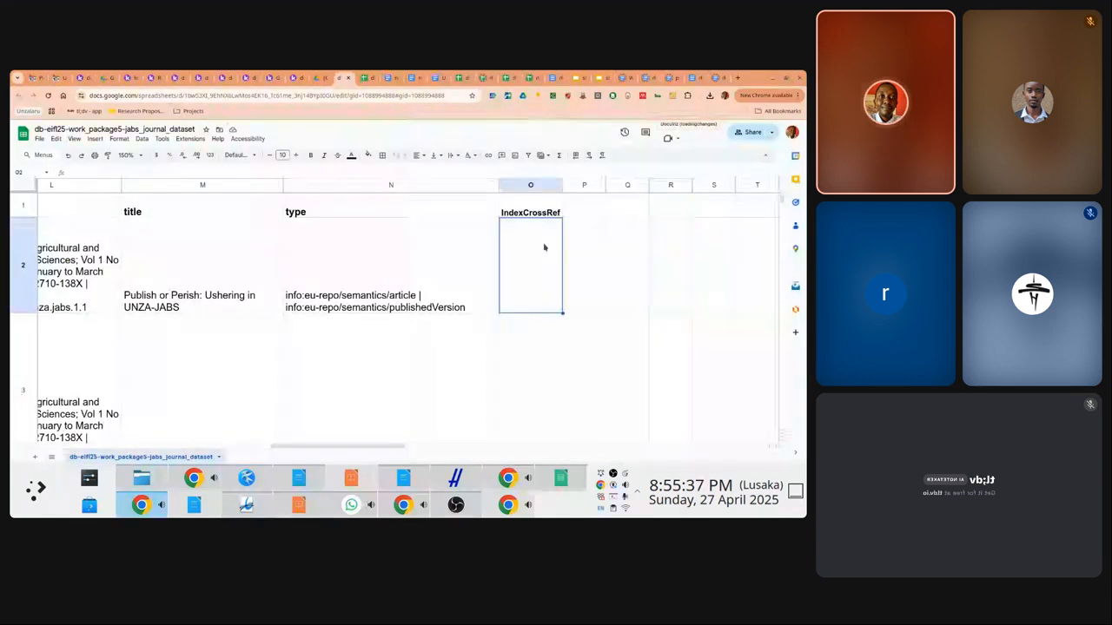
type("=vlookup")
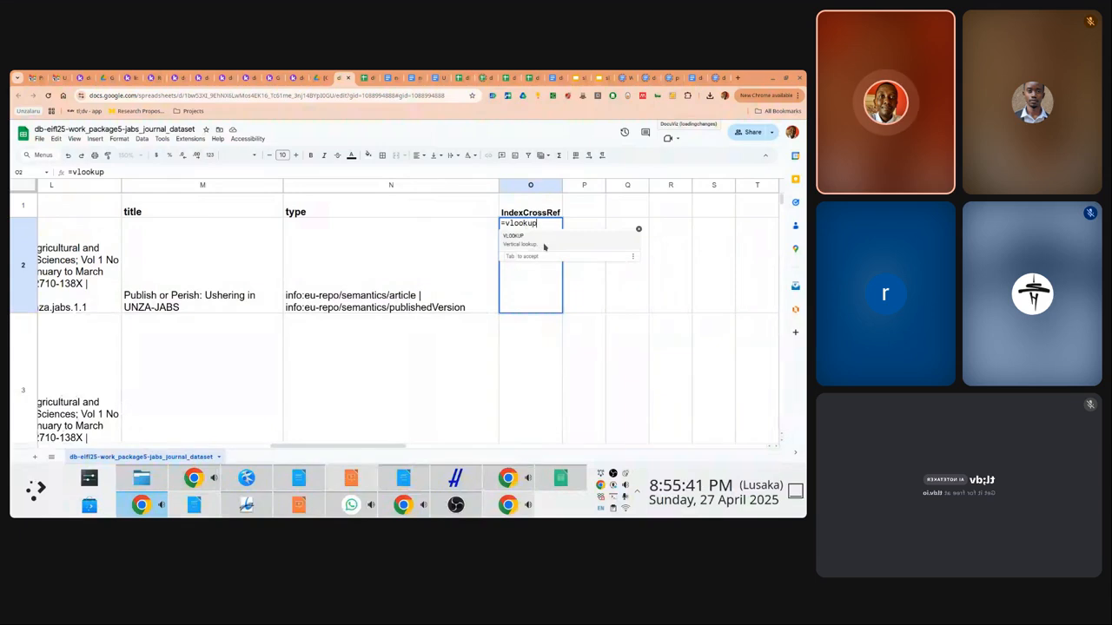
type("(")
key("Left")
key("Left")
key("Left")
key("Left")
key("Left")
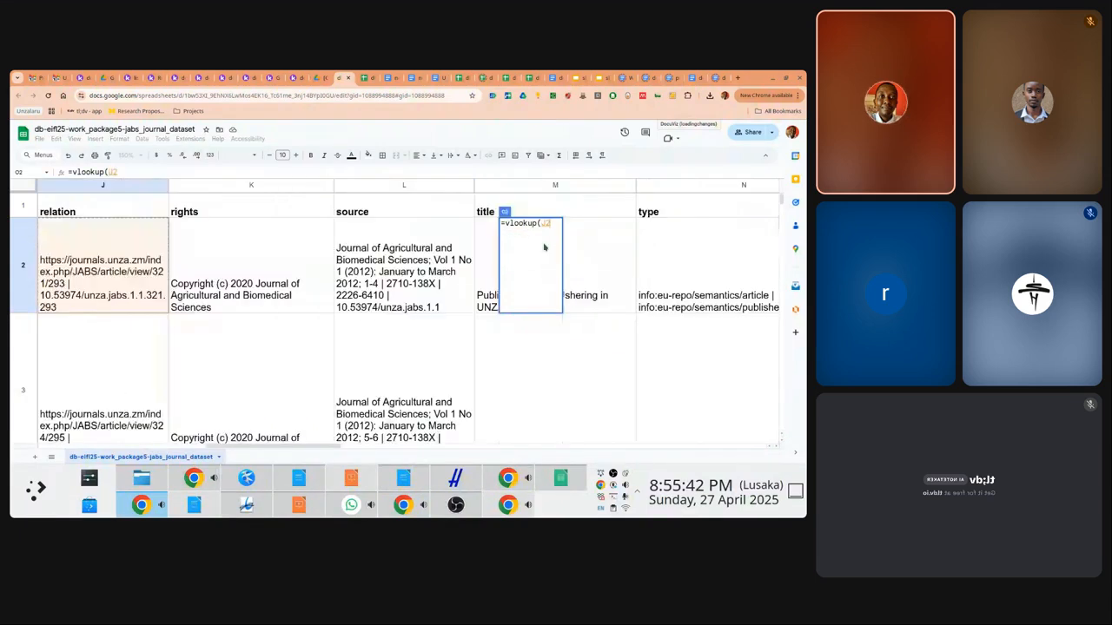
key("Left")
key("Left")
key("Left")
key("Left")
key("Left")
key("Left")
key("Left")
key("Left")
key("Left")
key("Right")
key("Left")
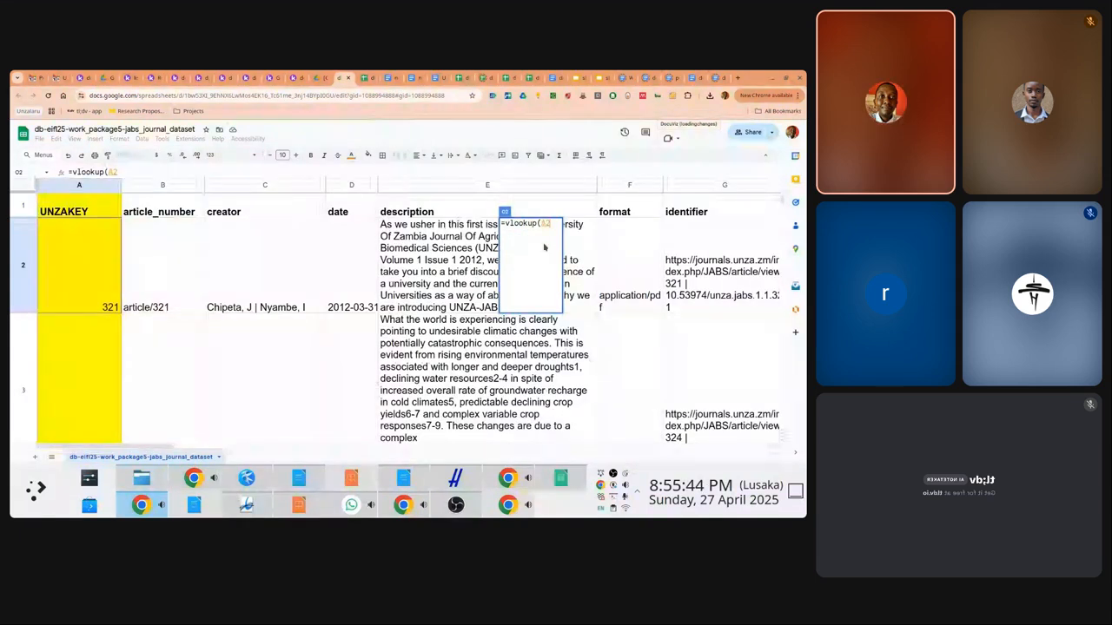
type(",")
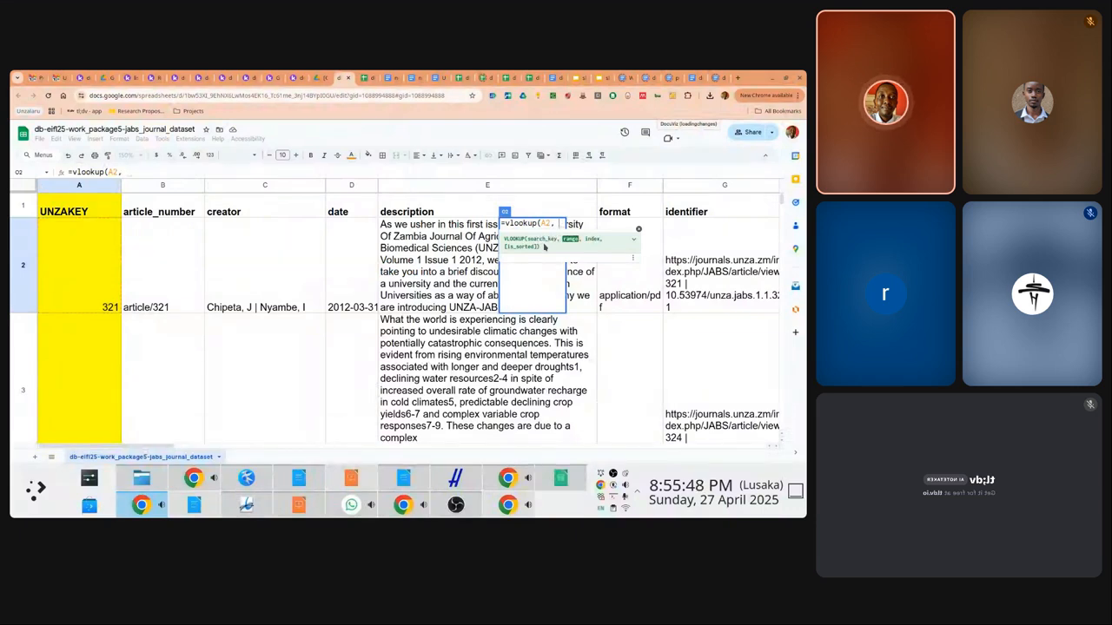
key("ctrl+v")
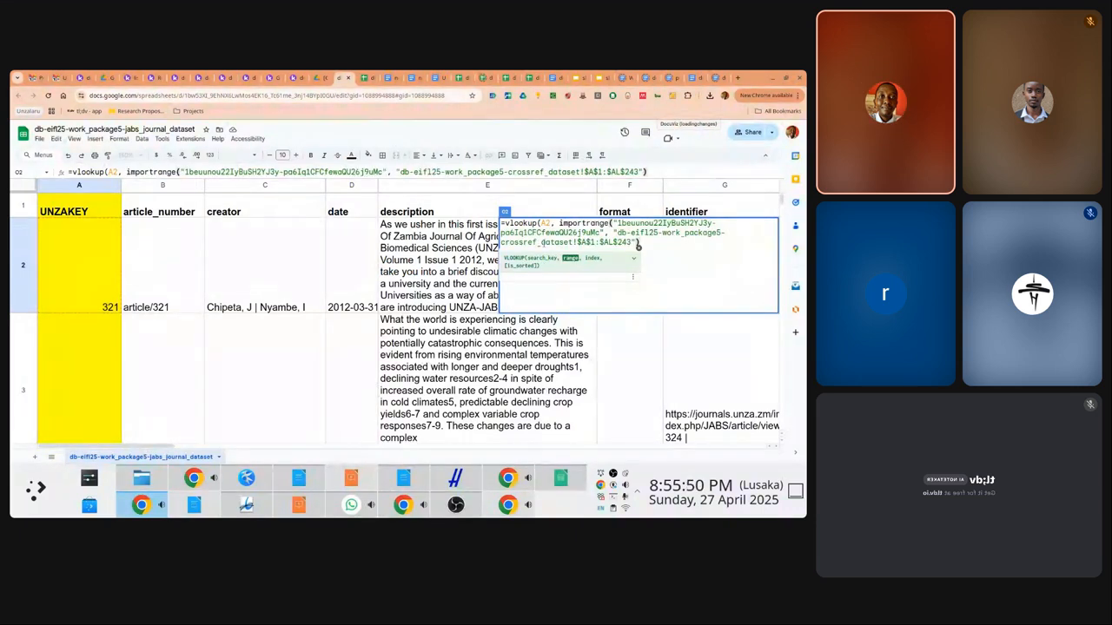
type(",")
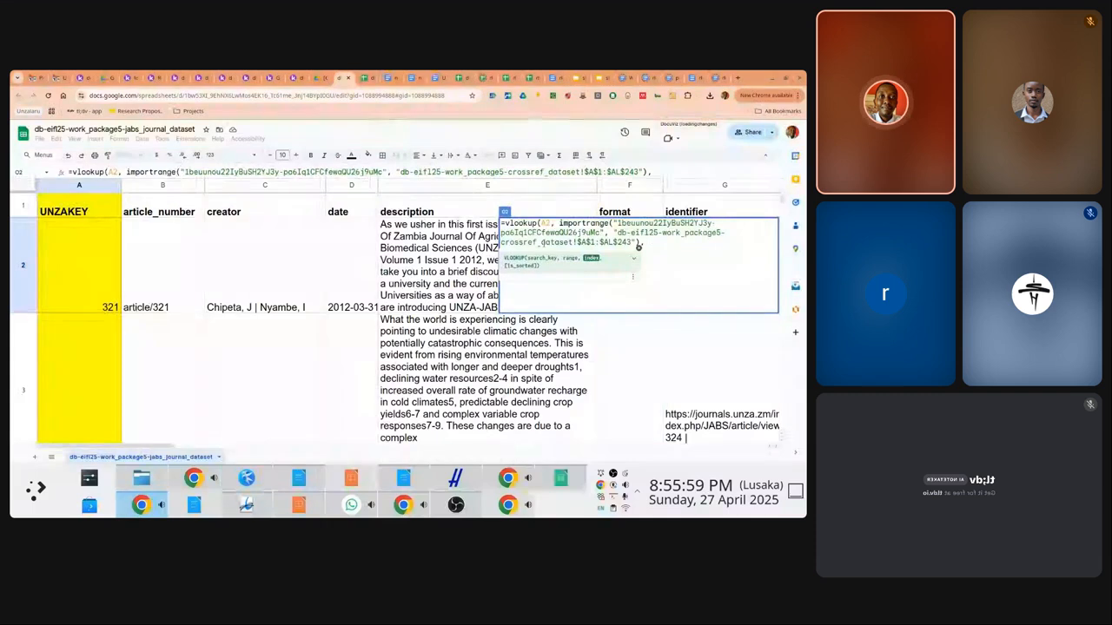
type("1")
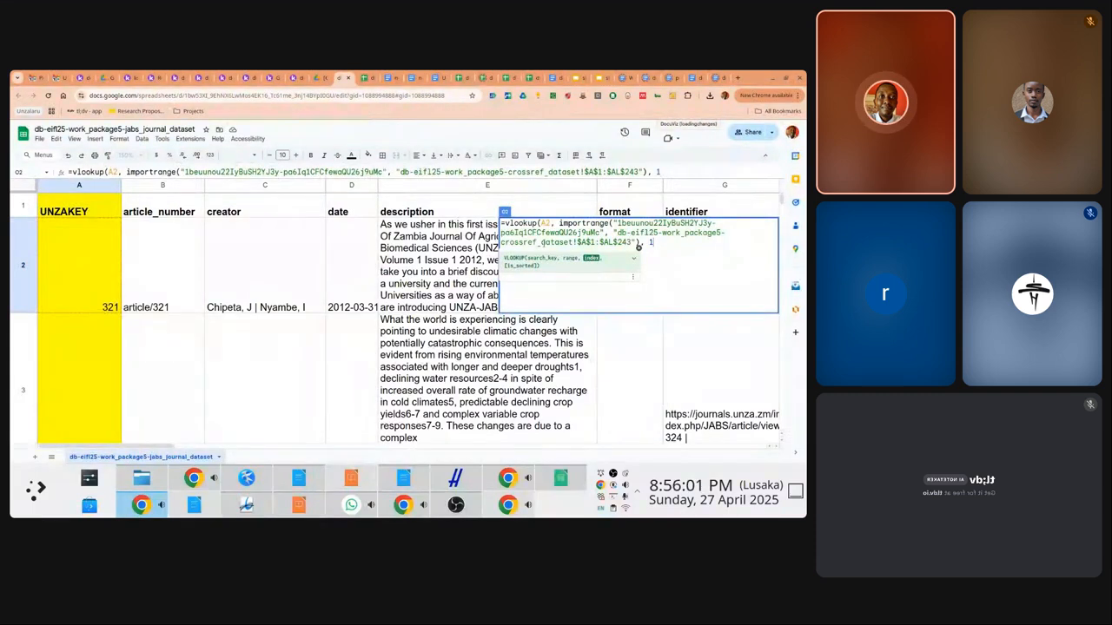
type(", false")
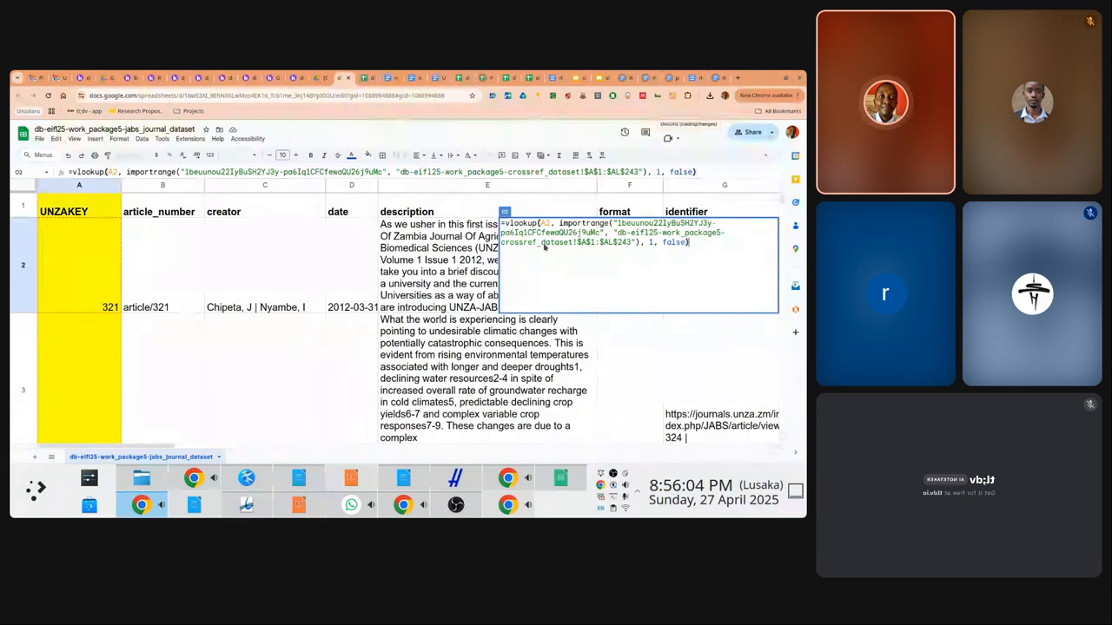
key("Return")
key("Right")
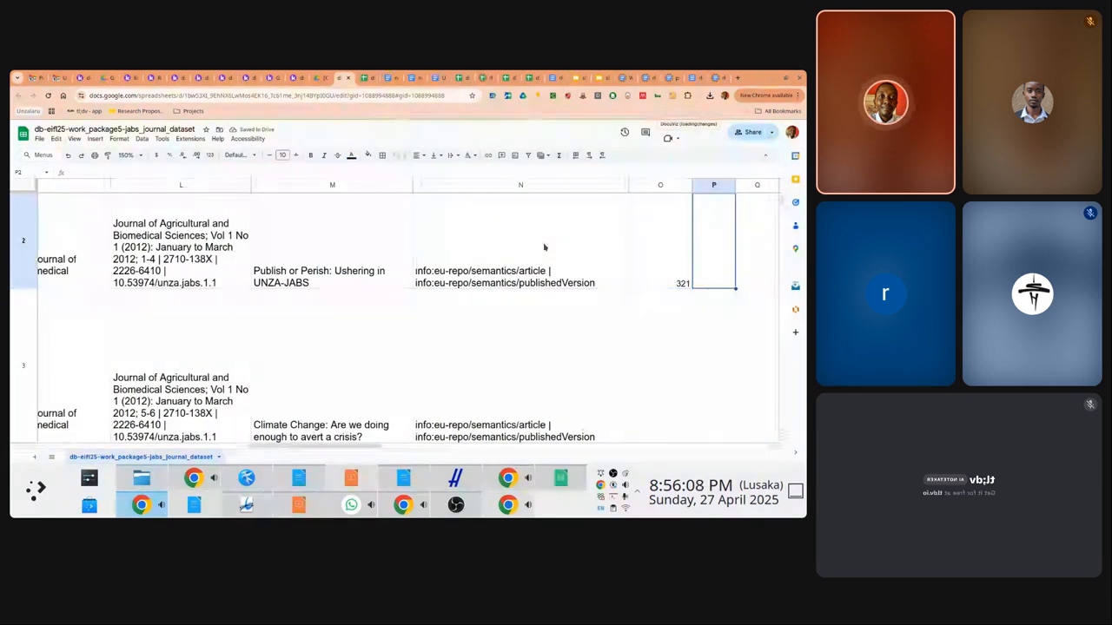
Check the lookup formula in O2 and the IndexCrossRef cells below it
key("Left")
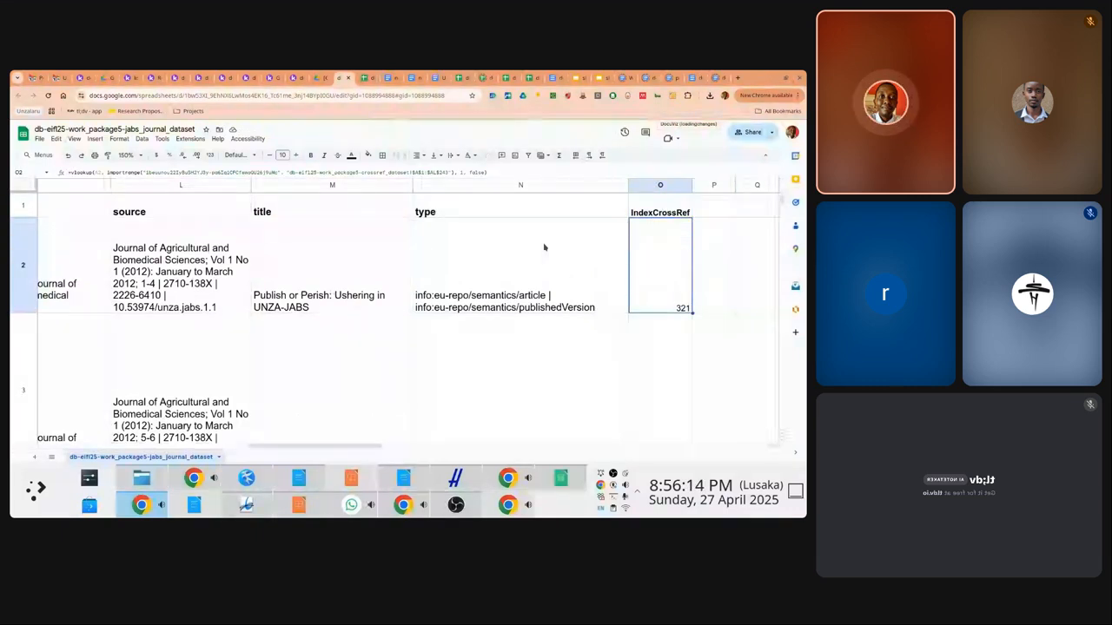
key("Down")
key("Down")
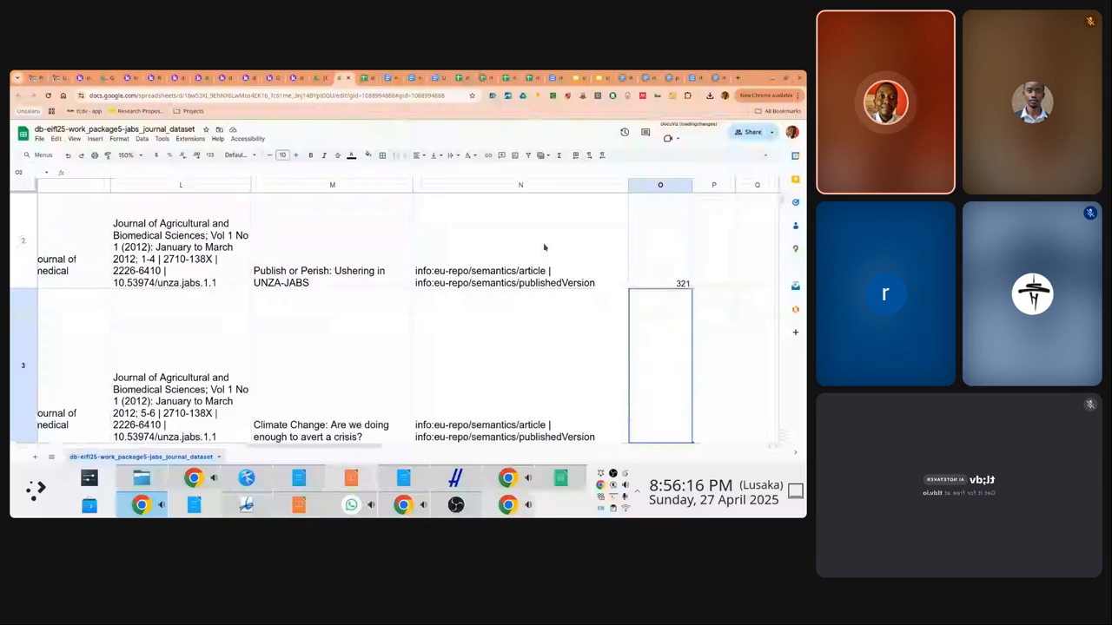
key("Up")
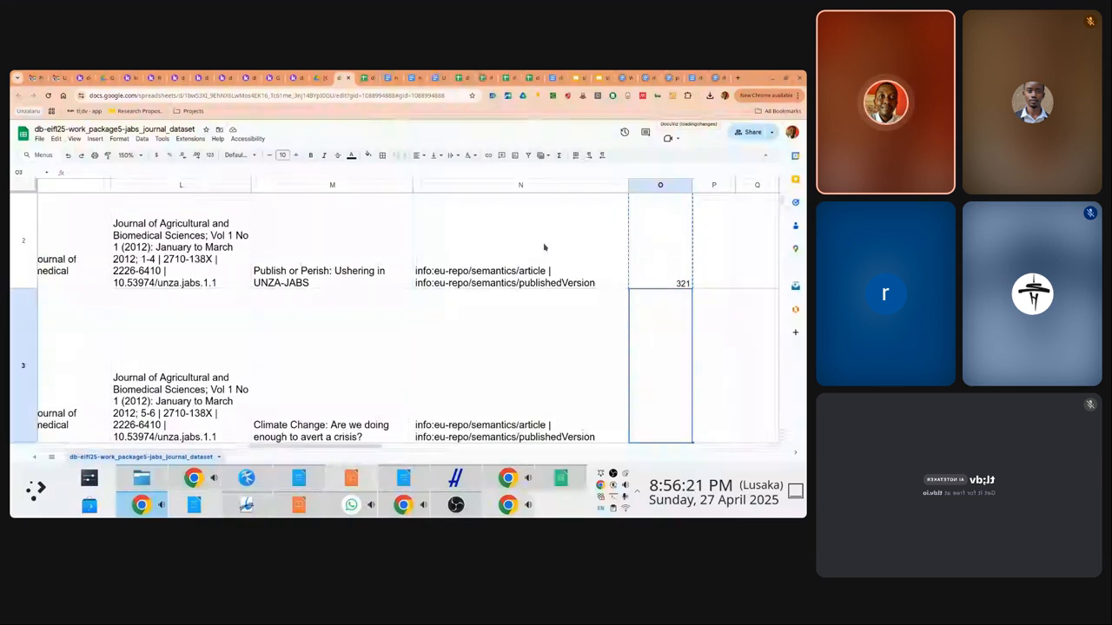
key("Up")
scroll(544, 248, "up", 1)
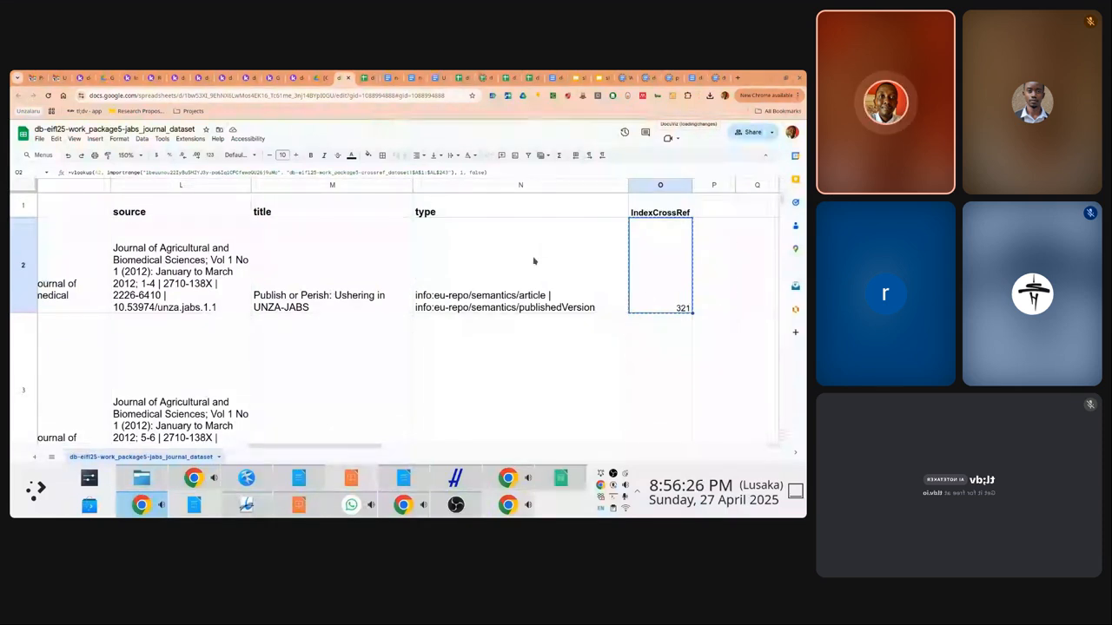
Select IndexCrossRef cells O3 through O102
left_click(658, 350)
key("shift+Down")
key("shift+Down")
key("shift+Down")
key("shift+Down")
key("shift+Down")
key("shift+Down")
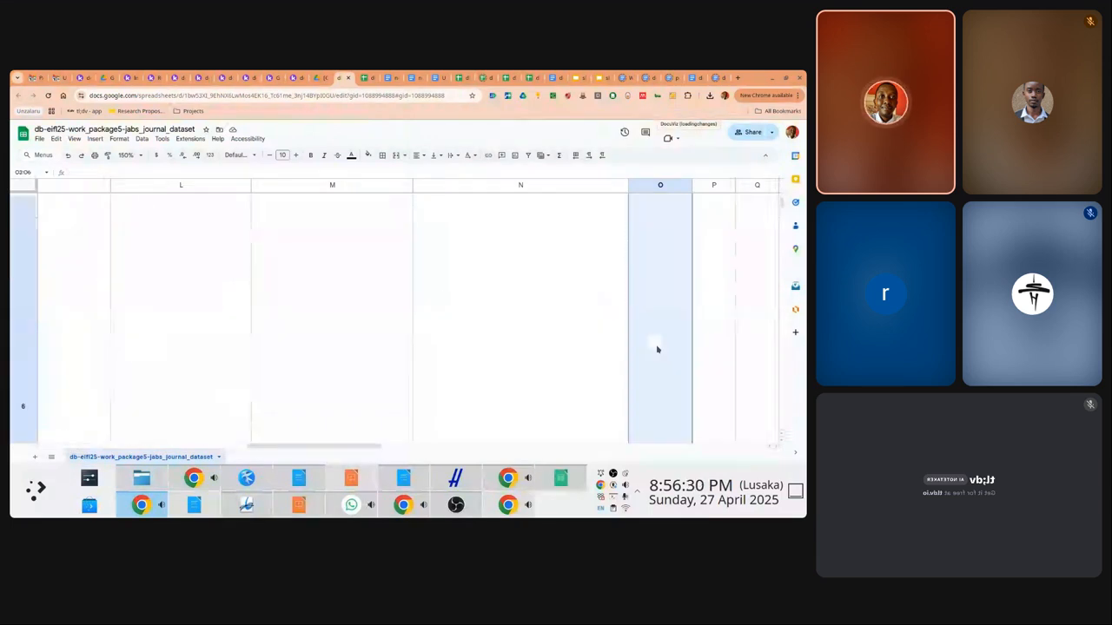
key("shift+Down")
key("shift+Down")
key("shift+Down")
key("shift+Down")
key("shift+Down")
key("shift+Down")
key("shift+Down")
key("shift+Down")
key("shift+Down")
key("shift+Down")
key("shift+Down")
key("shift+Down")
key("shift+Down")
key("shift+Down")
key("shift+Down")
key("shift+Down")
key("shift+Down")
key("shift+Down")
key("shift+Down")
key("shift+Down")
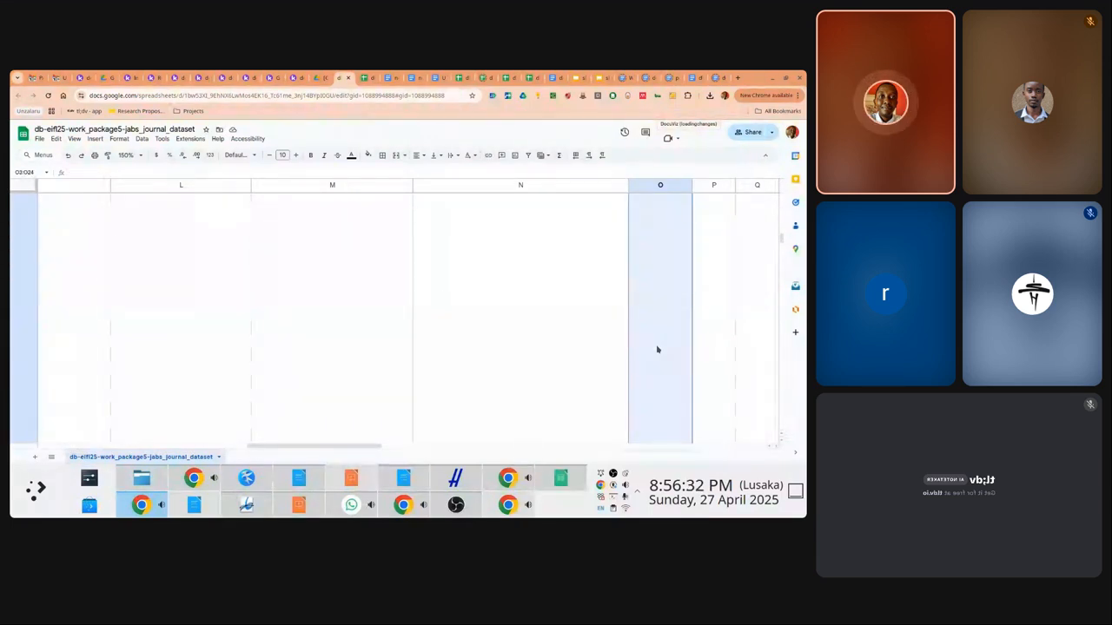
key("shift+Down")
key("shift+Down")
key("shift+Down")
key("shift+Down")
key("shift+Down")
key("shift+Down")
key("shift+Down")
key("shift+Down")
key("shift+Down")
key("shift+Down")
key("shift+Down")
key("shift+Down")
key("shift+Down")
key("shift+Down")
key("shift+Down")
key("shift+Down")
key("shift+Down")
key("shift+Down")
key("shift+Down")
key("shift+Down")
key("shift+Down")
key("shift+Down")
key("shift+Down")
key("shift+Down")
key("shift+Down")
key("shift+Down")
key("shift+Down")
key("shift+Down")
key("shift+Down")
key("shift+Down")
key("shift+Down")
key("shift+Down")
key("shift+Down")
key("shift+Down")
key("shift+Down")
key("shift+Down")
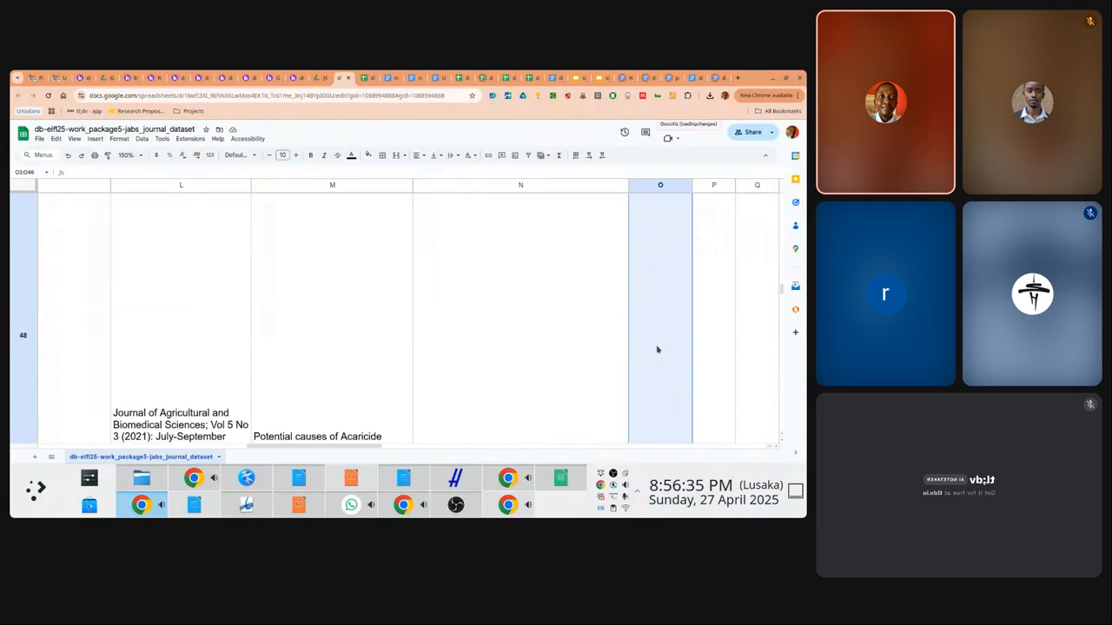
key("shift+Down")
key("shift+Down")
key("shift+Down")
key("shift+Down")
key("shift+Down")
key("shift+Down")
key("shift+Down")
key("shift+Down")
key("shift+Down")
key("shift+Down")
key("shift+Down")
key("shift+Down")
key("shift+Down")
key("shift+Down")
key("shift+Down")
key("shift+Down")
key("shift+Down")
key("shift+Down")
key("shift+Down")
key("shift+Down")
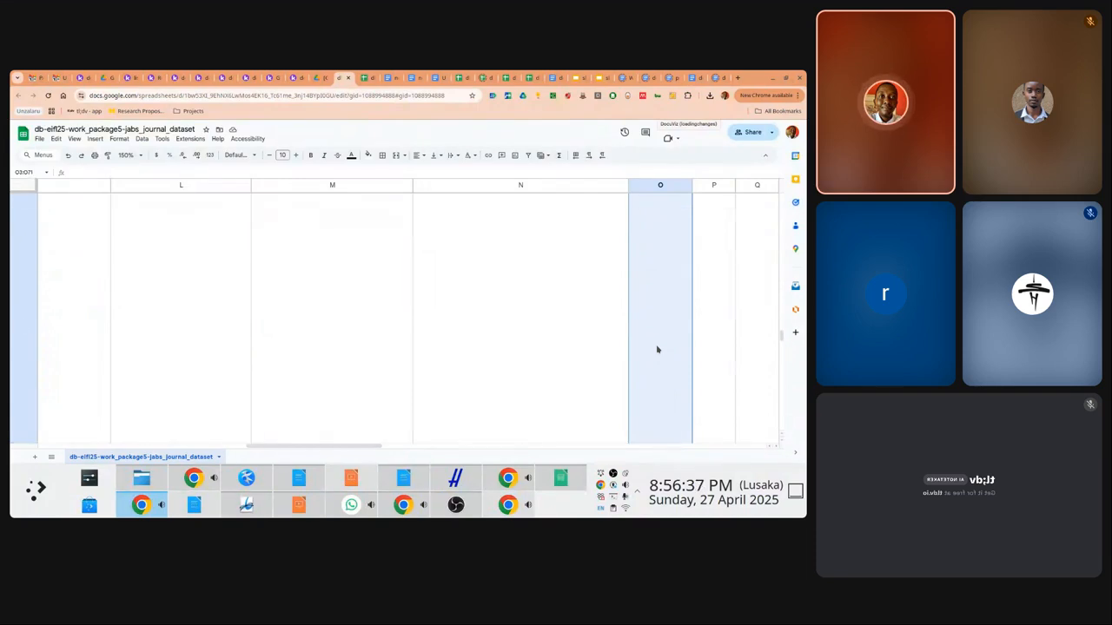
key("shift+Down")
key("shift+Down")
key("shift+Down")
key("shift+Down")
key("shift+Down")
key("shift+Down")
key("shift+Down")
key("shift+Down")
key("shift+Down")
key("shift+Down")
key("shift+Down")
key("shift+Down")
key("shift+Down")
key("shift+Down")
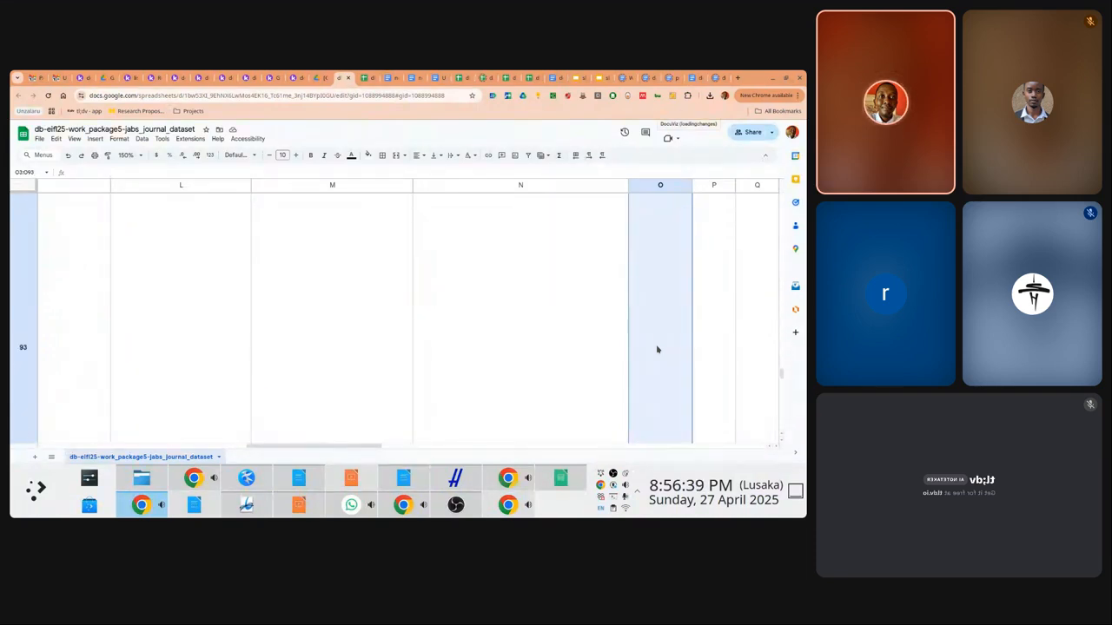
key("shift+Down")
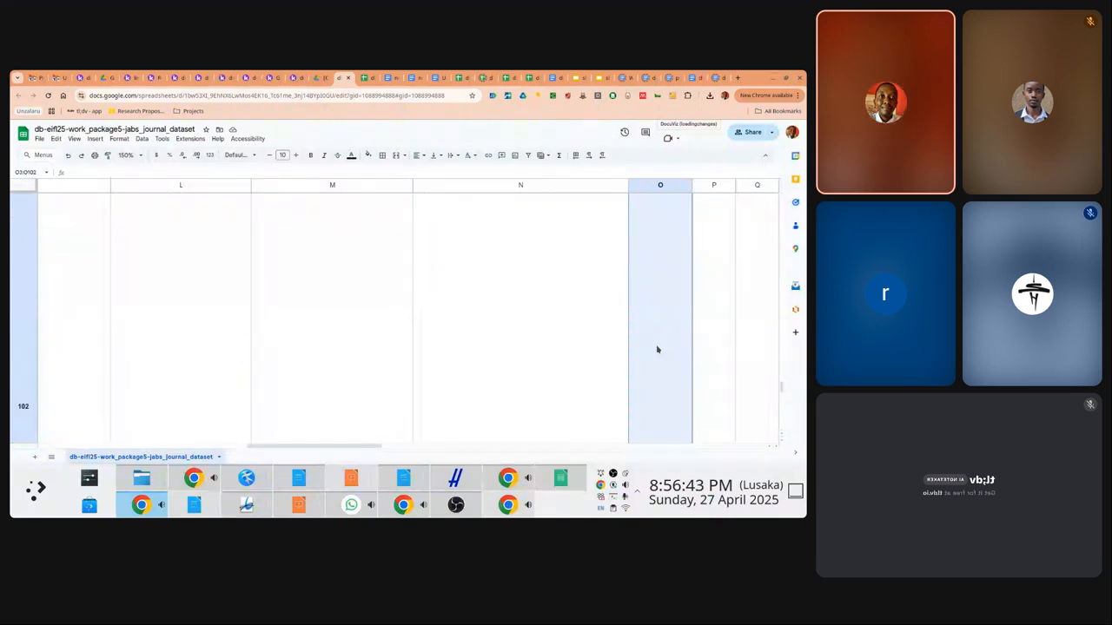
Paste only the O2 formula into O3:O102, giving results like 1220 and 1102
right_click(658, 349)
mouse_move(702, 228)
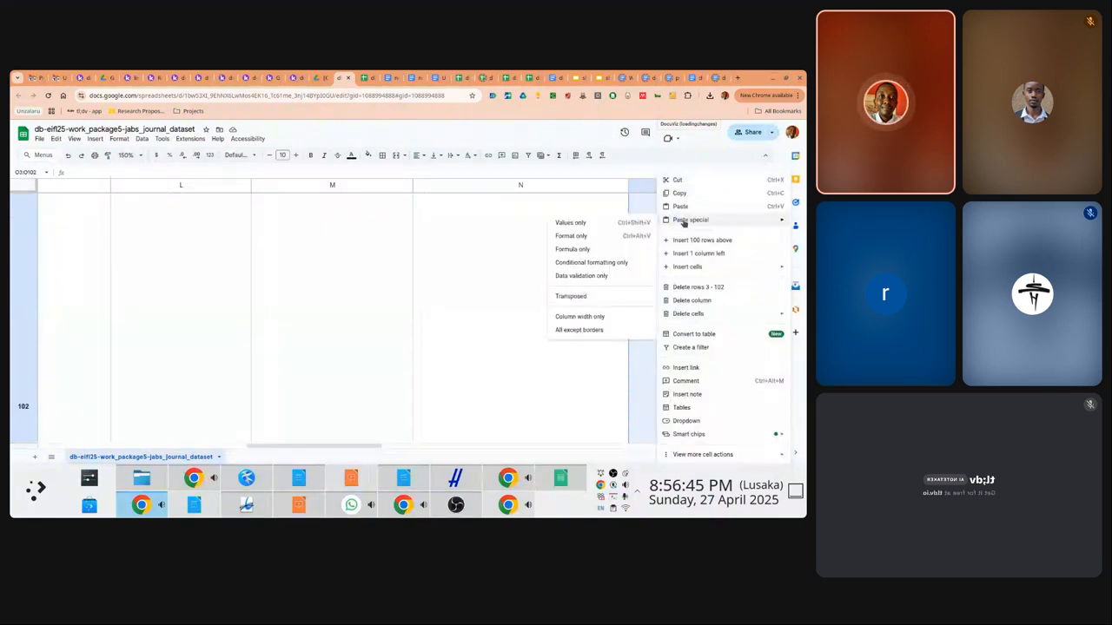
left_click(574, 250)
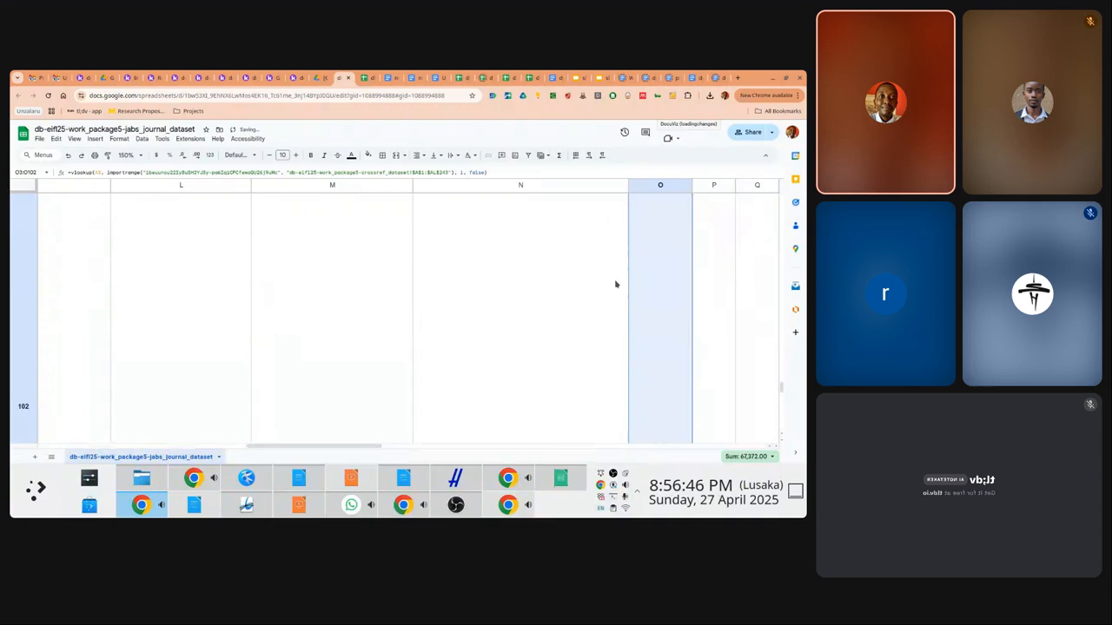
Shorten the overly tall row 103 and scroll back up the sheet
left_click(679, 338)
key("Down")
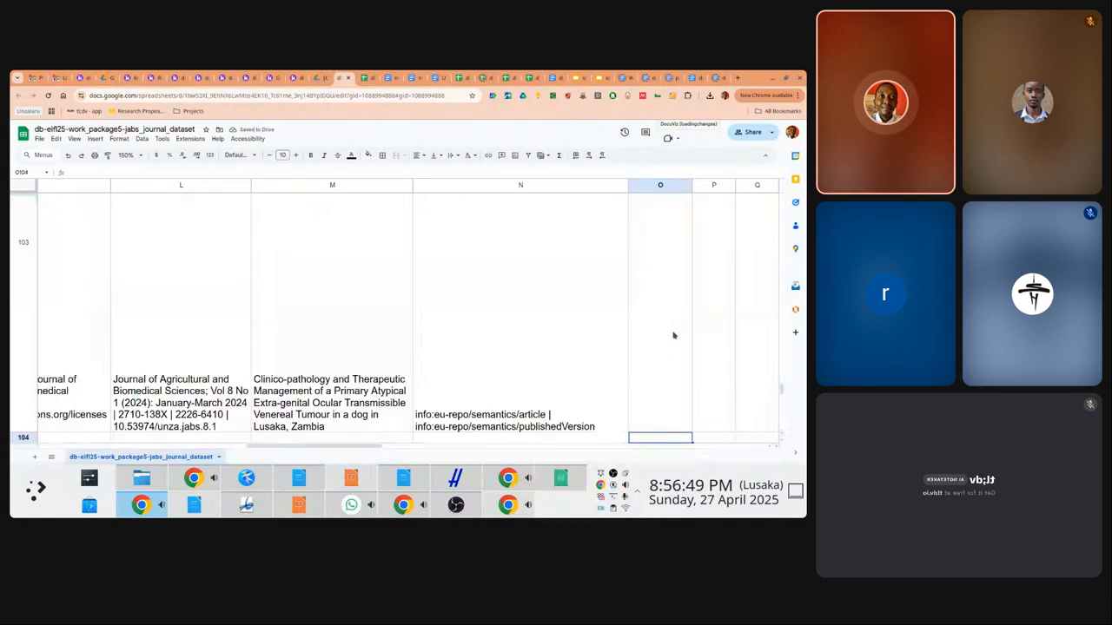
left_click_drag(24, 436, 26, 304)
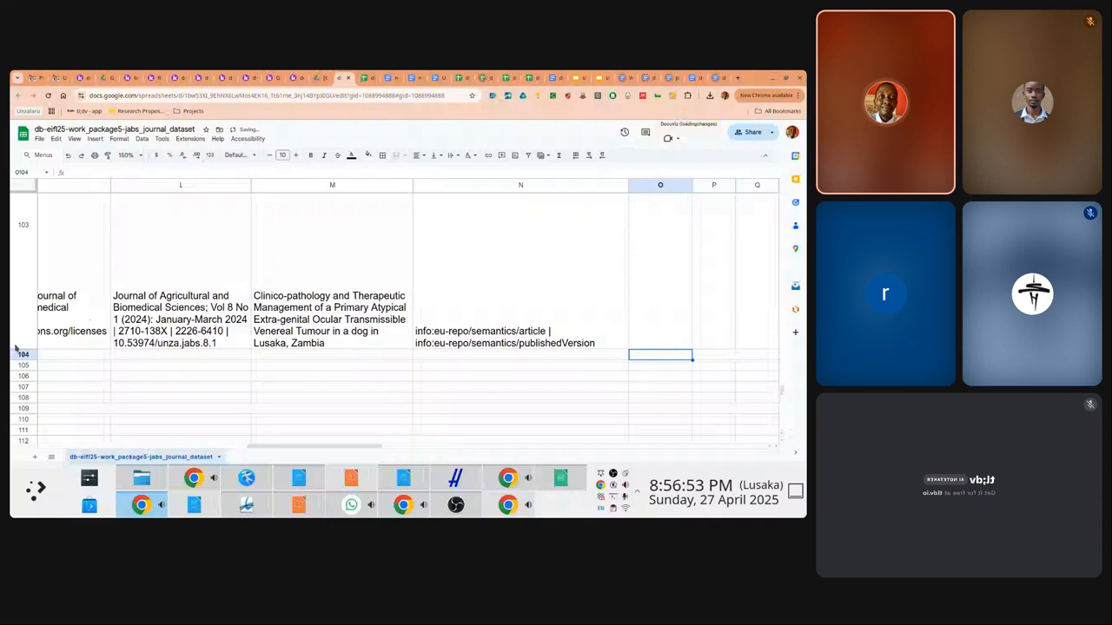
left_click_drag(24, 351, 23, 270)
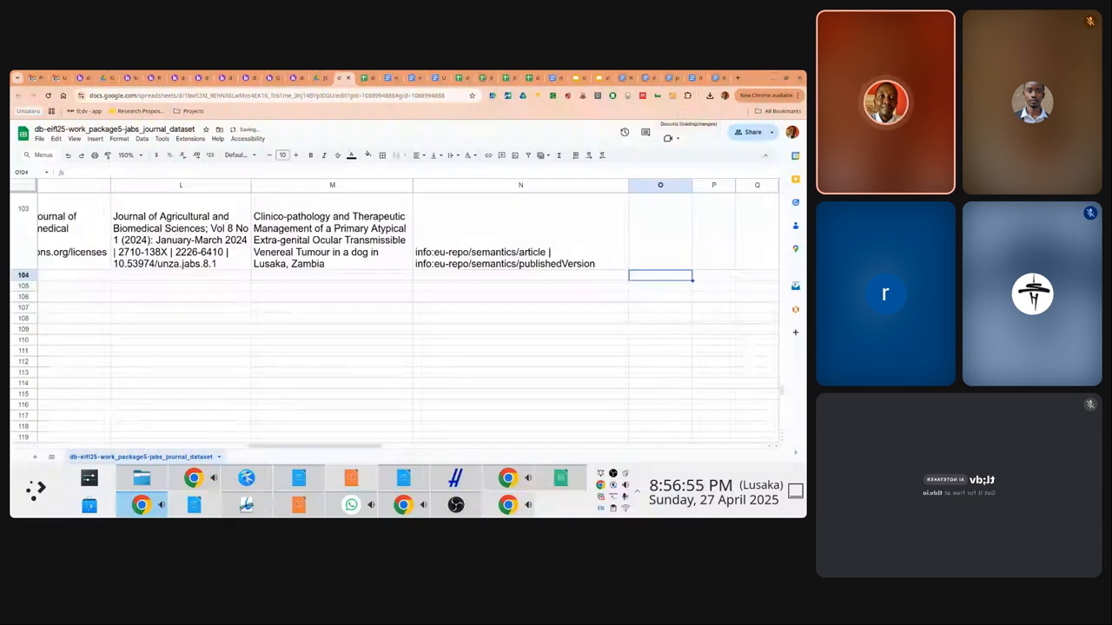
scroll(780, 387, "up", 2)
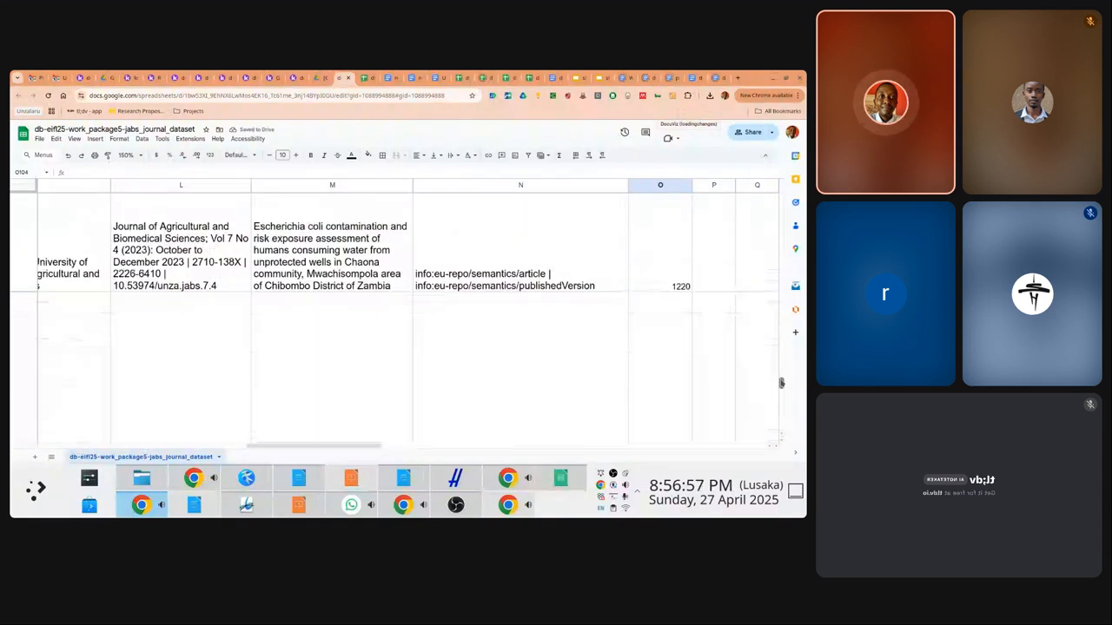
scroll(781, 383, "up", 5)
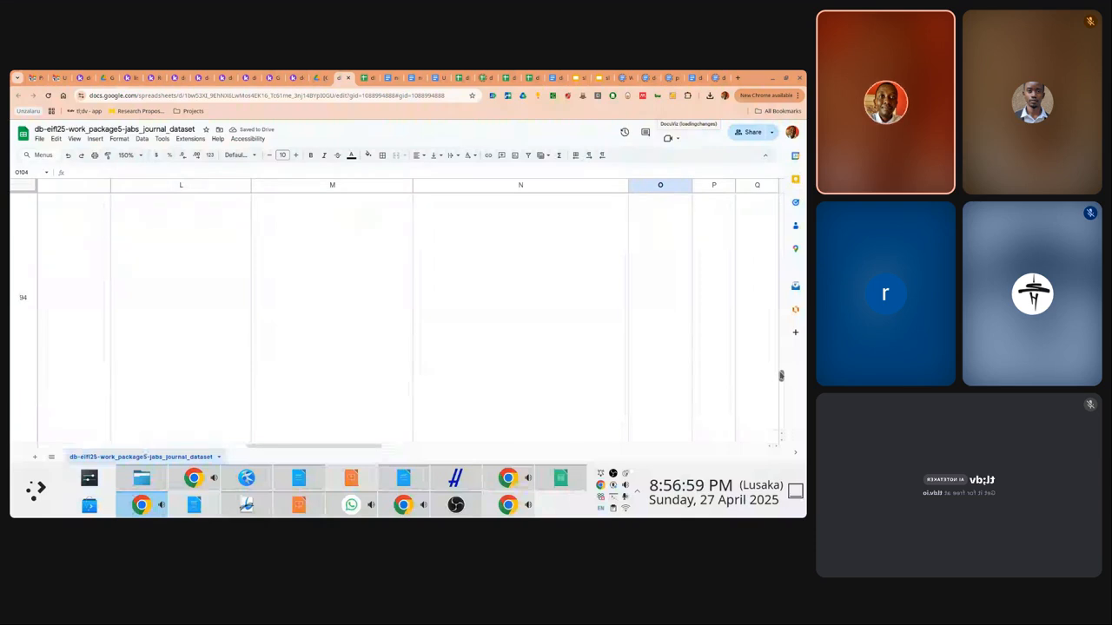
scroll(780, 370, "up", 5)
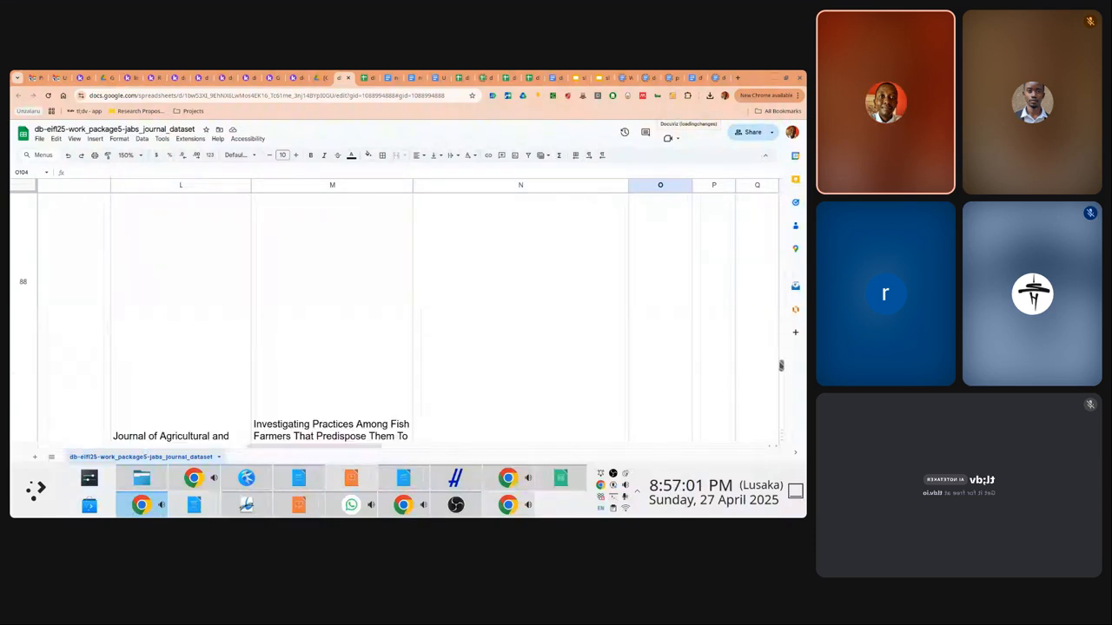
scroll(781, 362, "up", 5)
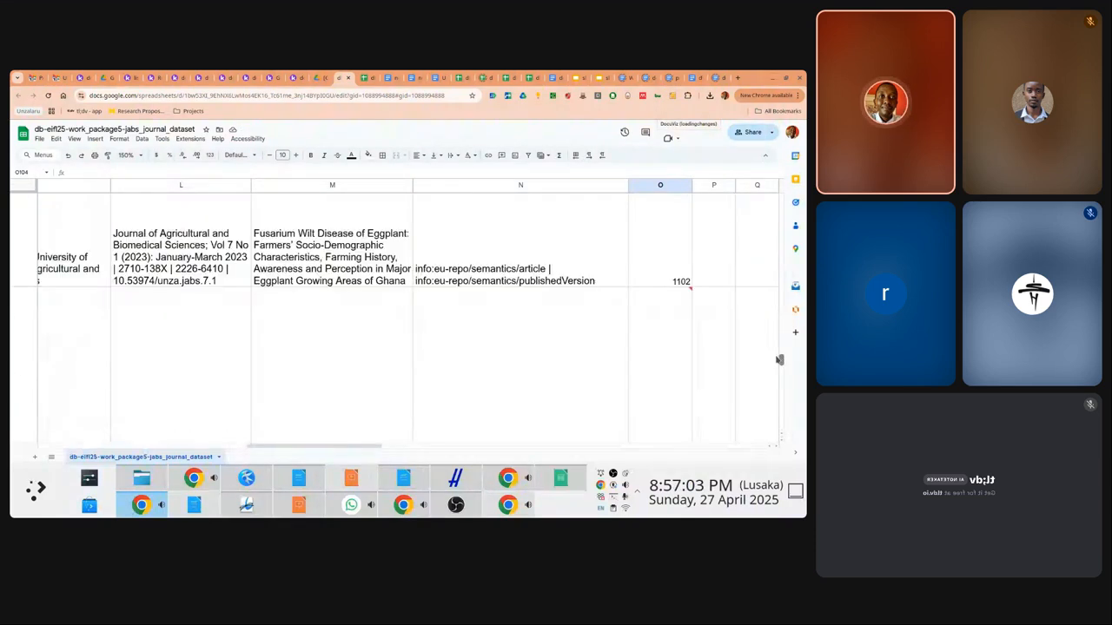
scroll(779, 359, "up", 5)
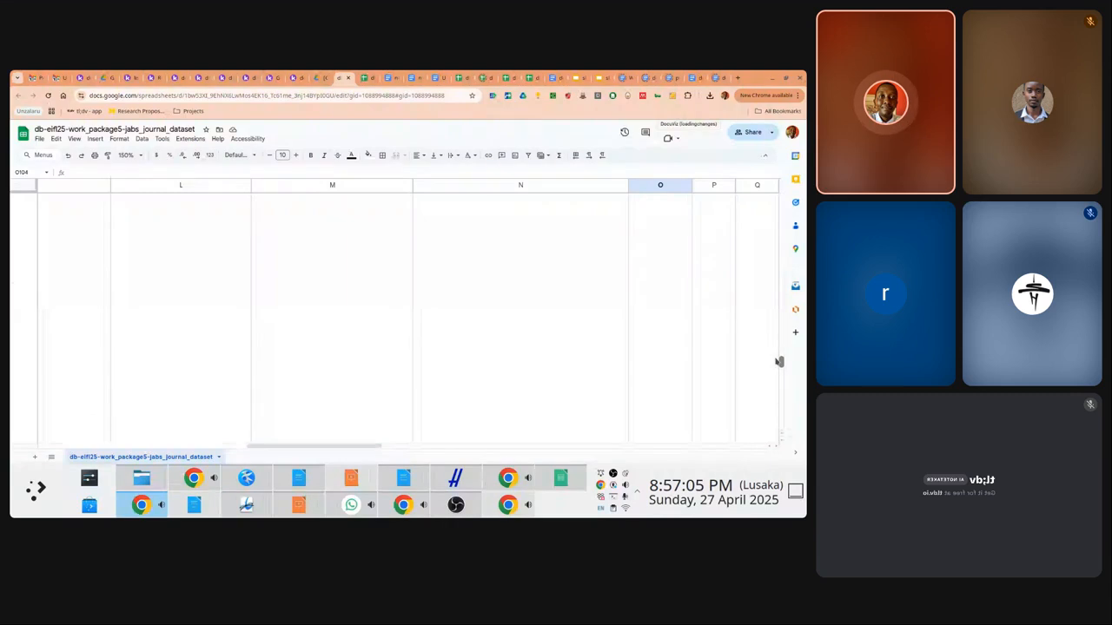
Inspect the #N/A lookup error in O85 and its neighbouring cells in row 85
left_click(562, 250)
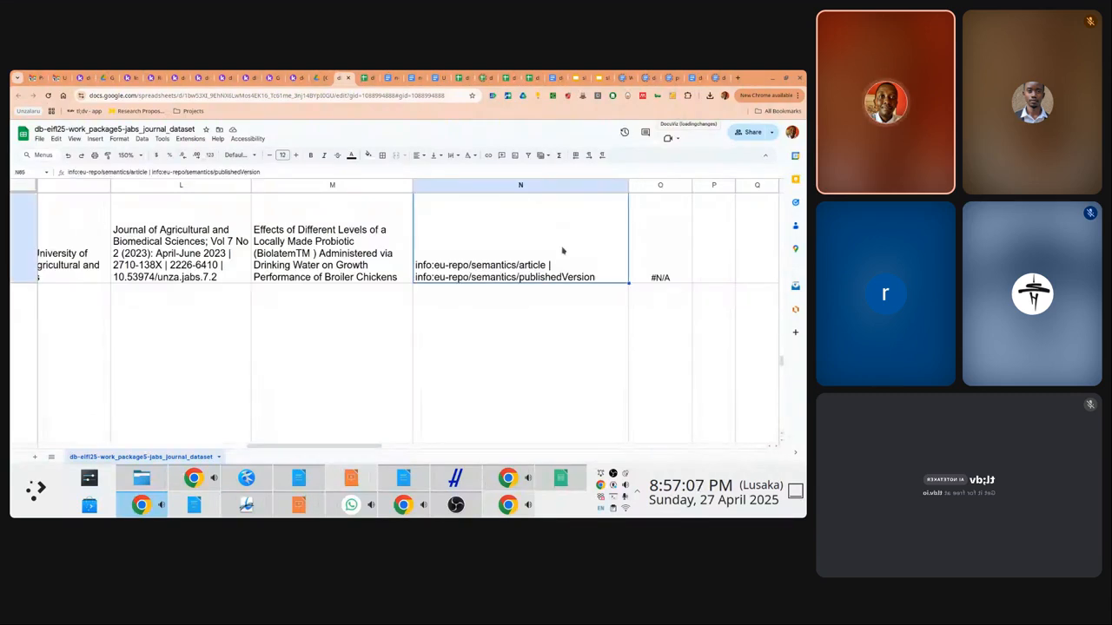
key("Right")
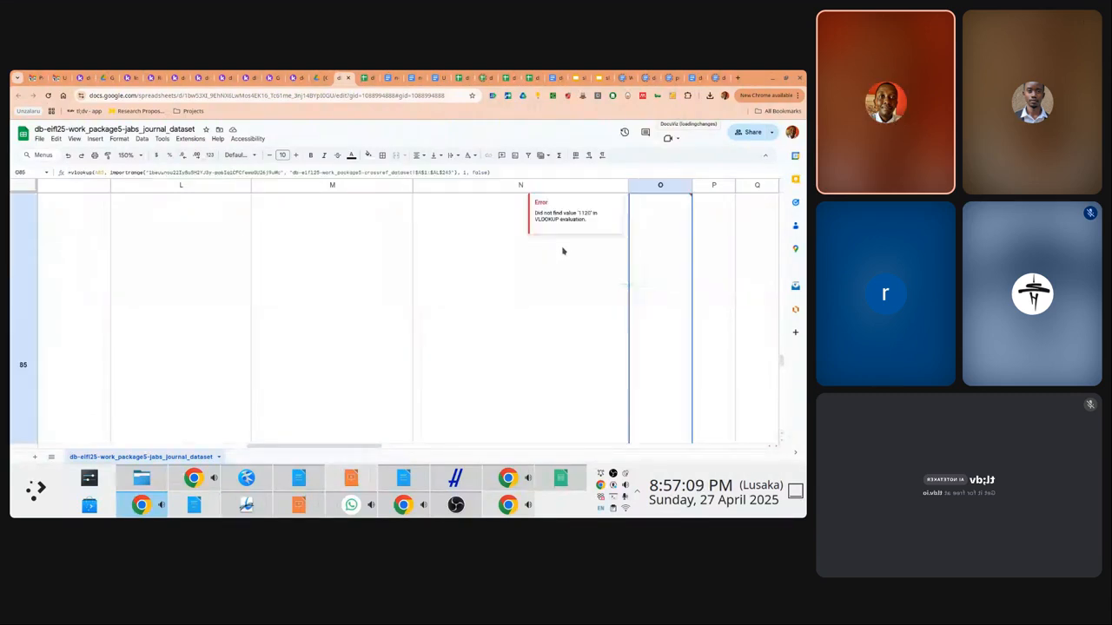
key("Left")
key("Left")
key("Right")
key("Right")
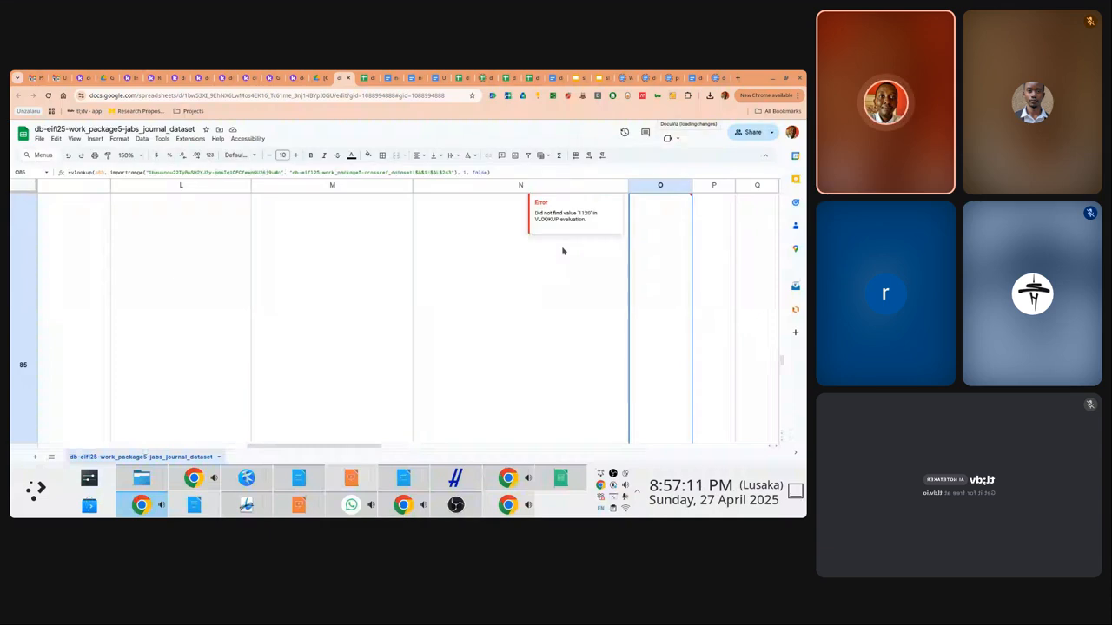
key("Up")
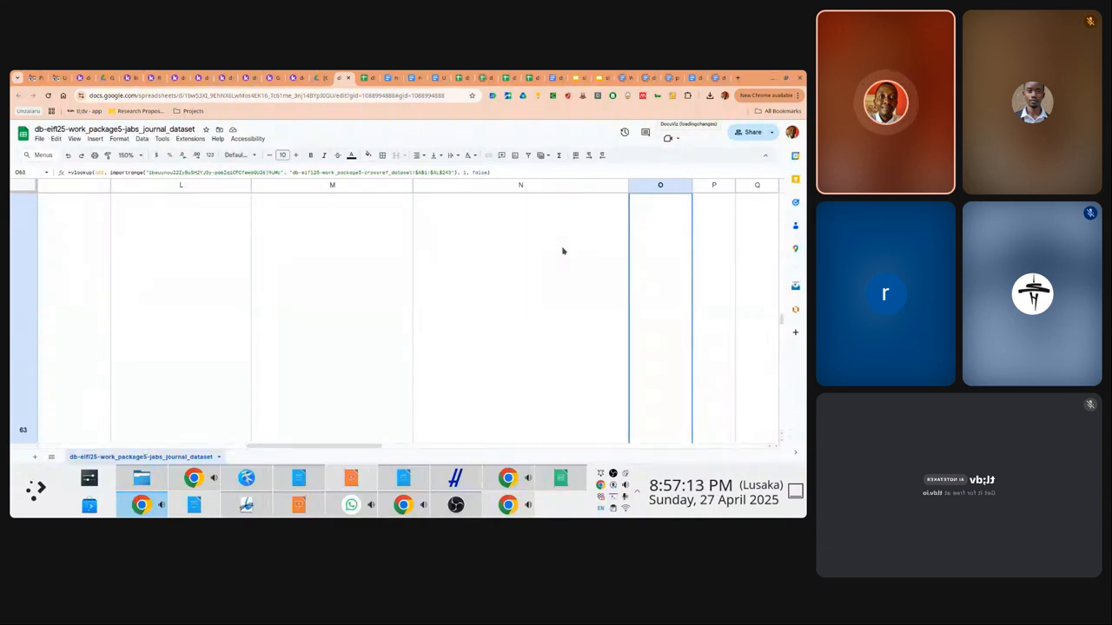
key("Down")
key("Up")
key("Up")
key("Up")
key("Up")
key("Up")
key("Up")
key("Up")
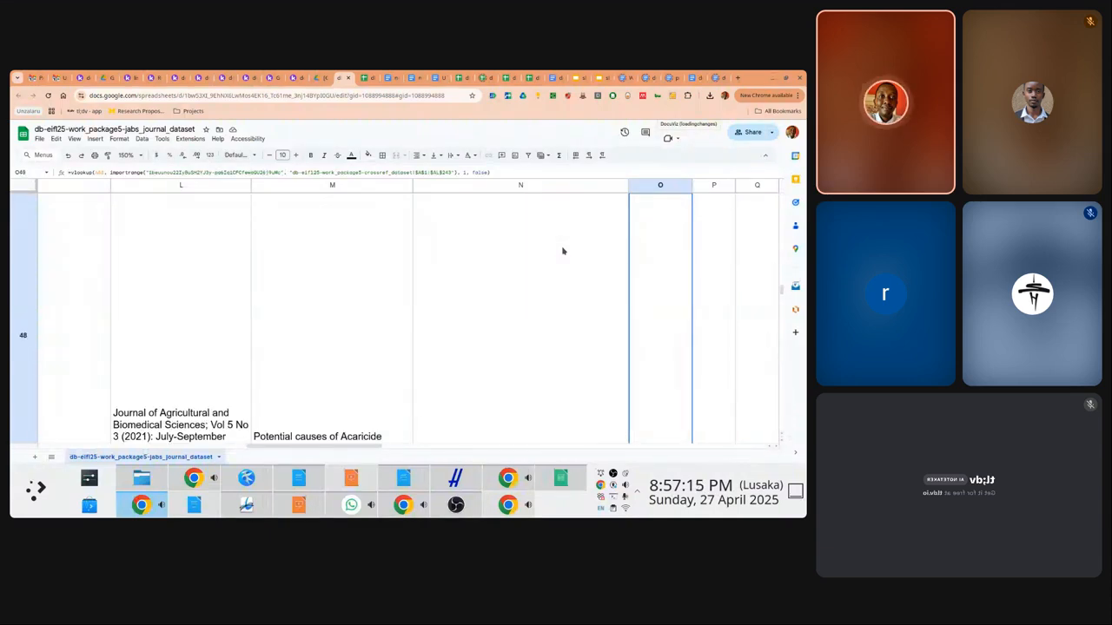
left_click_drag(781, 291, 761, 178)
Start rewriting O2 as =iferror( wrapped around the pasted VLOOKUP formula
left_click(658, 260)
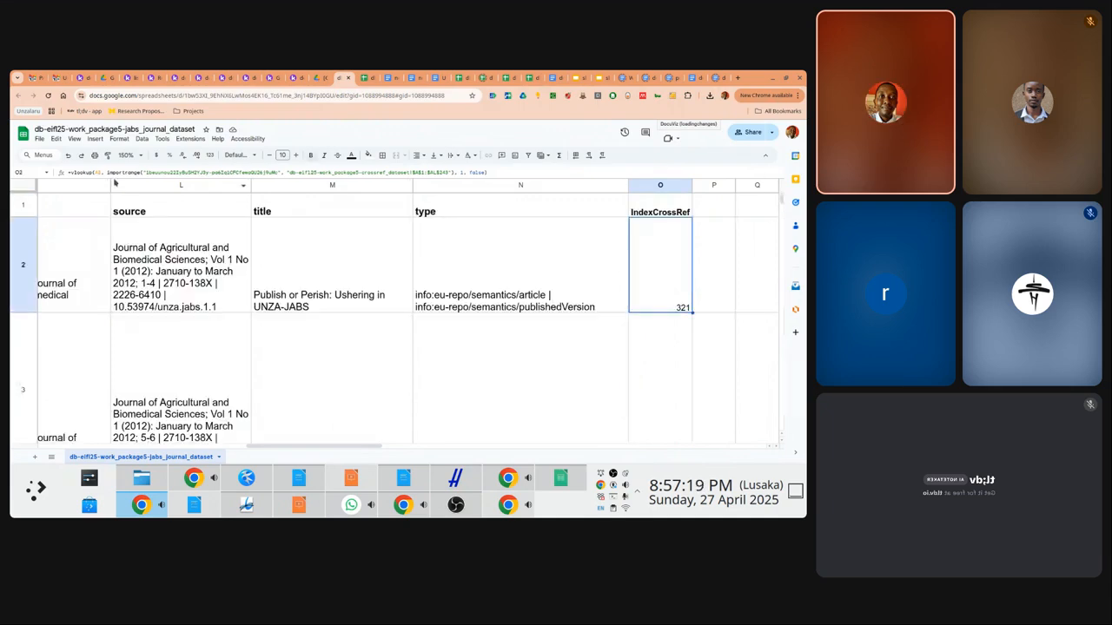
left_click_drag(71, 173, 534, 175)
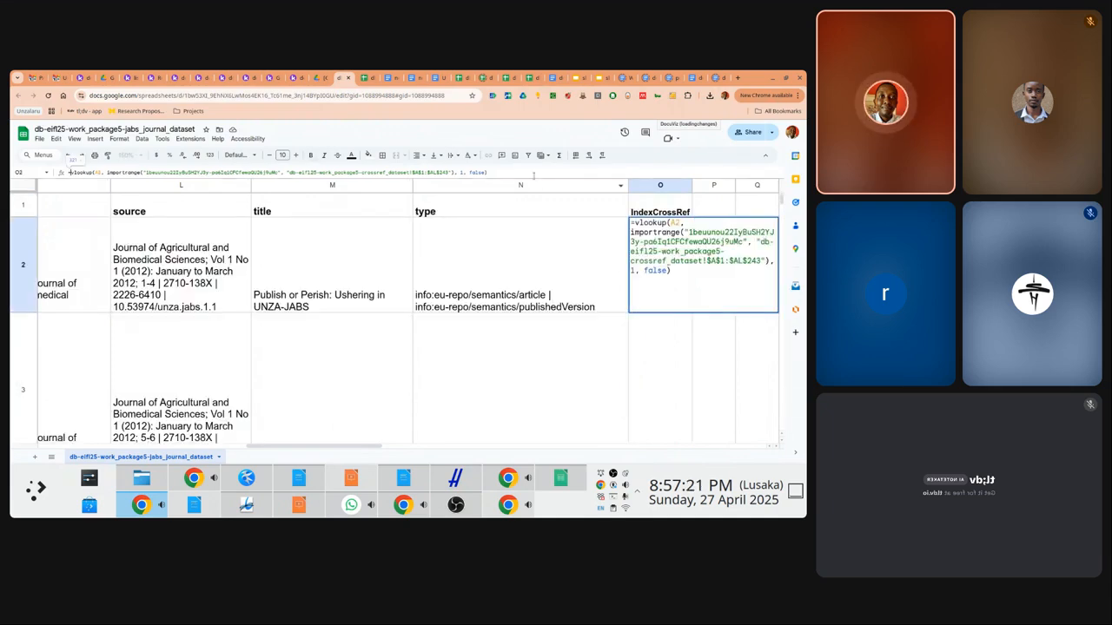
key("BackSpace")
type("if")
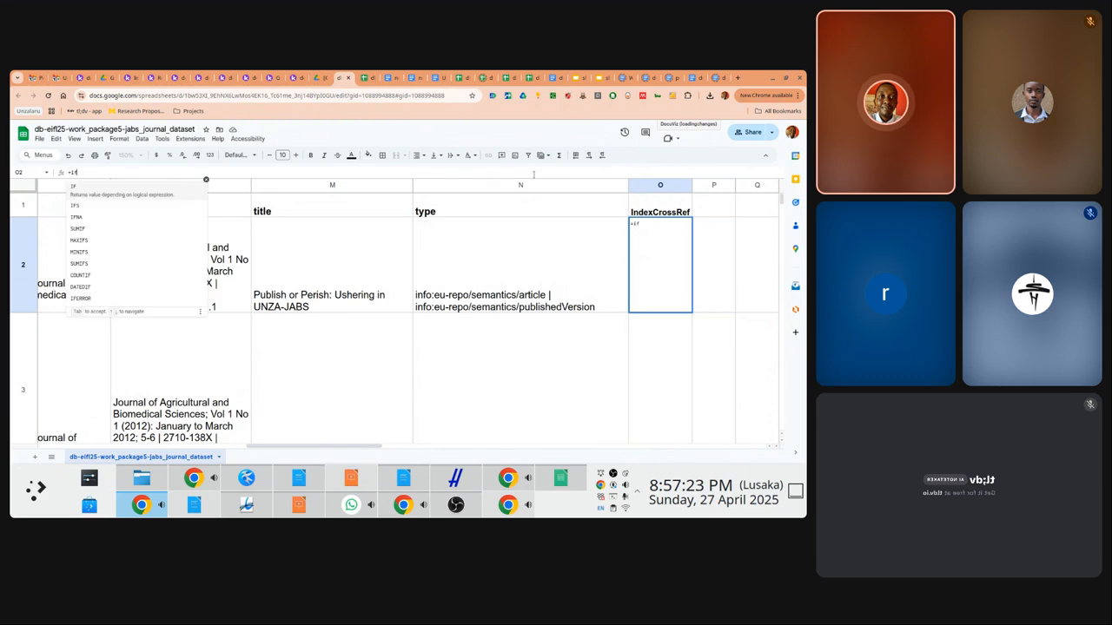
type("error")
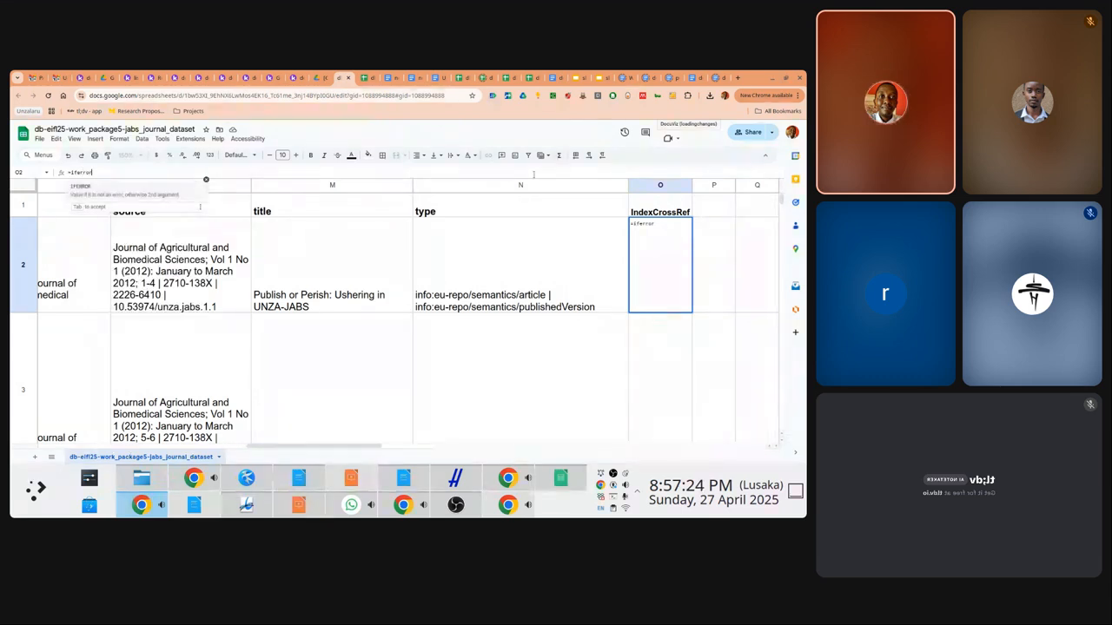
key("ctrl+v")
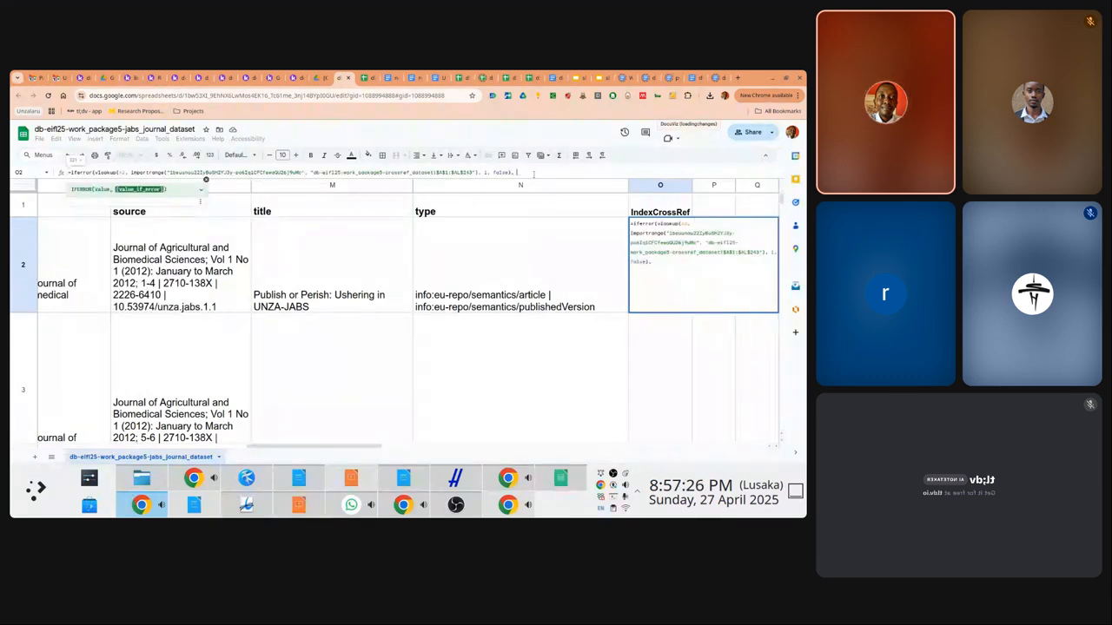
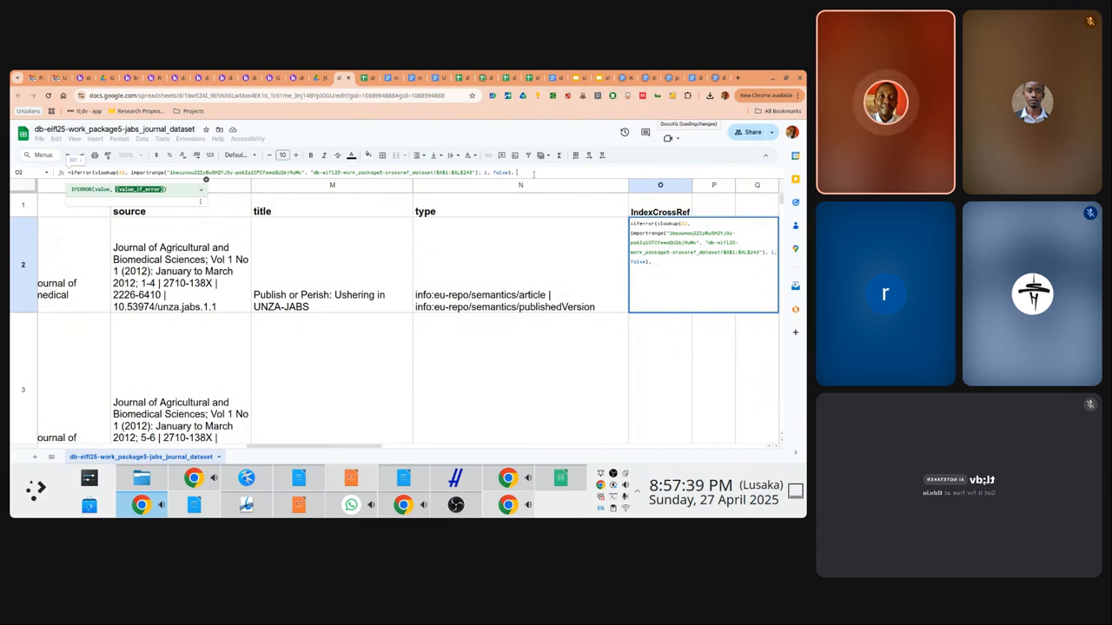
Close O2's IFERROR-wrapped VLOOKUP with a "" fallback, confirm it returns 321, and select the formula
type("\"")
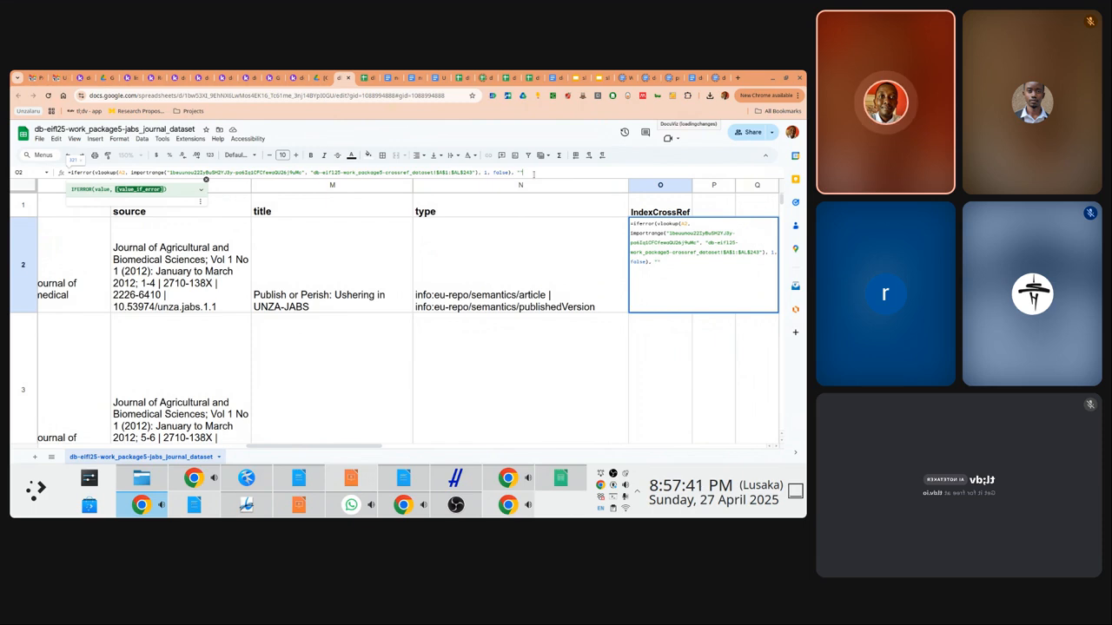
type("\")")
key("Return")
key("Up")
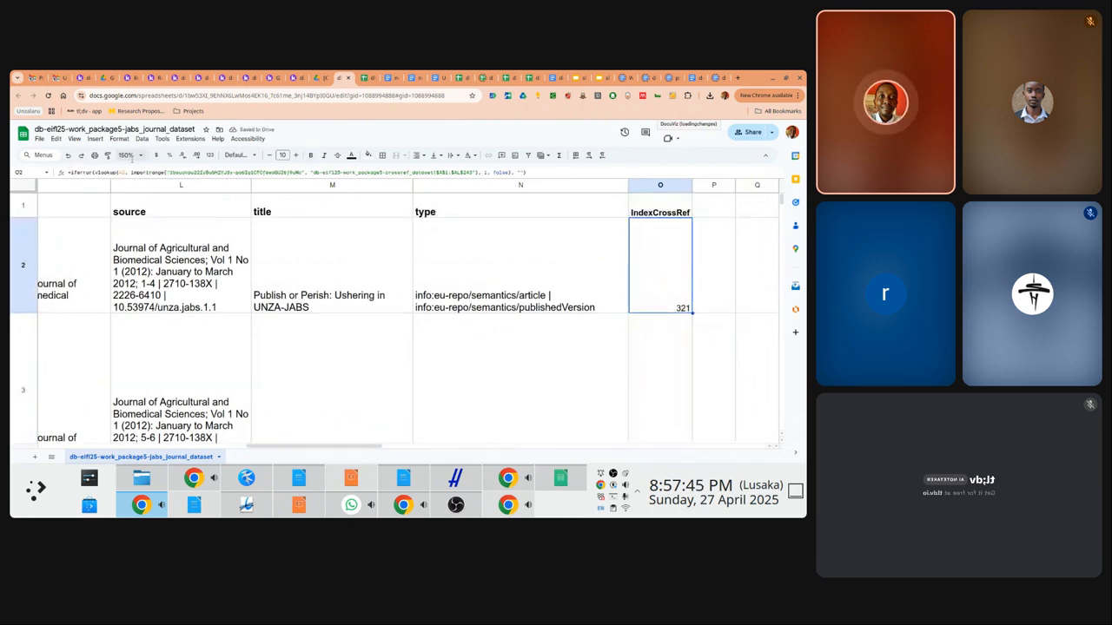
left_click_drag(70, 172, 575, 174)
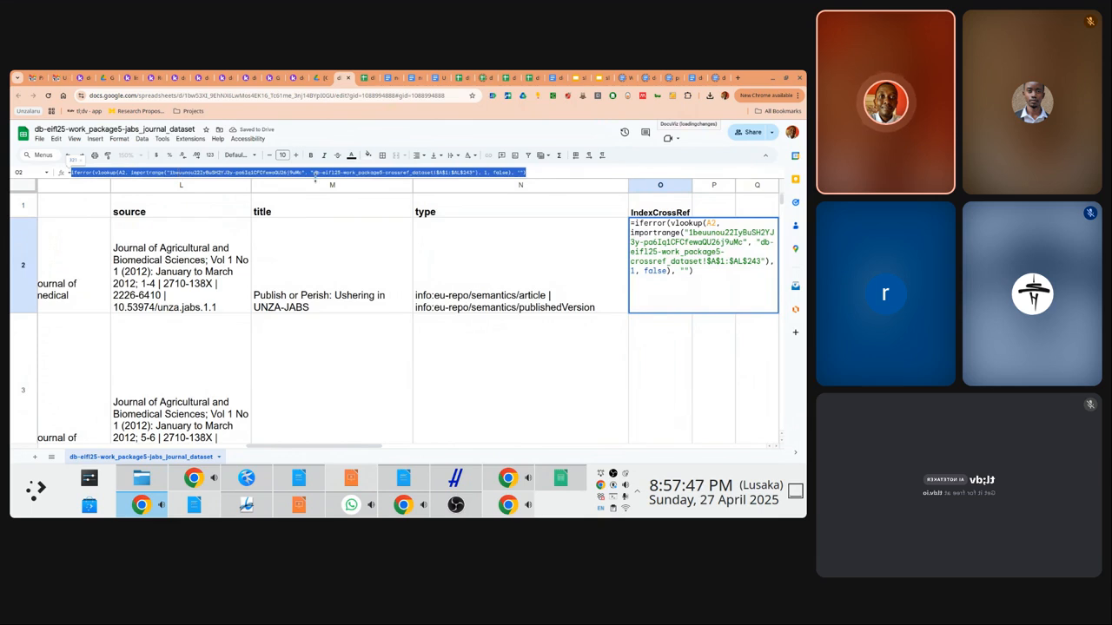
Wrap the O2 lookup in an IF returning "NOTINCROSSREF" when blank, otherwise "INCROSSREF"
type("=")
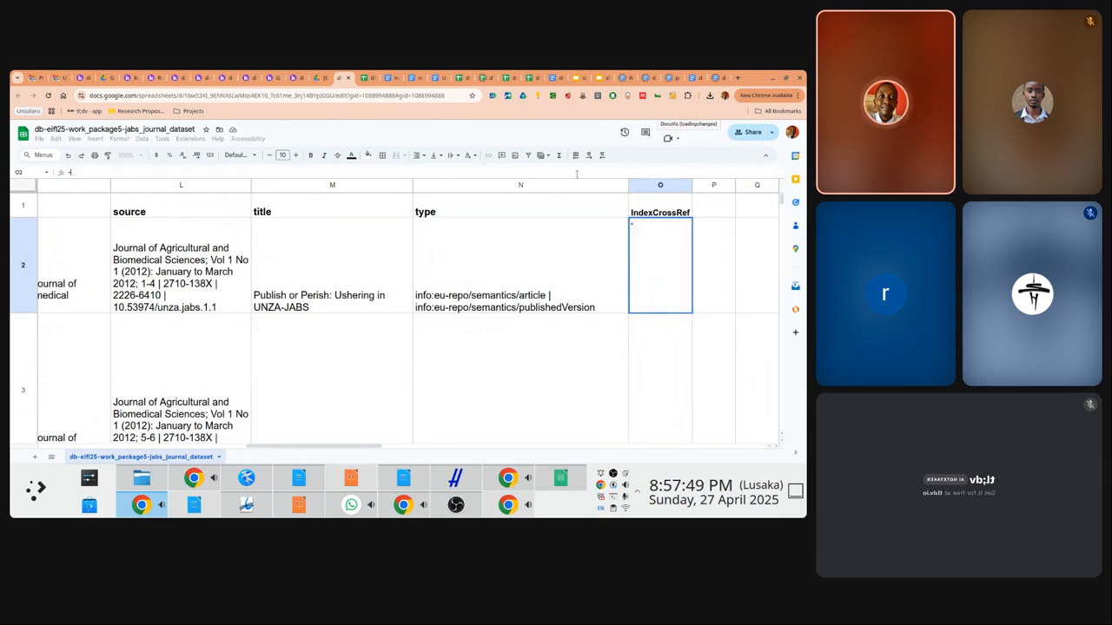
type("if")
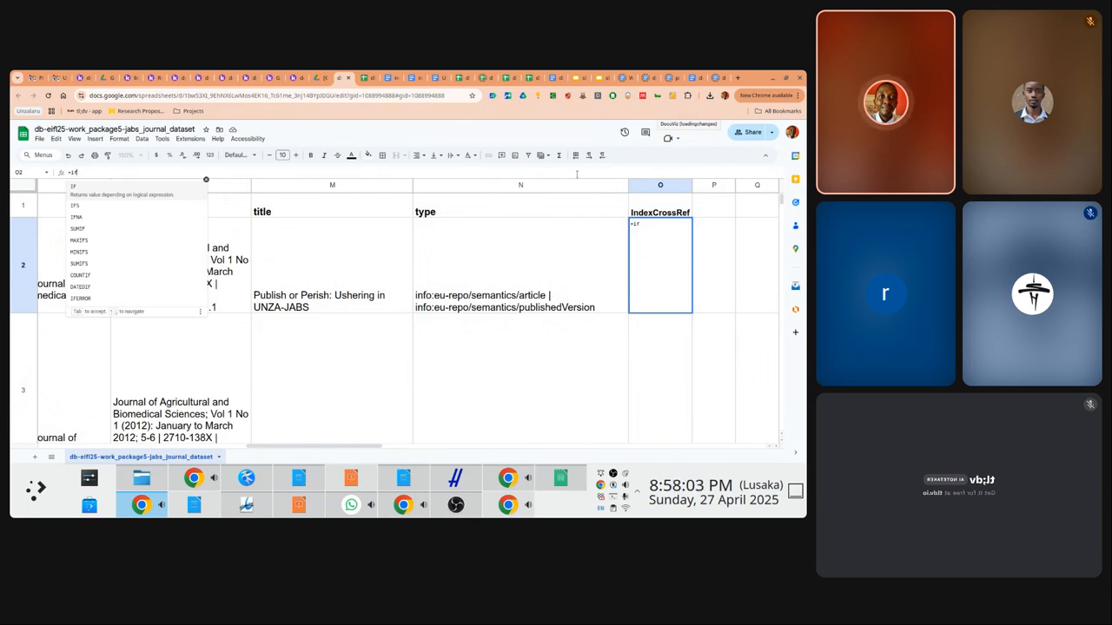
type("(")
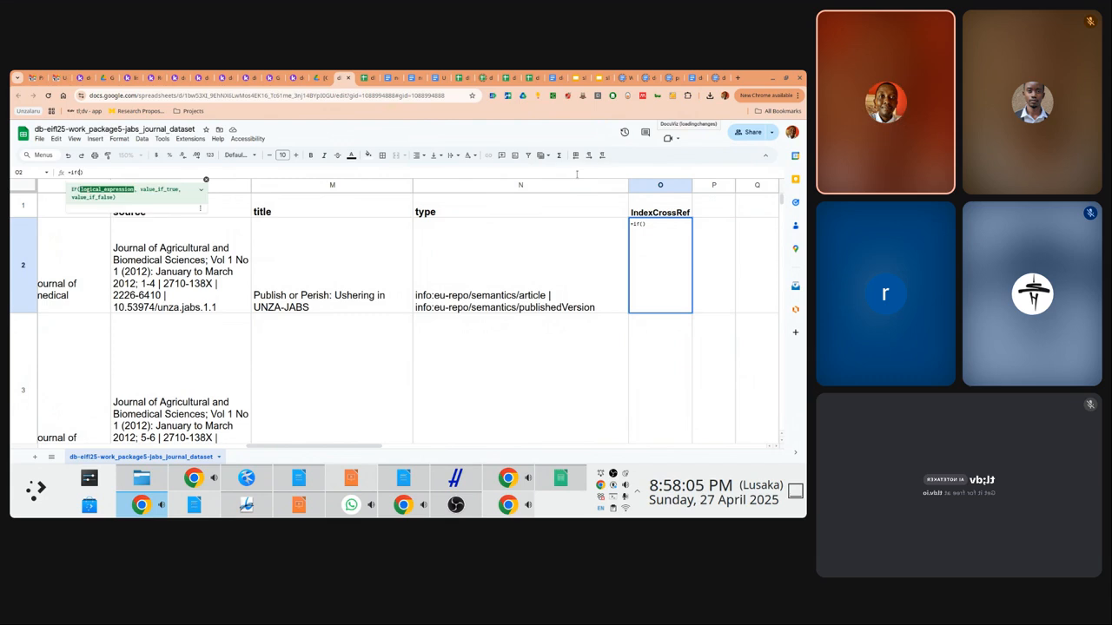
key("ctrl+v")
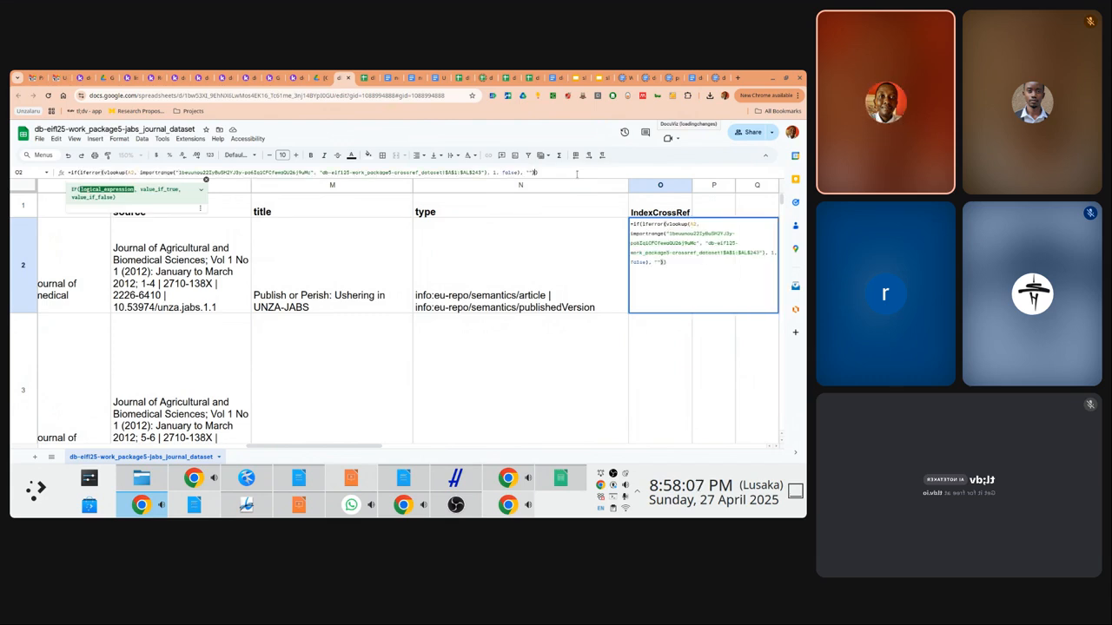
type("=\"\", ")
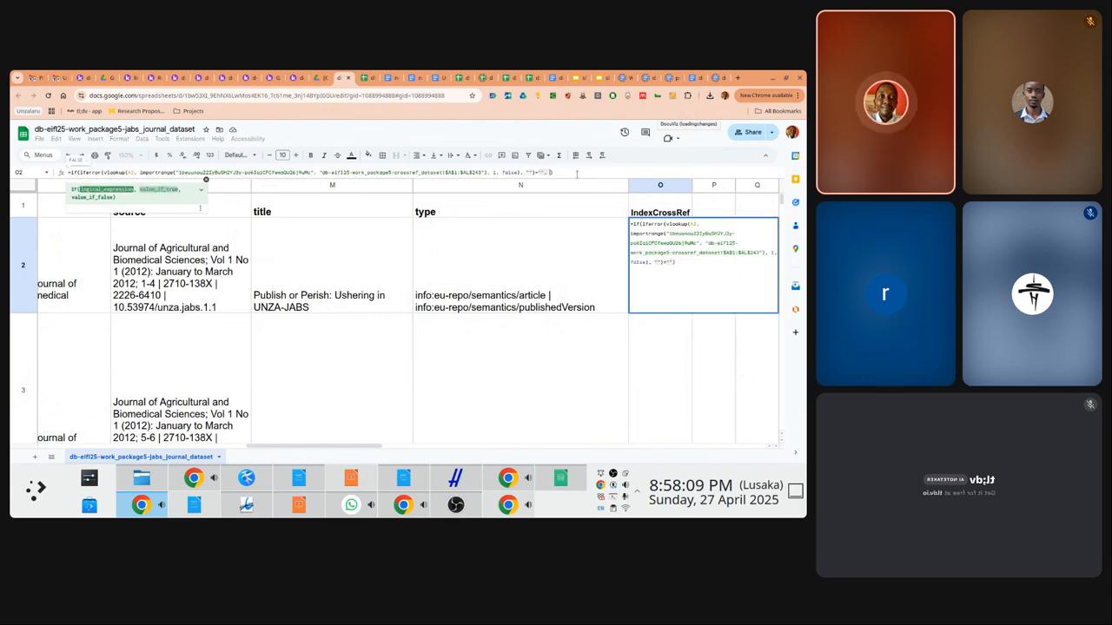
type("\"NOT ")
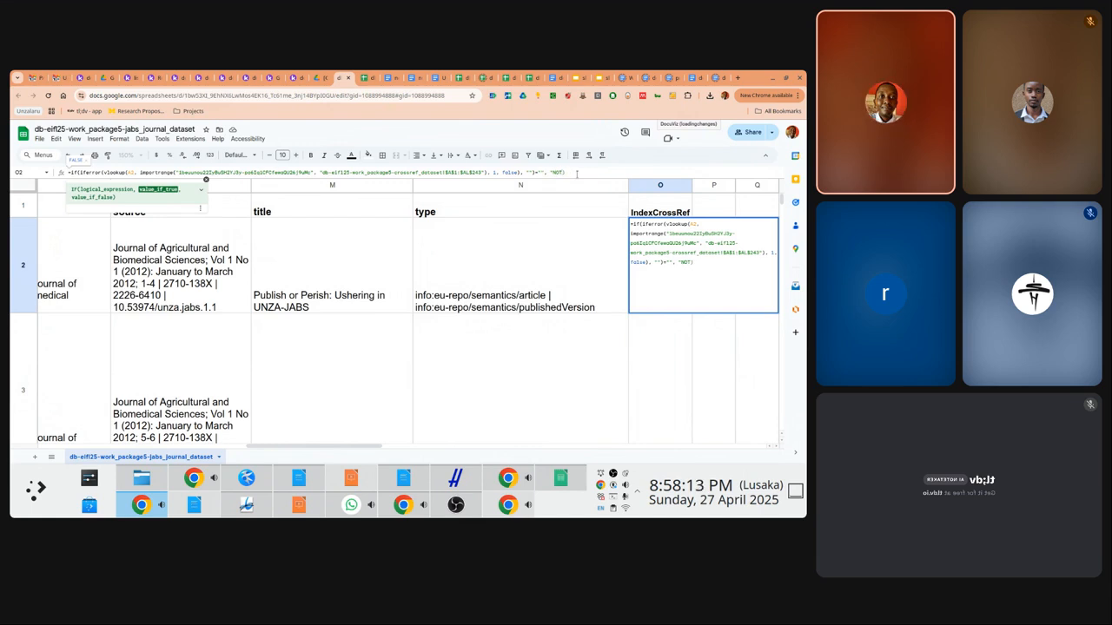
type("INCRO")
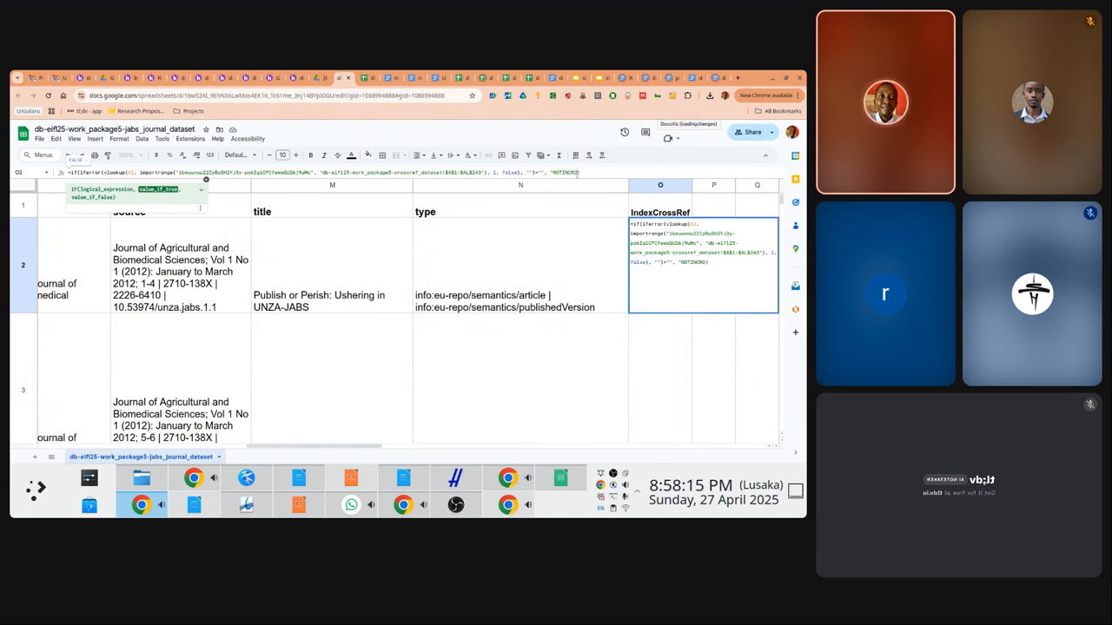
type("SSREF\", \"IND")
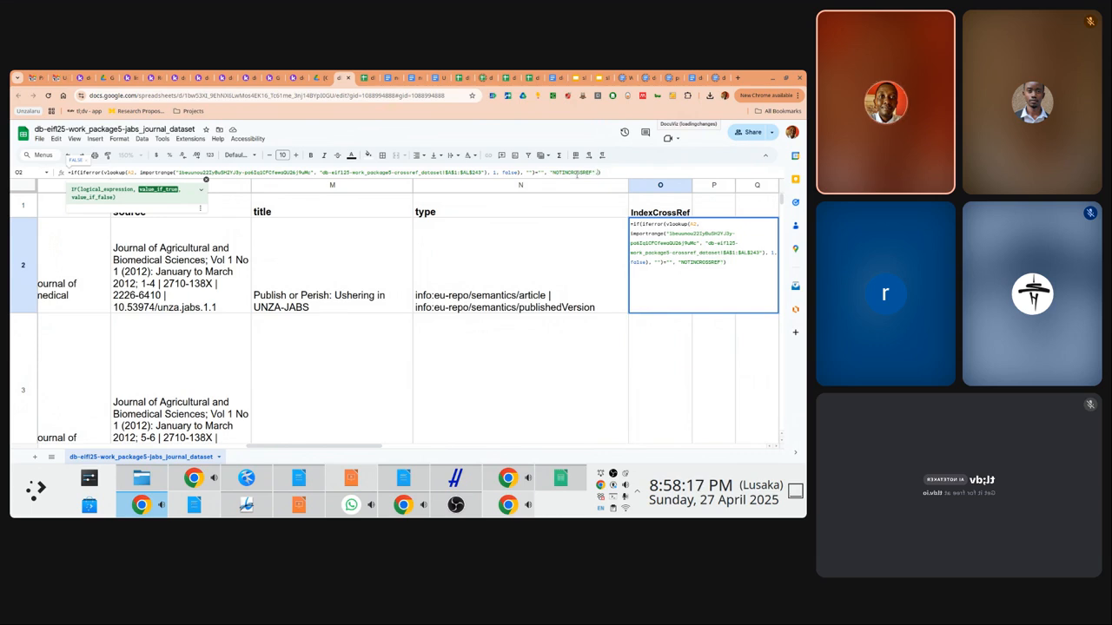
key("BackSpace")
type("C")
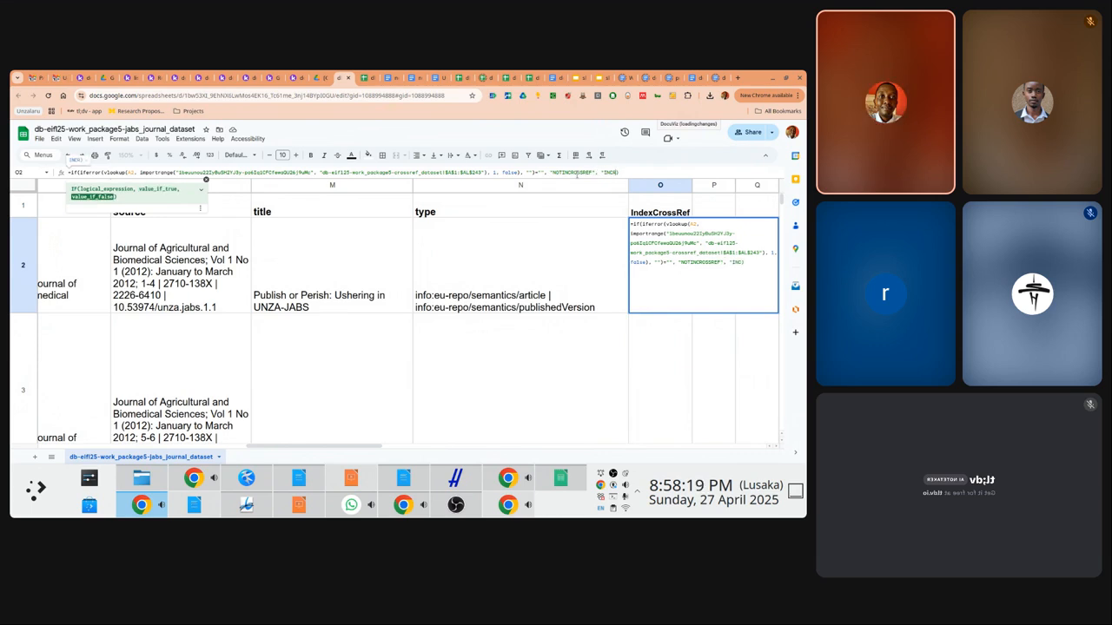
type("ROSSREF\"")
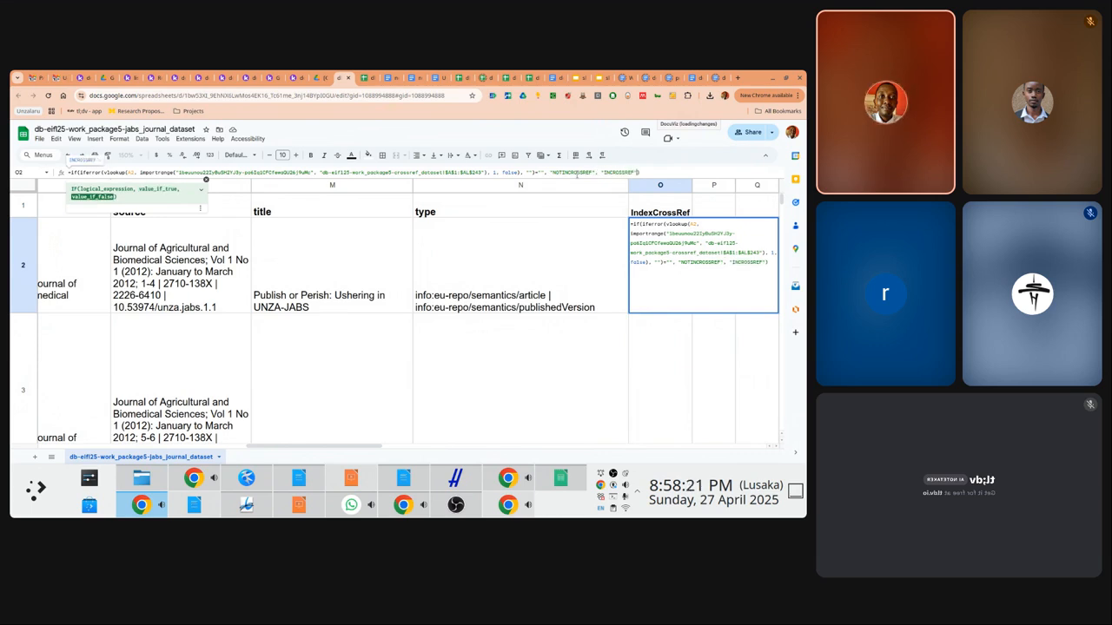
key("Return")
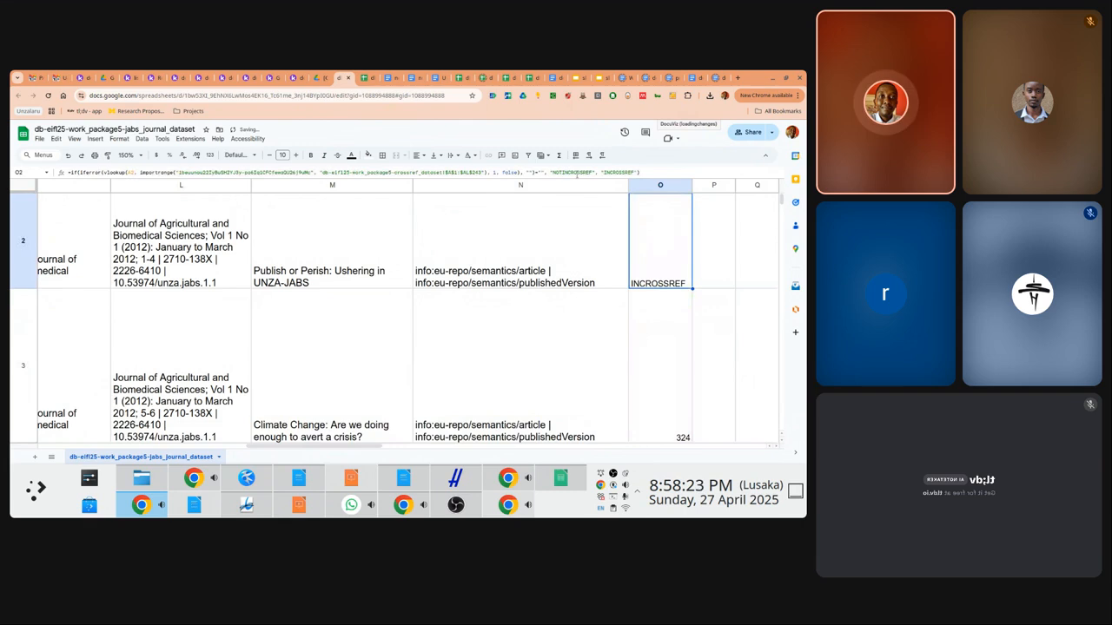
Paste O2's formula only into O3:O102 and check the results down column O
key("Down")
key("ctrl+shift+Down")
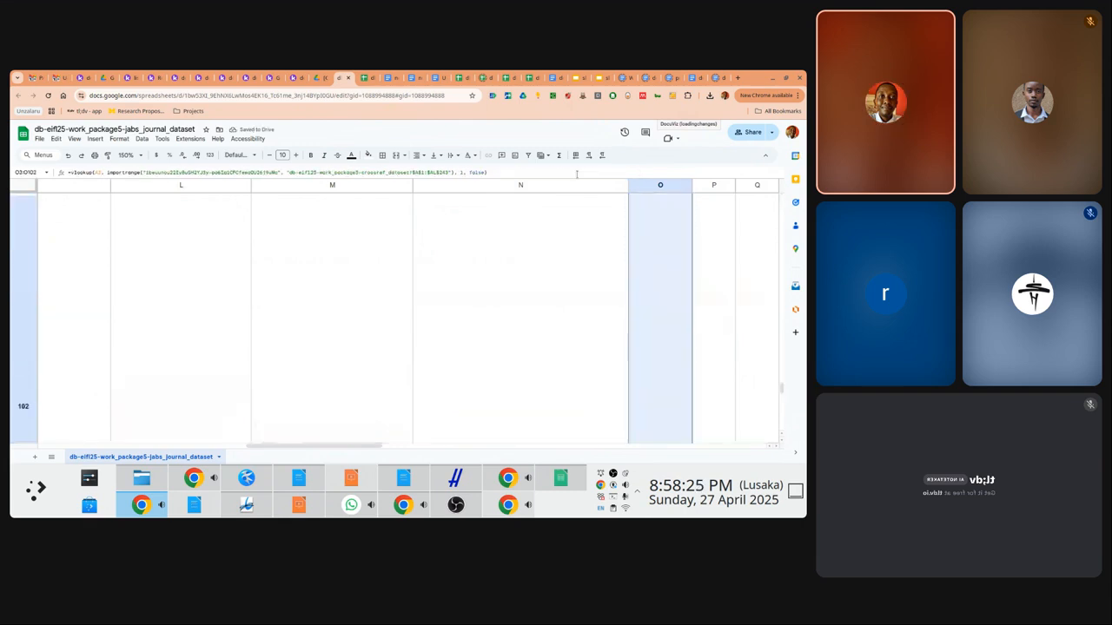
right_click(677, 241)
mouse_move(679, 236)
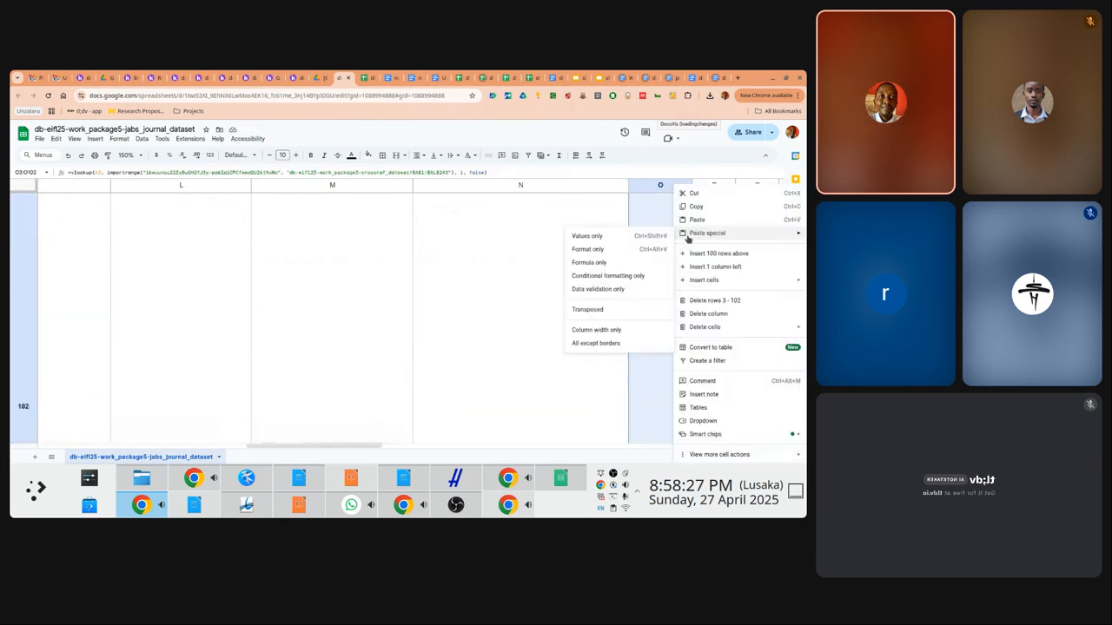
left_click(590, 262)
key("ctrl+Up")
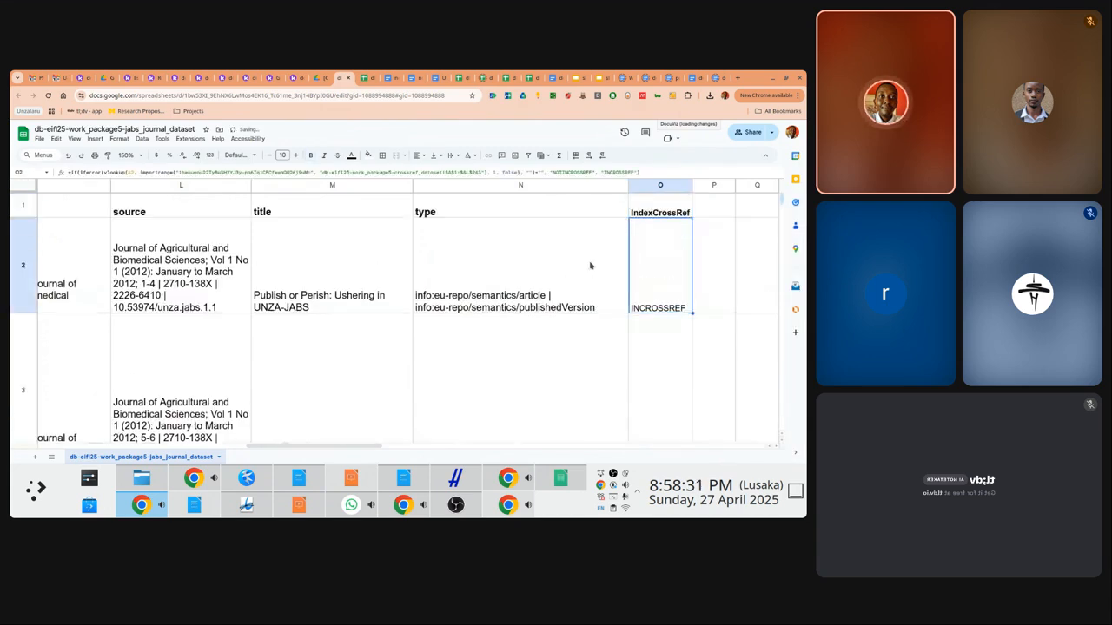
key("Down")
key("Down")
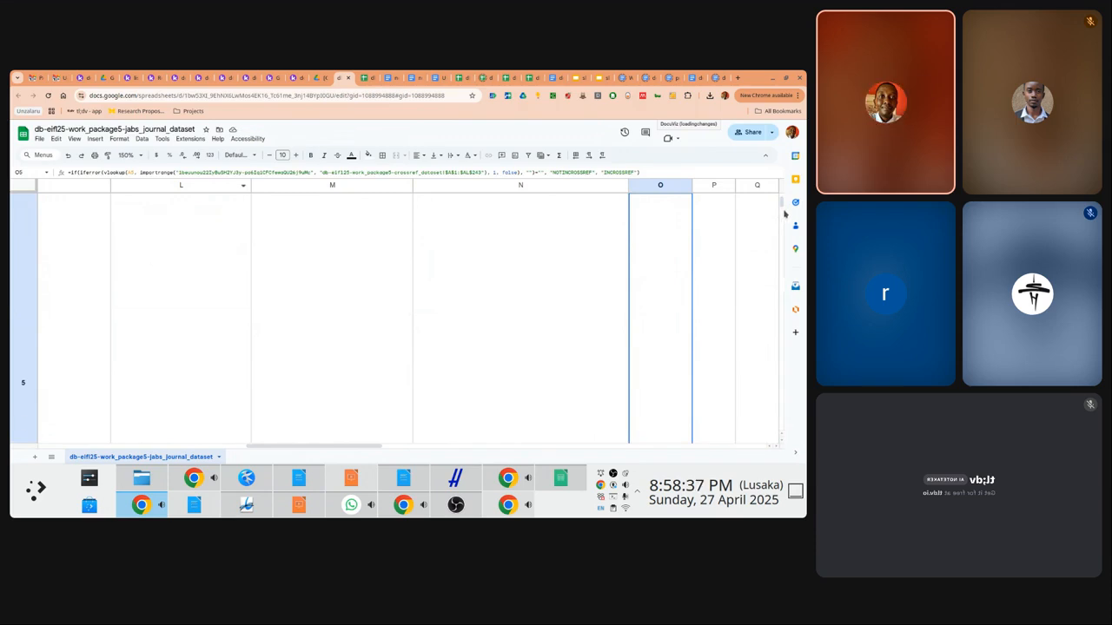
left_click_drag(782, 207, 782, 196)
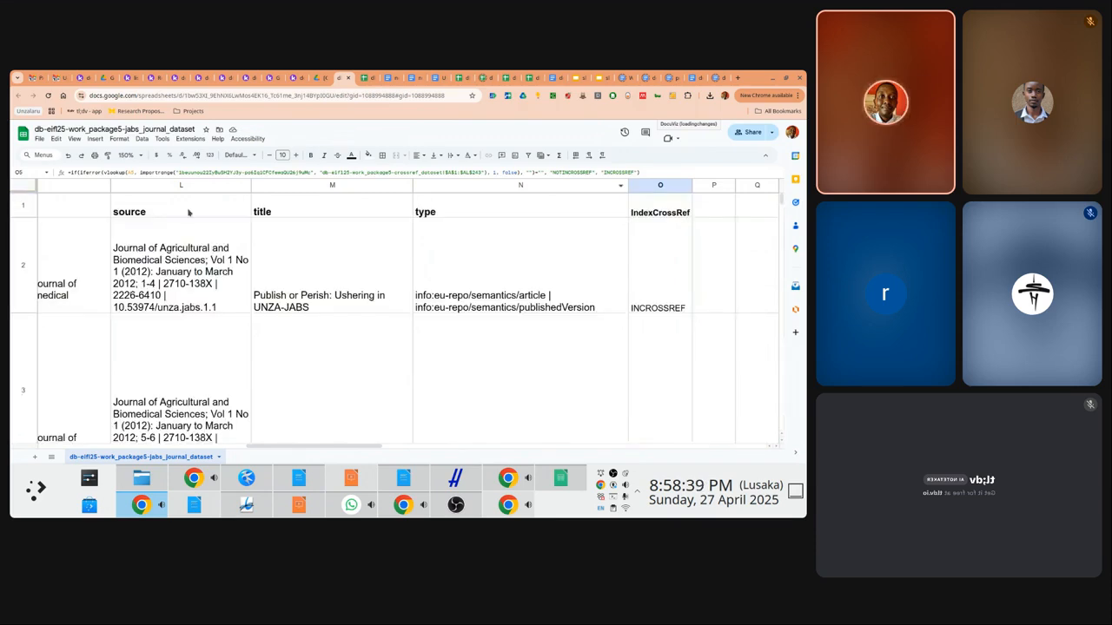
Select the whole data table A1:O103
left_click(102, 203)
key("Left")
key("Left")
key("Left")
key("Left")
key("Left")
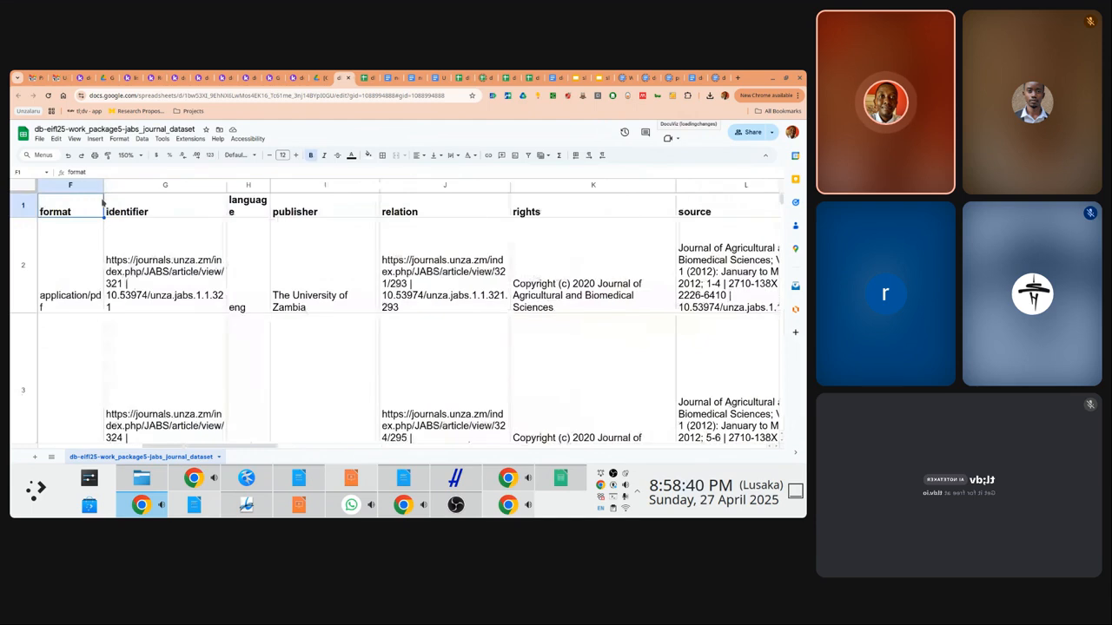
key("Left")
key("Left")
key("Left")
key("Left")
key("Left")
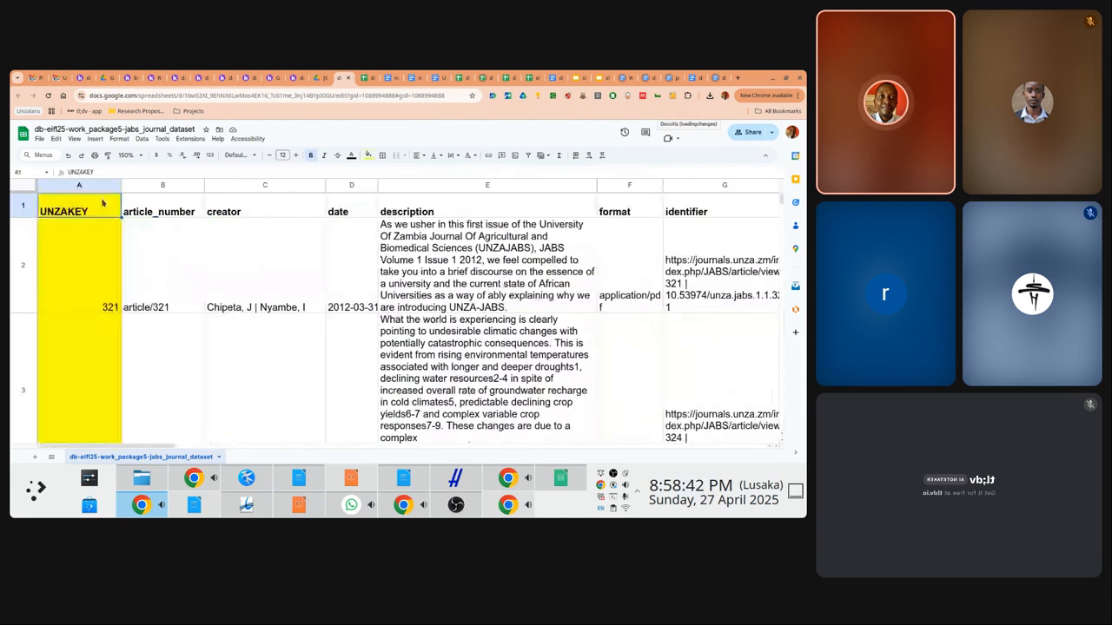
key("ctrl+shift+Right")
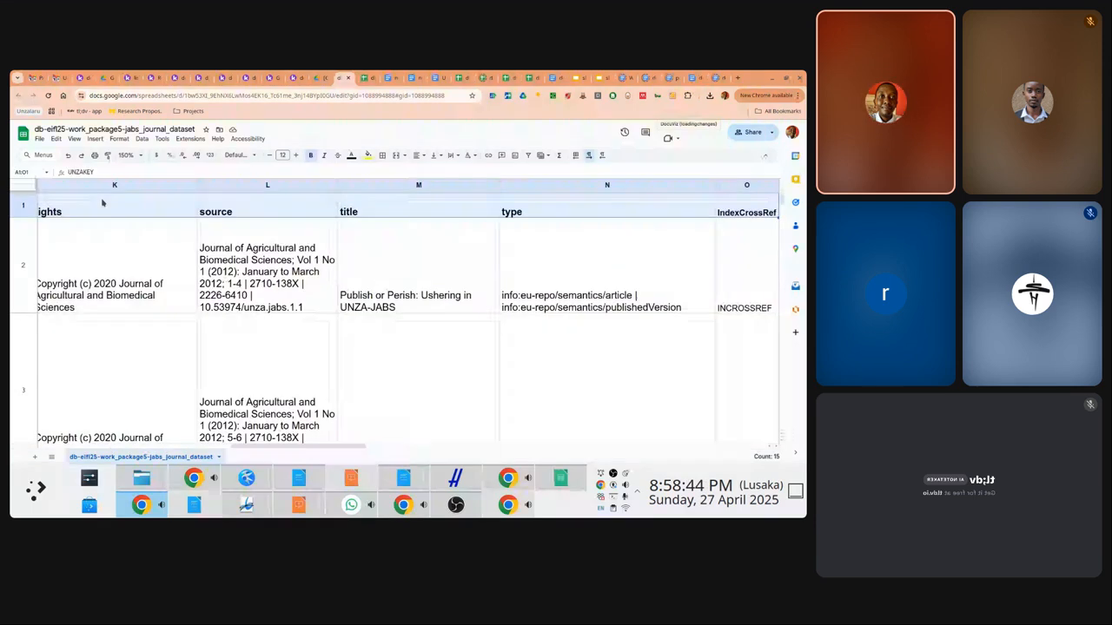
key("shift+Down")
key("ctrl+shift+Down")
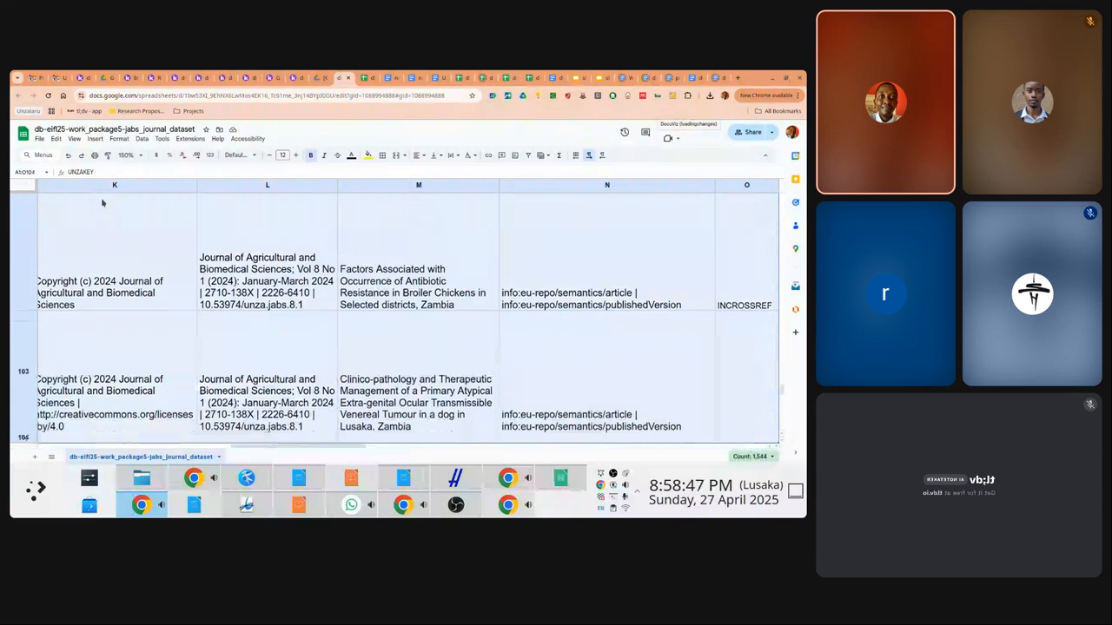
key("ctrl+shift+Up")
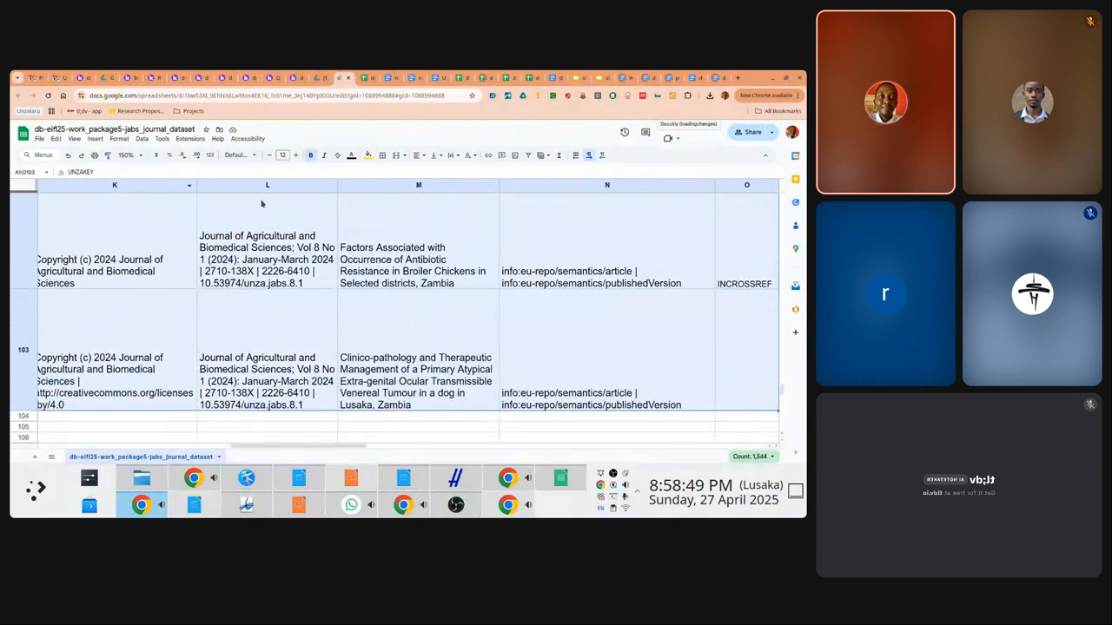
Add a conditional formatting rule on A1:O103 with custom formula =$O2="NOTINCROSSREF"
left_click(119, 139)
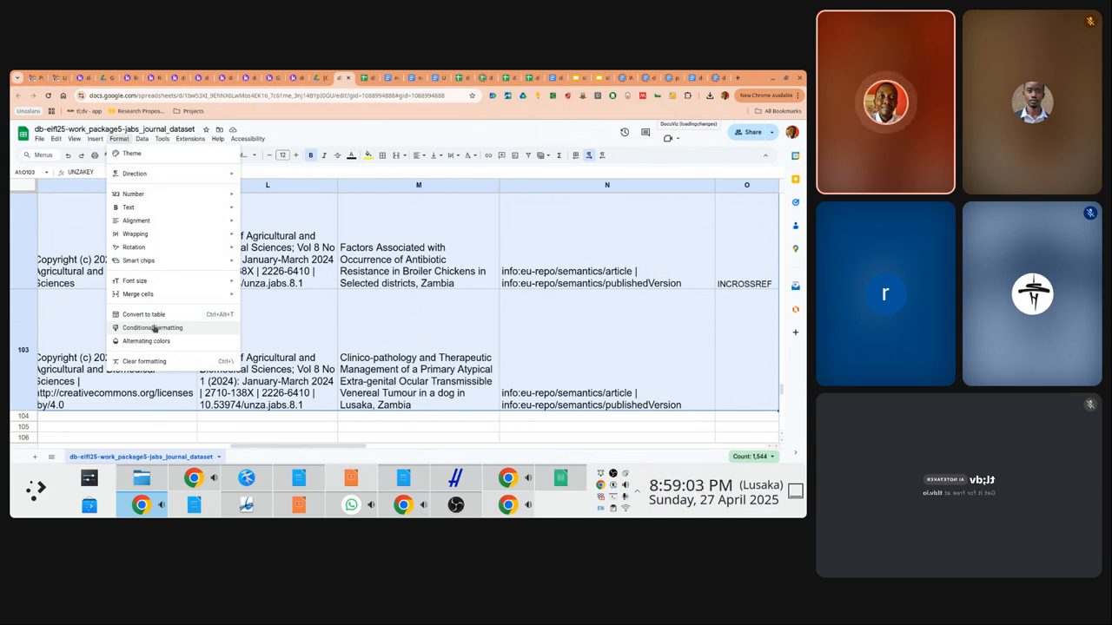
left_click(155, 327)
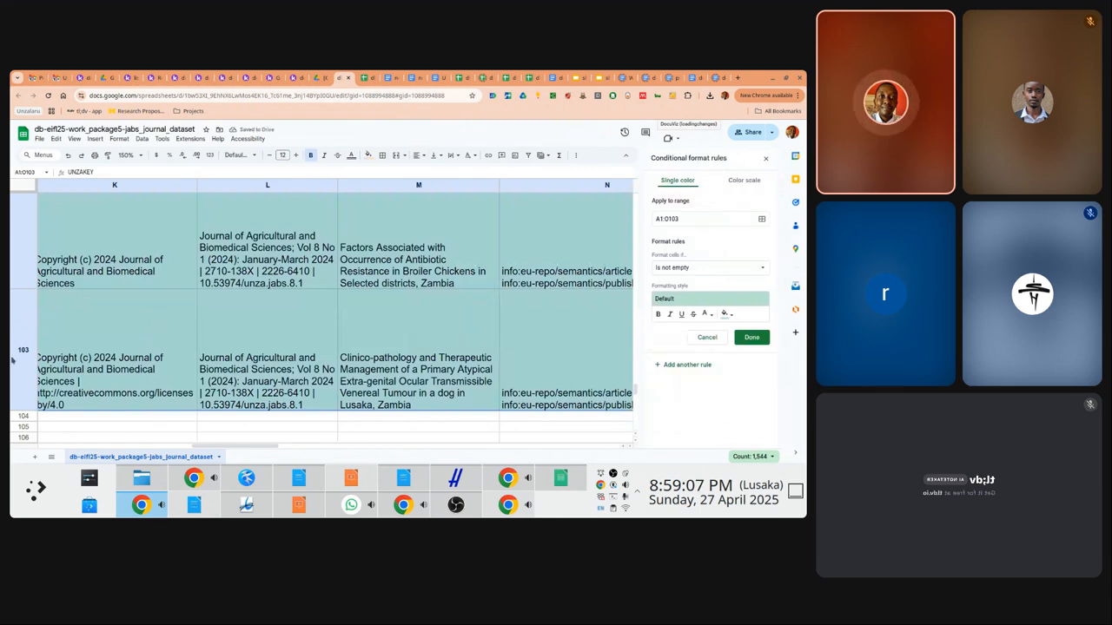
left_click_drag(202, 446, 262, 443)
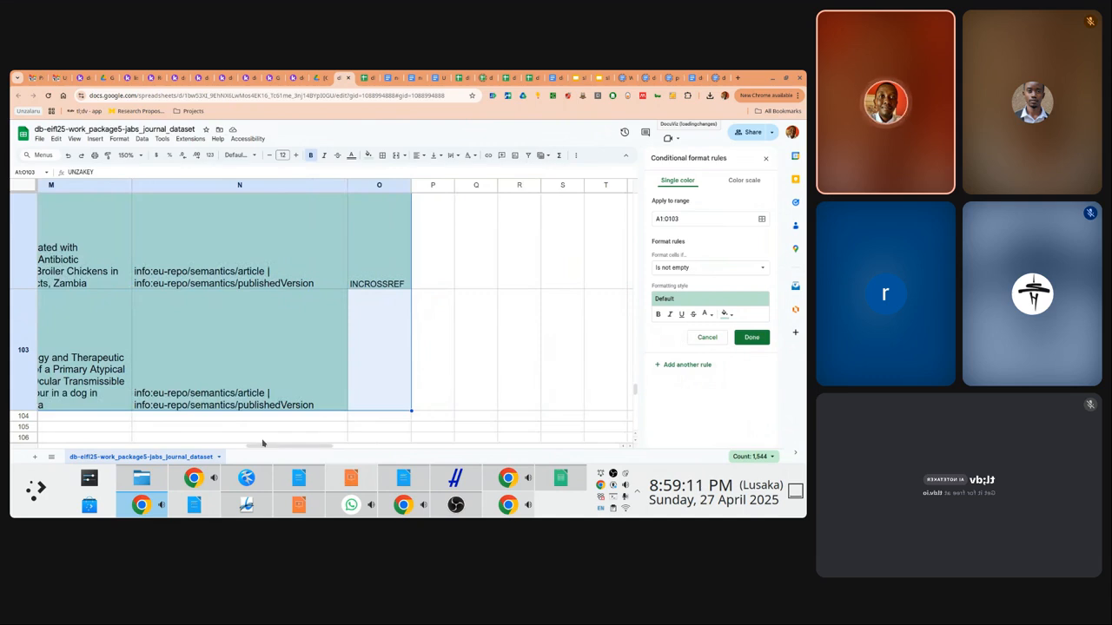
left_click(684, 271)
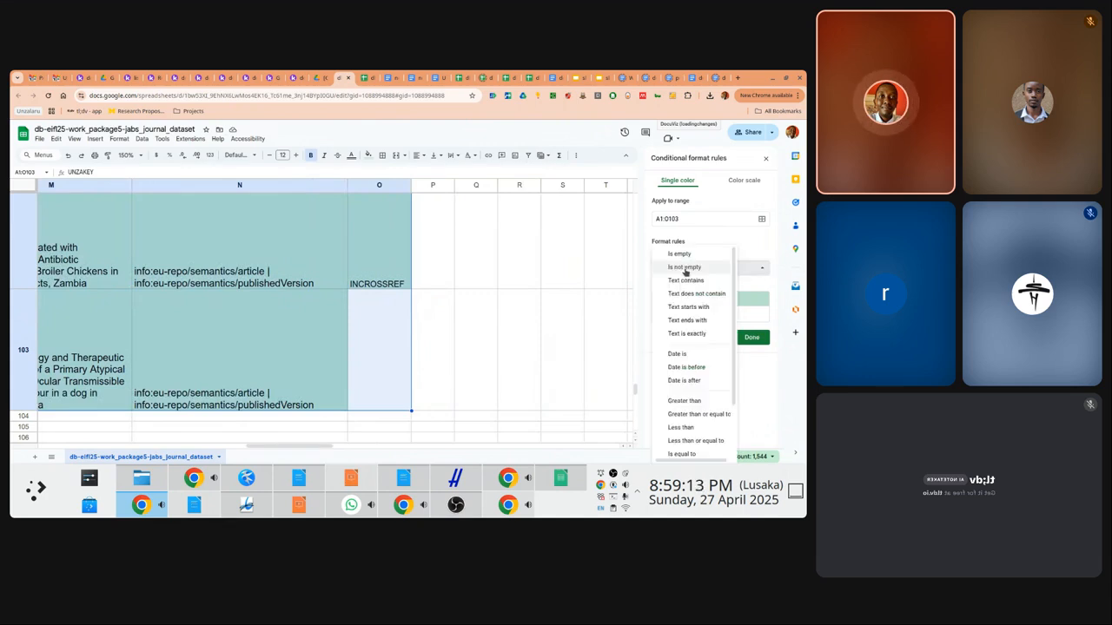
scroll(728, 408, "down", 2)
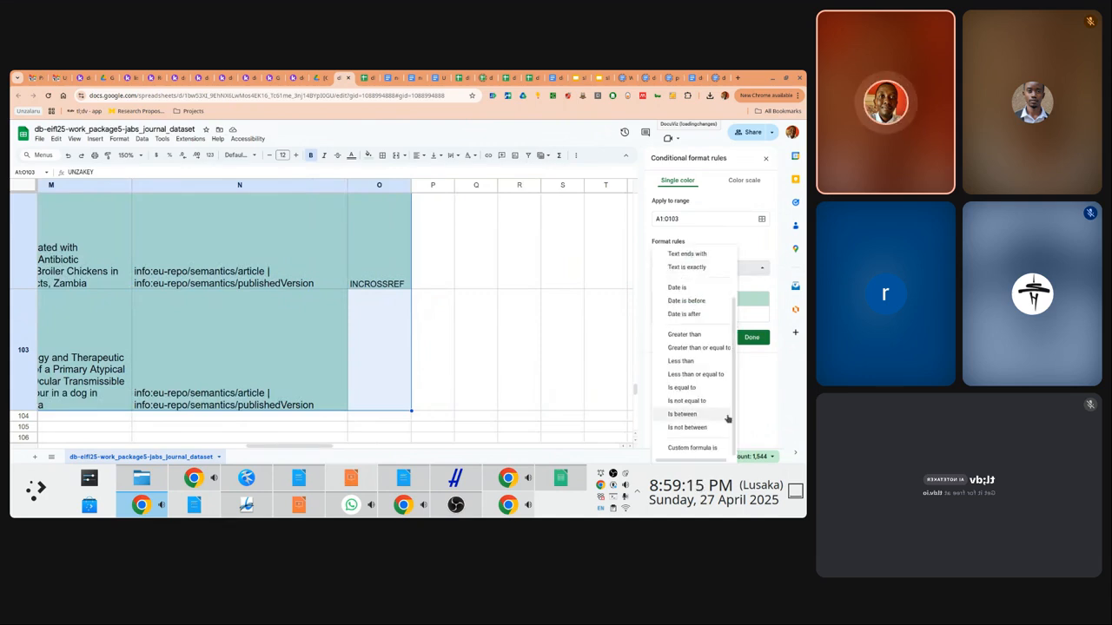
left_click(692, 447)
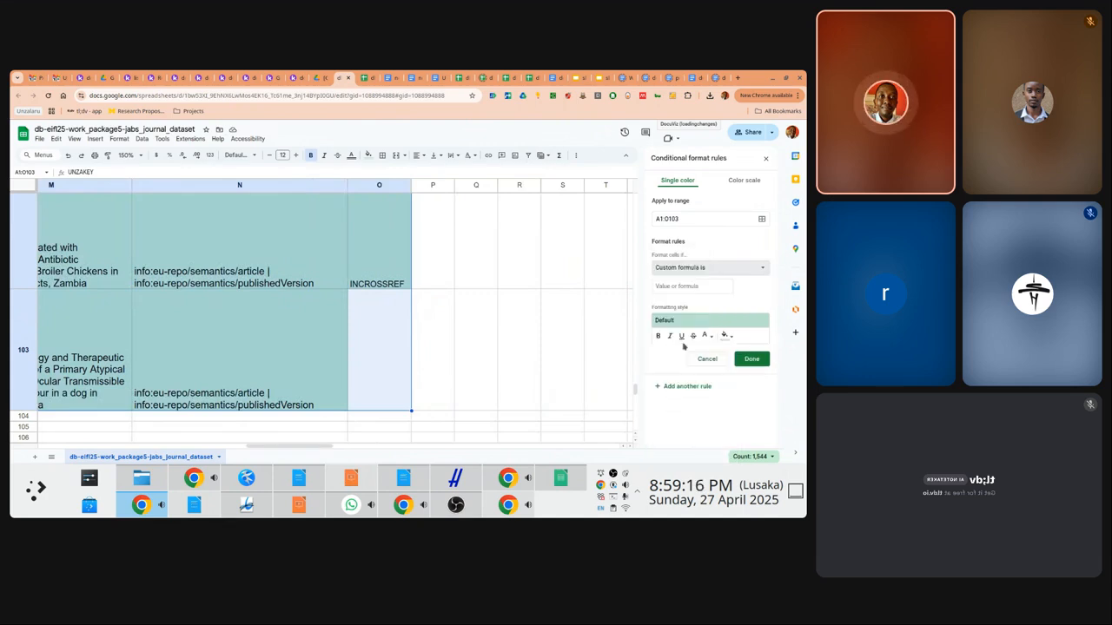
left_click(687, 287)
type("=")
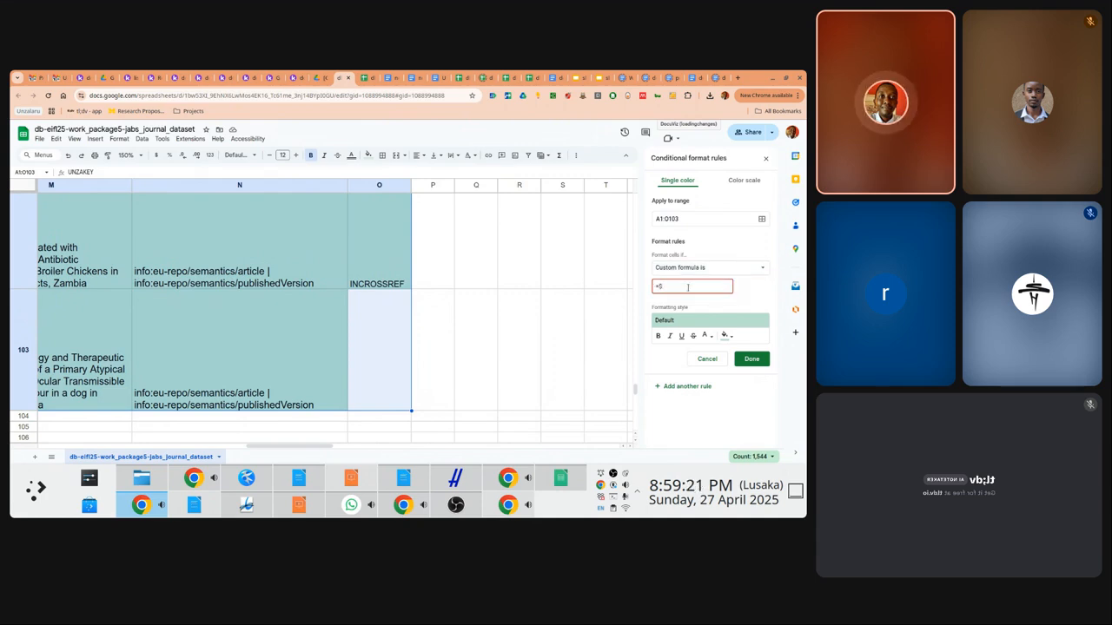
type("$o=\"NOTINCROSSRE")
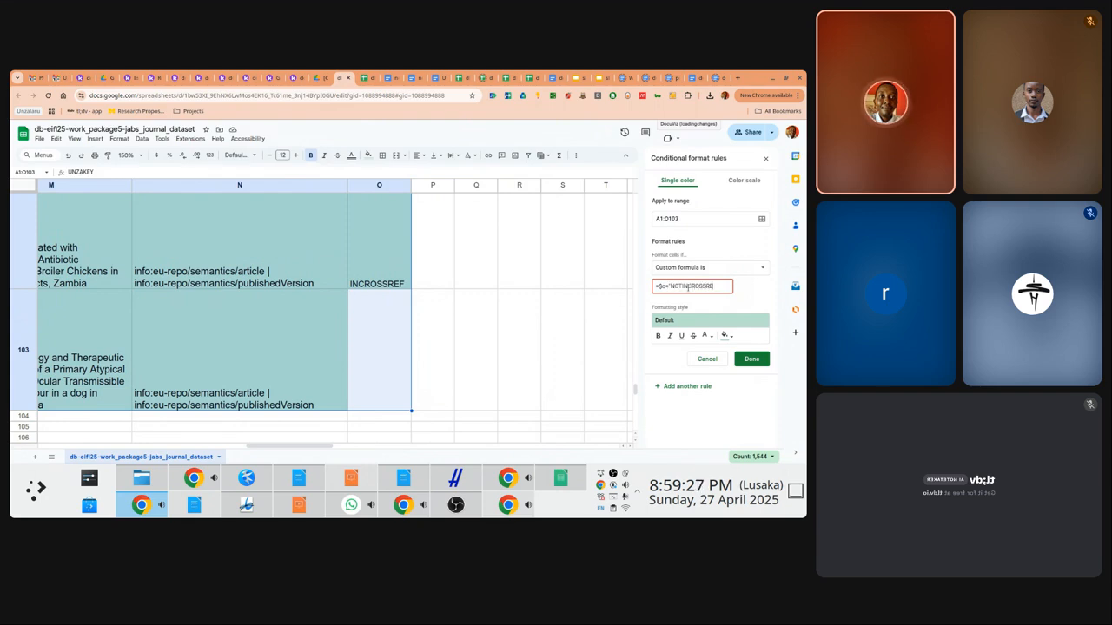
type("F\"")
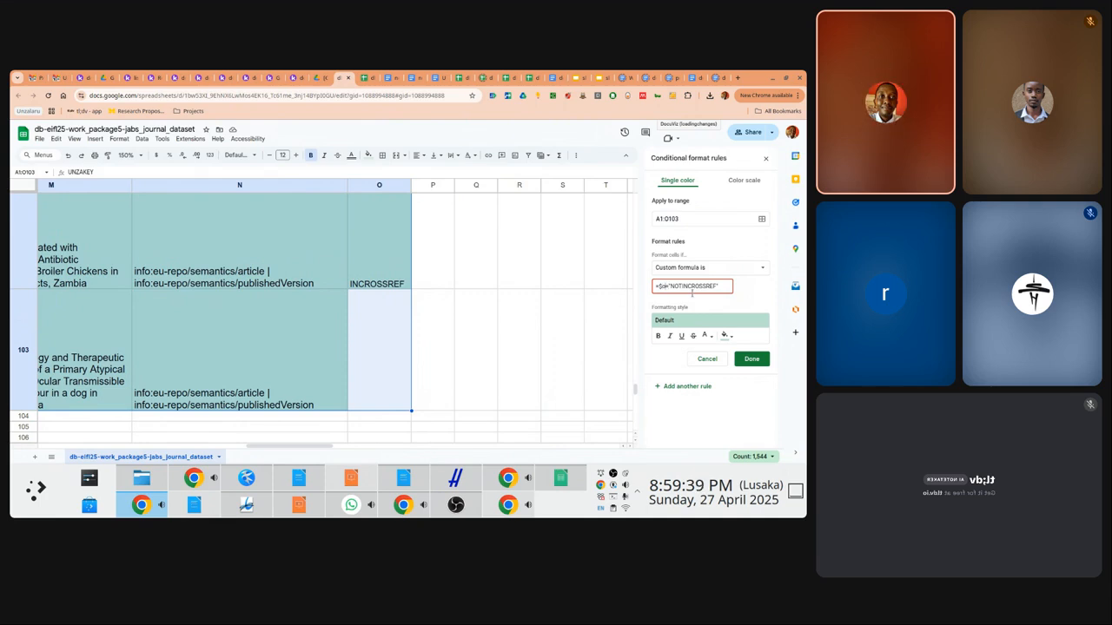
type("2")
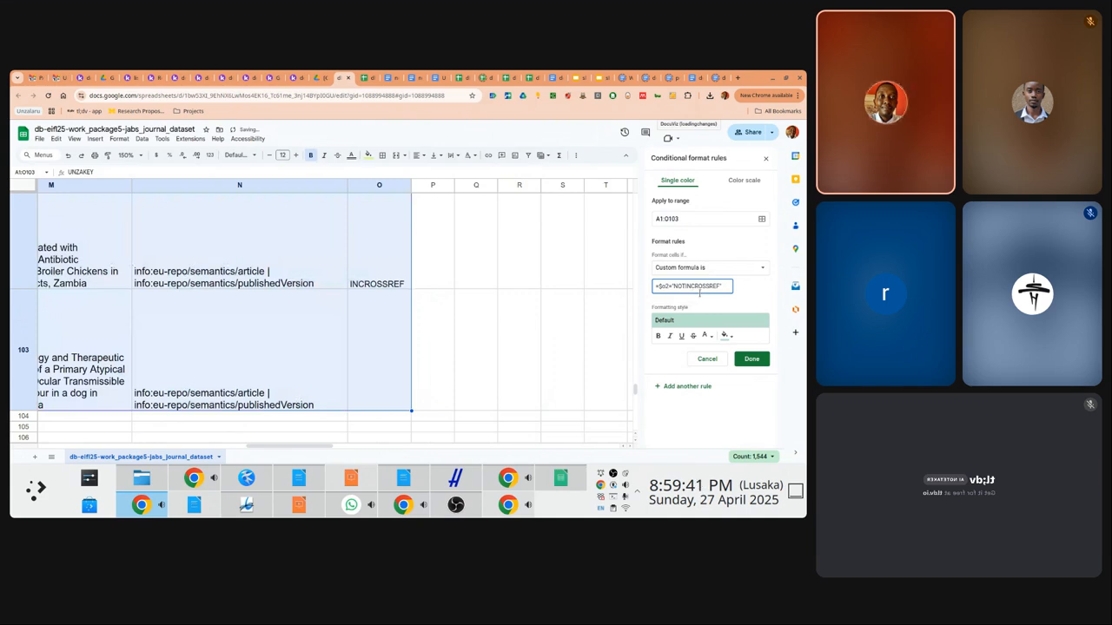
Style matching rows with red fill and bold white text, save the rule, and check the sheet
left_click(725, 336)
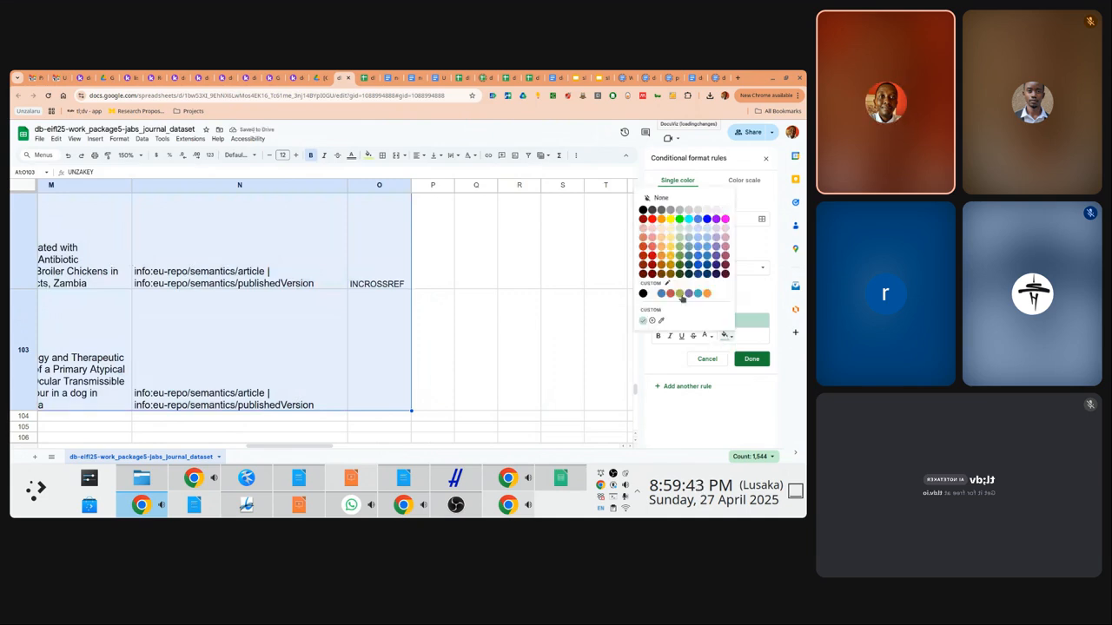
left_click(651, 219)
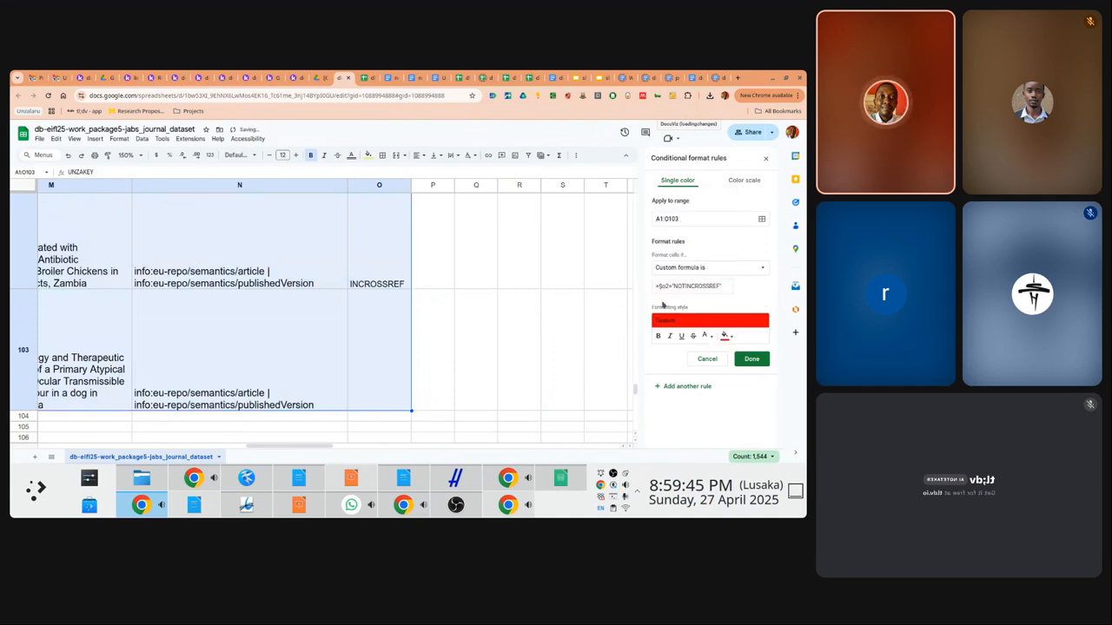
left_click(657, 336)
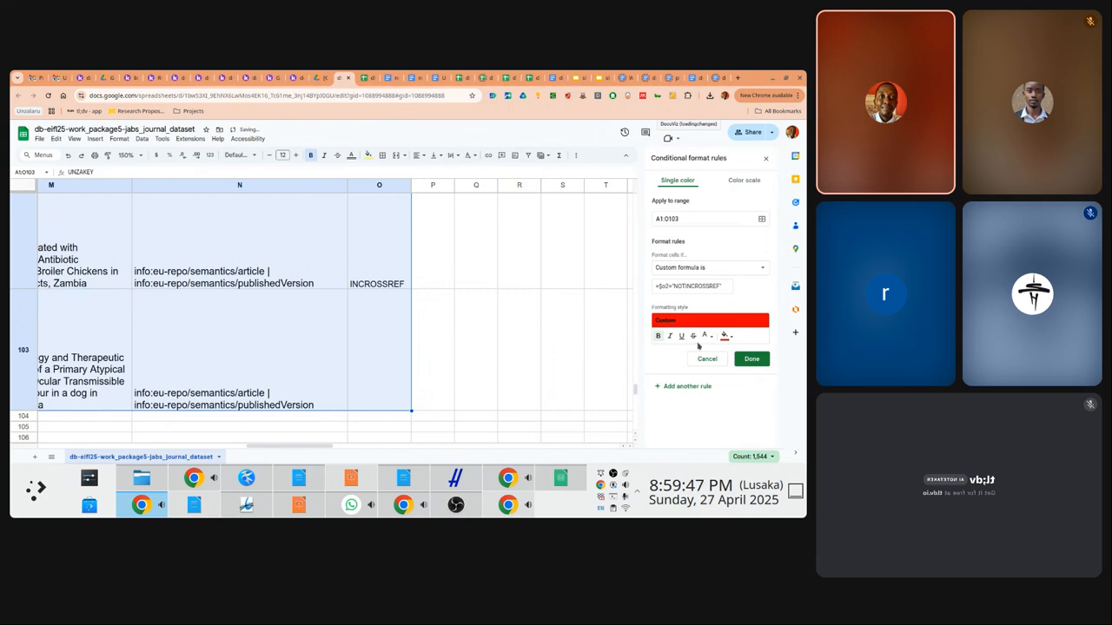
left_click(706, 336)
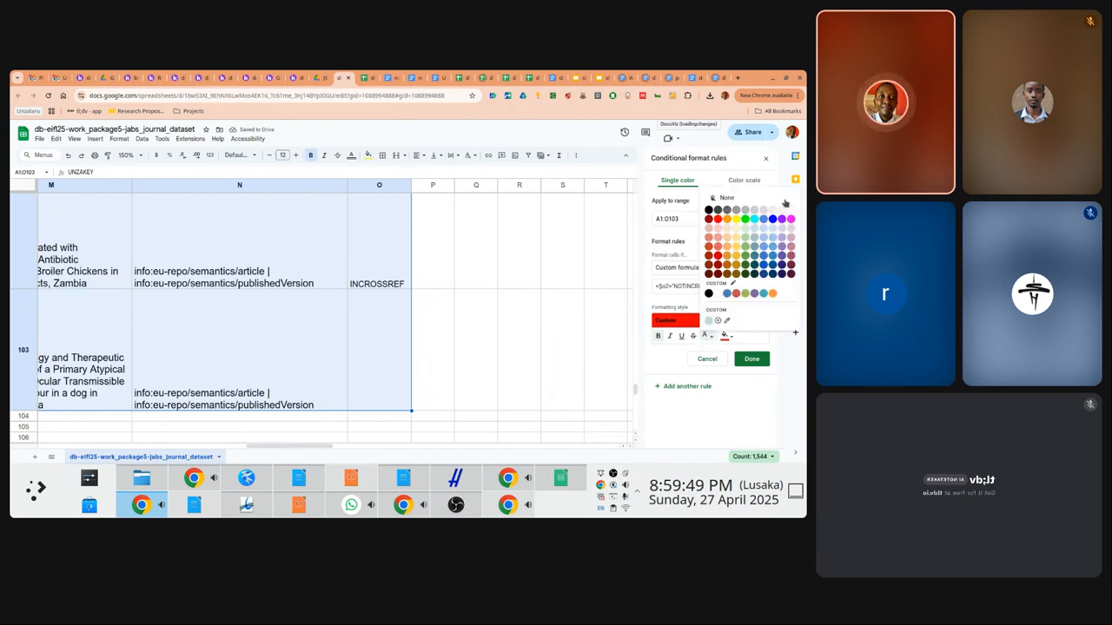
left_click(789, 212)
left_click(749, 359)
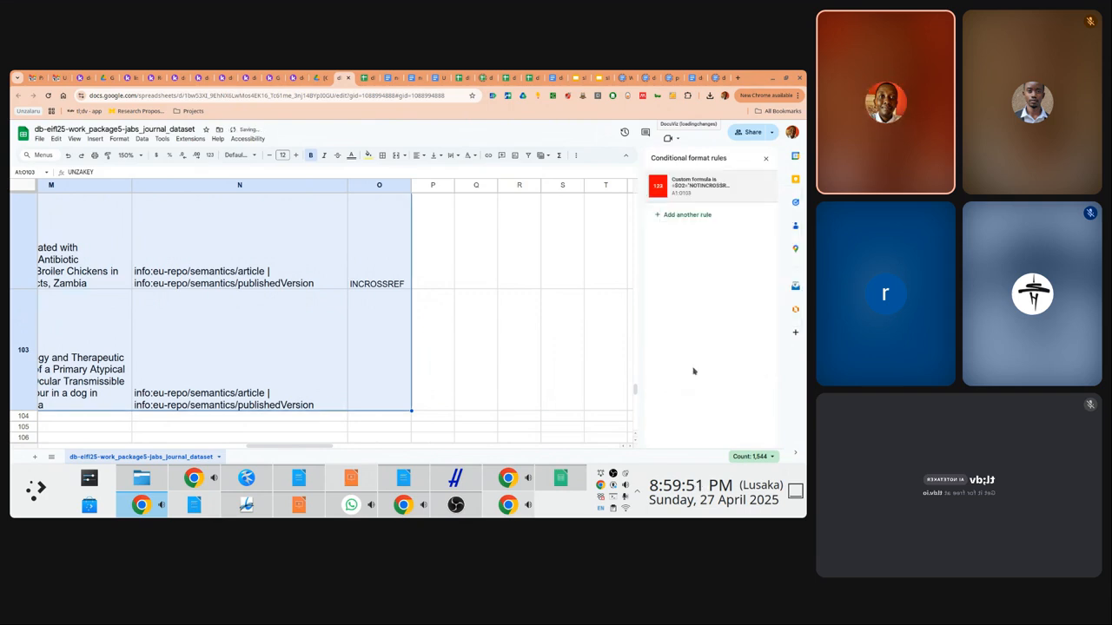
left_click(439, 328)
key("Left")
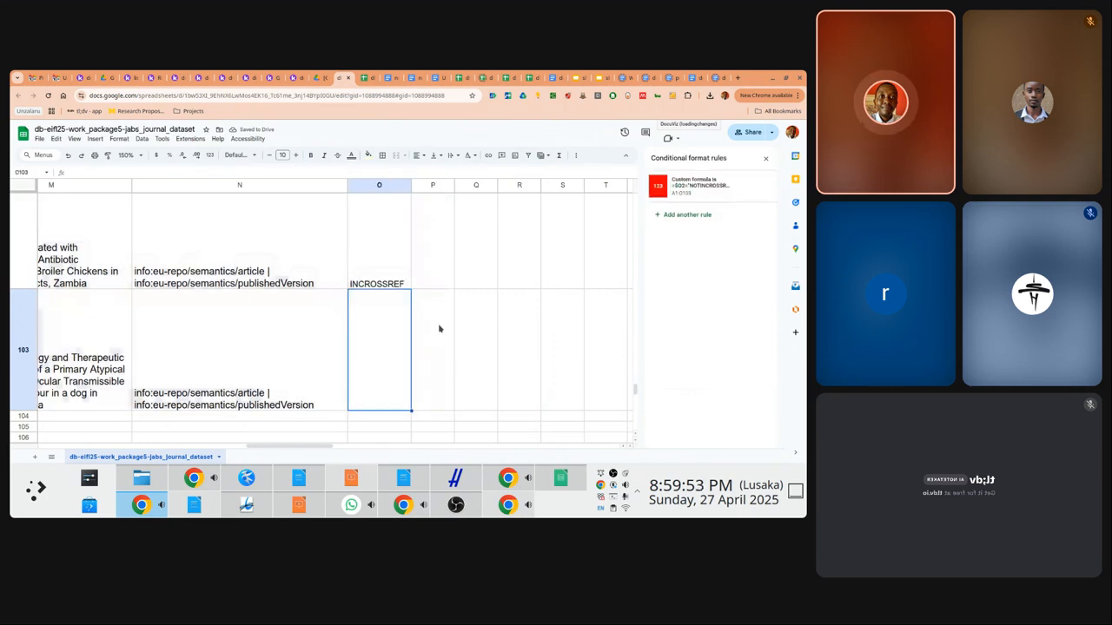
key("Down")
key("Down")
key("Down")
key("Down")
key("Down")
key("Down")
key("Down")
key("Down")
key("Down")
key("Down")
key("Down")
key("Down")
key("Down")
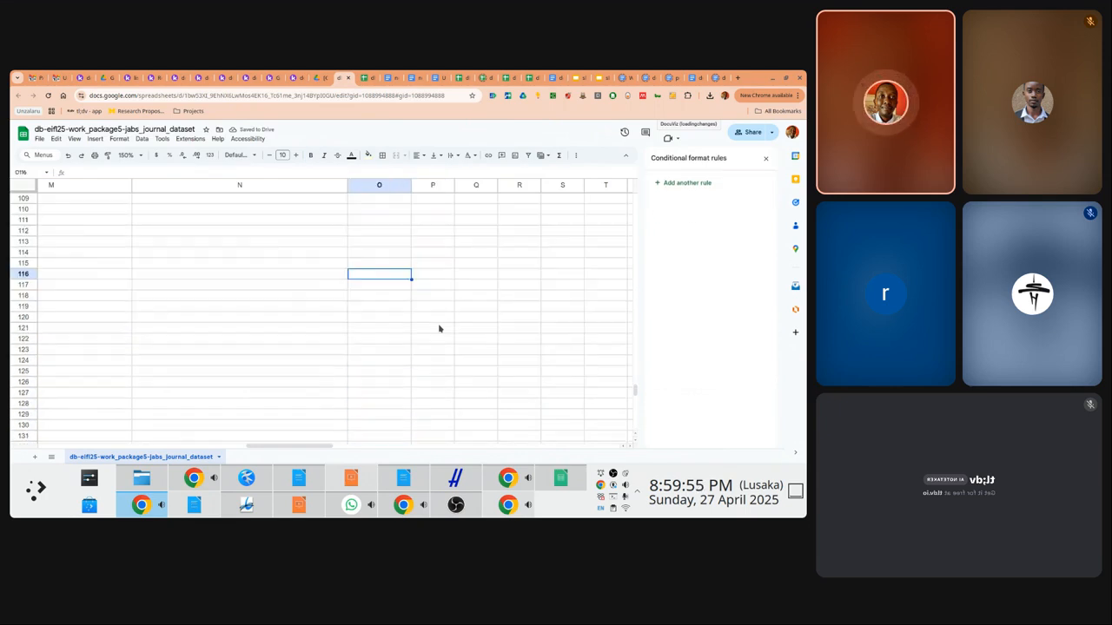
key("Up")
key("Up")
key("Up")
key("Up")
key("Up")
key("Up")
key("Up")
key("Up")
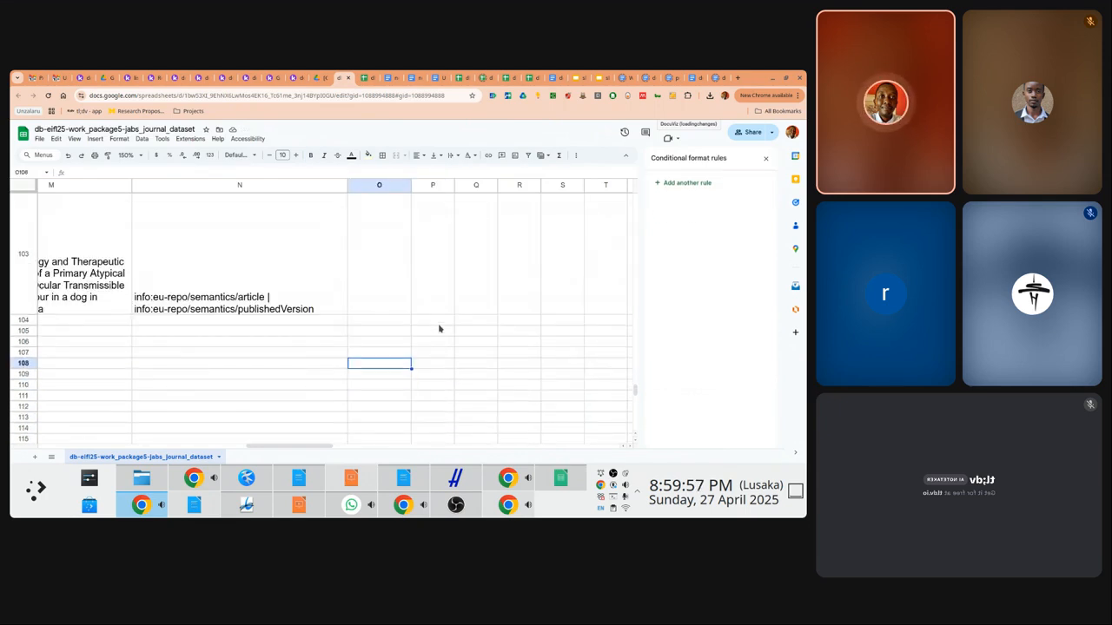
Step through the rows to verify NOTINCROSSREF rows are highlighted red, ending at A1
key("Up")
key("Up")
key("Up")
key("Up")
key("Up")
key("Up")
key("Up")
key("Up")
key("Up")
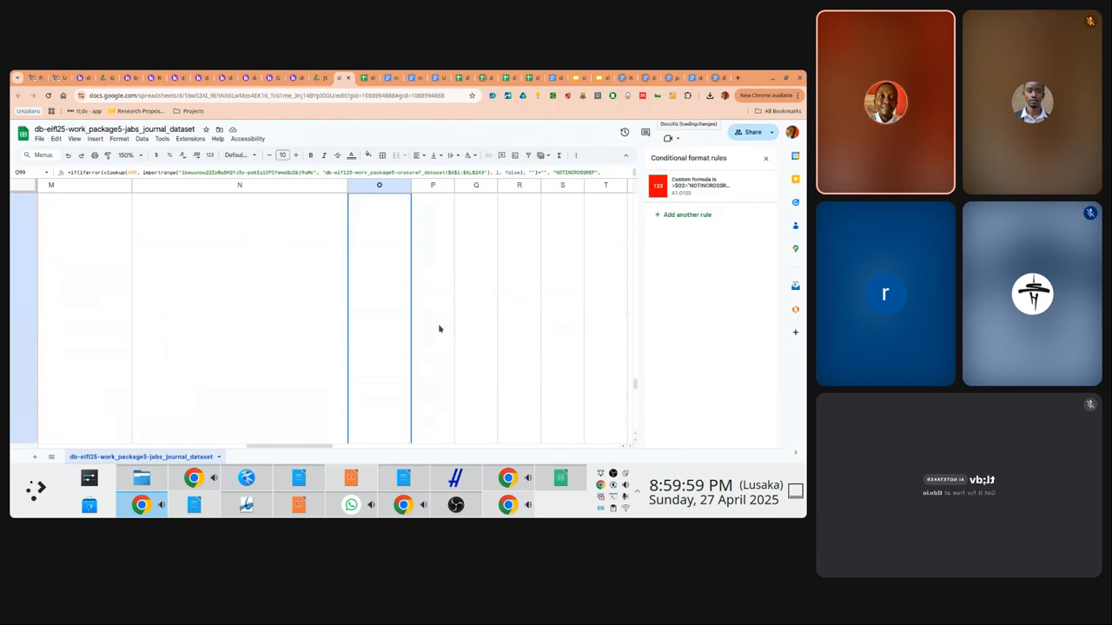
key("Up")
key("Up")
key("Up")
key("Up")
key("Up")
key("Up")
key("Up")
key("Up")
key("Up")
key("Up")
key("Up")
key("Up")
key("Up")
key("Up")
key("Up")
key("Up")
key("Up")
key("Up")
key("Up")
key("Up")
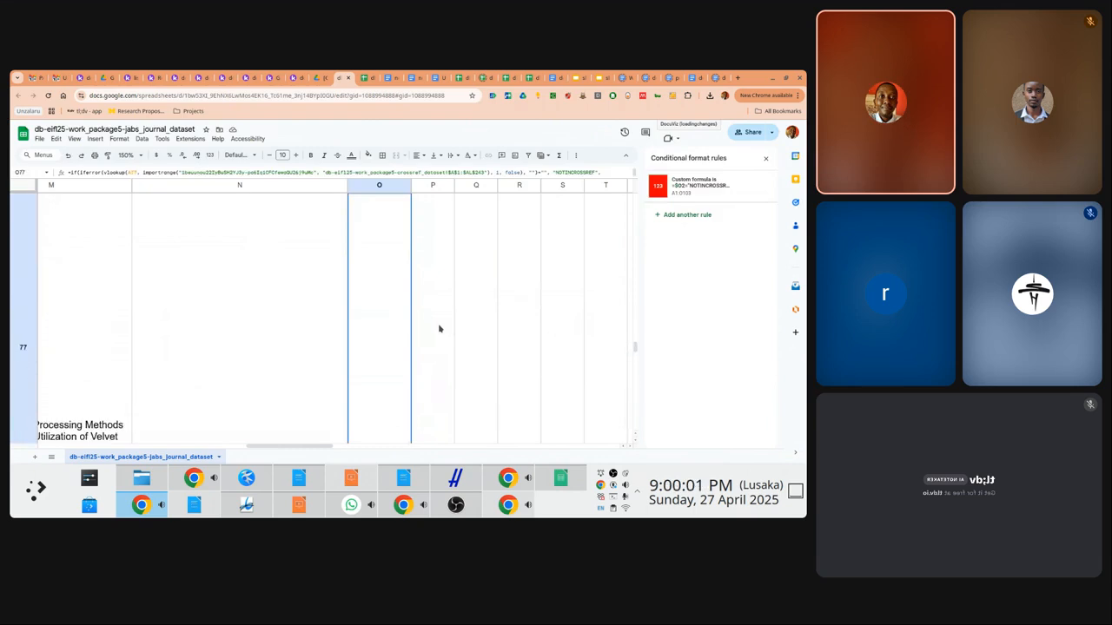
key("Up")
key("Up")
key("Up")
key("Up")
key("Up")
key("Up")
key("Up")
key("Up")
key("Up")
key("Up")
key("Up")
key("Up")
key("Up")
key("Up")
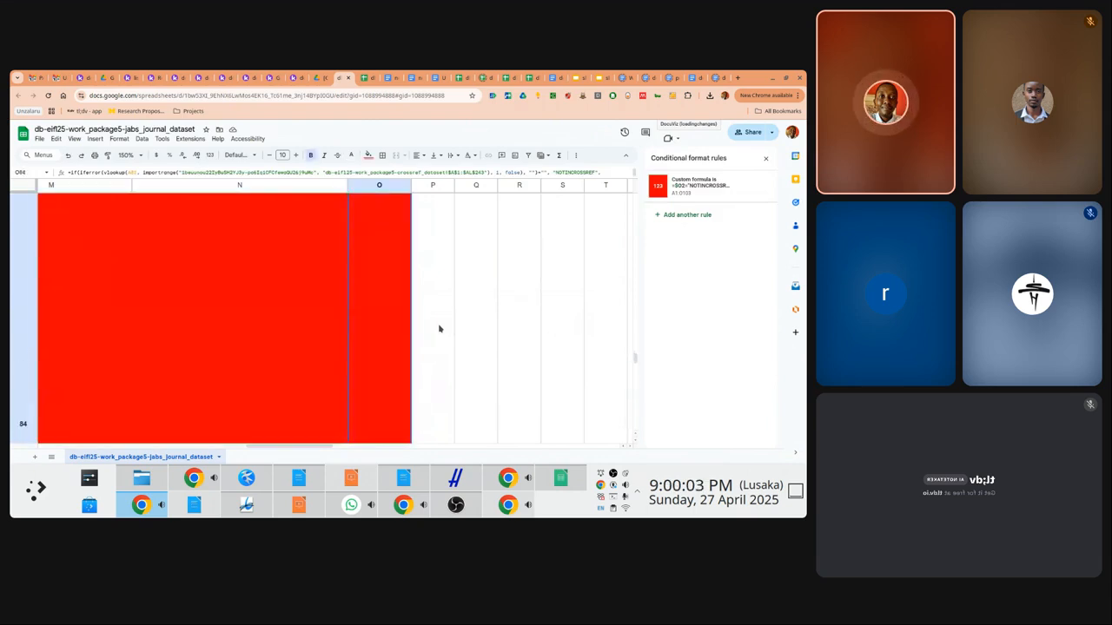
key("Left")
key("Left")
key("Left")
key("Left")
key("Left")
key("Left")
key("Left")
key("Left")
key("Left")
key("Left")
key("Left")
key("Left")
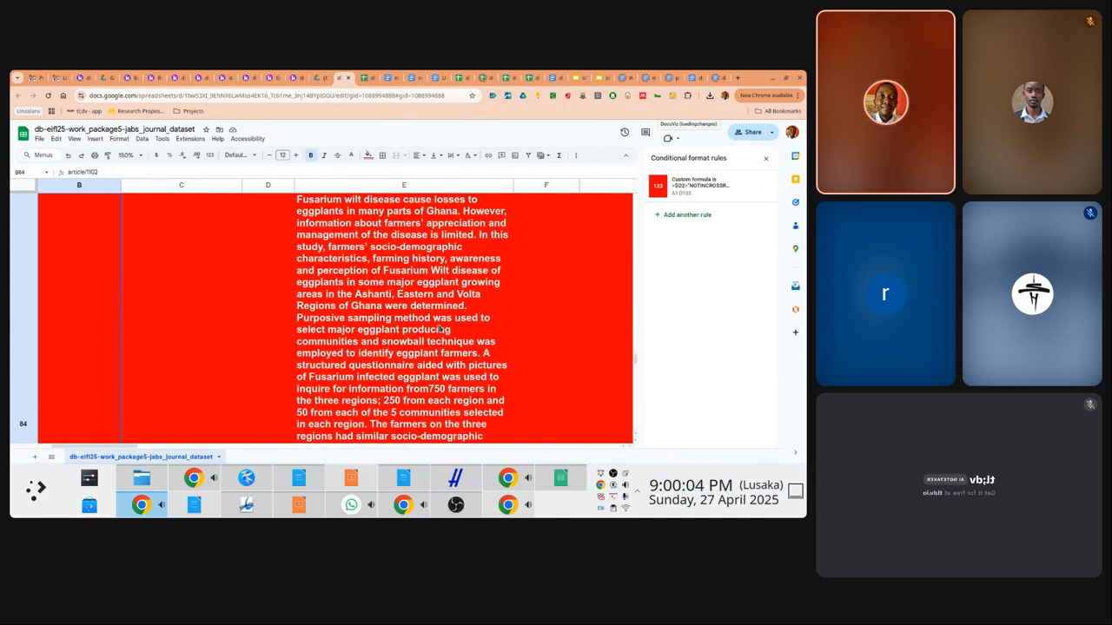
key("Up")
key("Up")
key("Up")
key("Up")
key("Up")
key("Up")
key("Up")
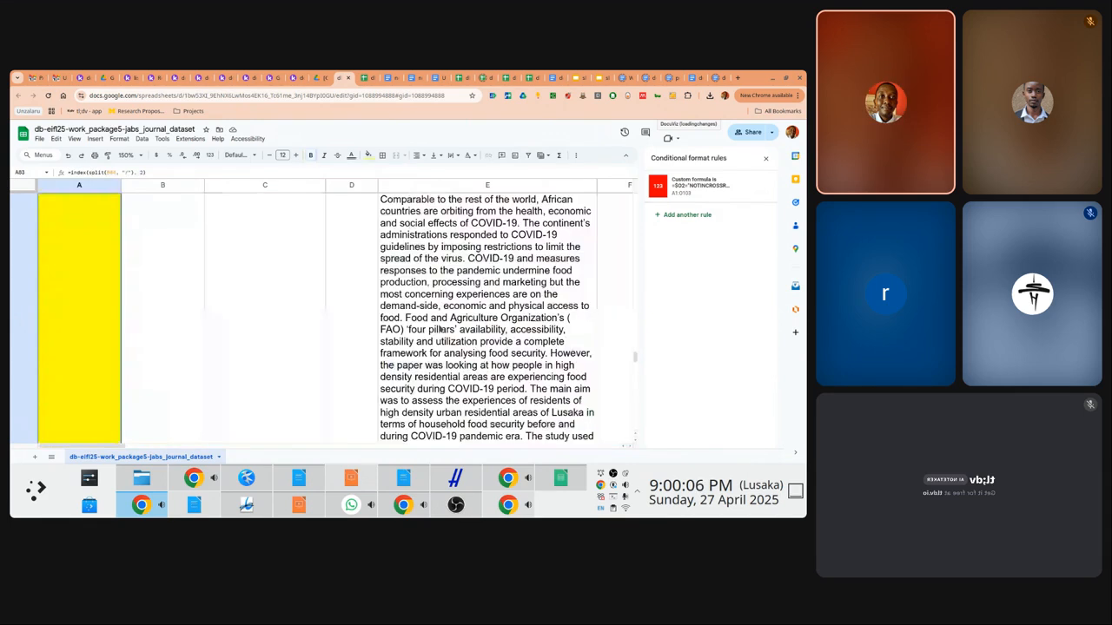
key("Up")
key("Up")
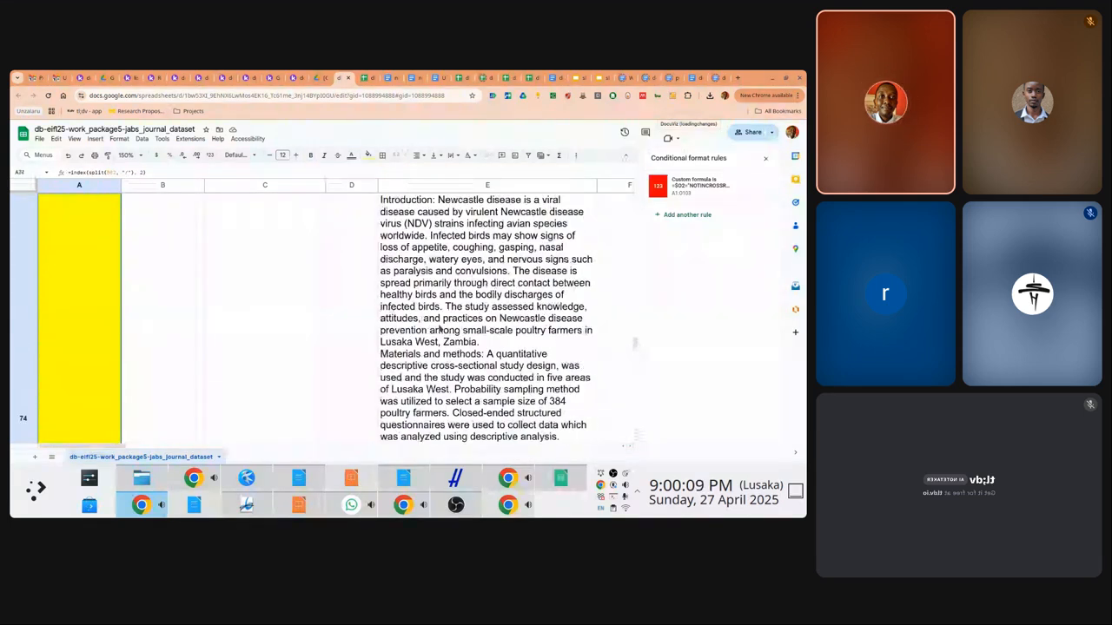
key("Up")
key("Up")
key("Up")
key("Up")
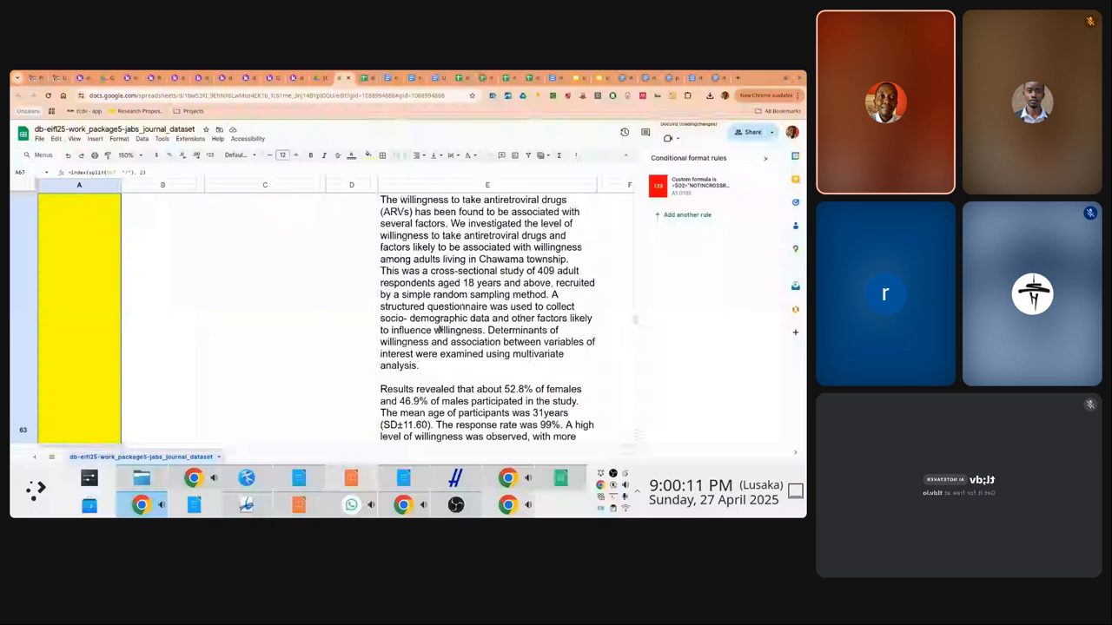
key("Up")
key("Up")
key("Up")
key("Up")
key("Up")
key("Up")
key("Up")
key("Up")
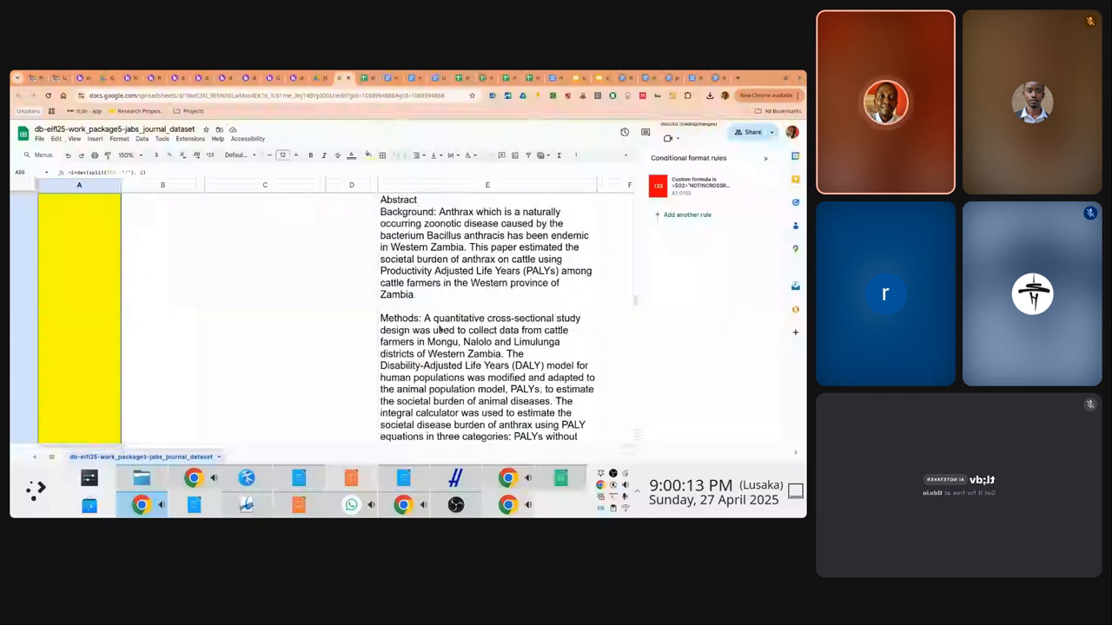
key("Up")
key("Up")
key("Up")
key("Up")
key("Up")
key("Up")
key("Up")
key("Up")
key("Up")
key("Up")
key("Up")
key("Up")
key("Up")
key("Up")
key("Up")
key("Up")
key("Up")
key("Up")
key("Up")
key("Up")
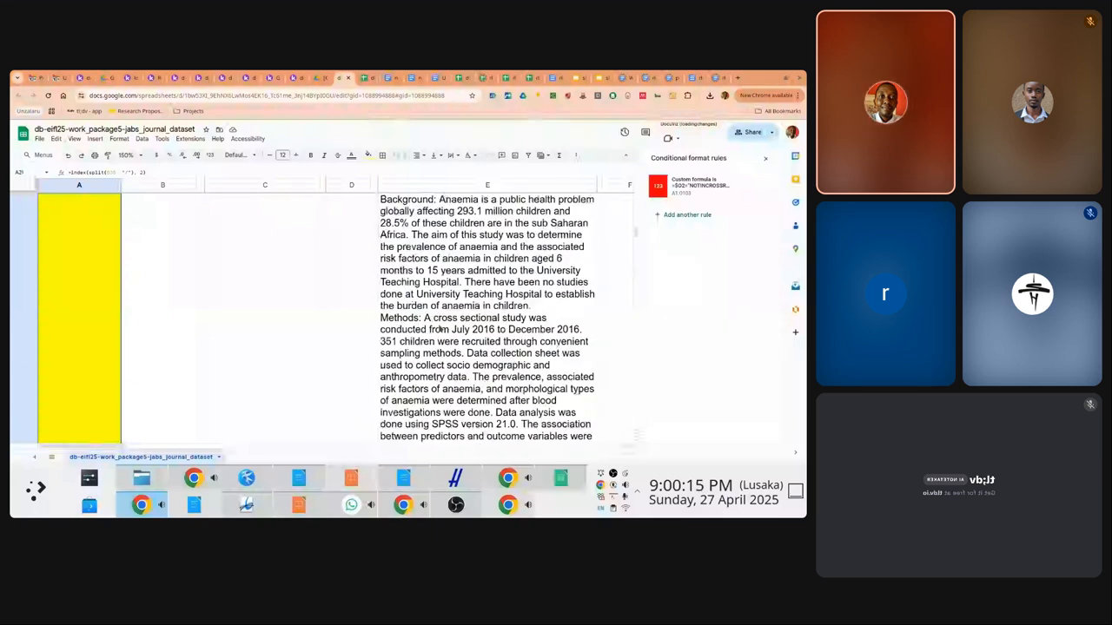
key("Up")
key("Up")
key("Up")
key("Up")
key("Up")
key("Up")
key("Up")
key("Up")
key("Up")
key("Up")
key("Up")
key("Up")
key("Up")
key("Up")
key("Up")
key("Up")
key("Up")
key("Up")
key("Up")
key("Up")
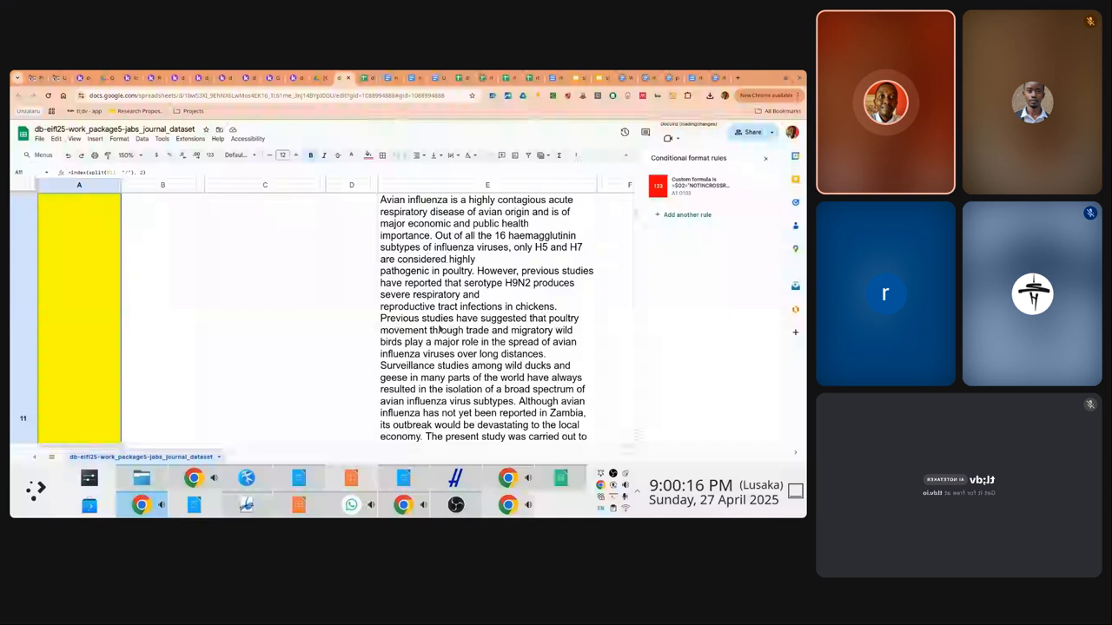
key("Up")
key("Up")
key("Up")
key("Up")
key("Up")
key("Up")
key("Up")
key("Down")
key("Down")
key("Down")
key("Down")
key("Down")
key("Down")
key("Down")
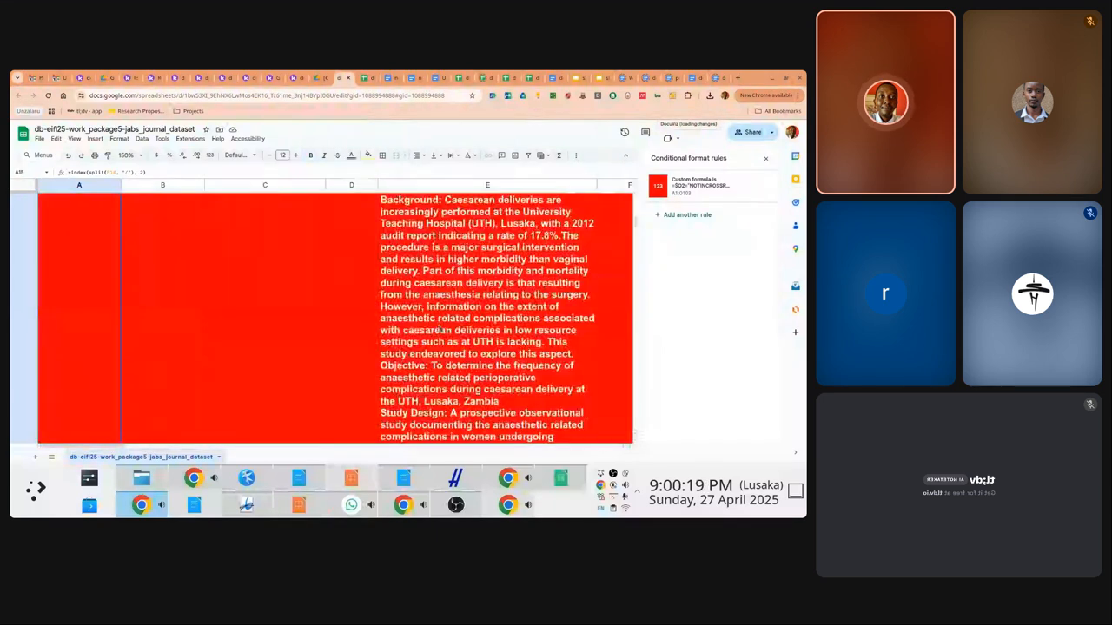
key("Down")
key("Down")
key("Down")
key("Down")
key("Down")
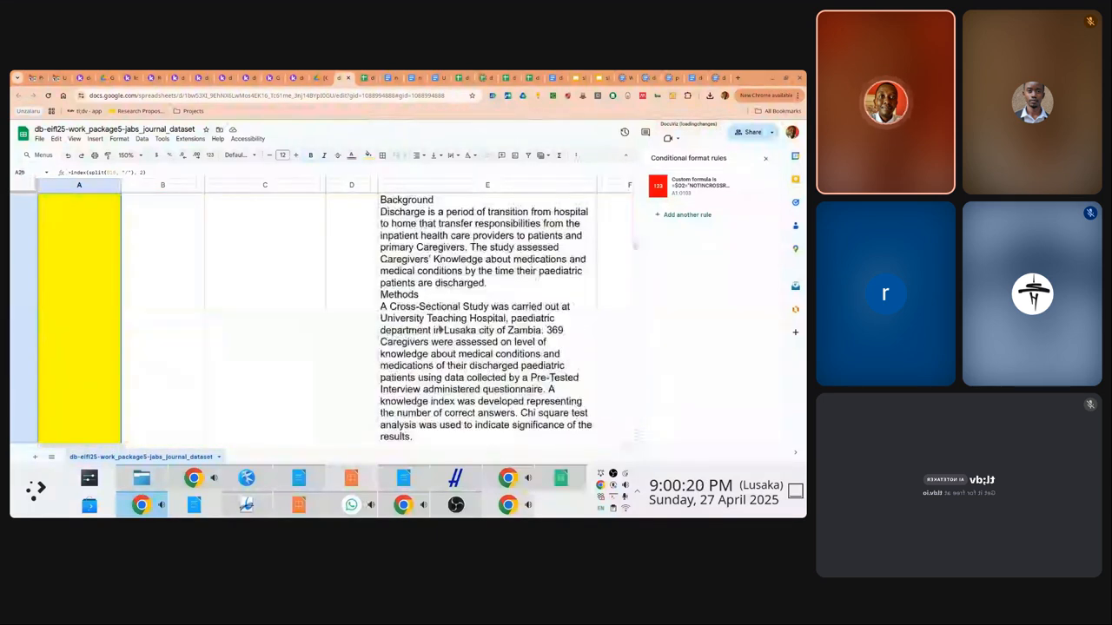
key("Up")
key("Up")
key("Up")
key("Up")
key("Up")
key("Up")
key("Up")
key("Up")
key("Up")
key("Up")
key("Up")
key("Up")
key("Up")
key("Up")
key("Up")
key("Up")
key("Up")
key("Up")
key("Up")
key("Up")
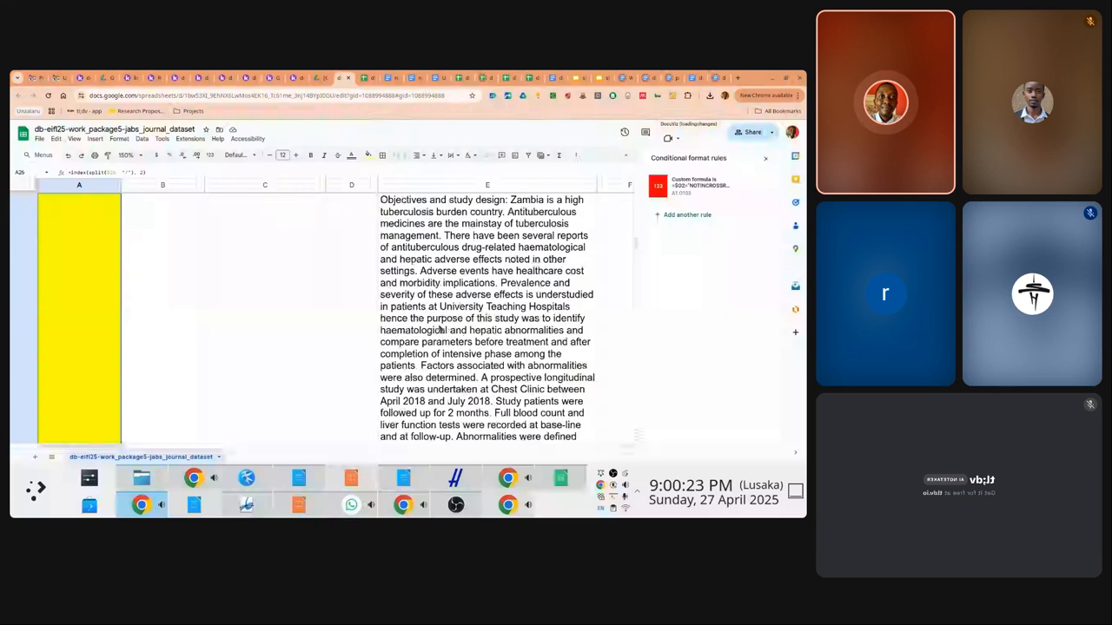
key("Up")
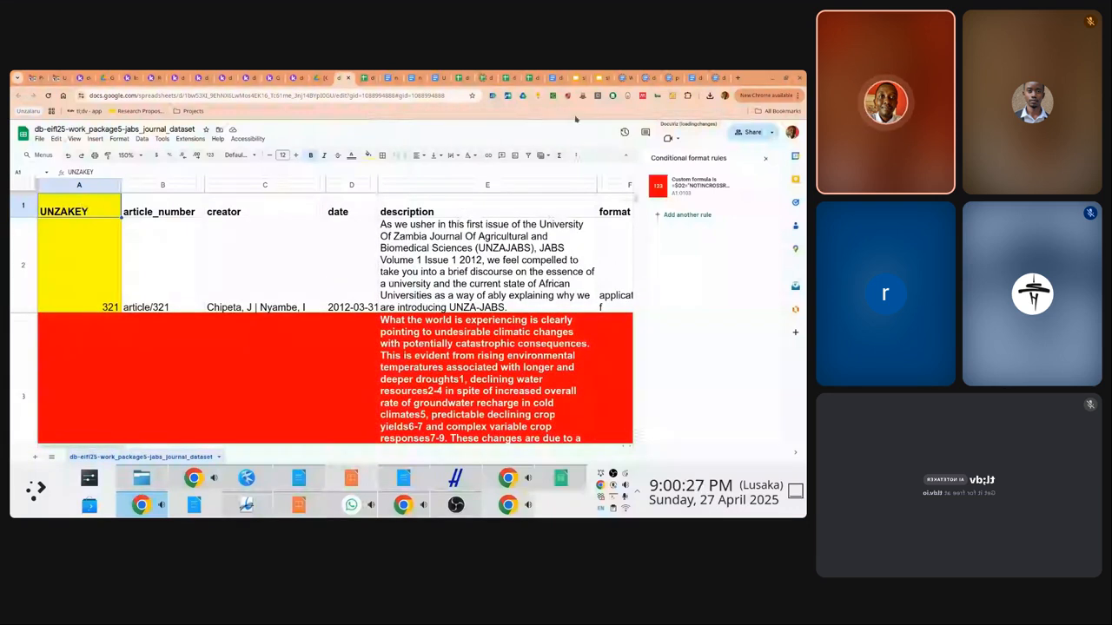
Close the conditional format rules panel and select A1:O103
left_click(766, 161)
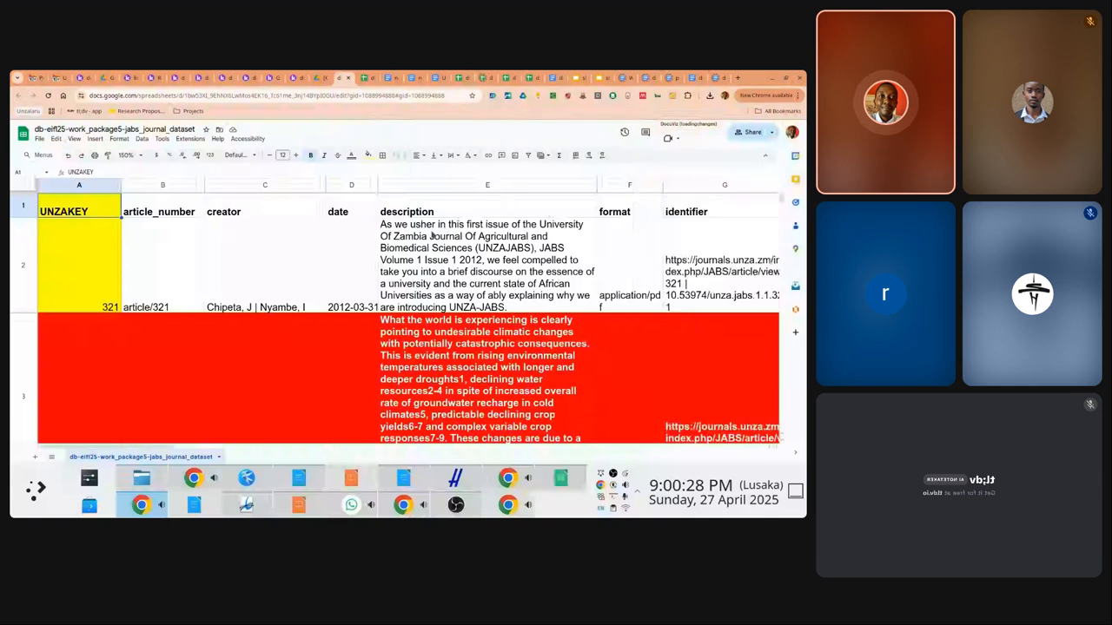
key("ctrl+shift+Right")
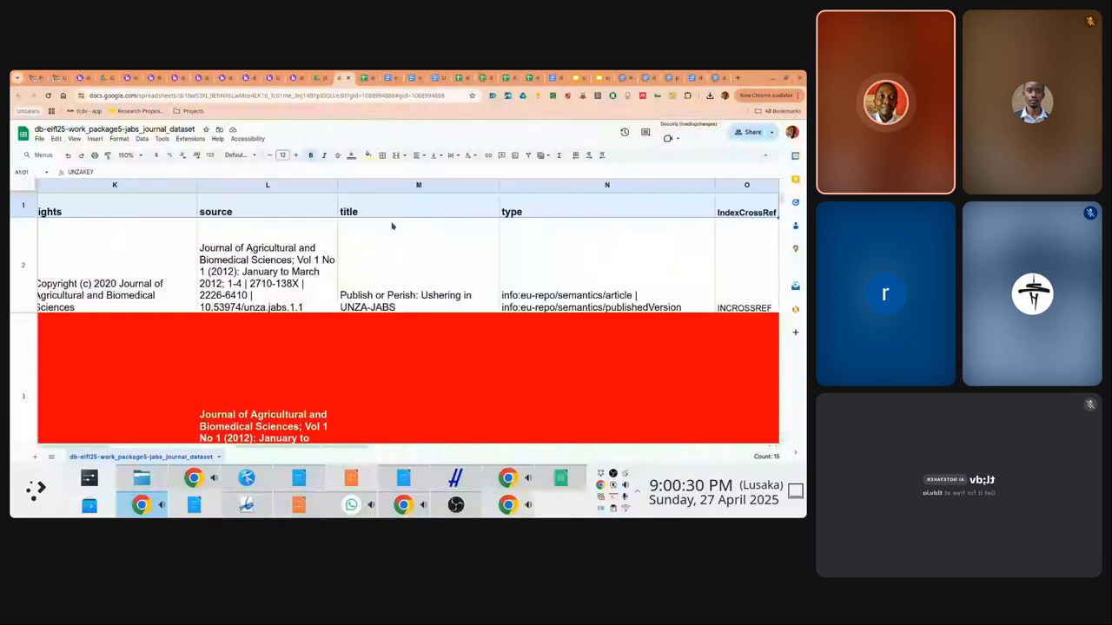
key("ctrl+shift+Down")
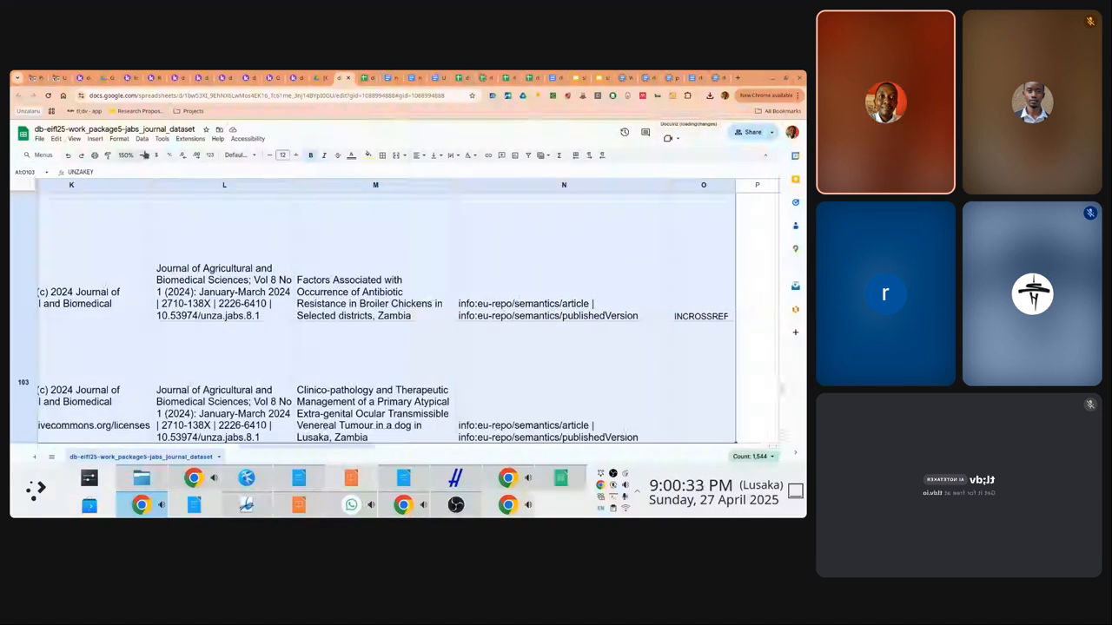
Insert a pivot table from the A1:O103 dataset on a new sheet
left_click(142, 139)
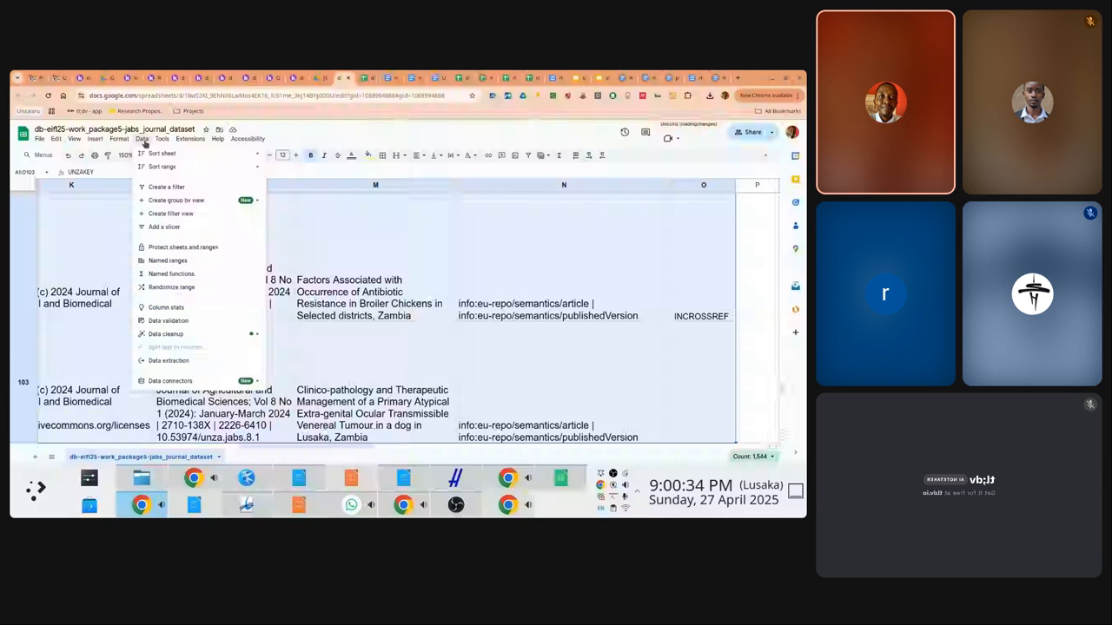
mouse_move(96, 141)
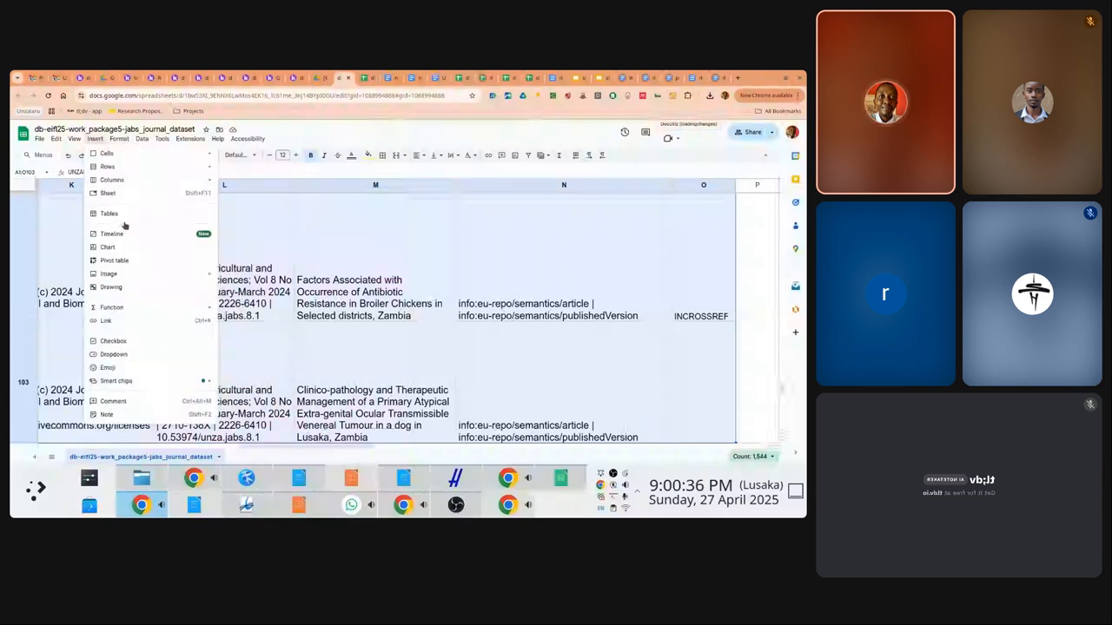
left_click(114, 259)
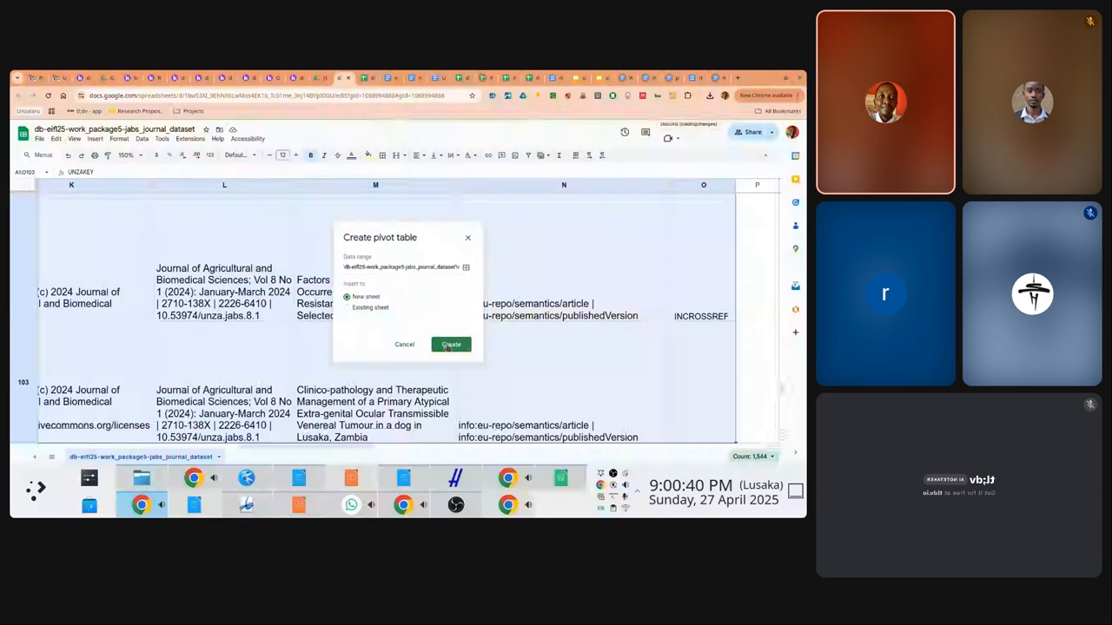
left_click(450, 344)
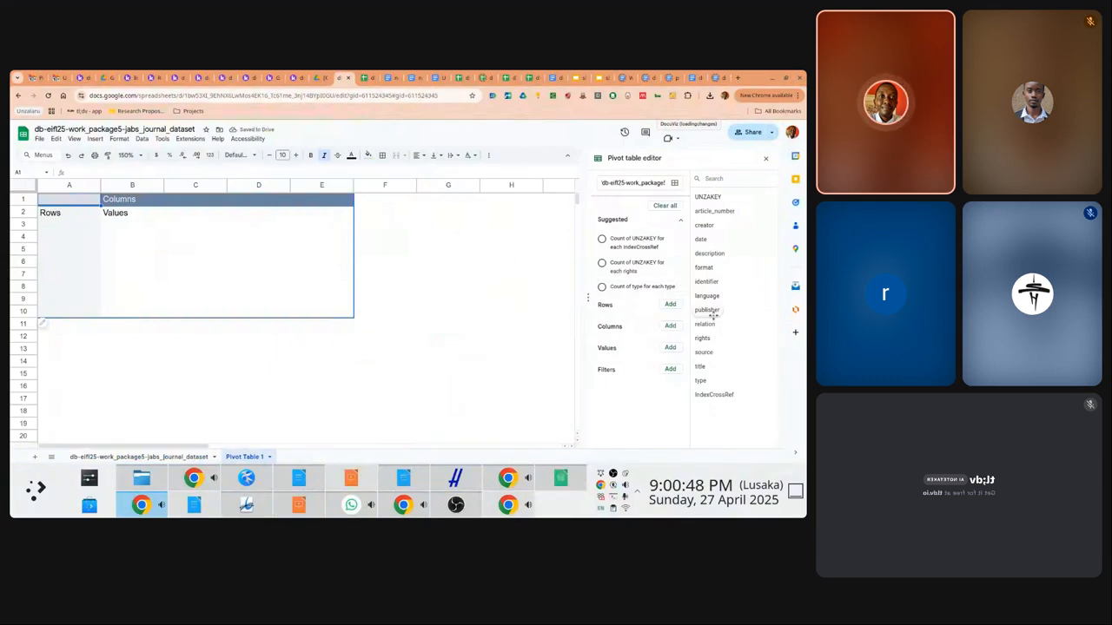
Set pivot rows to IndexCrossRef and values to COUNTA of article_number: 89 INCROSSREF, 12 NOTINCROSSREF
left_click(670, 347)
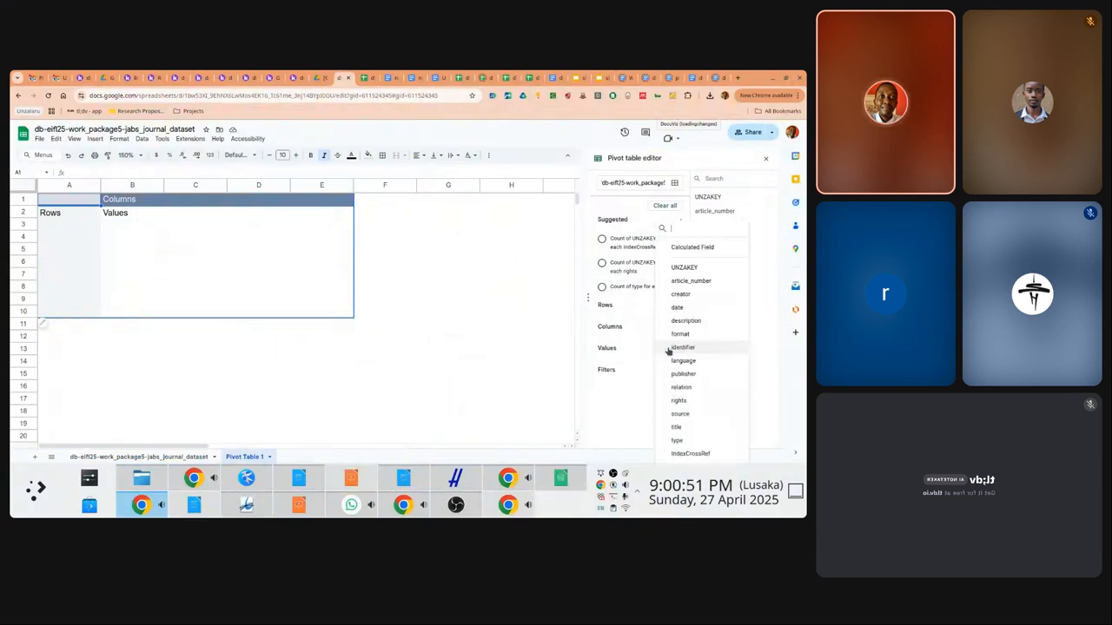
left_click(690, 453)
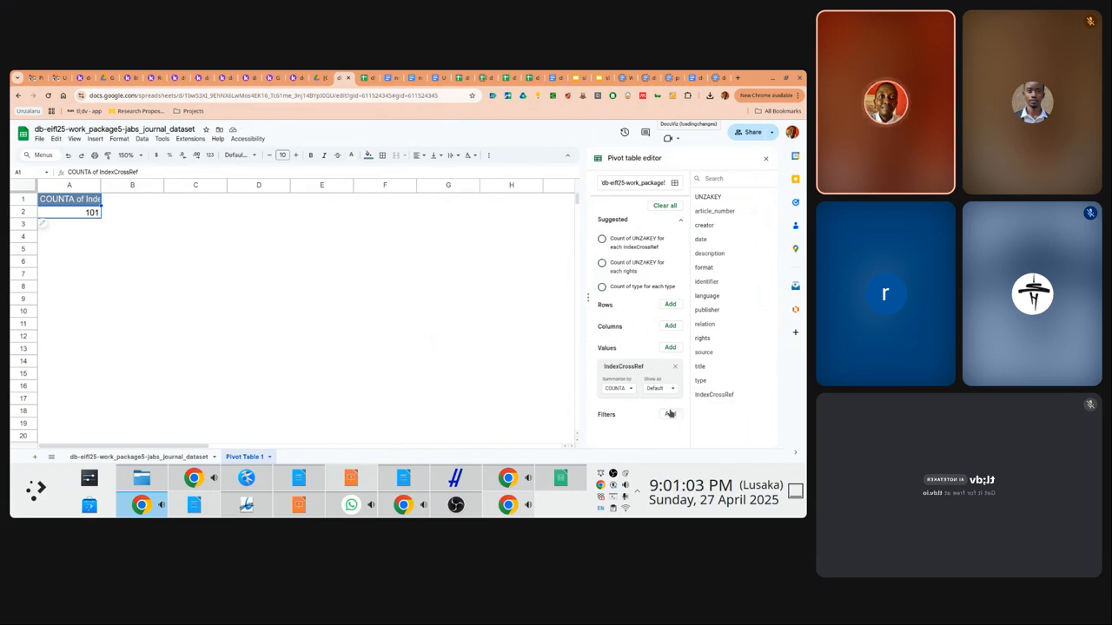
left_click(673, 369)
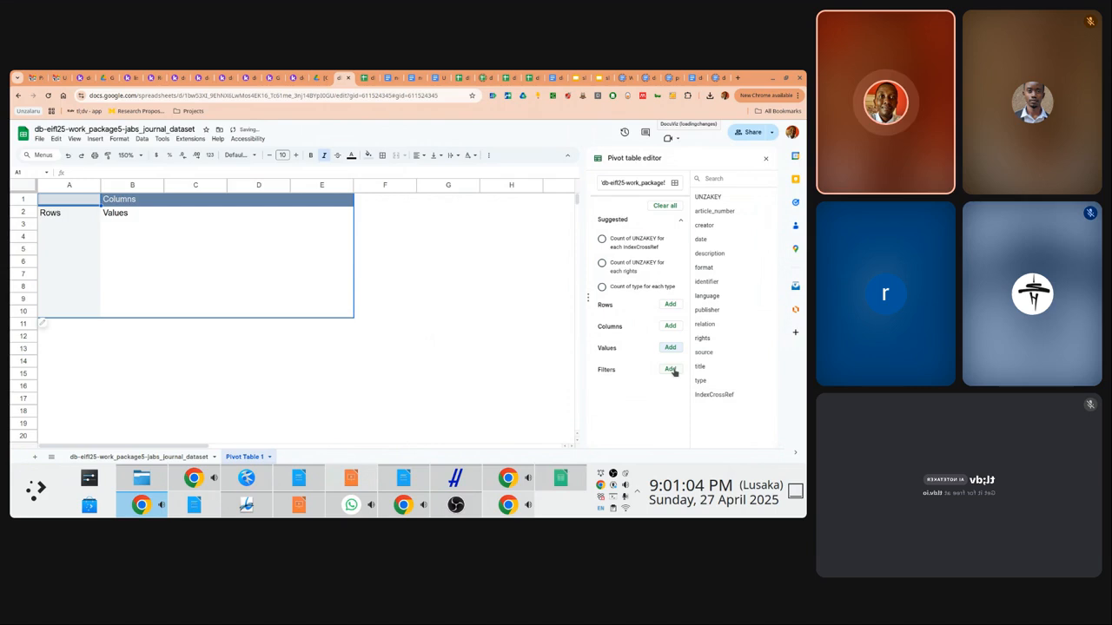
left_click(670, 305)
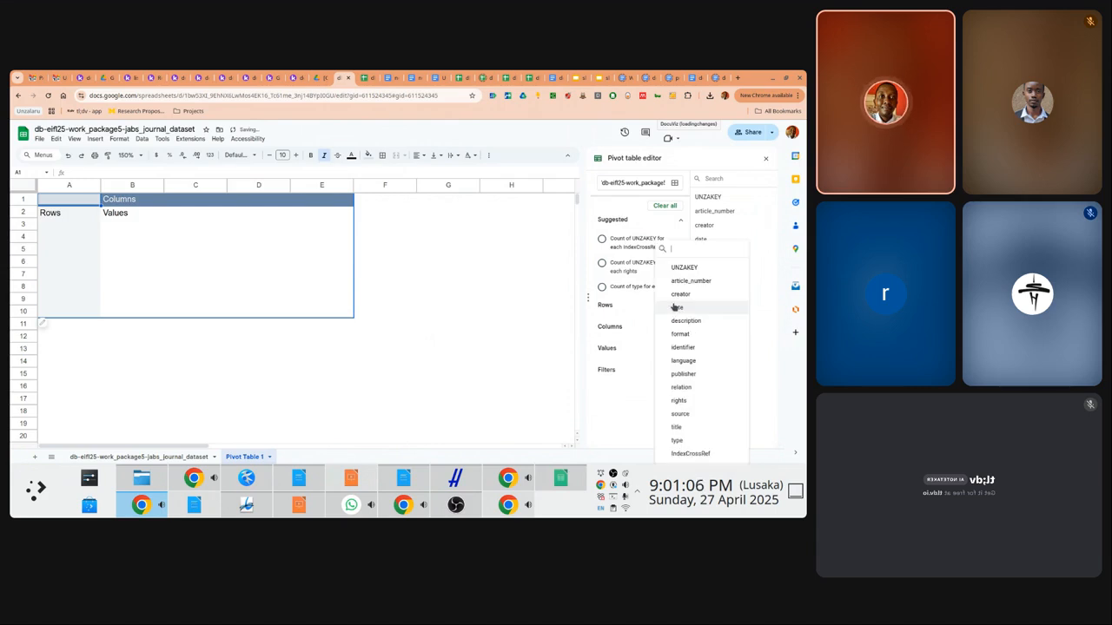
left_click(690, 454)
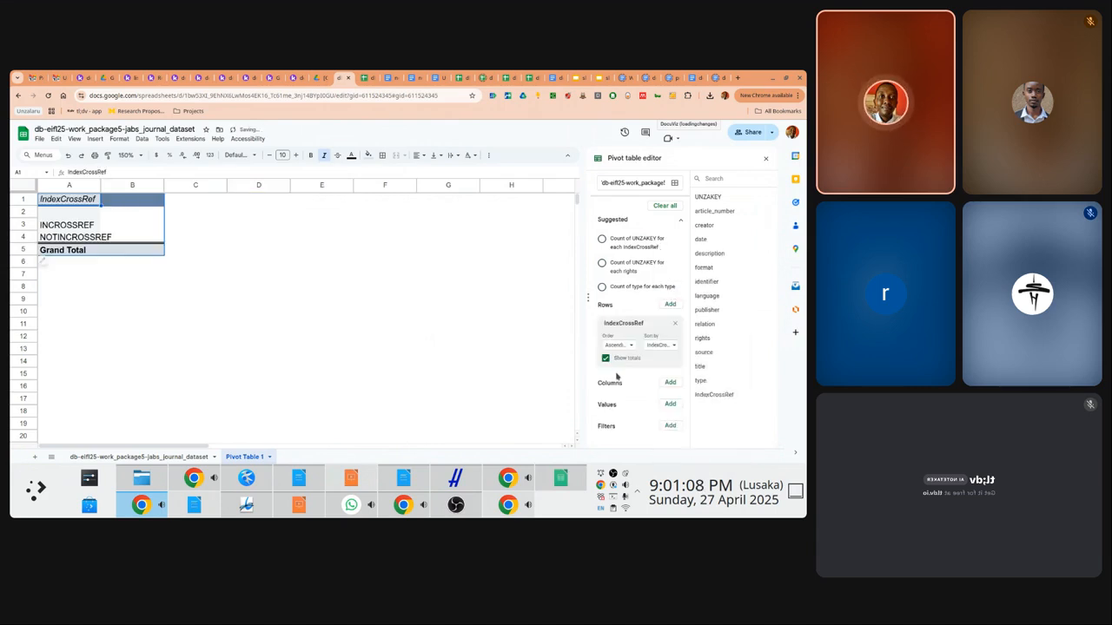
left_click(669, 405)
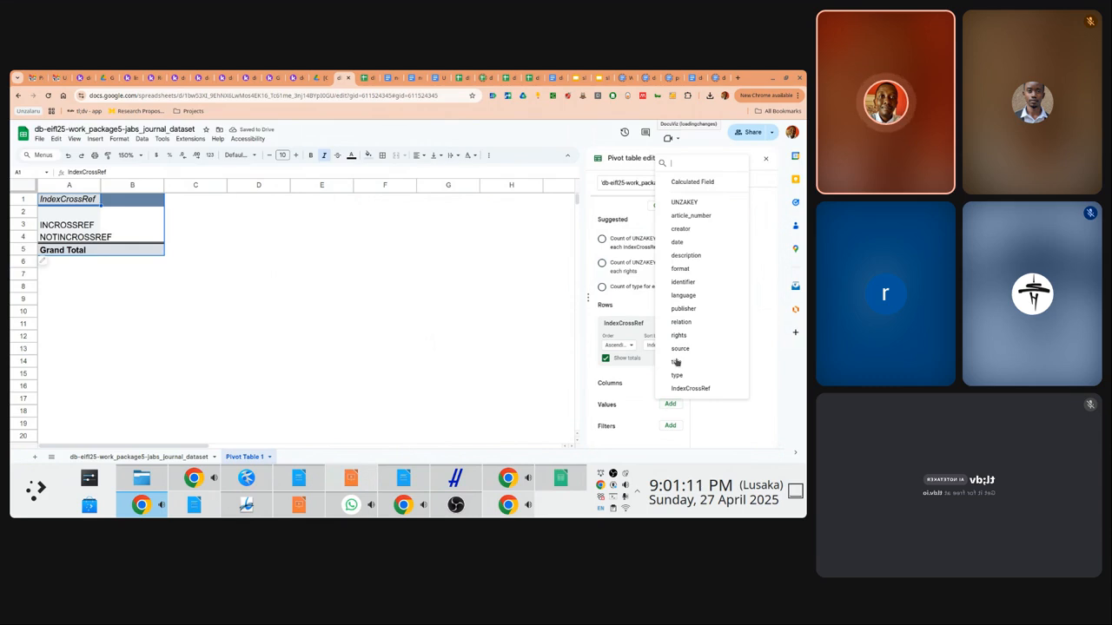
left_click(696, 215)
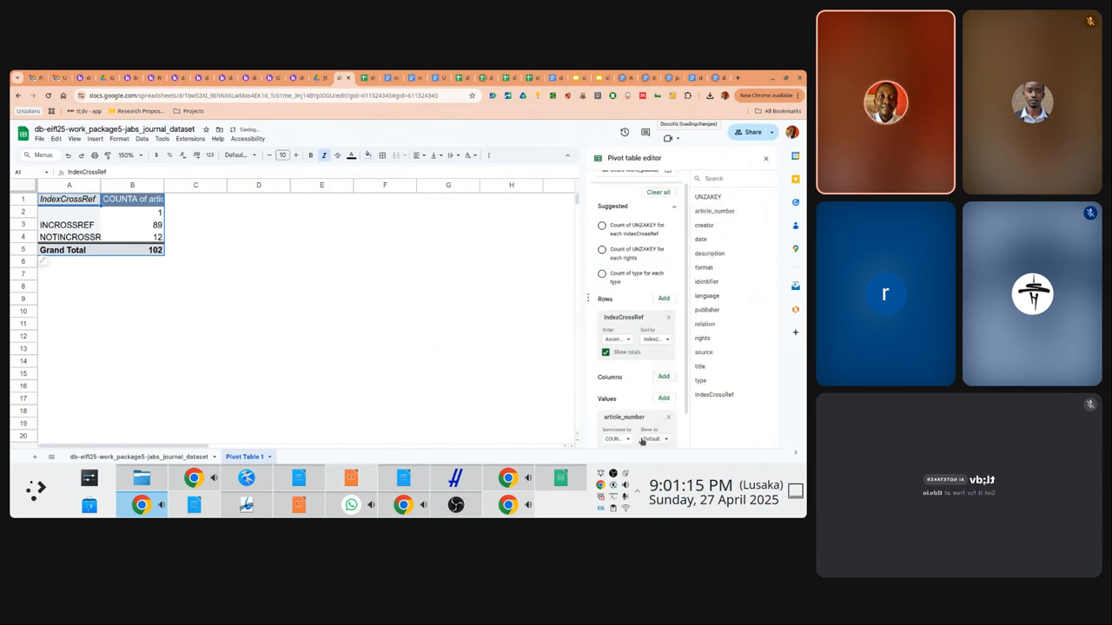
left_click(178, 232)
key("Left")
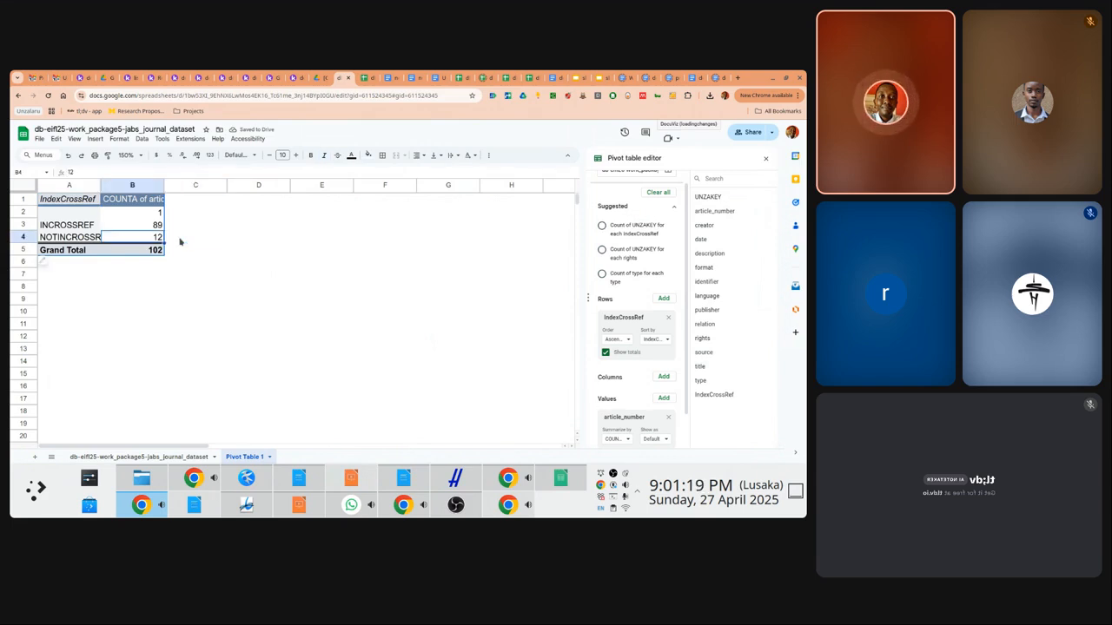
key("Up")
key("Left")
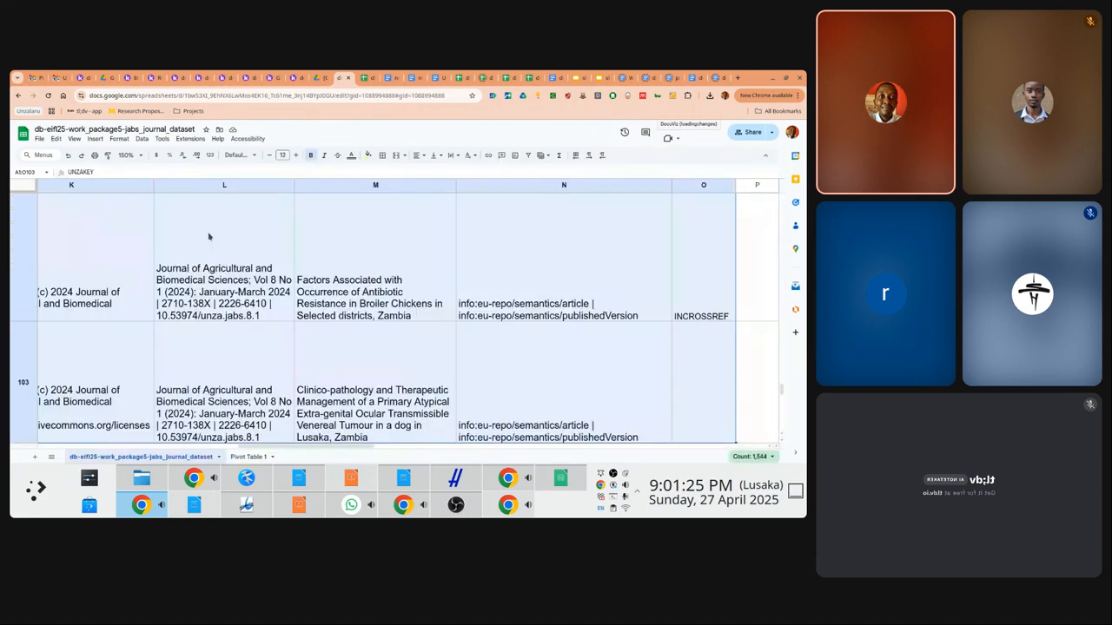
left_click(210, 236)
key("Up")
key("Up")
key("Up")
key("Up")
key("Up")
key("Up")
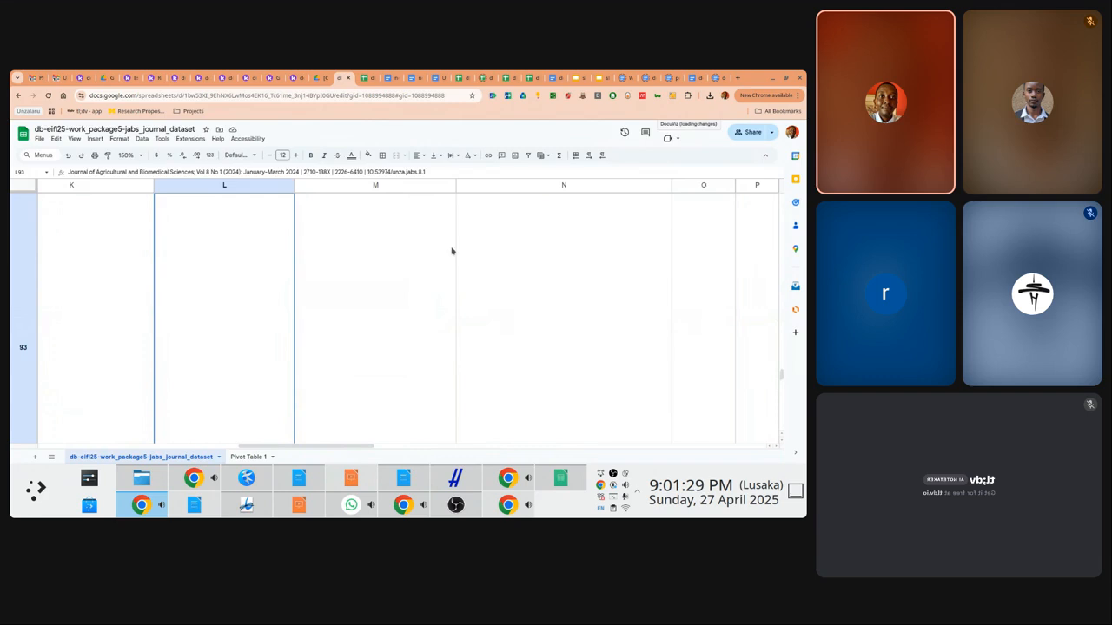
left_click_drag(781, 376, 772, 193)
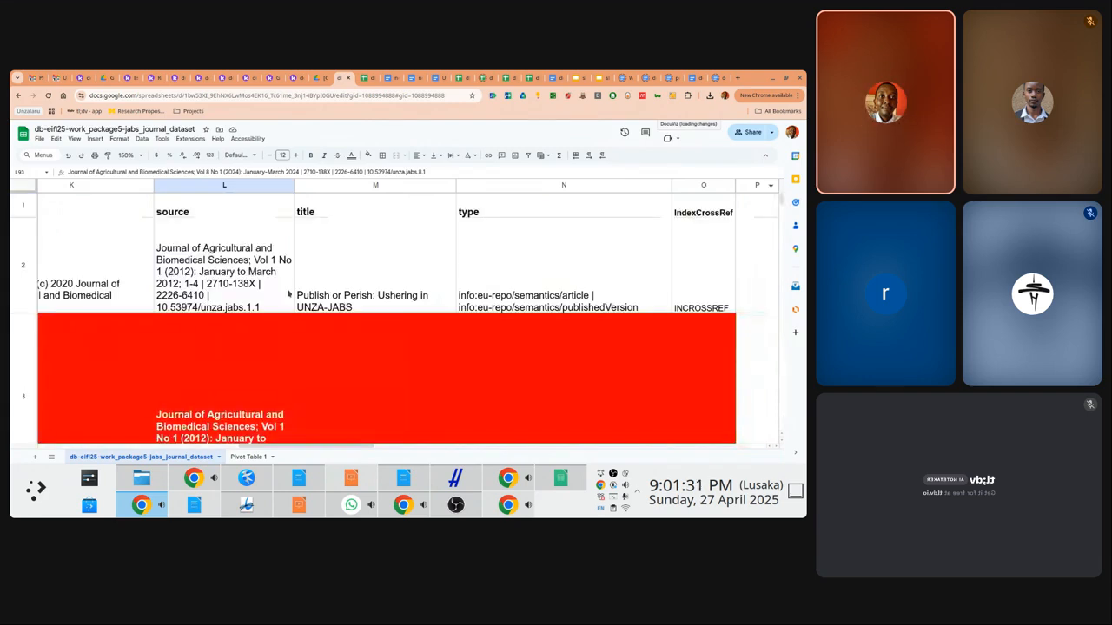
left_click(244, 276)
key("Left")
key("Left")
key("Left")
key("Left")
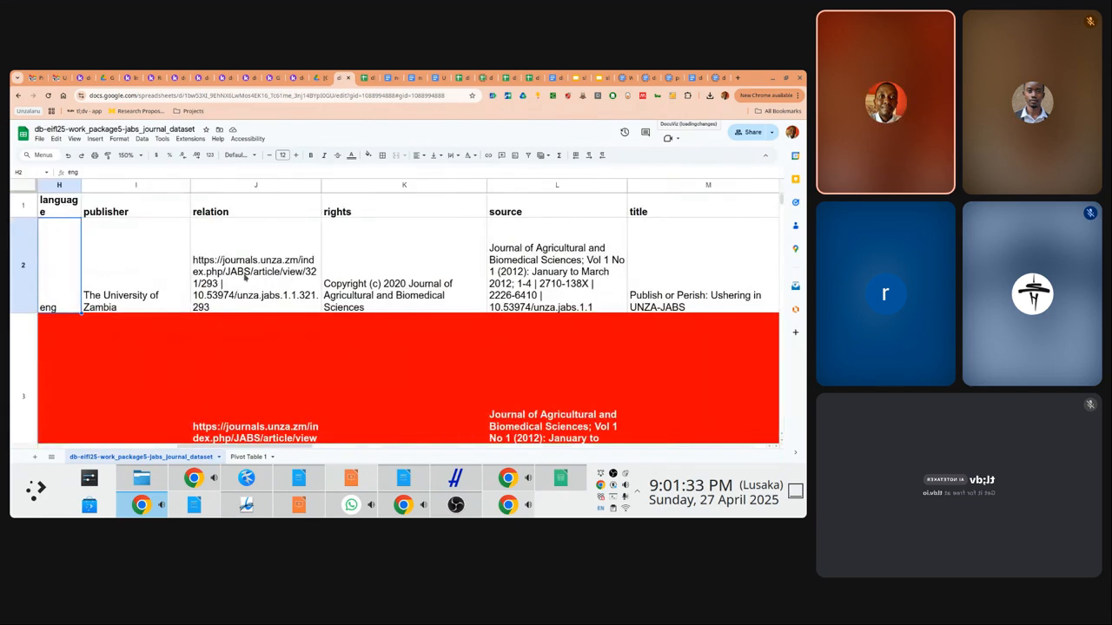
key("Left")
key("Left")
key("Left")
key("Left")
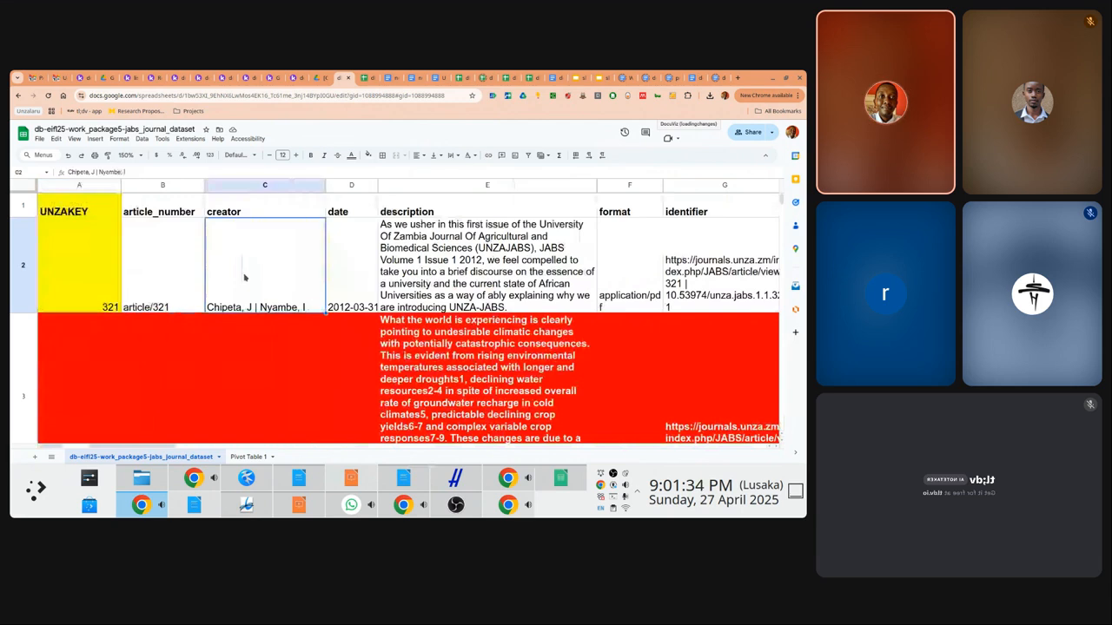
key("Left")
key("Right")
key("Right")
key("Right")
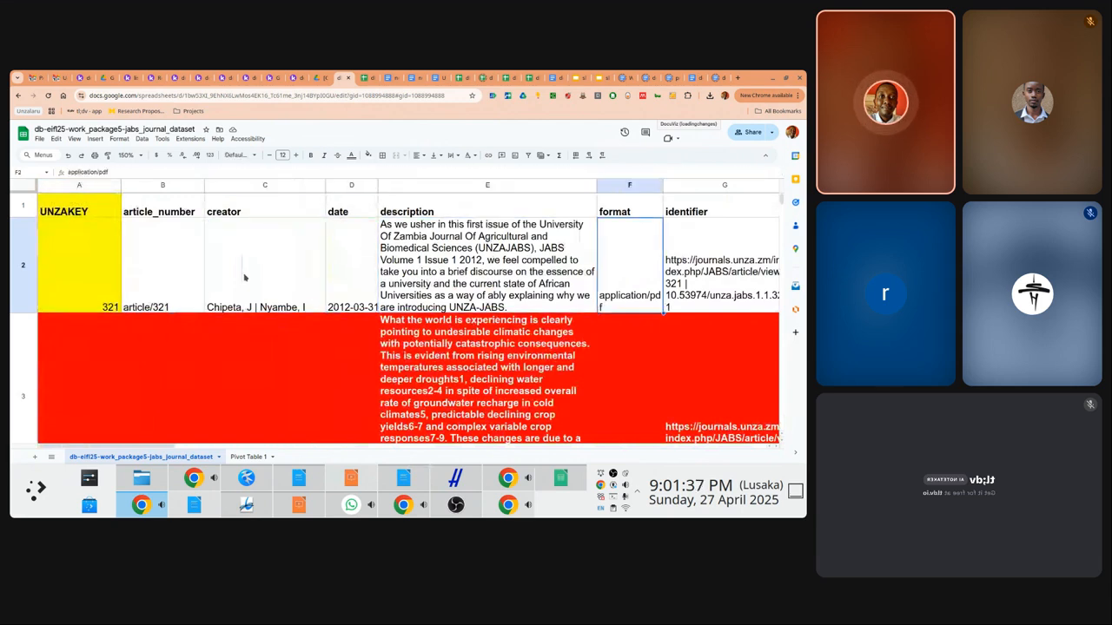
key("Right")
key("Right")
key("Right")
key("Right")
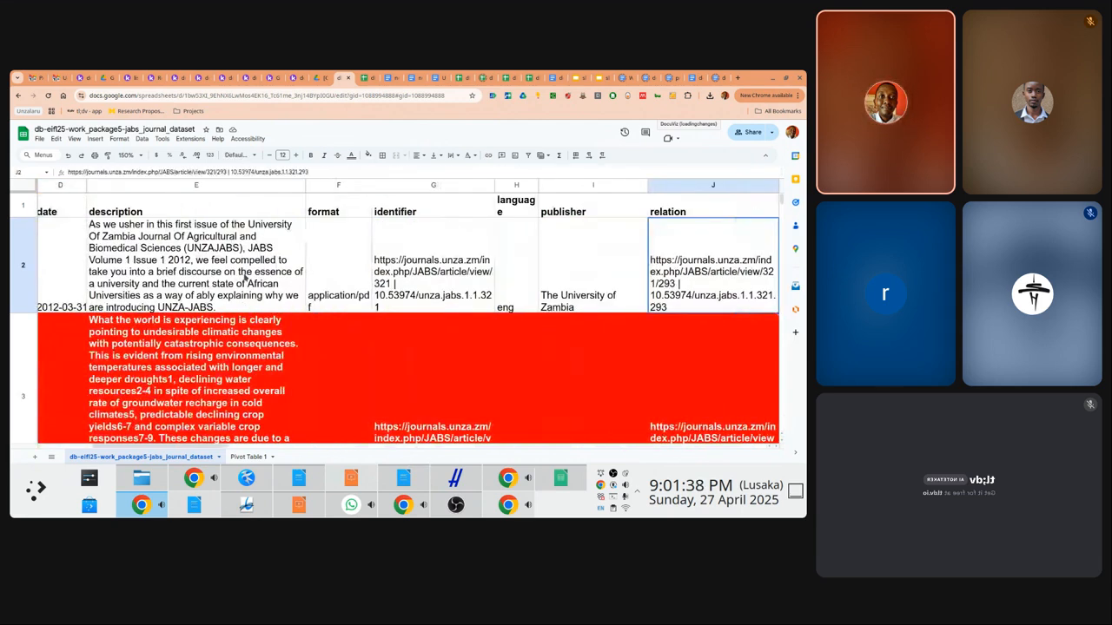
key("Right")
key("Right")
key("Right")
key("Right")
key("Right")
key("Right")
key("Right")
key("Right")
key("Right")
key("Right")
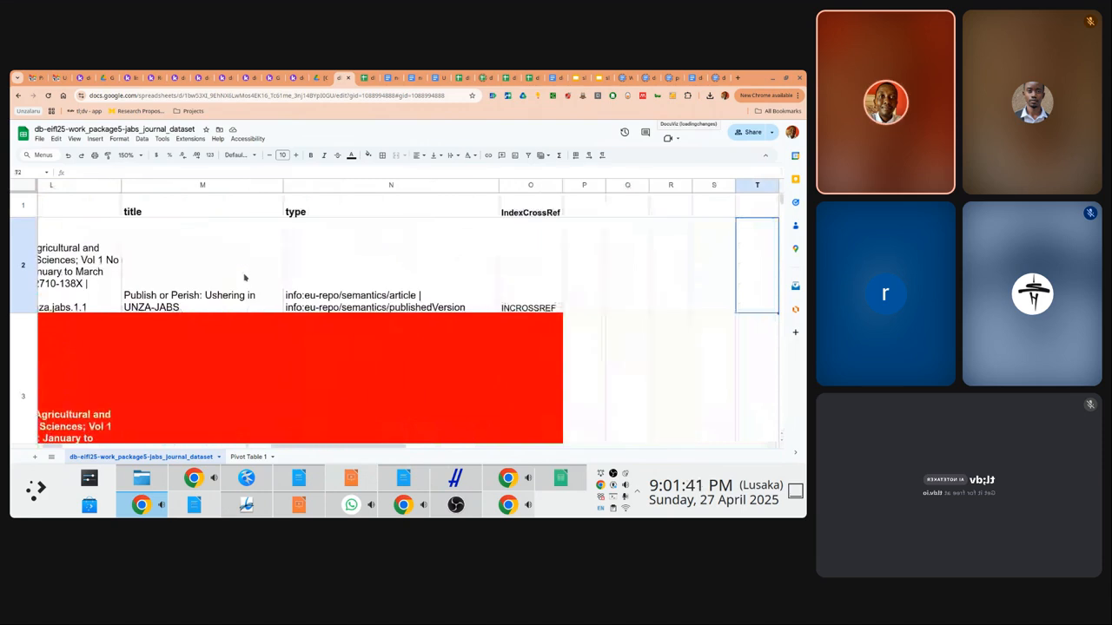
key("Left")
key("Left")
key("Left")
key("Left")
key("Left")
key("Left")
key("Left")
key("Left")
key("Left")
key("Left")
key("Left")
key("Left")
key("Left")
key("Left")
key("Left")
key("Left")
key("Left")
key("Left")
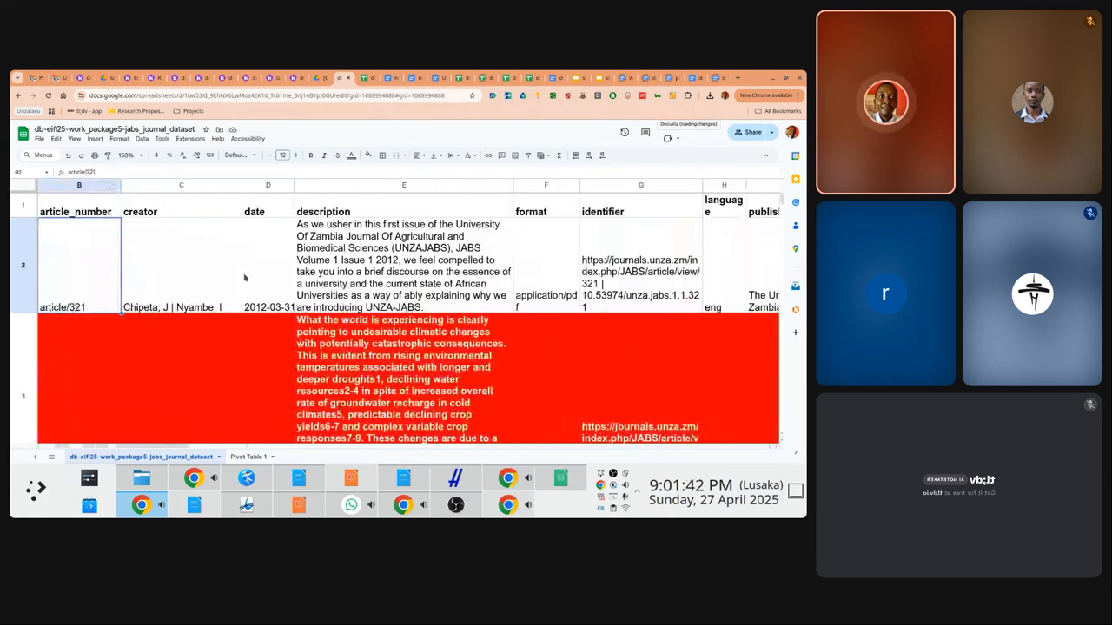
key("Left")
key("Right")
key("Right")
key("Right")
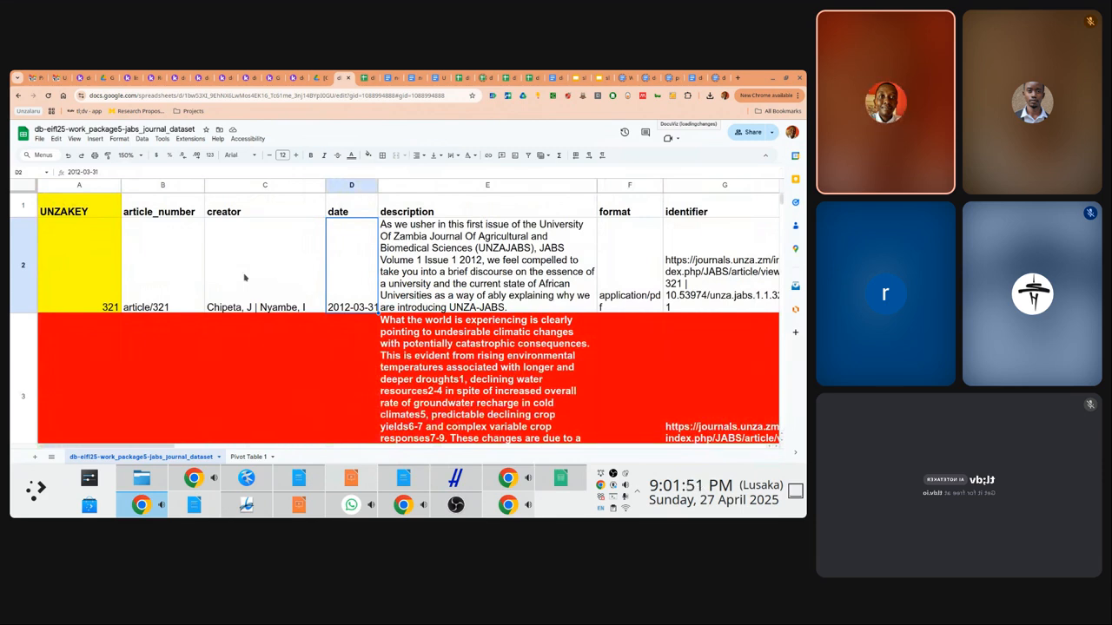
scroll(244, 277, "down", 2)
scroll(244, 277, "up", 2)
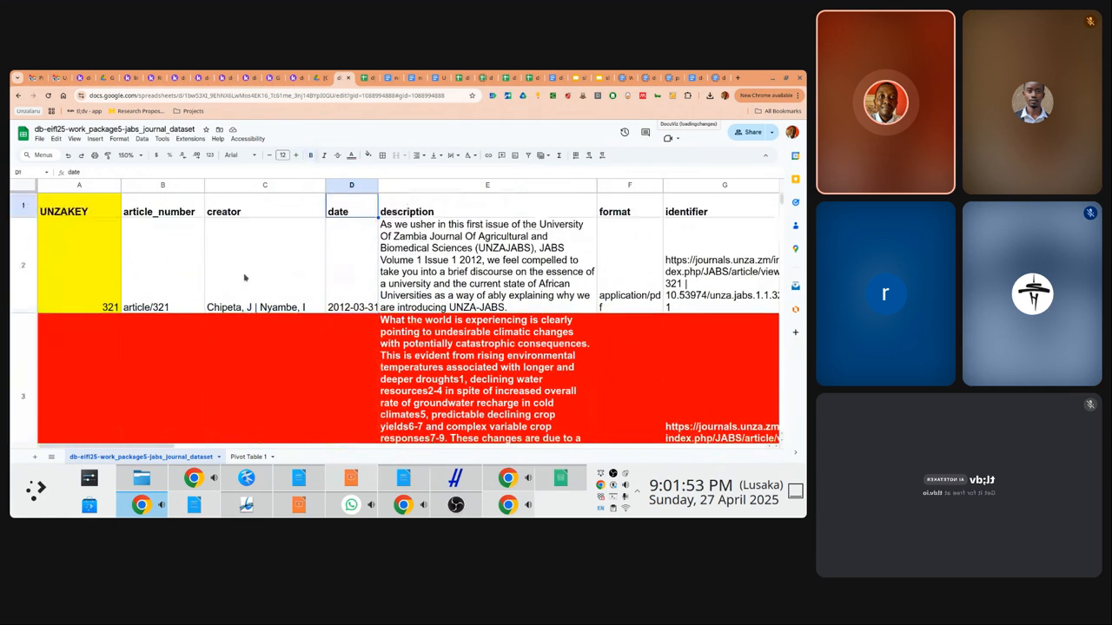
key("Left")
key("Left")
key("Left")
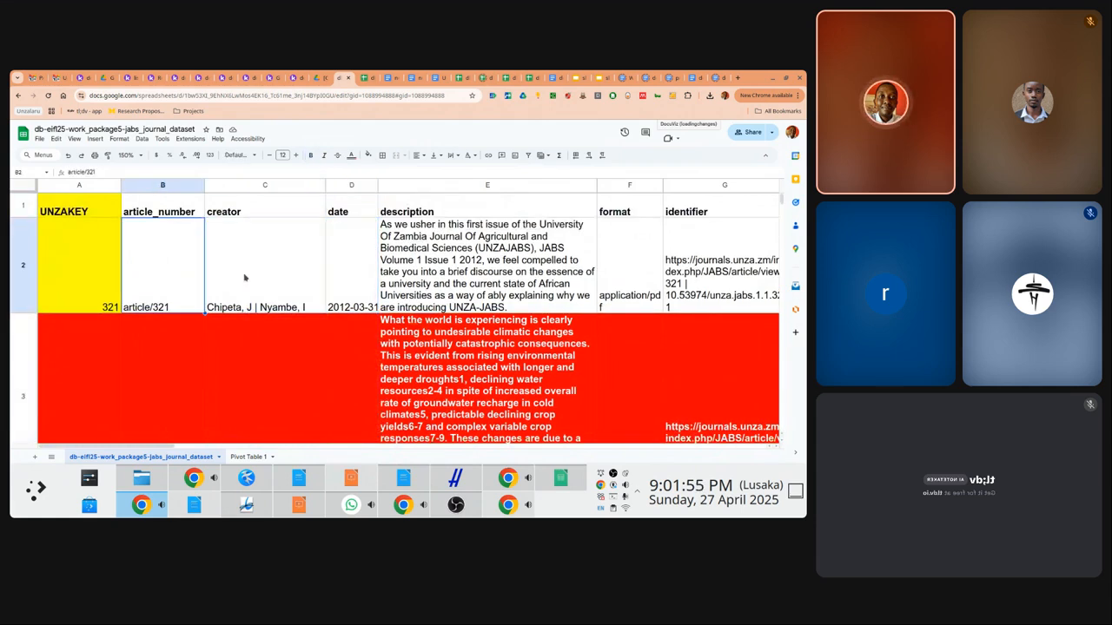
key("Right")
key("Right")
key("Right")
key("Right")
key("Right")
key("Right")
key("Right")
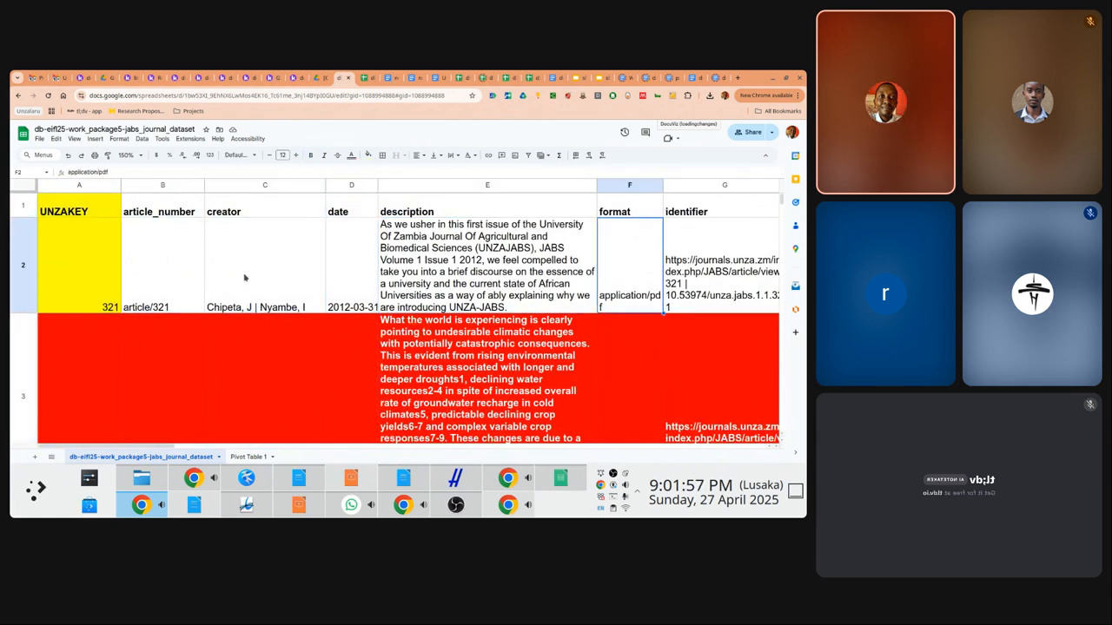
key("Left")
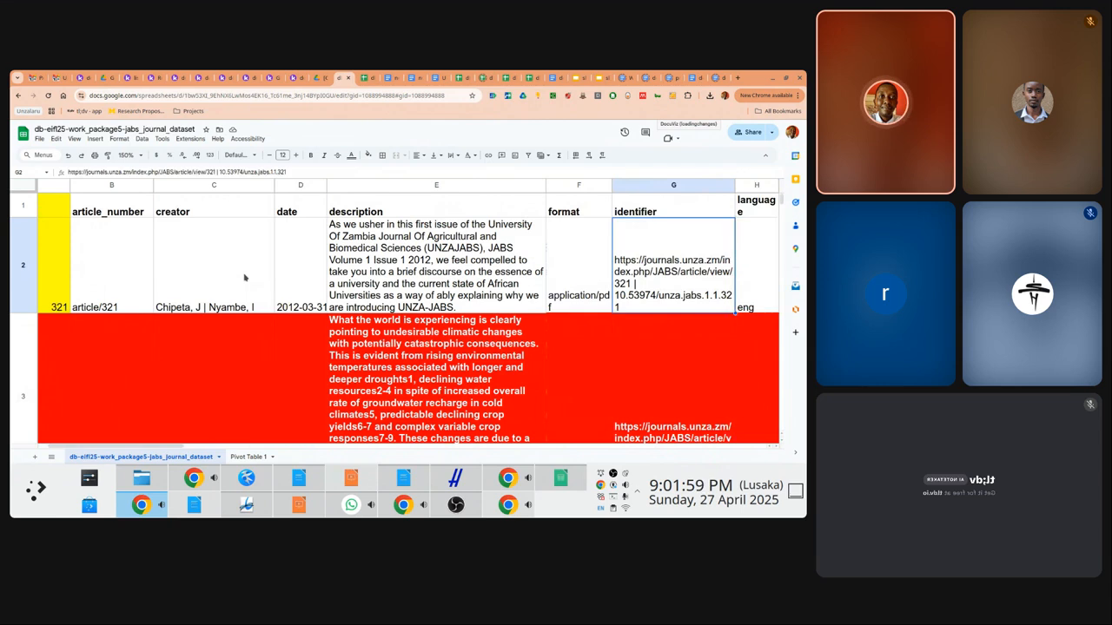
key("Right")
key("Right")
key("Right")
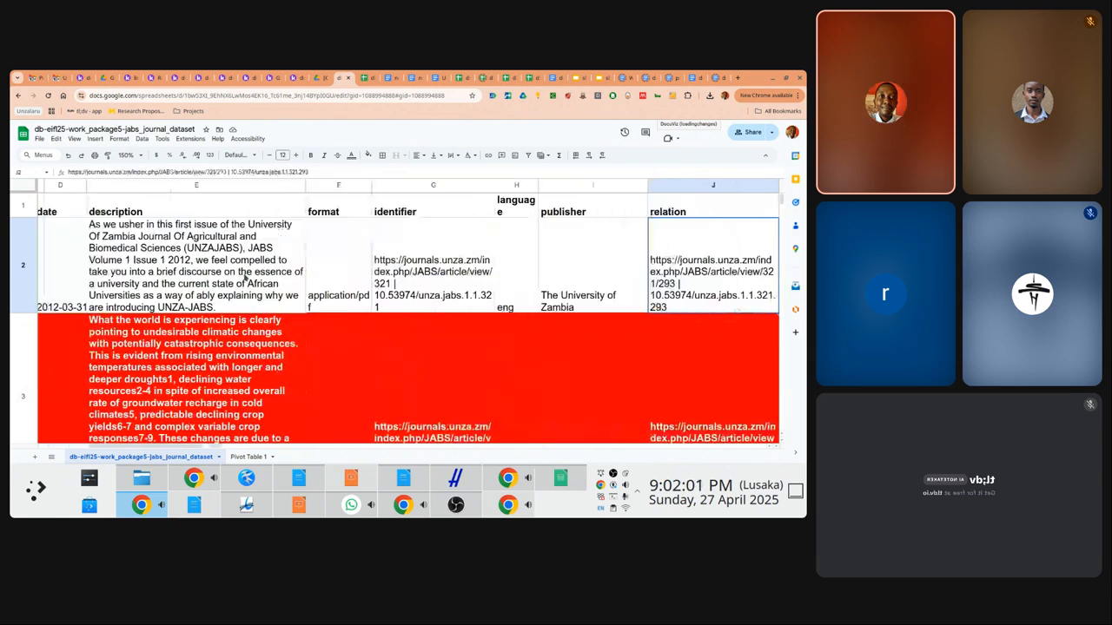
key("Right")
key("Left")
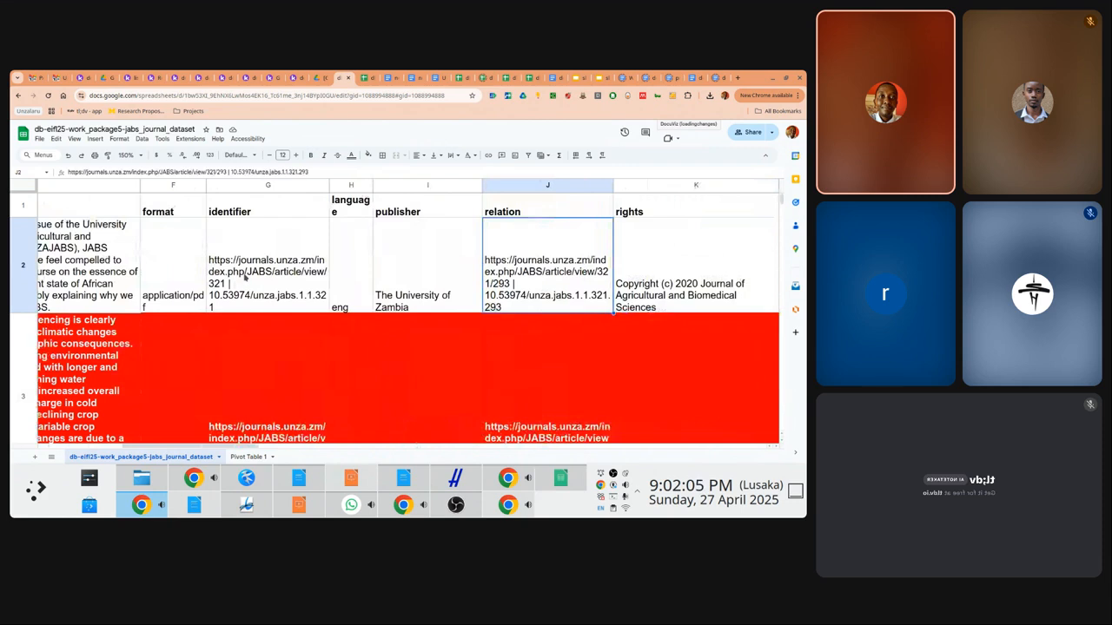
key("Right")
key("Right")
key("Right")
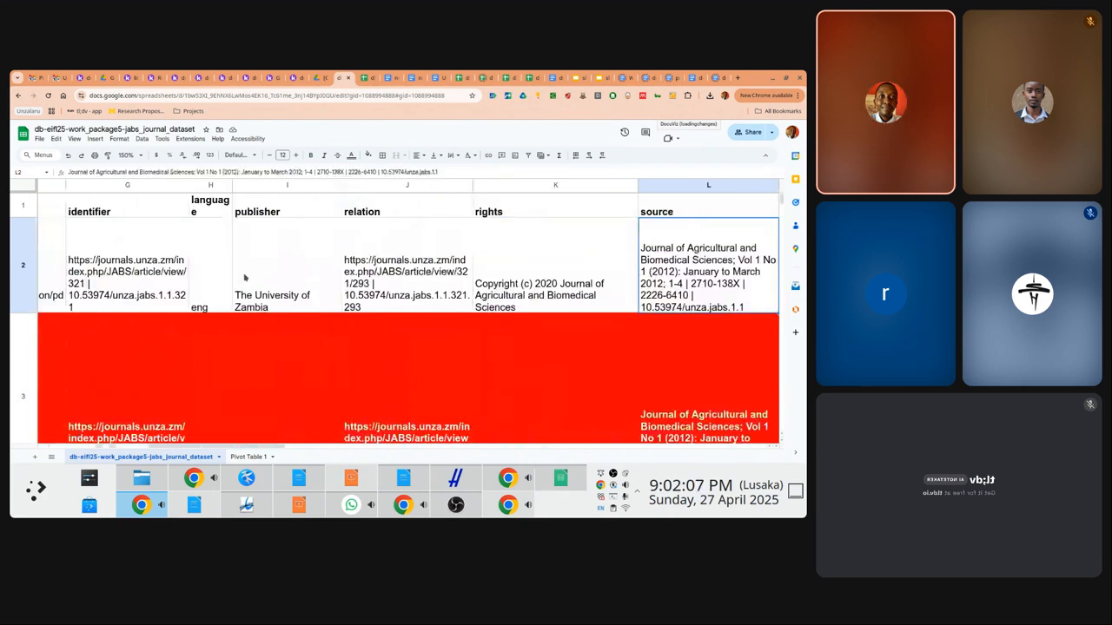
key("Right")
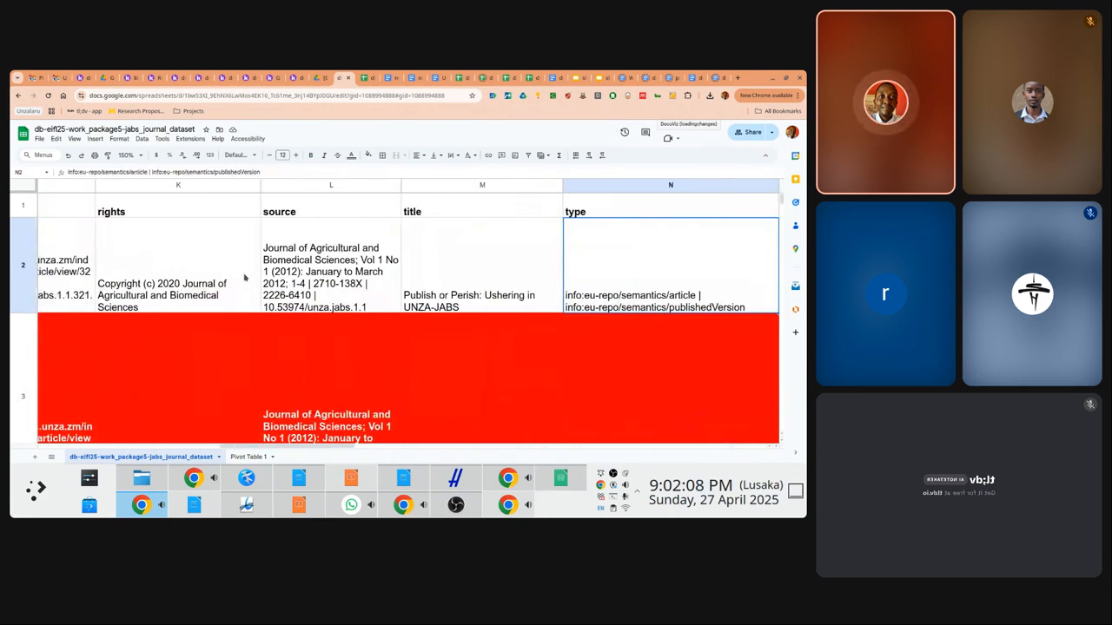
key("Right")
key("Right")
key("Right")
key("Left")
key("Left")
key("Left")
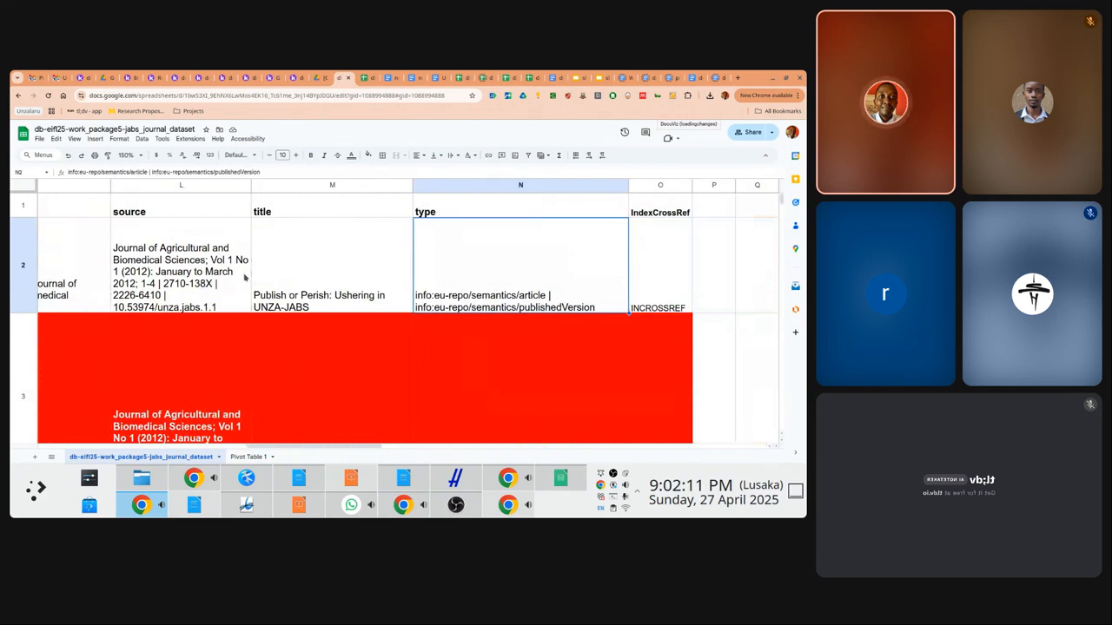
key("Home")
key("Down")
key("Down")
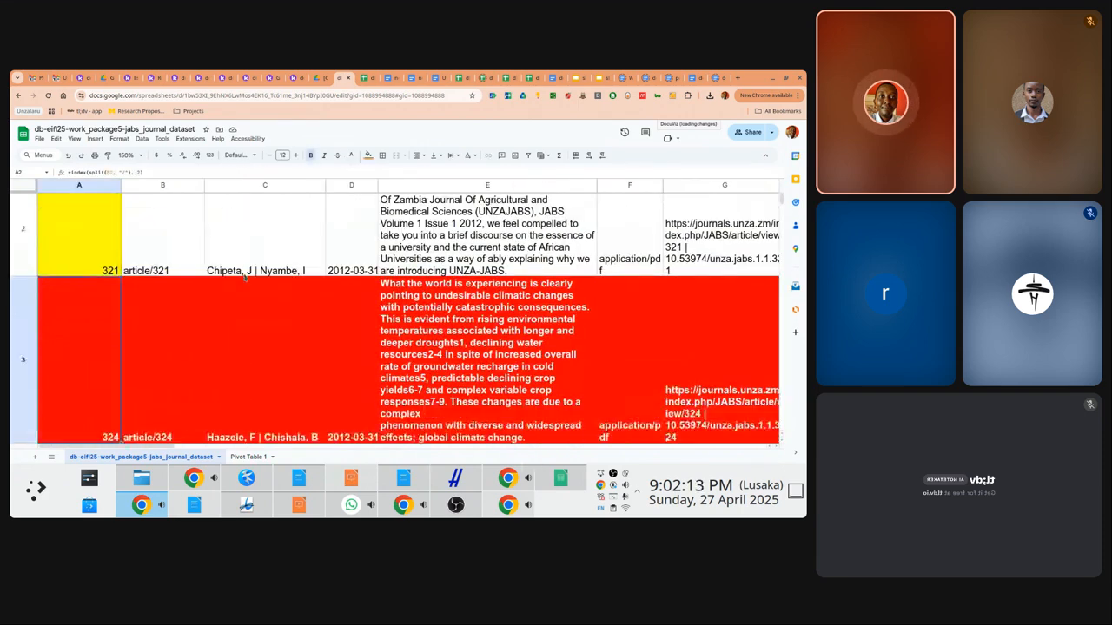
key("Up")
key("Up")
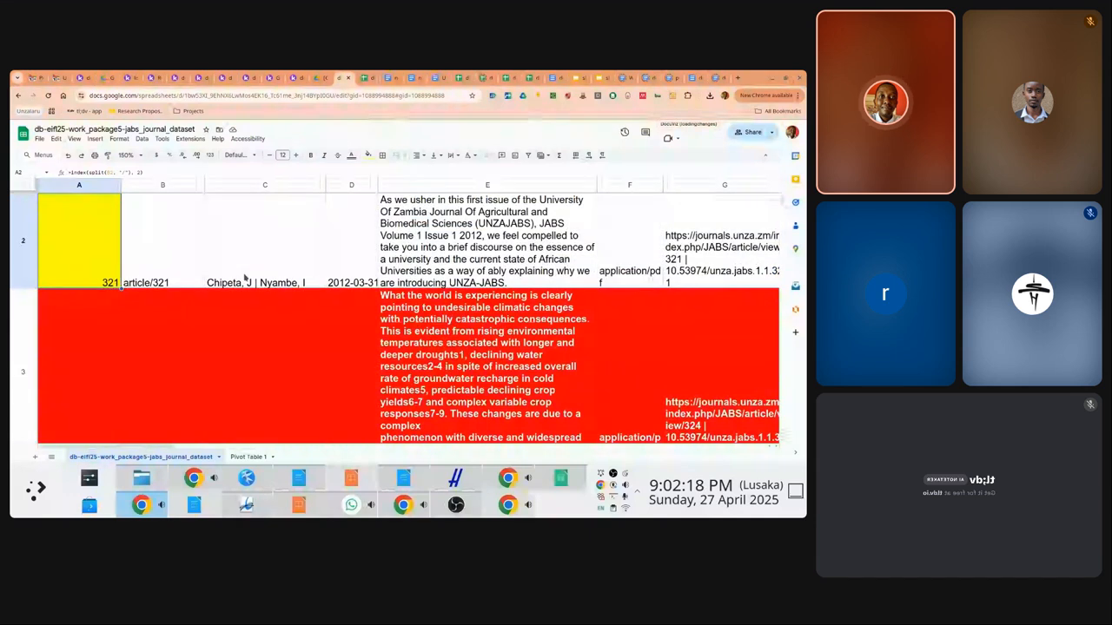
scroll(244, 278, "up", 1)
key("Right")
key("Right")
key("Right")
key("Right")
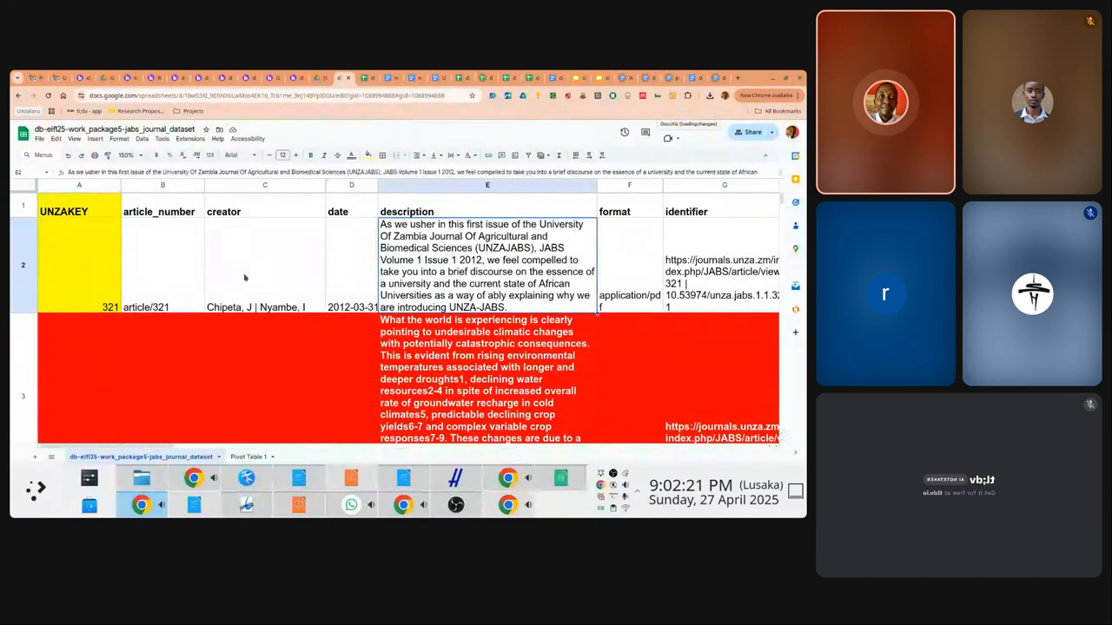
key("Right")
key("Right")
key("Right")
key("Right")
key("Right")
key("Right")
key("Right")
key("Right")
key("Right")
key("Right")
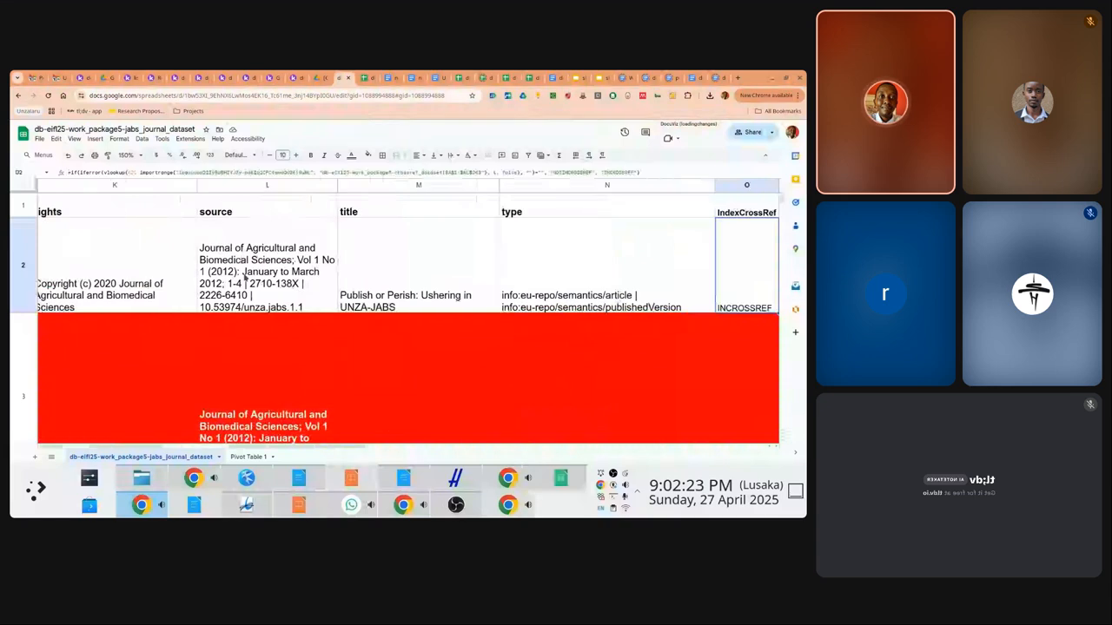
key("Right")
key("Left")
key("Left")
key("Left")
key("Left")
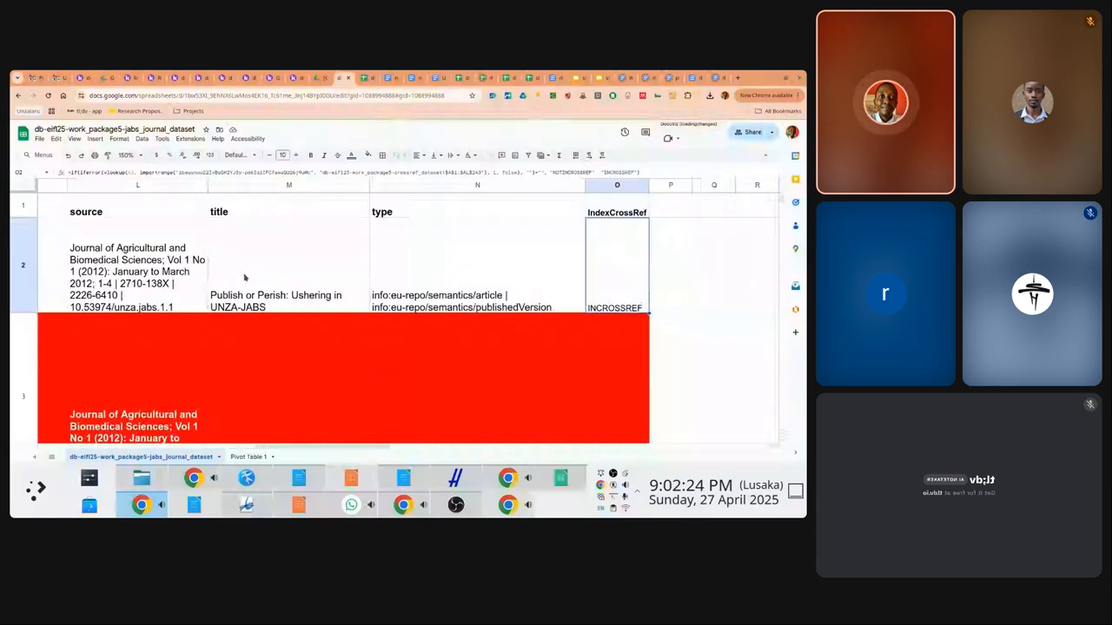
key("Right")
key("Right")
key("Right")
key("Right")
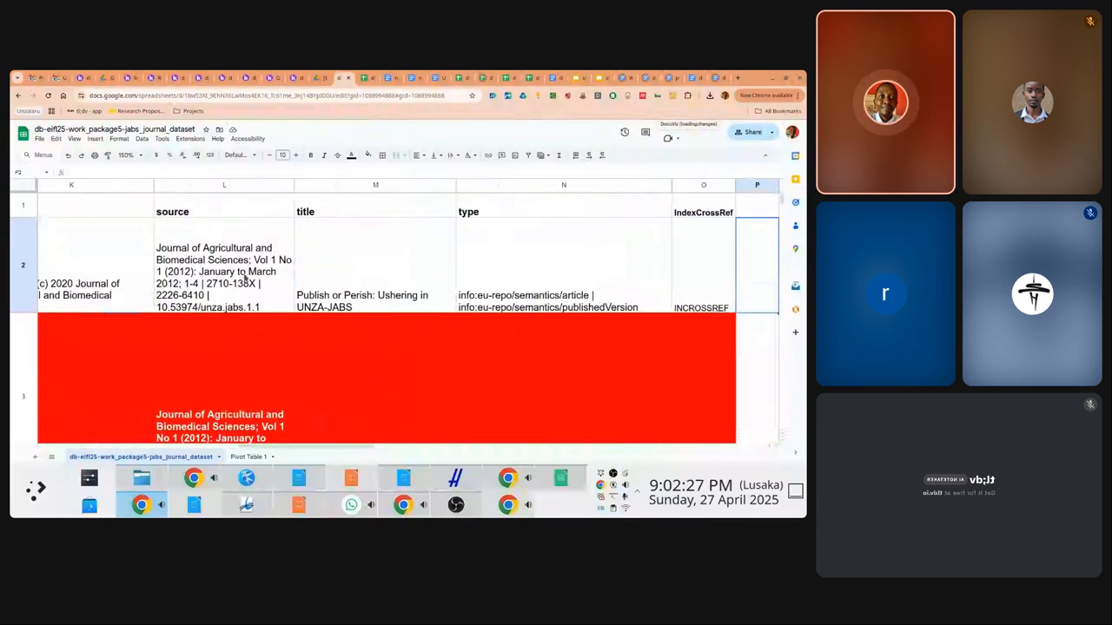
left_click(559, 186)
Insert two empty columns to the right of the type column and narrow column O
right_click(559, 185)
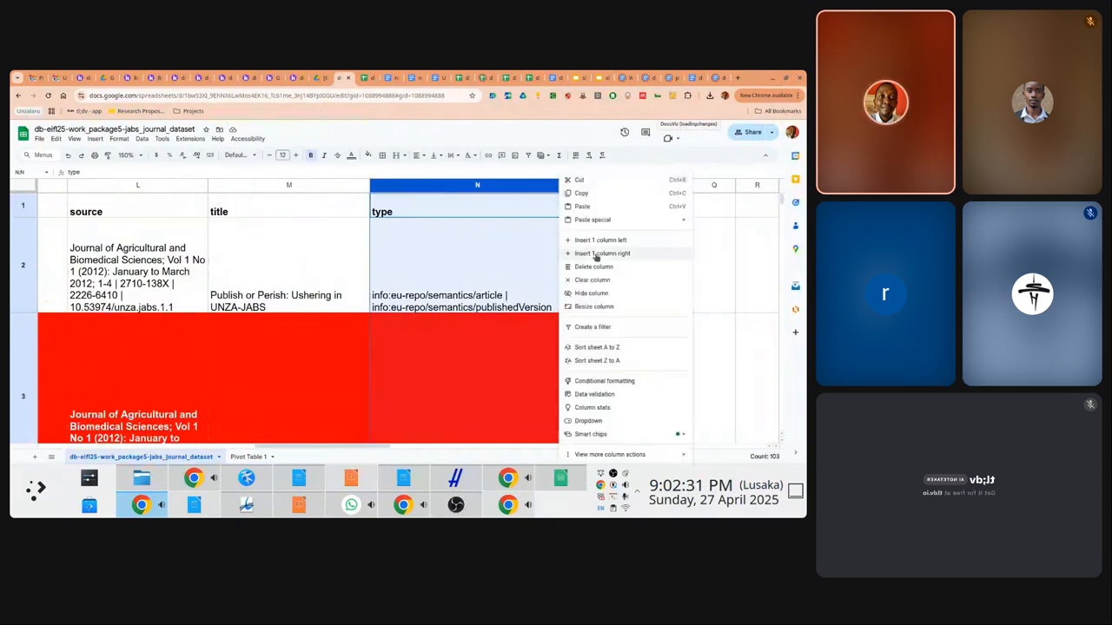
left_click(596, 254)
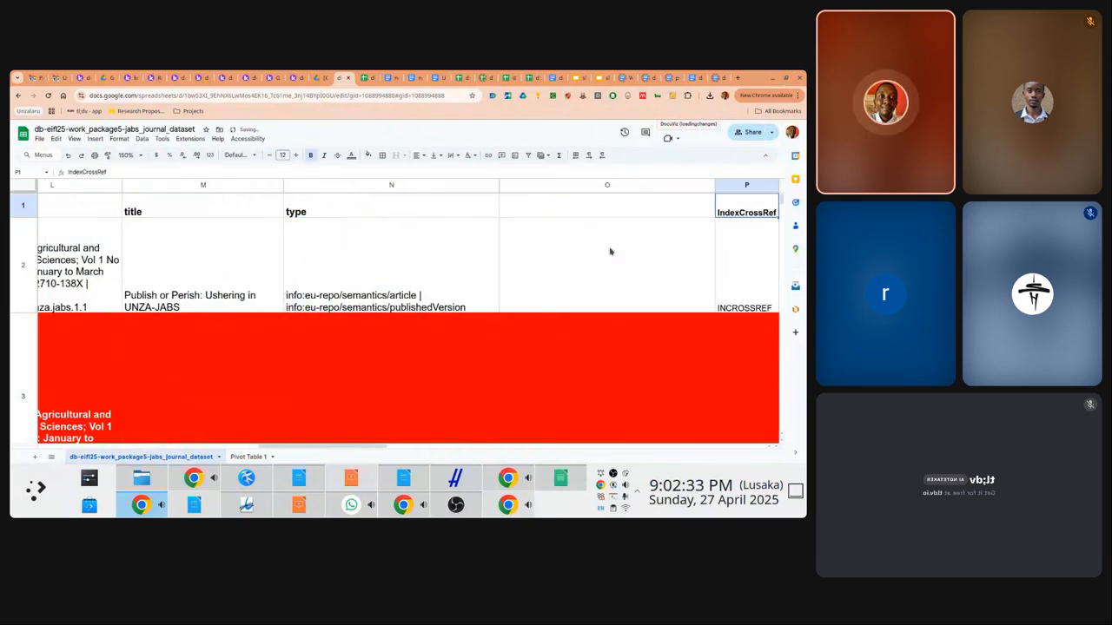
right_click(573, 188)
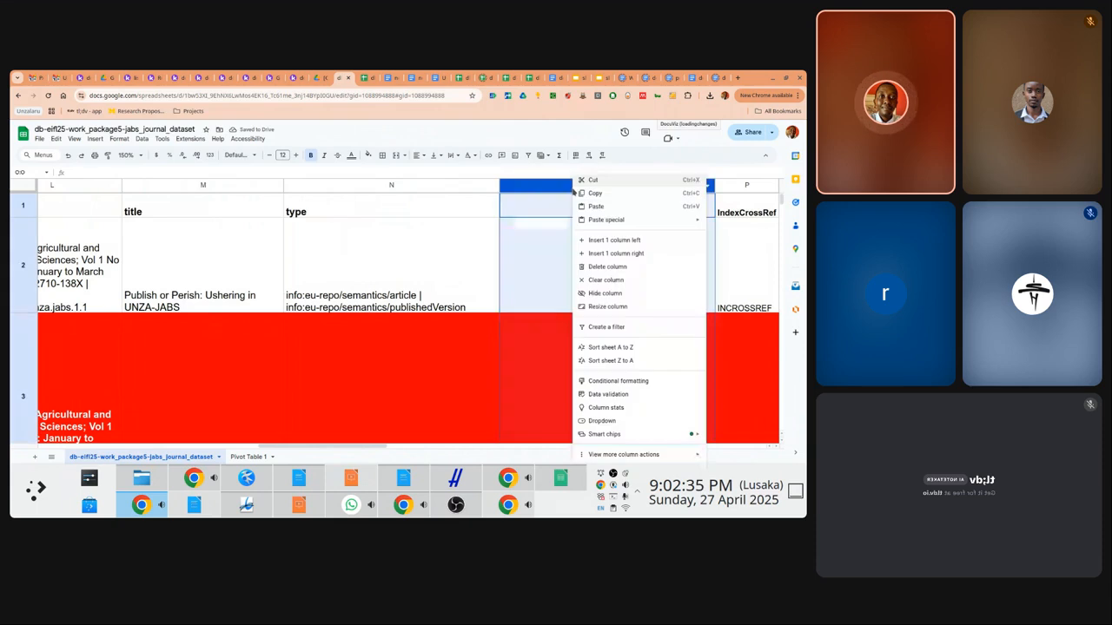
left_click(615, 253)
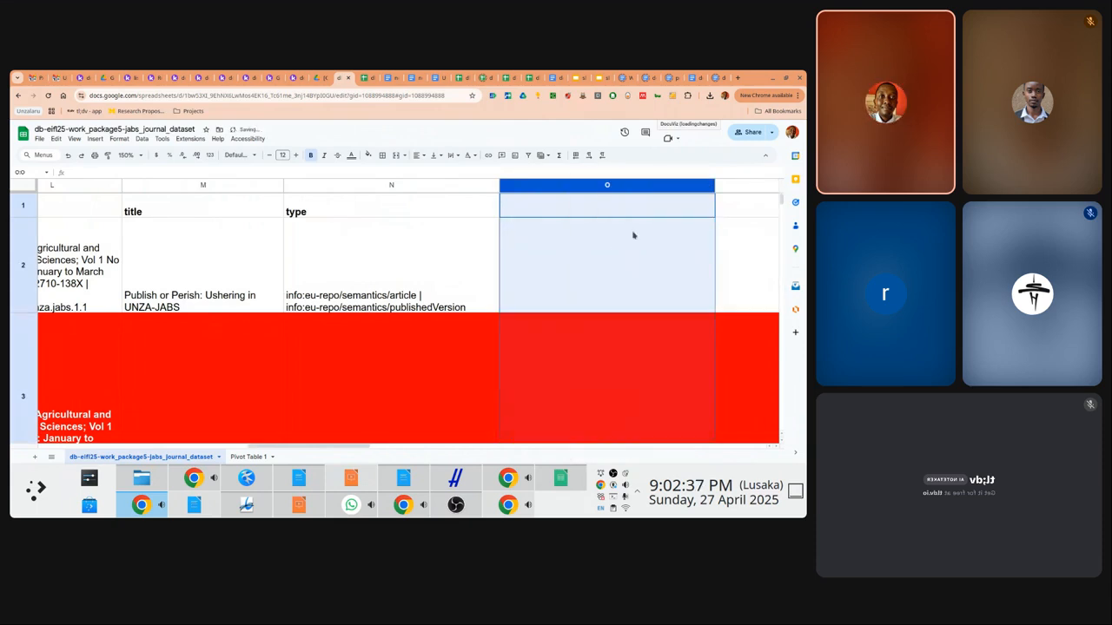
left_click_drag(715, 185, 620, 185)
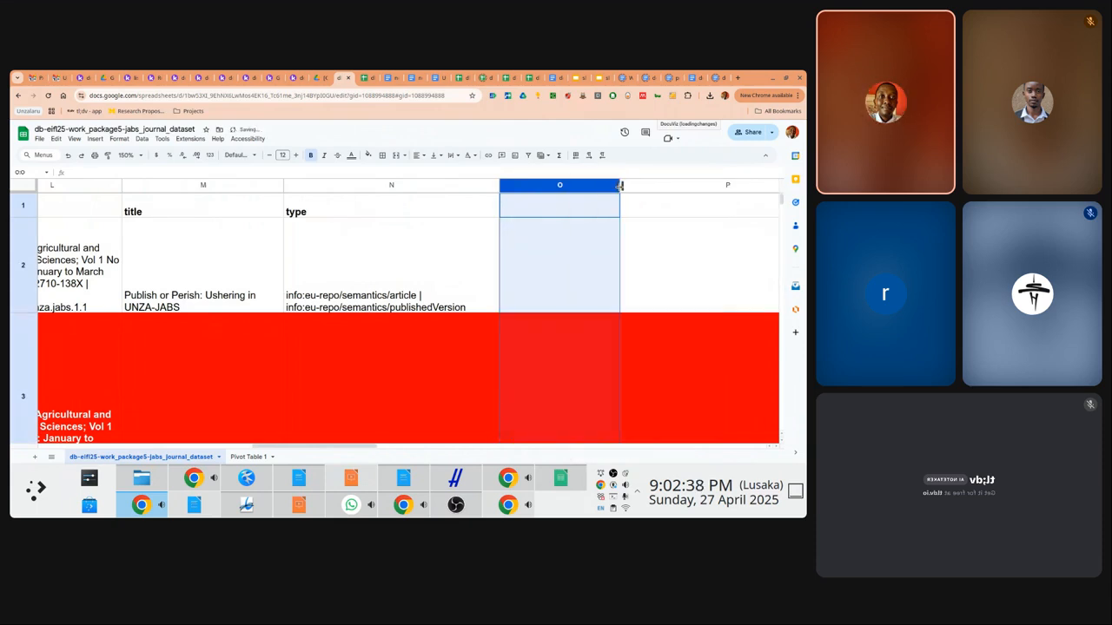
Head the new columns VOLUME in O1 and ISSUE in P1
left_click(557, 204)
type("JOU")
key("BackSpace")
key("BackSpace")
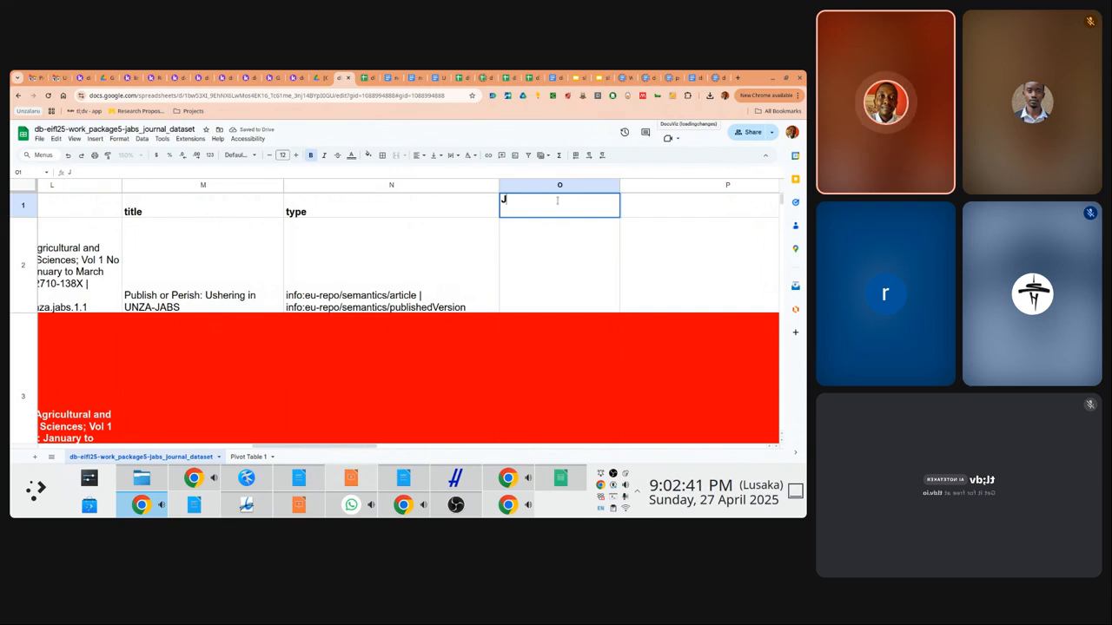
key("BackSpace")
type("VOLUME")
key("Return")
key("Up")
key("Right")
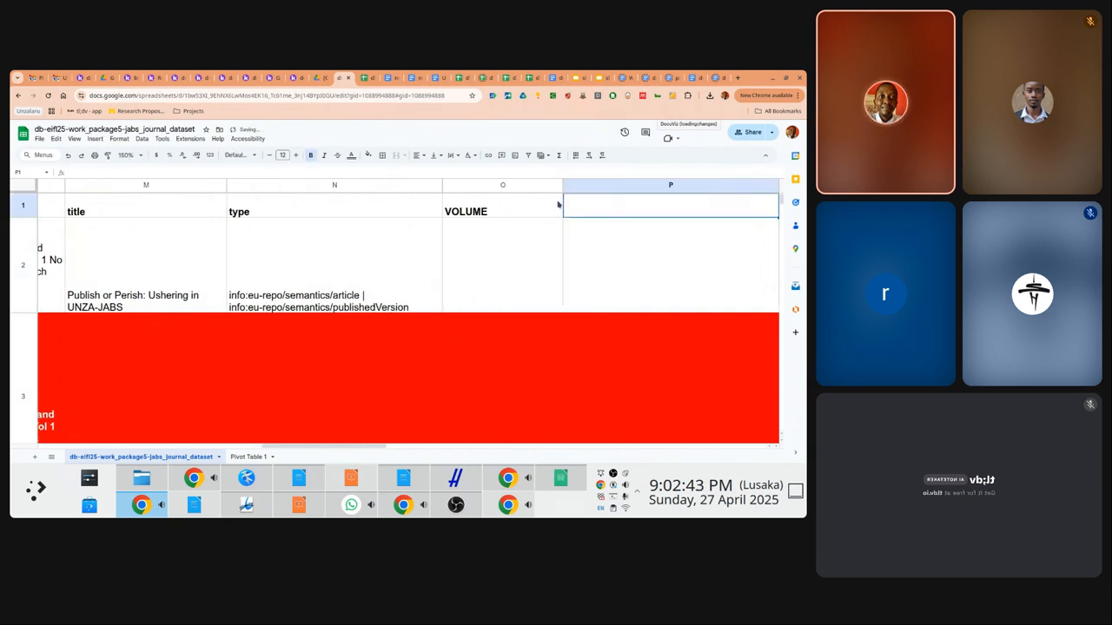
type("ISSUE")
key("Return")
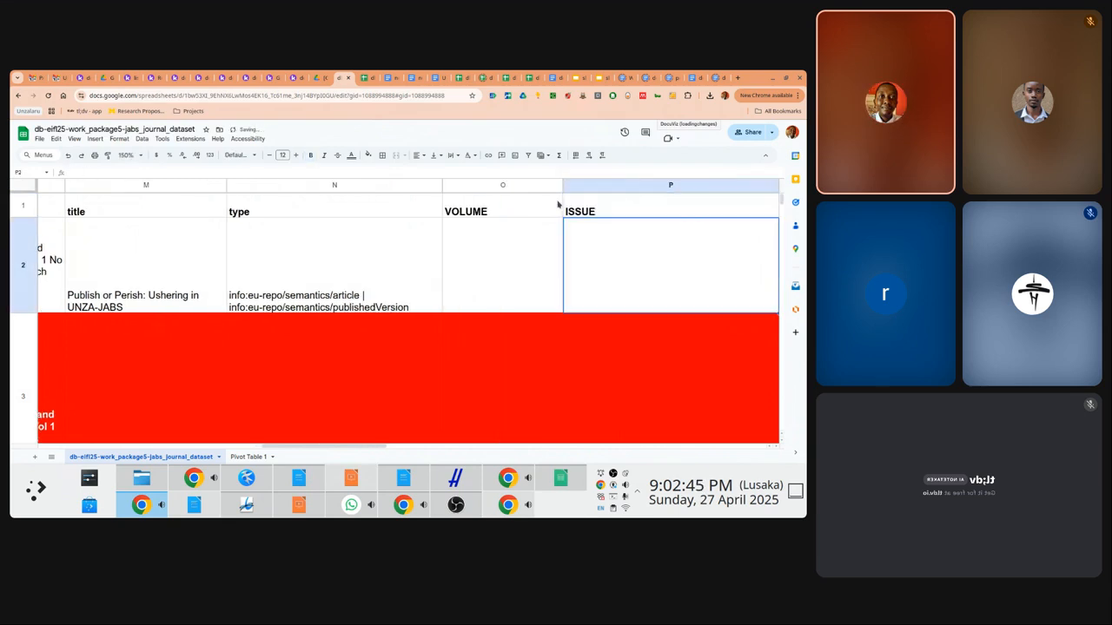
key("Left")
key("Left")
key("Left")
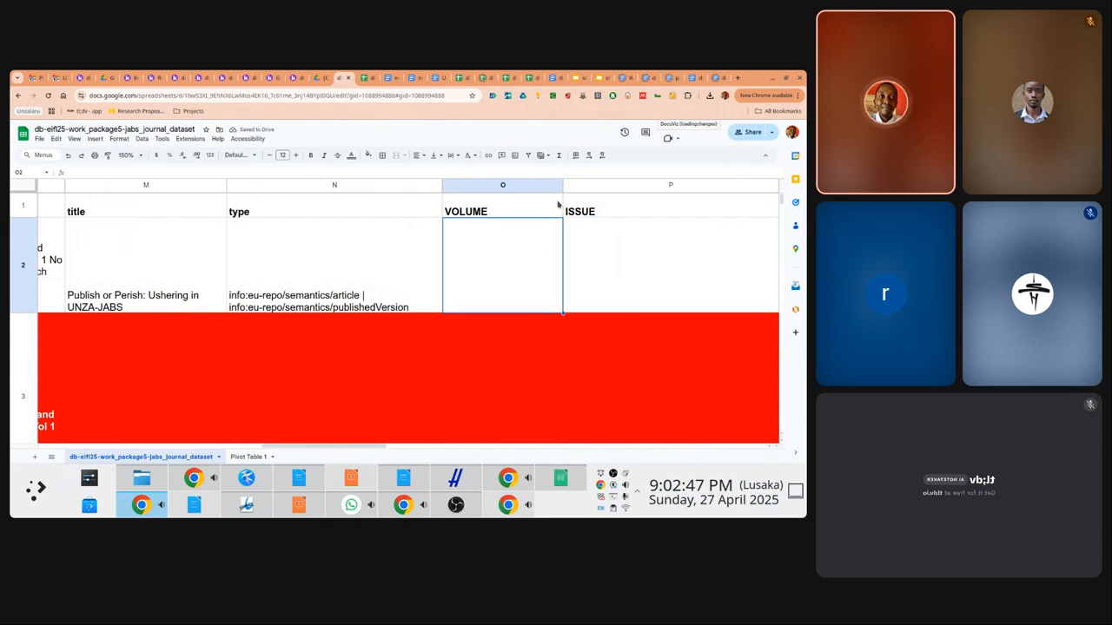
key("Left")
key("Left")
key("Left")
key("Left")
key("Left")
key("Left")
key("Left")
key("Left")
key("Left")
key("Left")
key("Left")
key("Left")
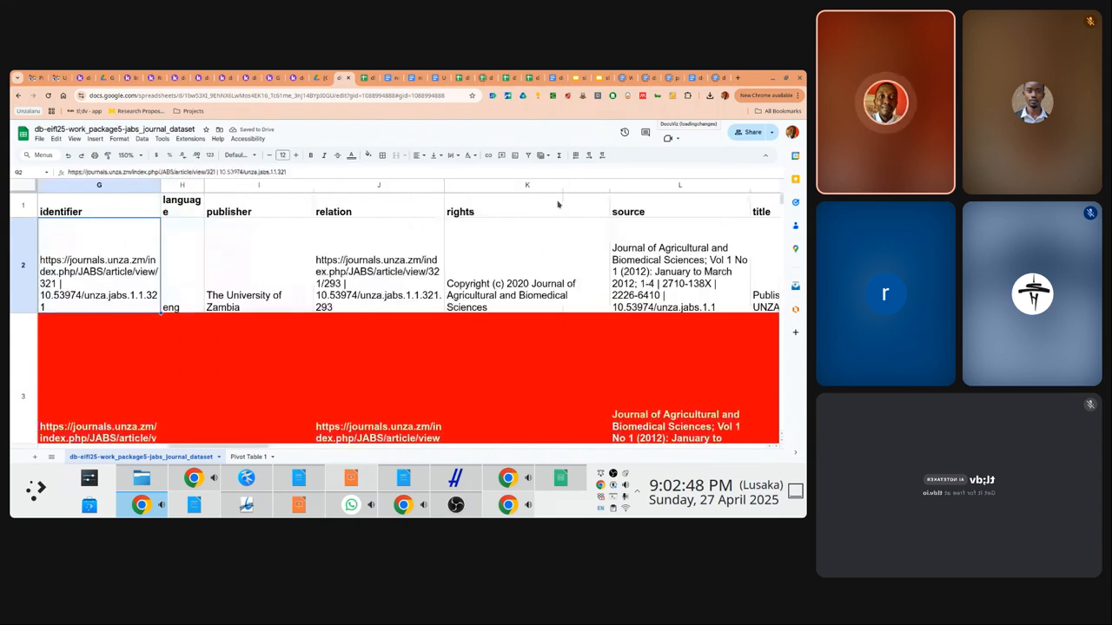
Start P2 with a split of the identifier cell on the "|" character
key("Right")
key("Right")
key("Right")
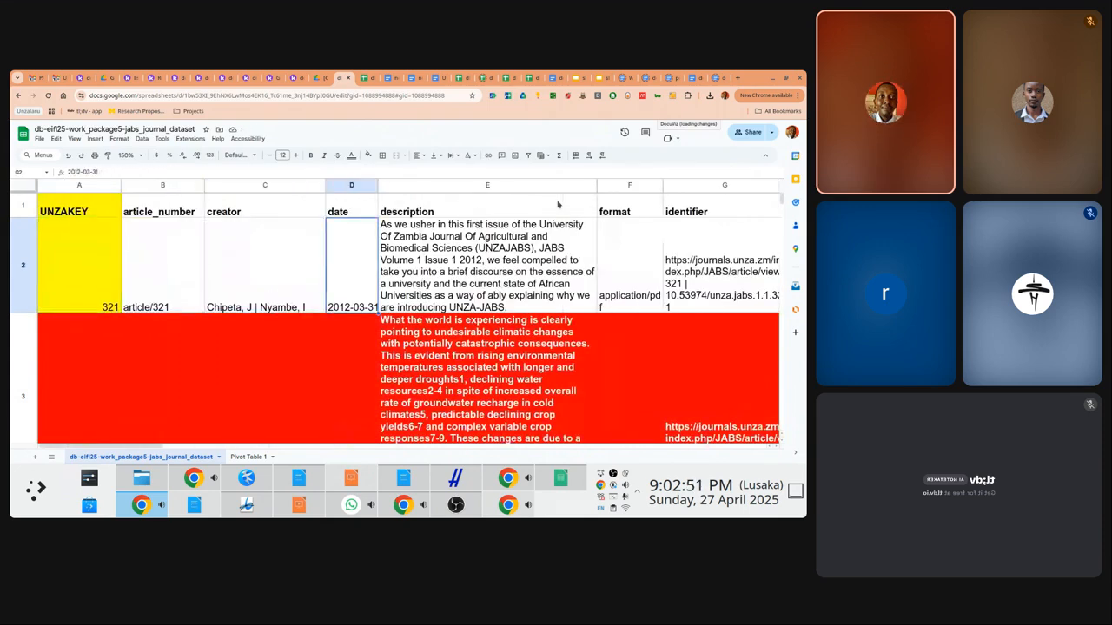
key("Left")
key("Left")
key("Right")
key("Right")
key("Right")
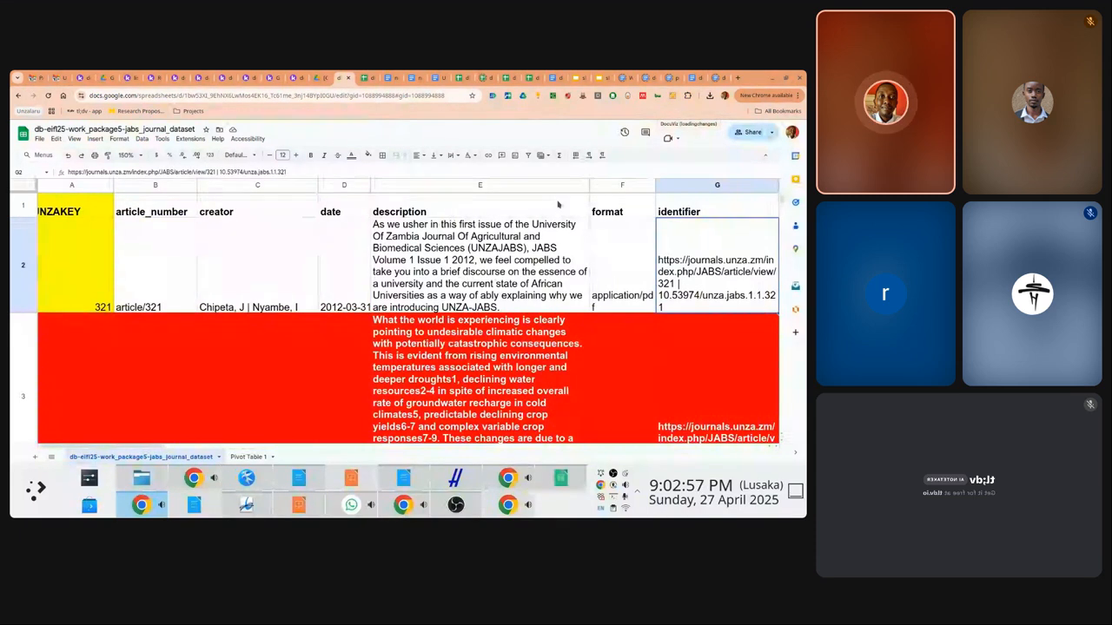
key("Right")
key("Right")
key("Right")
key("Right")
key("Right")
key("Right")
key("Right")
key("Right")
key("Right")
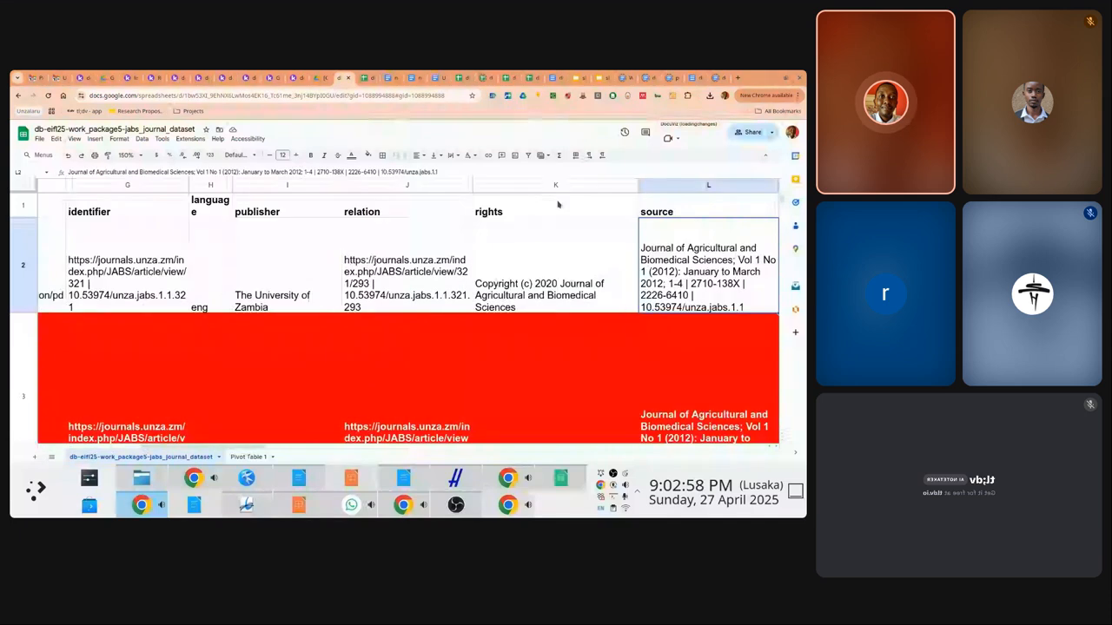
type("=")
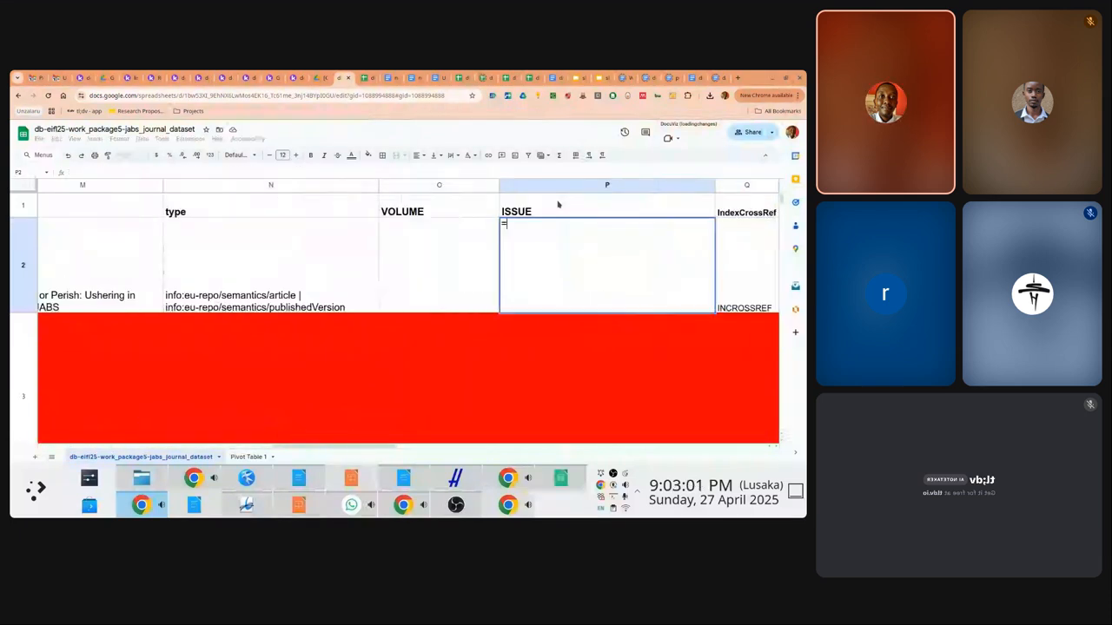
type("spli")
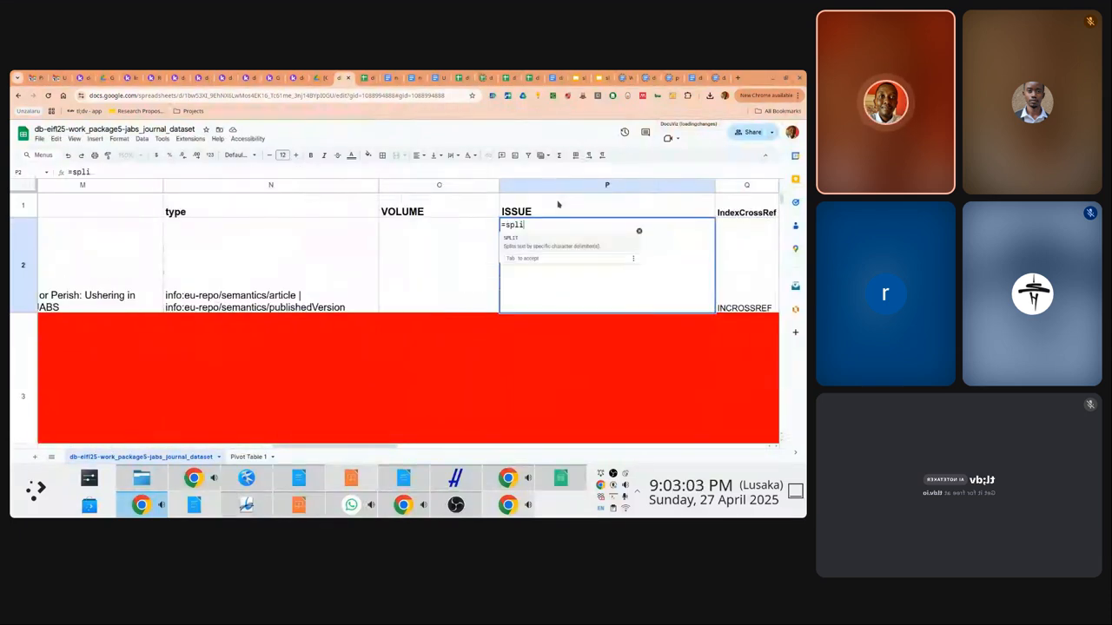
type("t(")
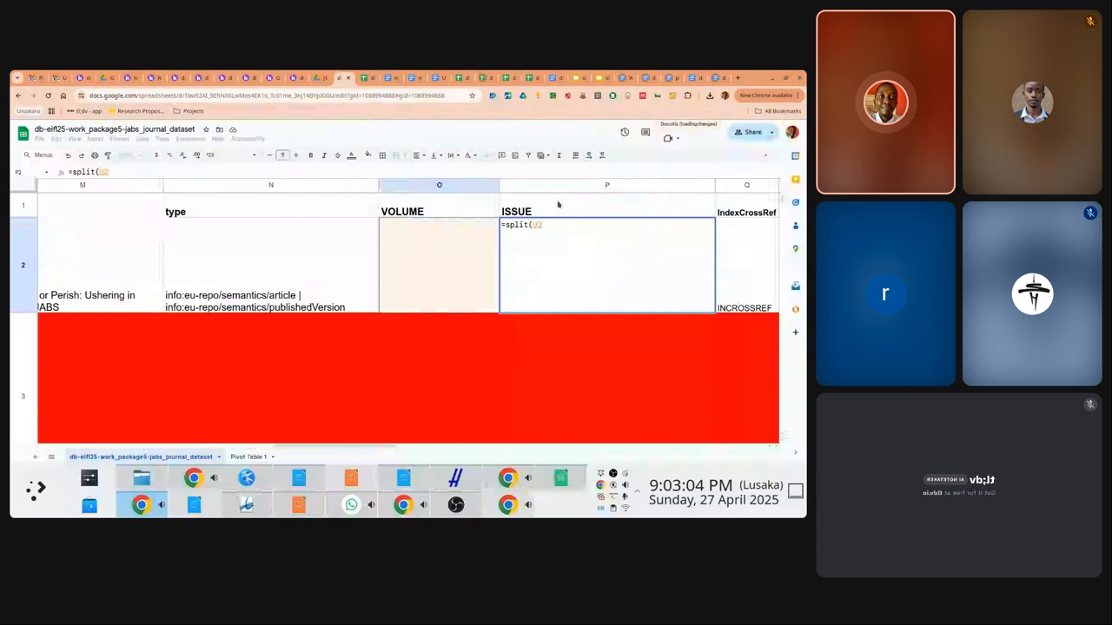
key("Left")
key("Left")
key("Left")
key("Left")
key("Left")
key("Left")
key("Left")
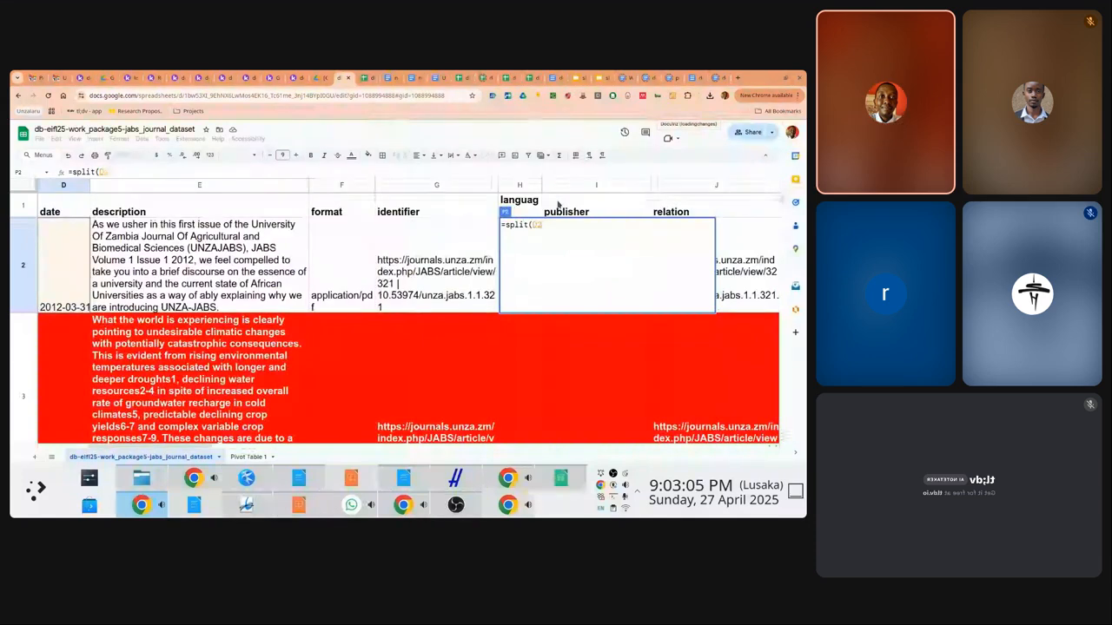
key("Right")
key("Right")
key("Right")
type(", \"")
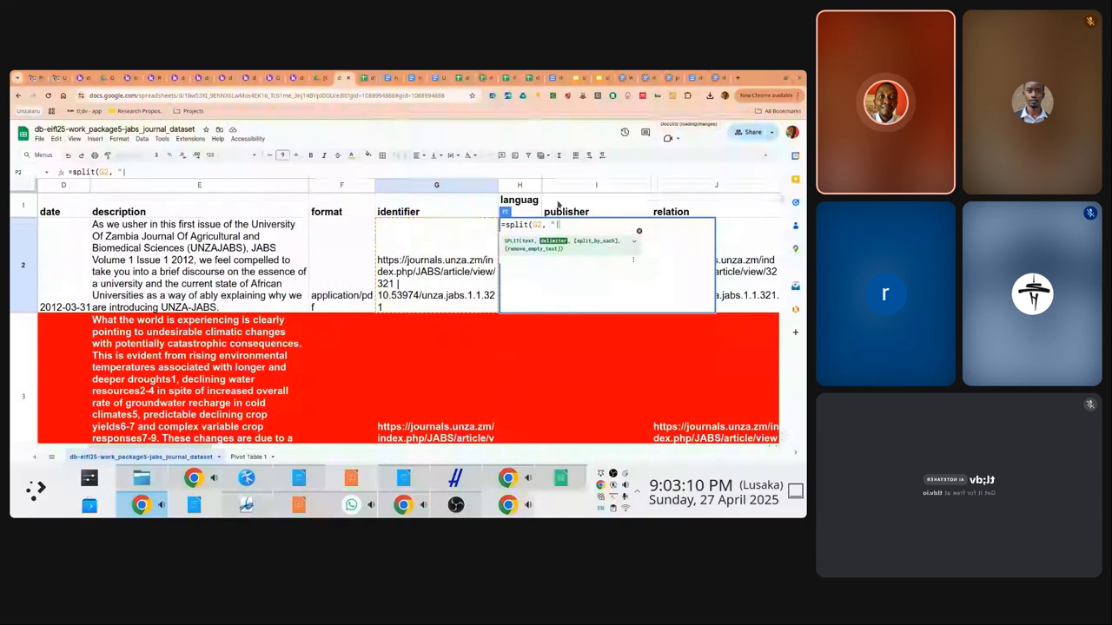
type("|\"")
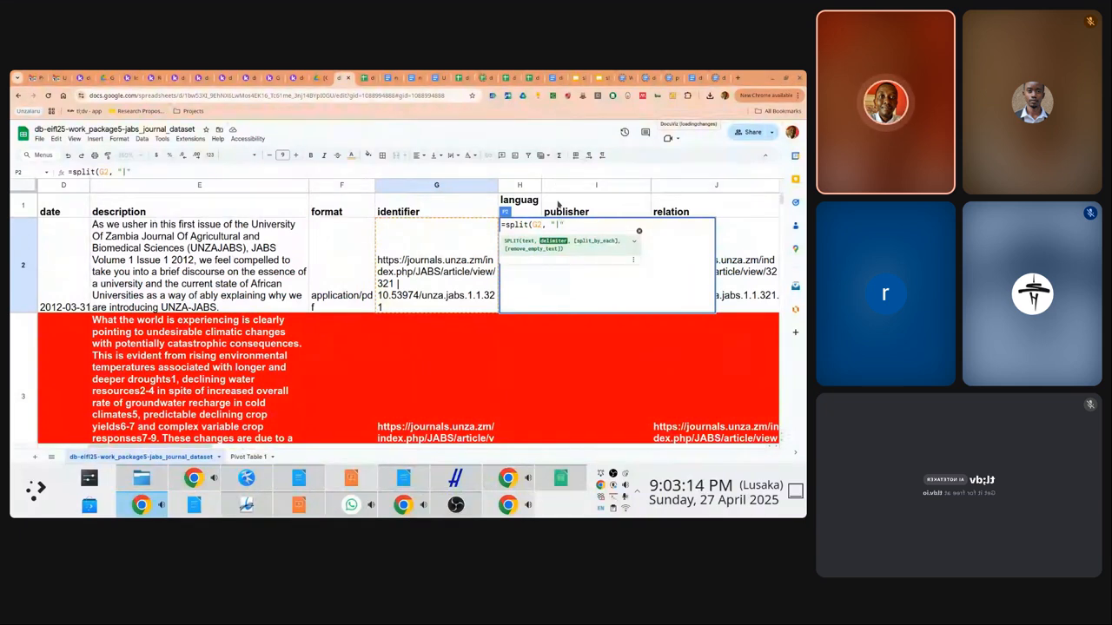
type(")")
Wrap the split in index(…, 2) so P2 returns the DOI 10.53974/unza.jabs.1.1.321
key("shift+Left")
key("shift+Left")
key("shift+Left")
key("shift+Left")
key("shift+Left")
key("shift+Left")
key("shift+Left")
key("shift+Left")
key("shift+Left")
key("shift+Left")
key("shift+Left")
key("shift+Left")
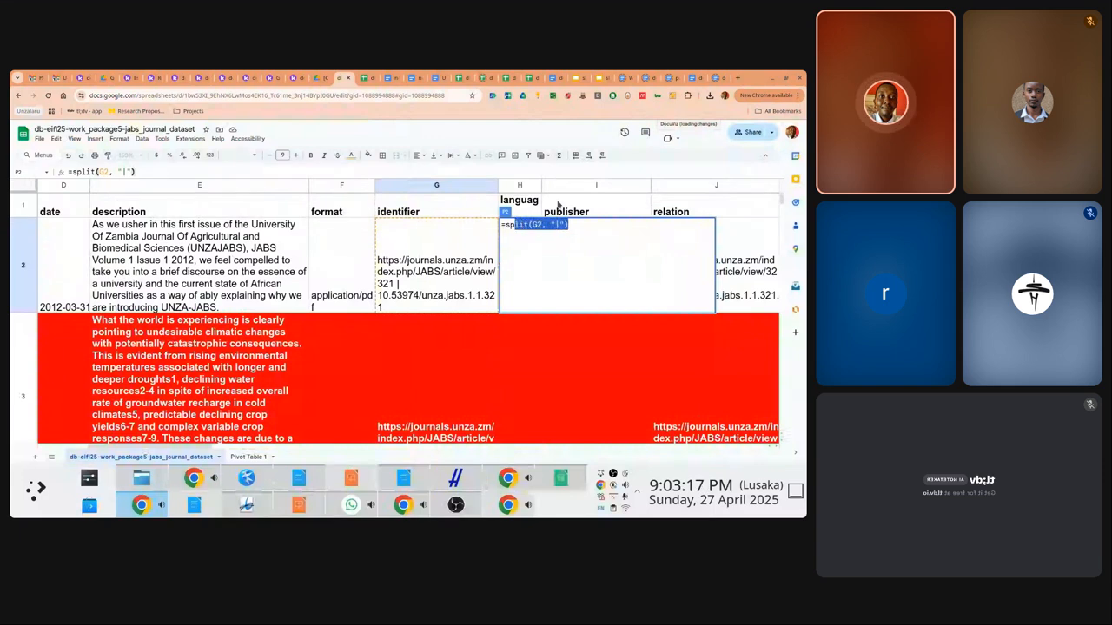
key("shift+Left")
key("shift+Left")
key("ctrl+c")
type("index()")
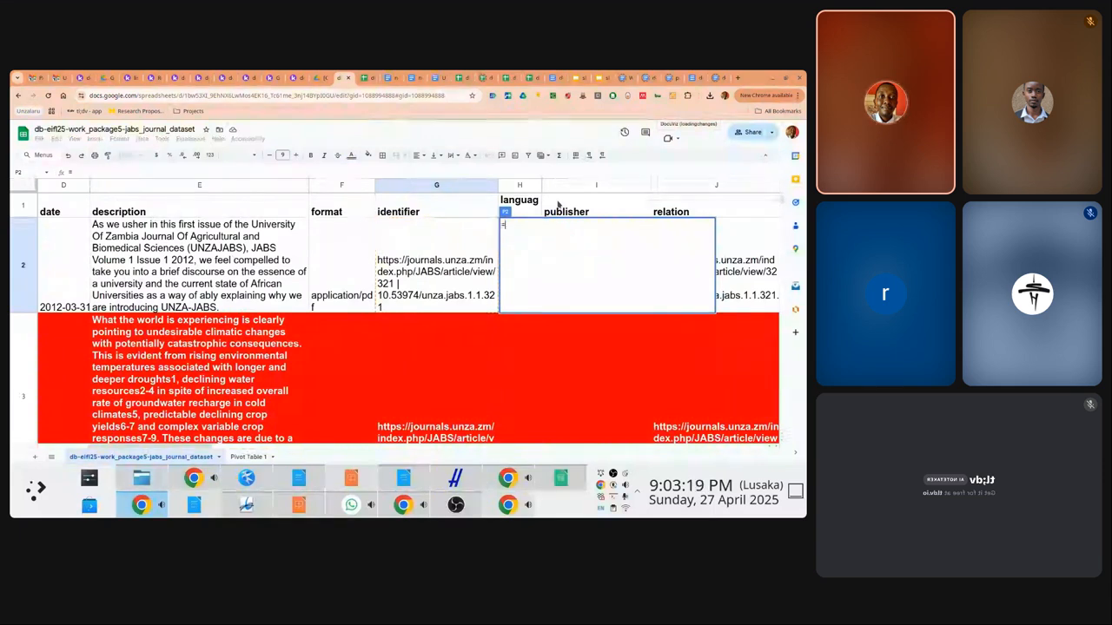
key("Left")
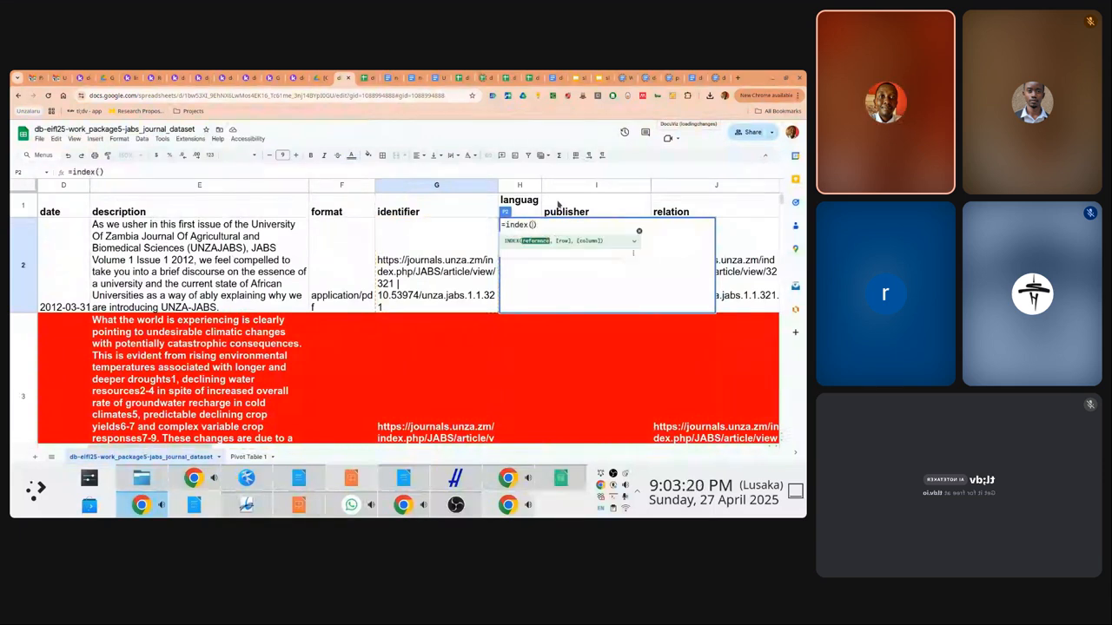
key("ctrl+v")
type(", 2")
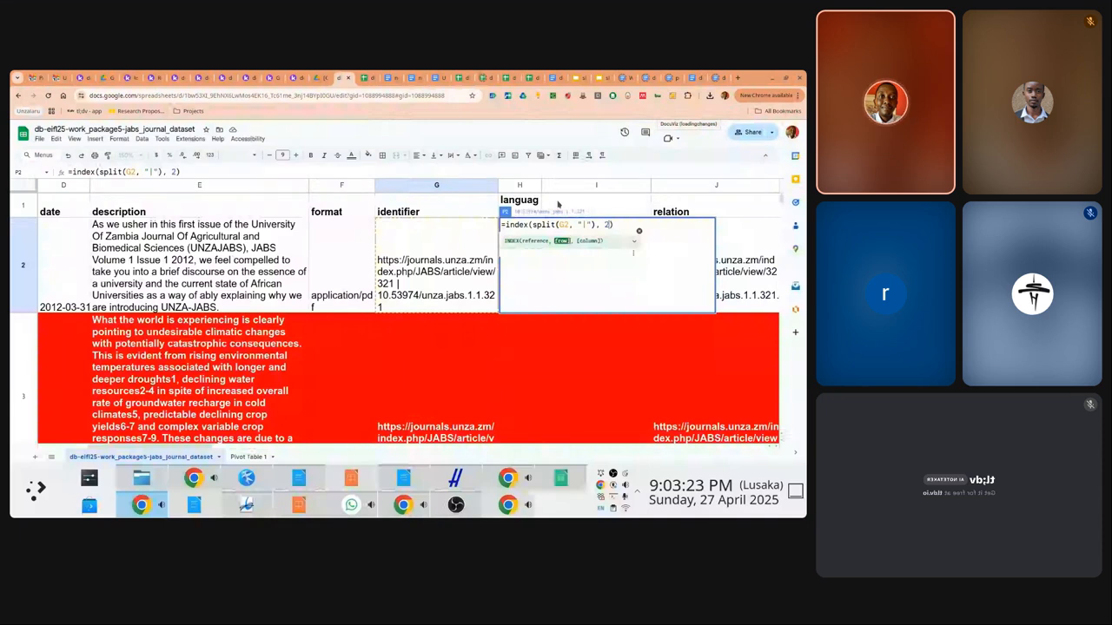
key("Return")
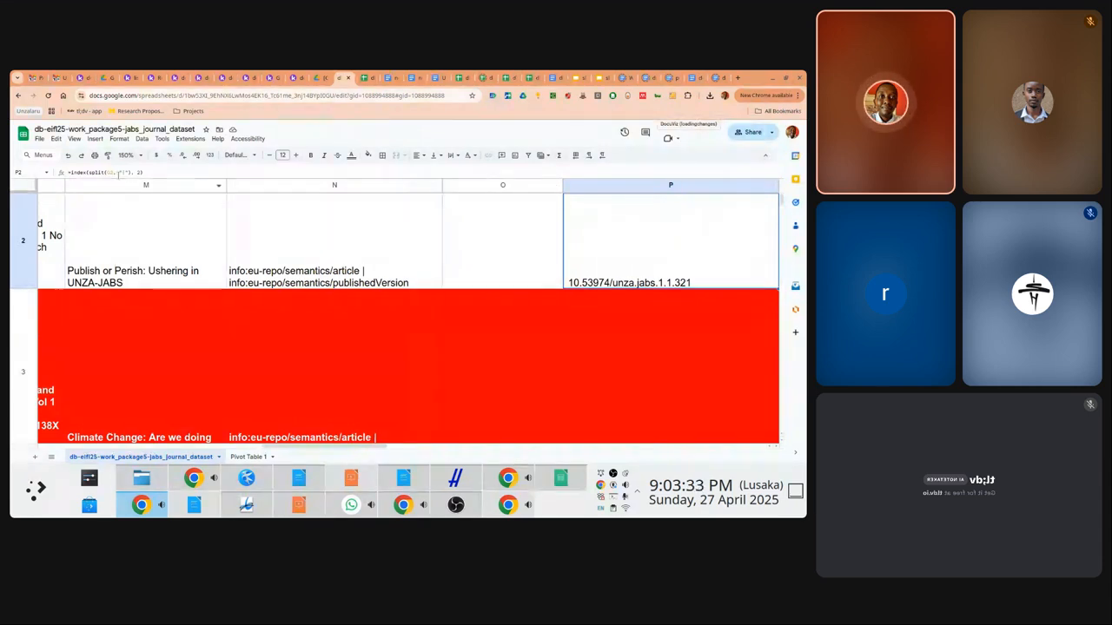
Change P2's split to act on trim(G2) instead of the L2 reference
left_click(116, 172)
double_click(114, 172)
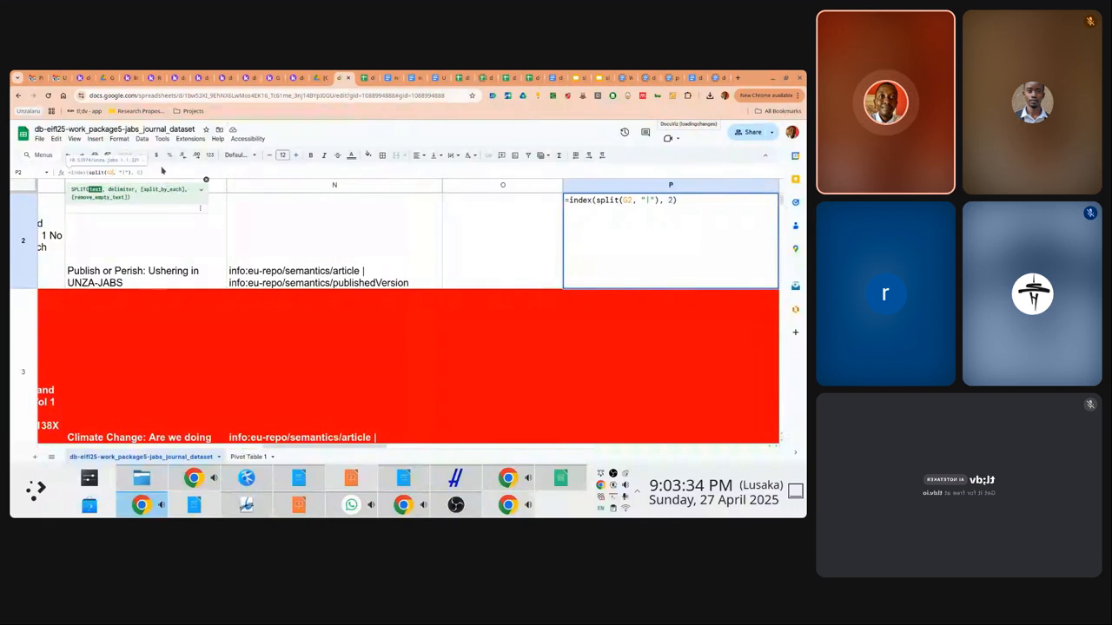
key("BackSpace")
type("trim(G2)")
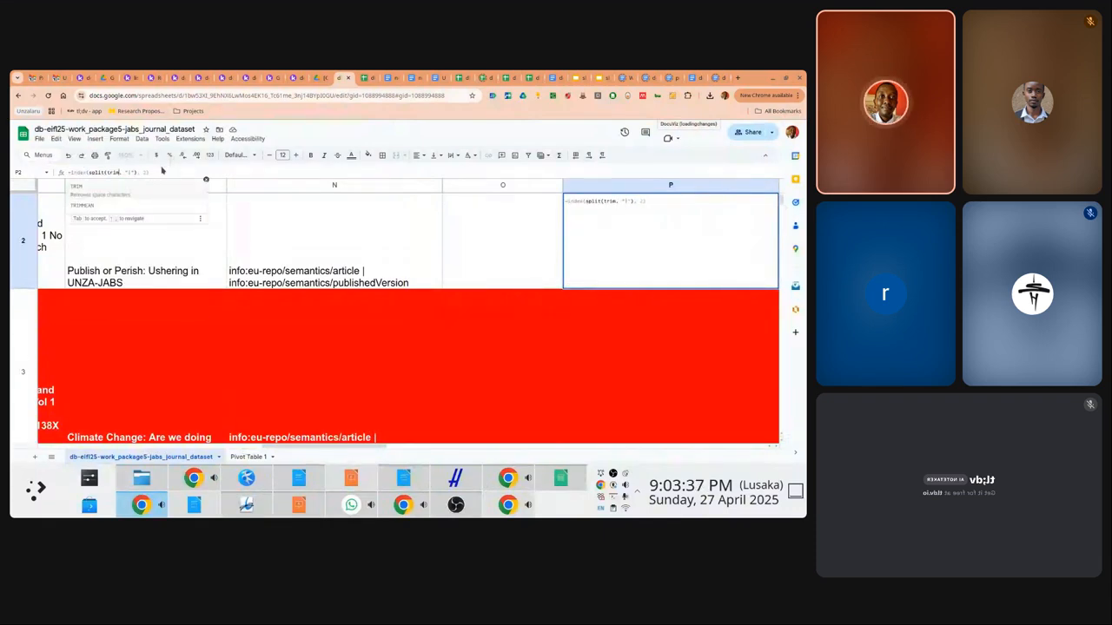
key("Return")
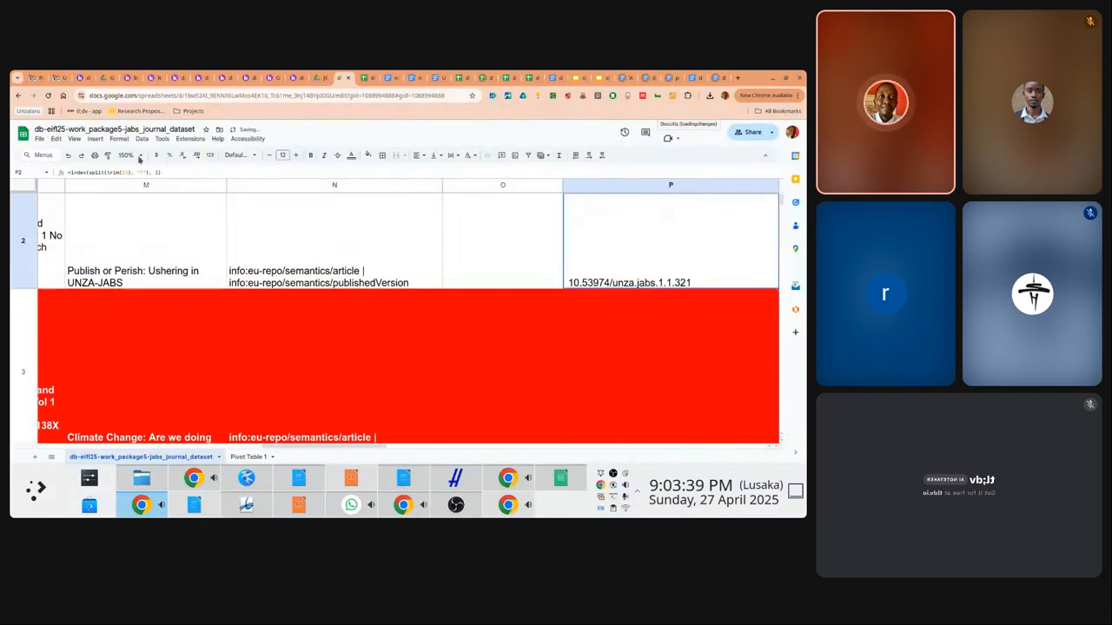
Wrap the whole P2 formula in trim() to strip stray spaces from the DOI
left_click_drag(73, 172, 205, 172)
key("BackSpace")
type("=trim(")
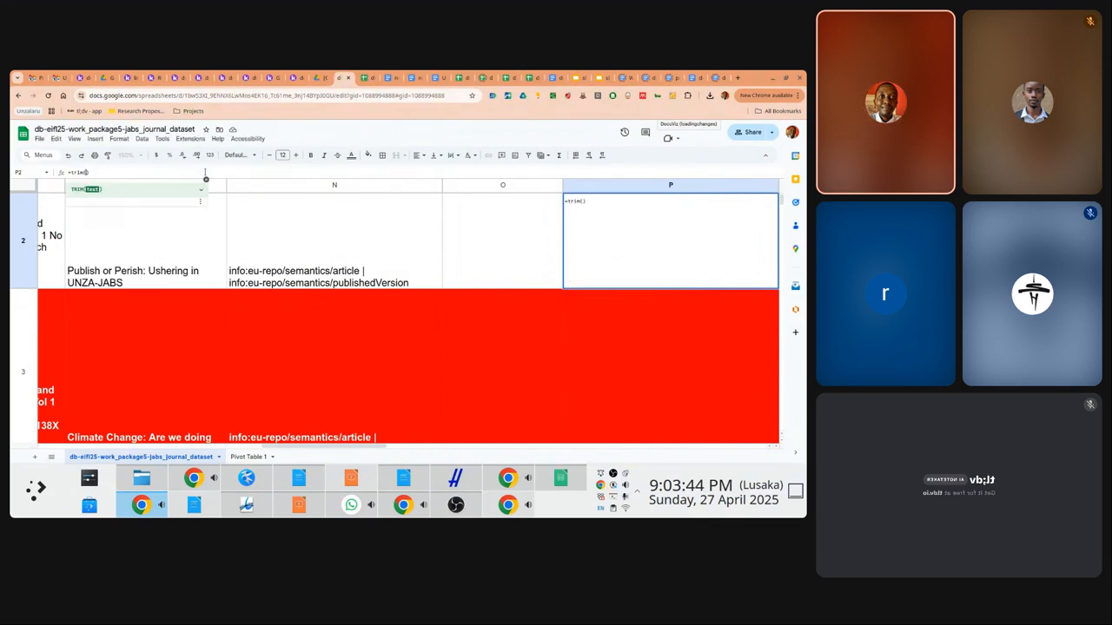
type("index(split(trim(O2), \"|\"), 1)")
key("Return")
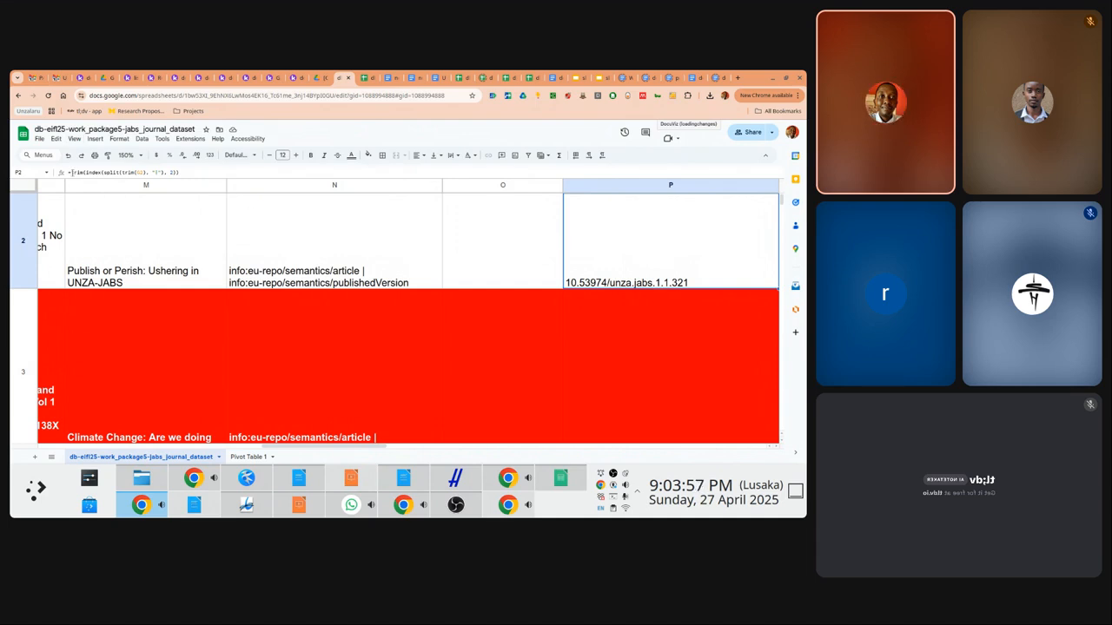
left_click_drag(72, 173, 211, 174)
key("Escape")
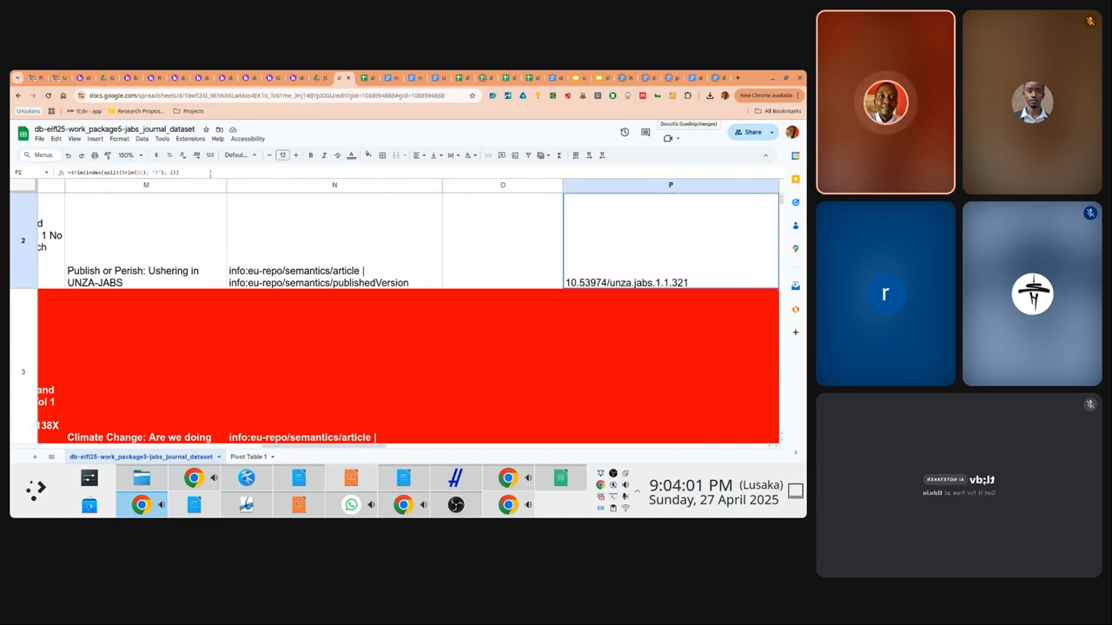
left_click(387, 201)
key("Left")
key("Left")
key("Left")
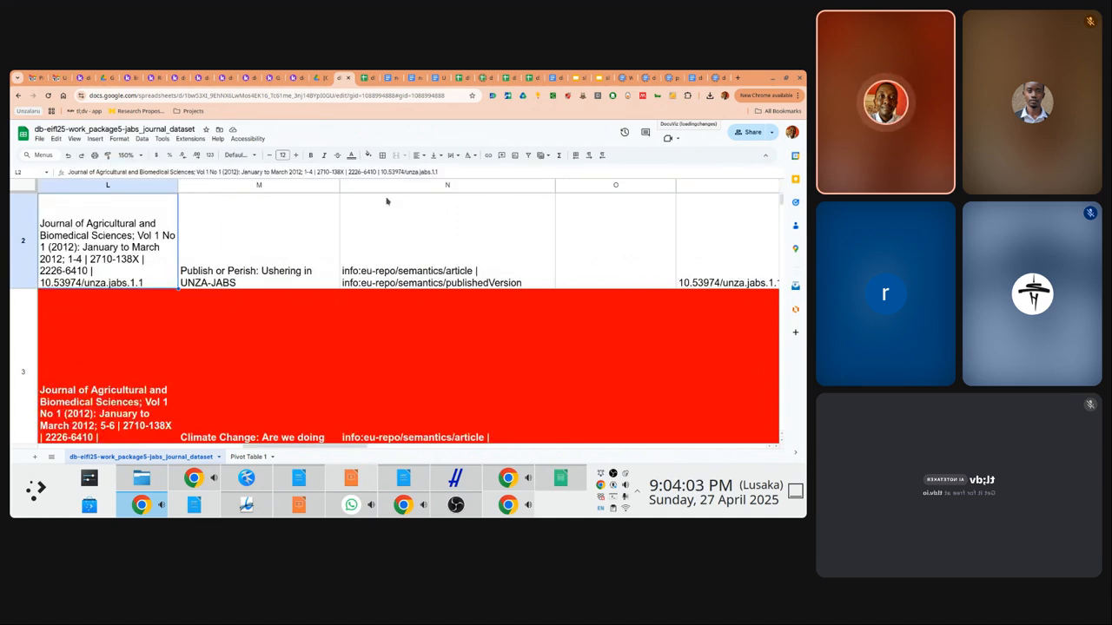
key("Left")
key("Left")
key("Left")
key("Left")
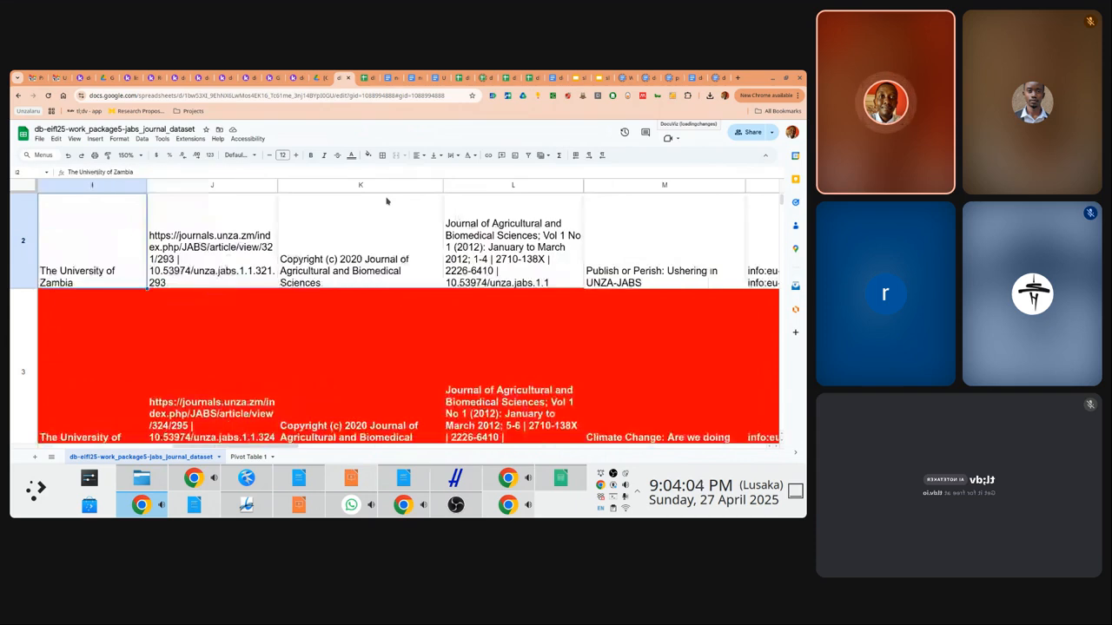
key("Left")
key("Left")
key("Left")
key("Left")
key("Left")
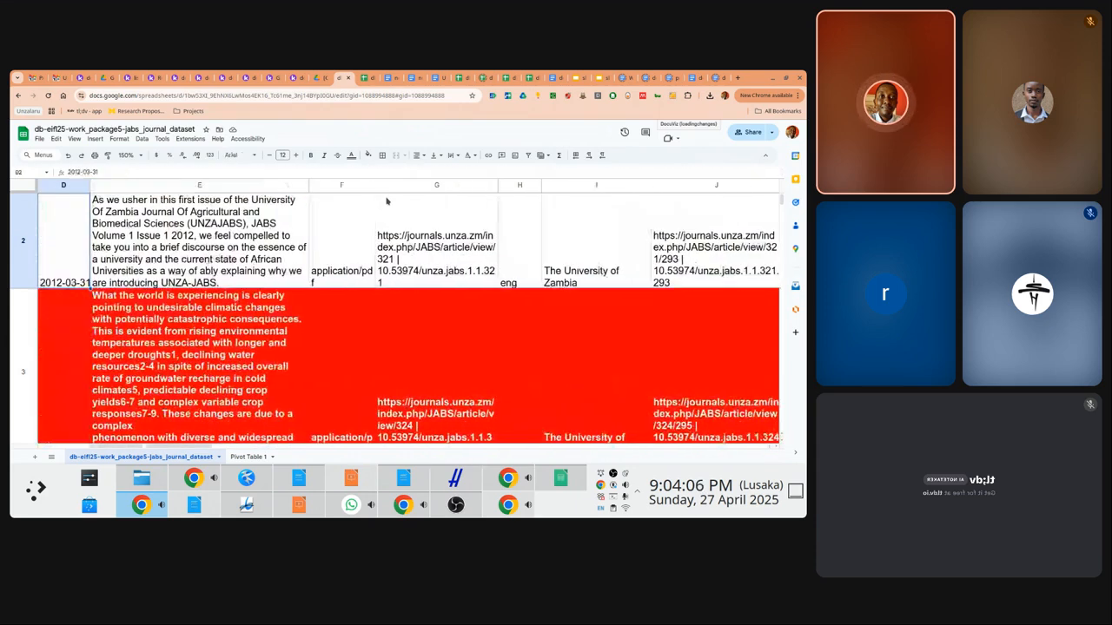
key("Left")
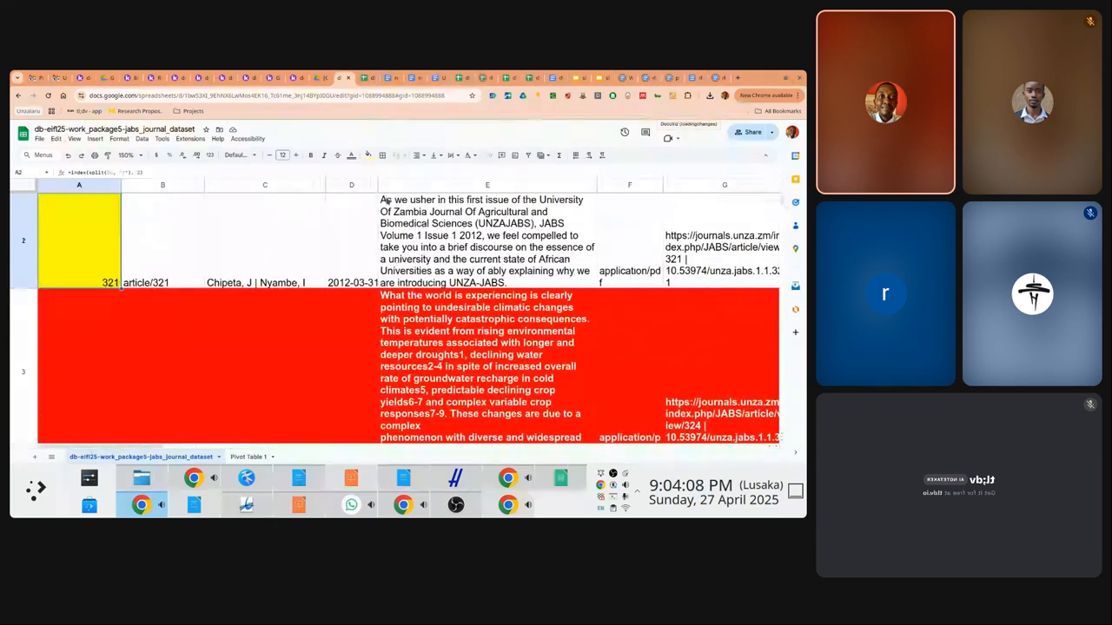
key("Right")
key("Right")
key("Right")
key("Right")
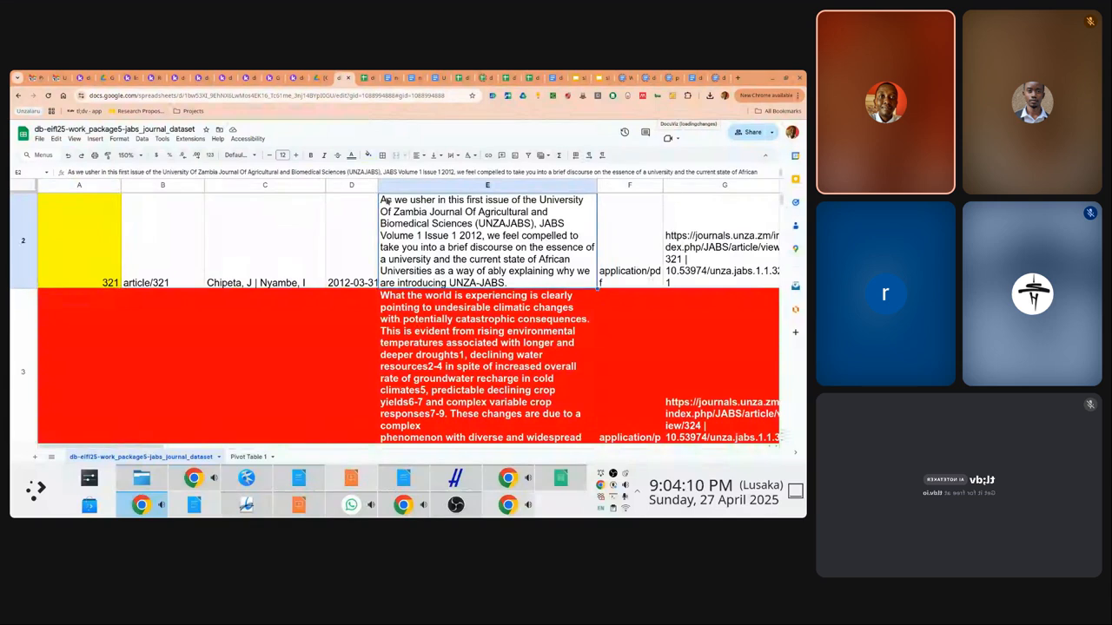
key("Right")
key("Right")
key("Right")
key("Right")
key("Right")
key("Right")
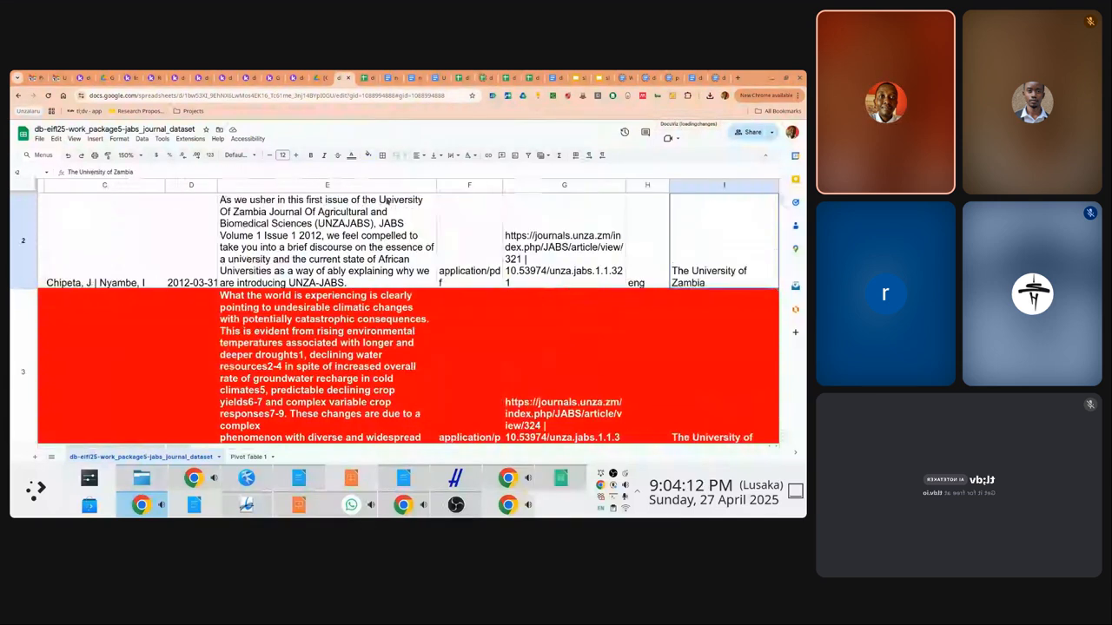
key("Right")
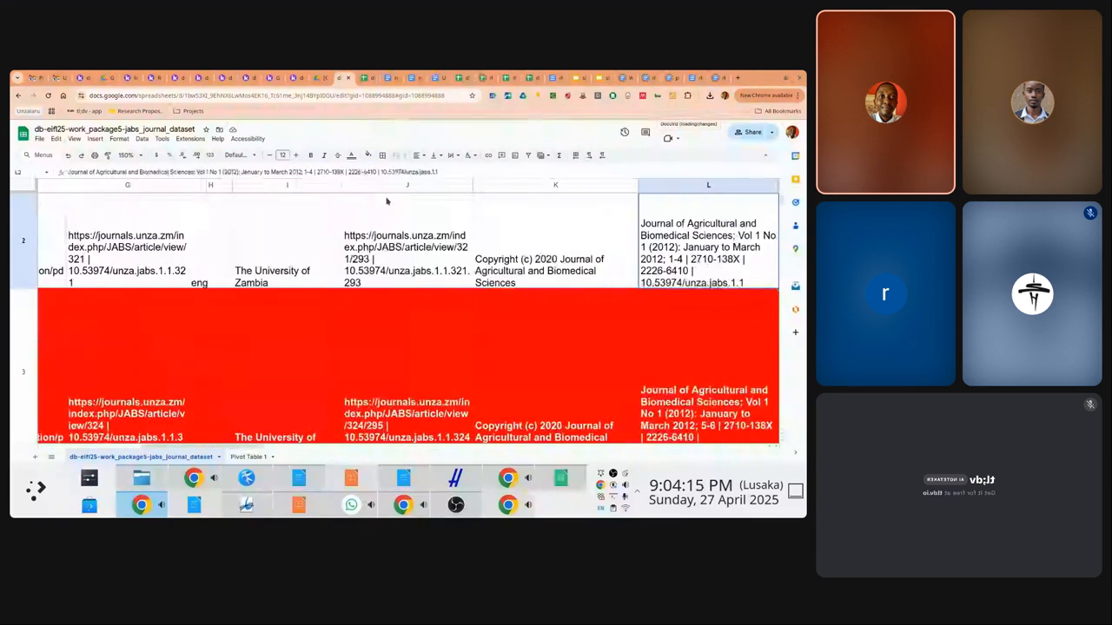
key("Left")
key("Left")
key("Left")
key("Right")
key("Right")
key("Right")
key("Right")
key("Right")
key("Right")
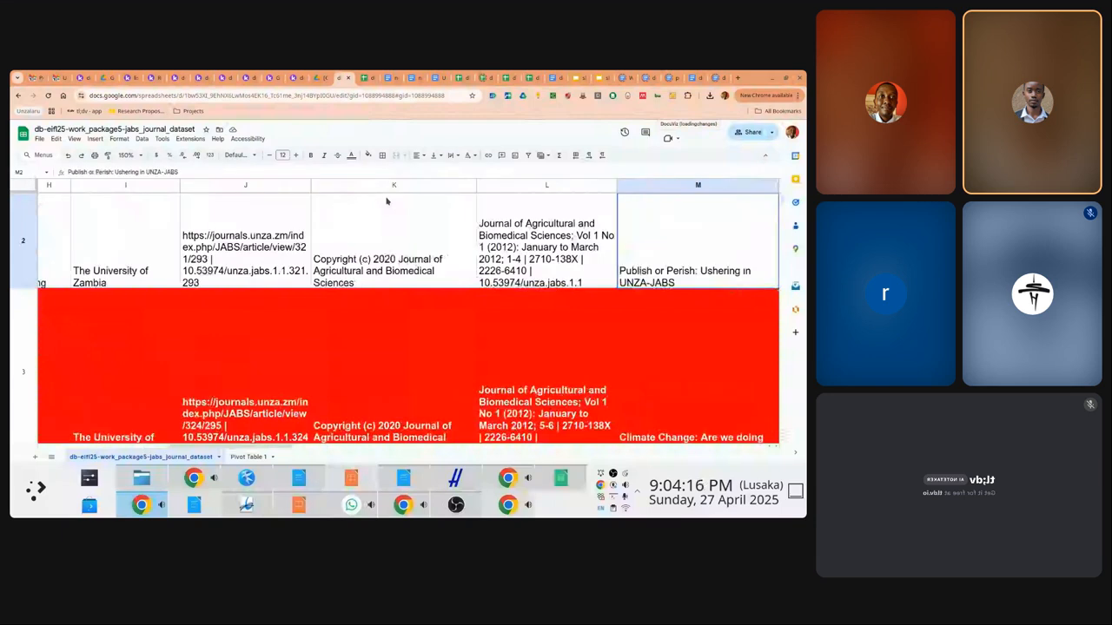
key("Right")
key("Right")
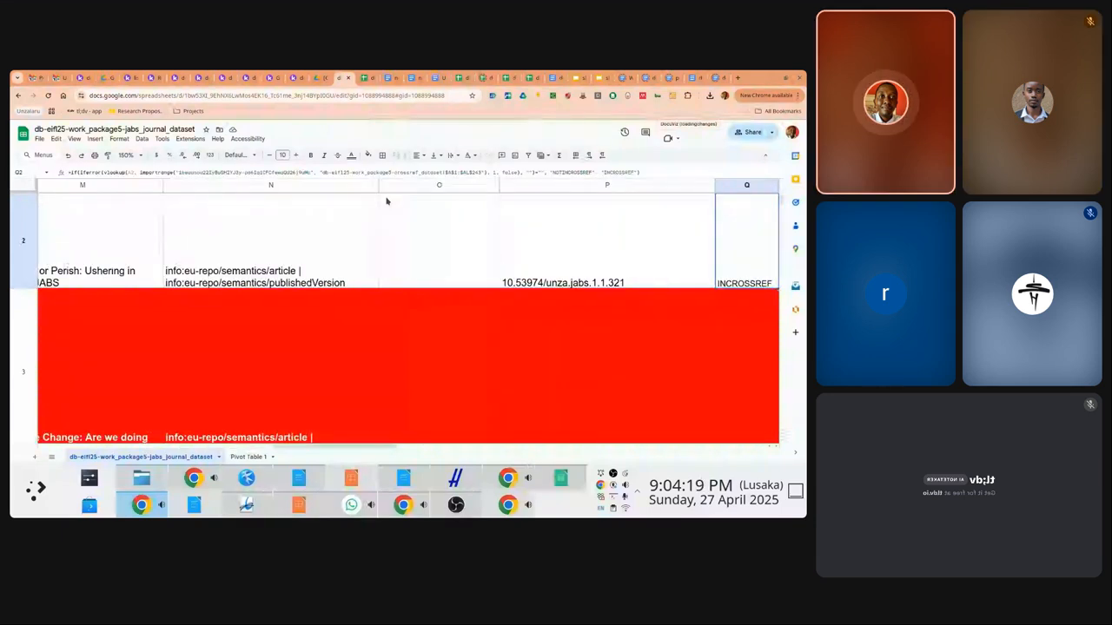
key("Left")
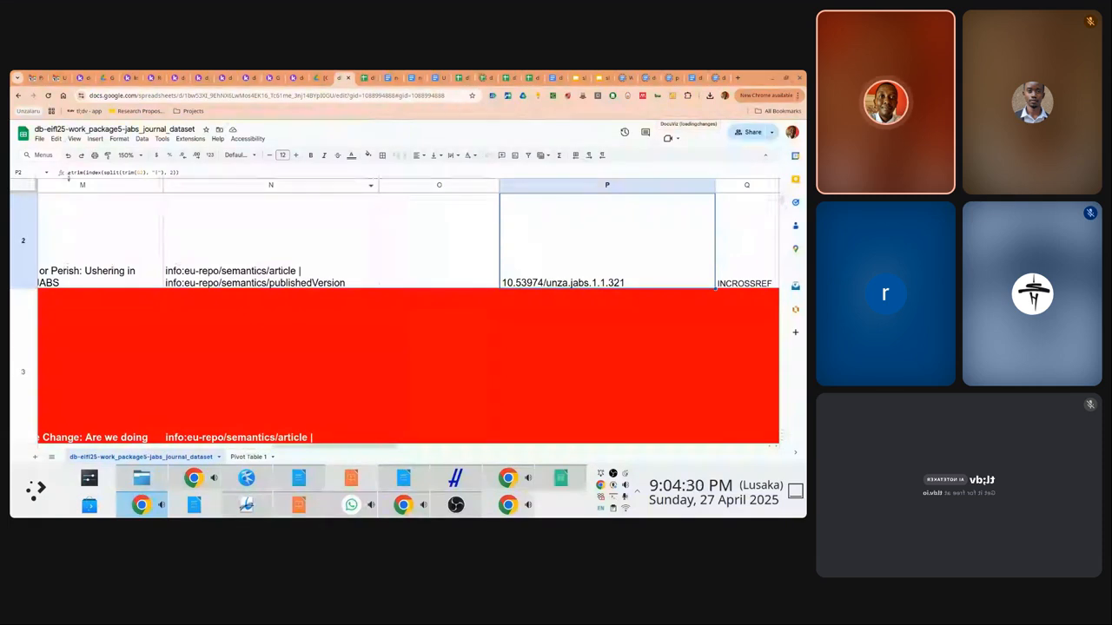
Wrap P2's trimmed DOI formula in split(..., "/")
left_click_drag(71, 172, 207, 173)
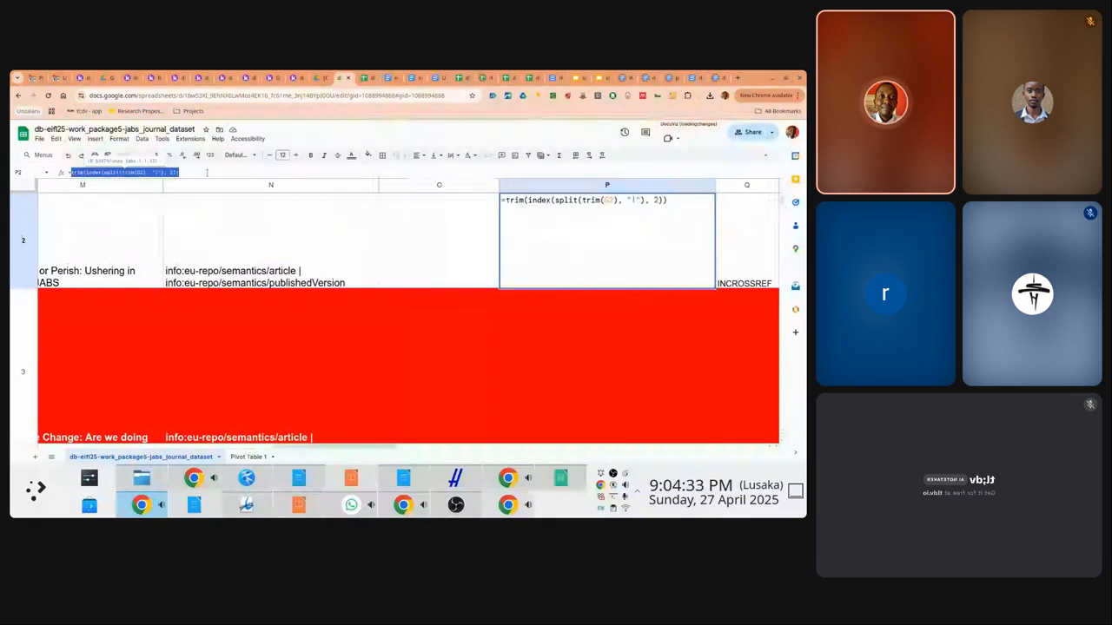
key("Escape")
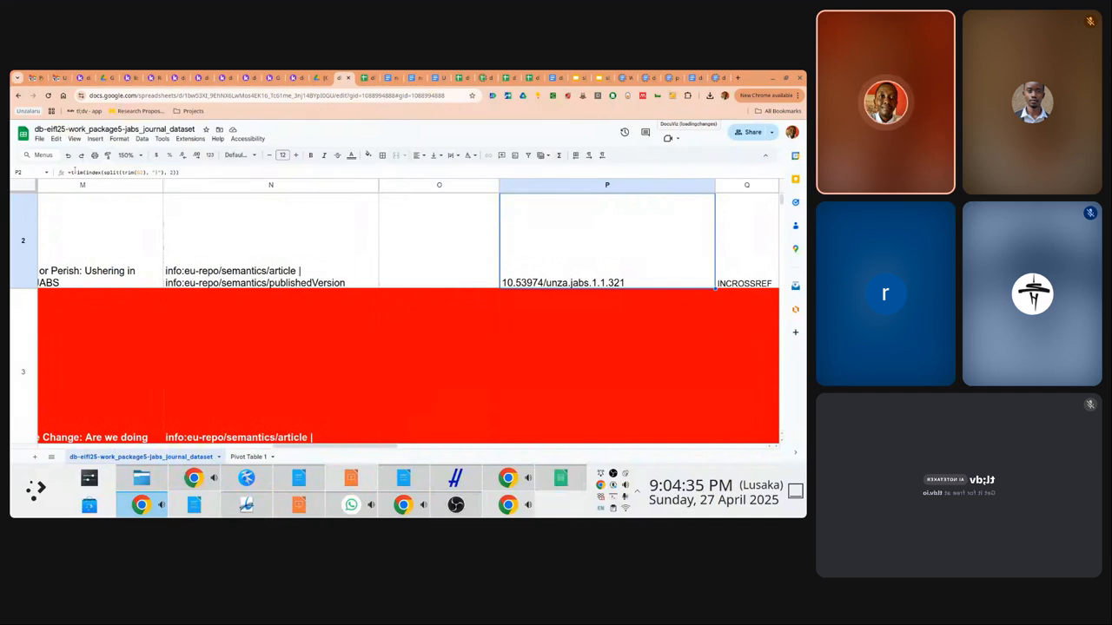
left_click(71, 172)
key("Escape")
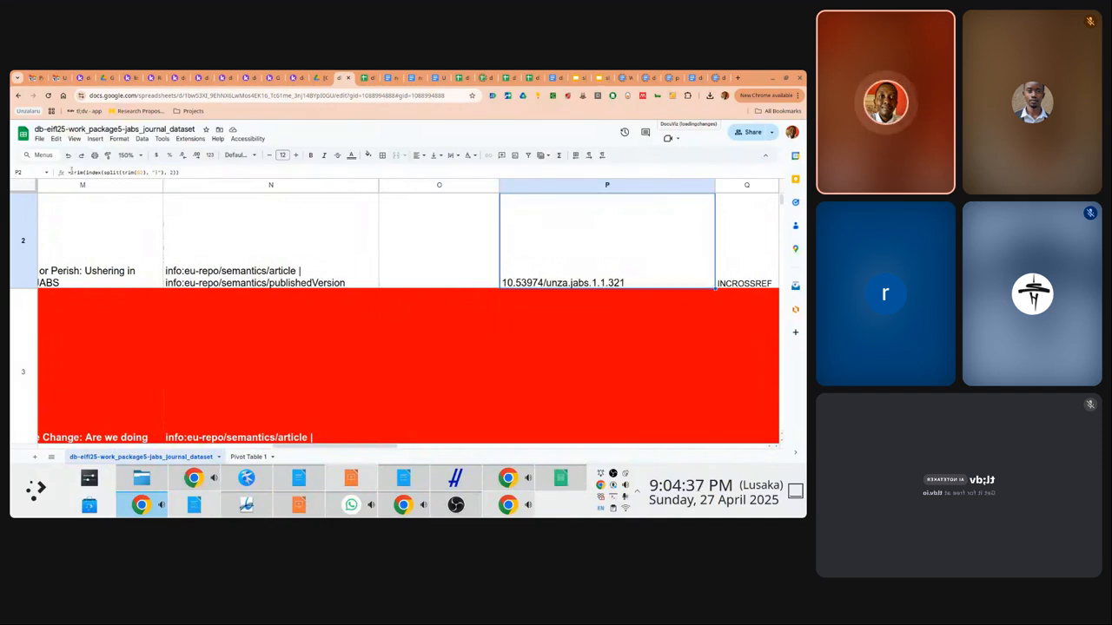
left_click_drag(72, 172, 230, 169)
key("ctrl+c")
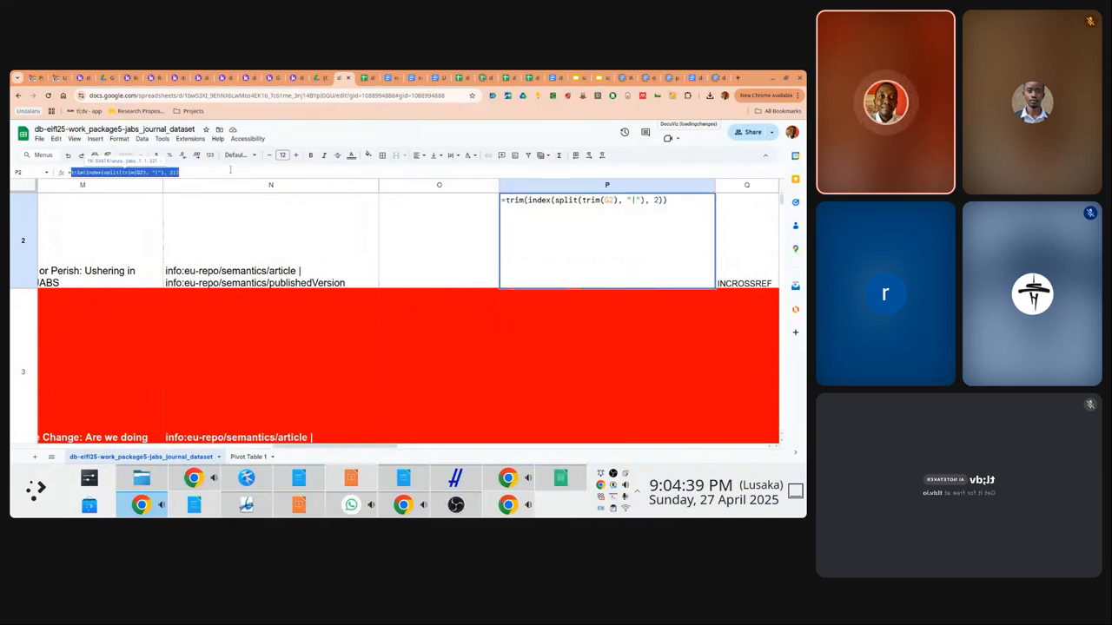
type("=split")
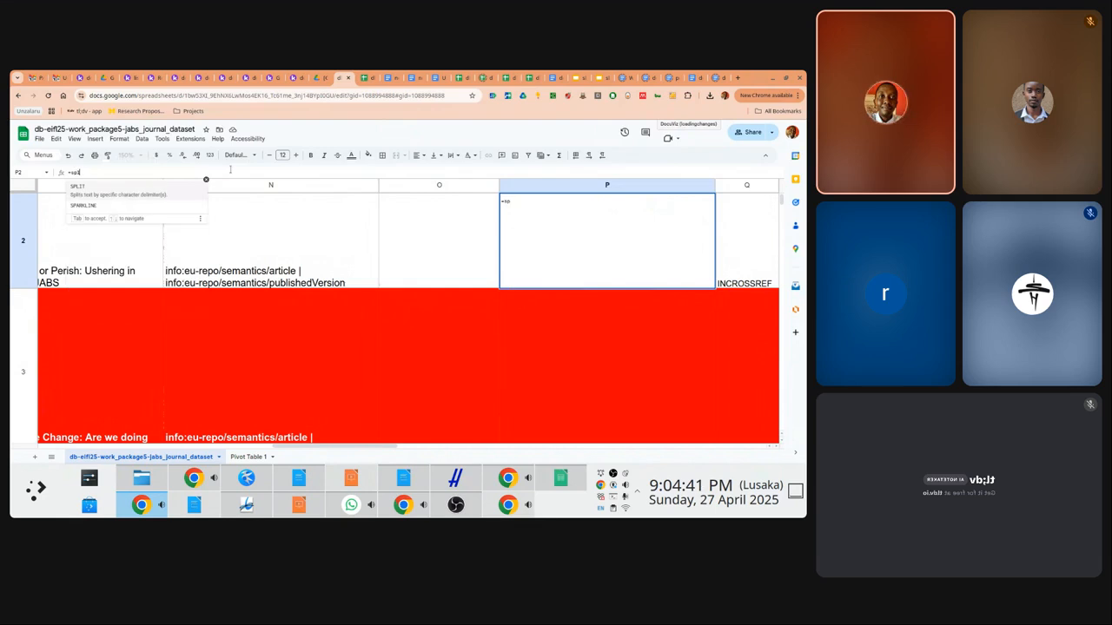
type("(")
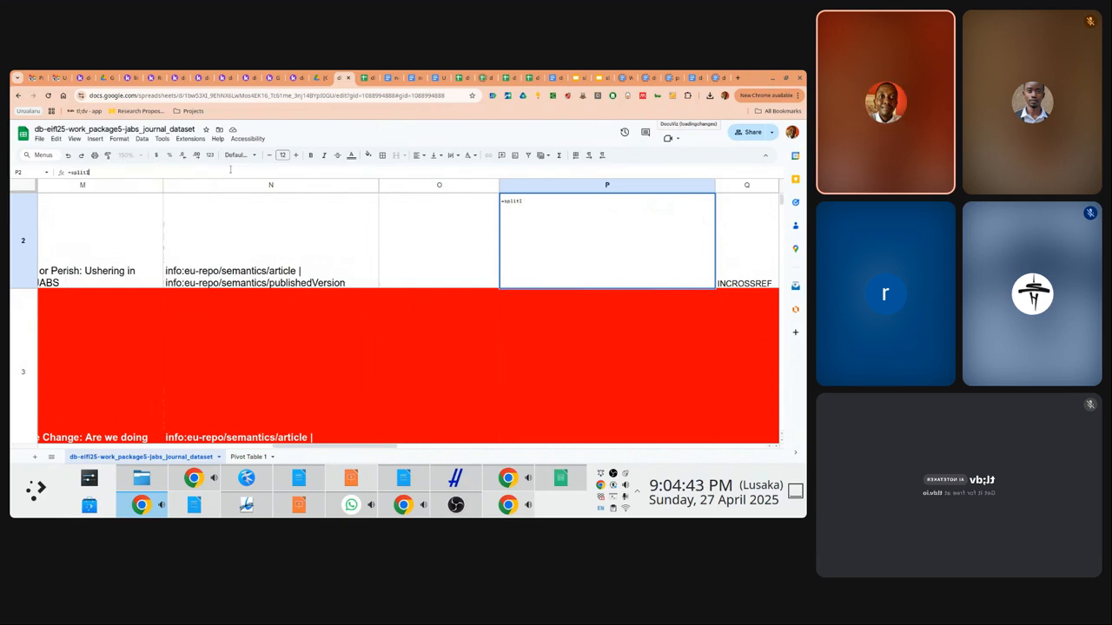
type(")")
key("Left")
key("ctrl+v")
type(", ")
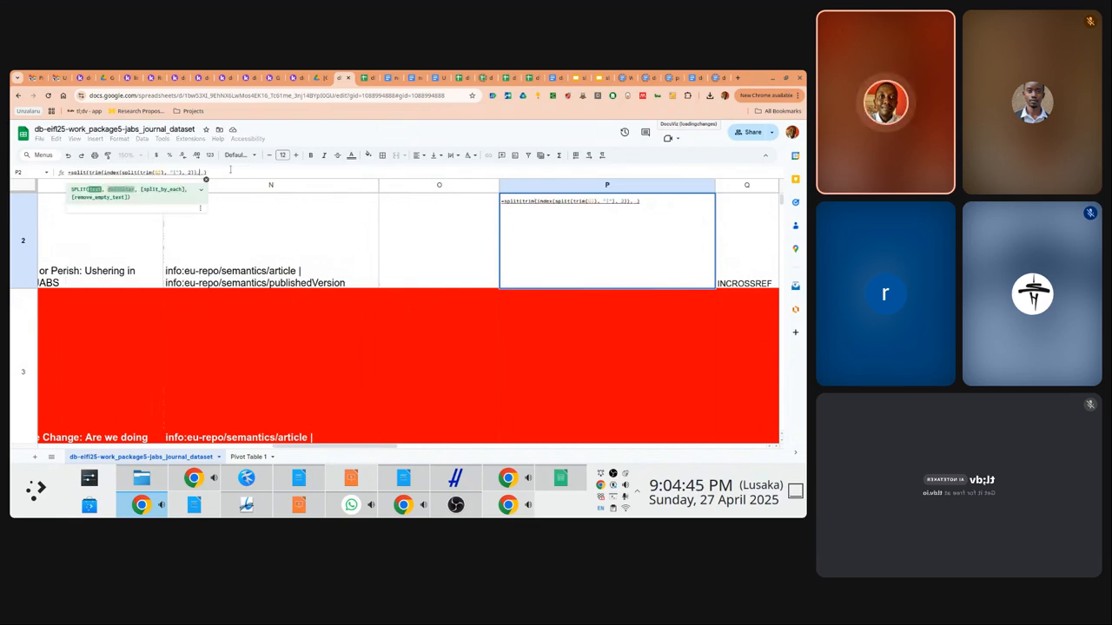
type("\"")
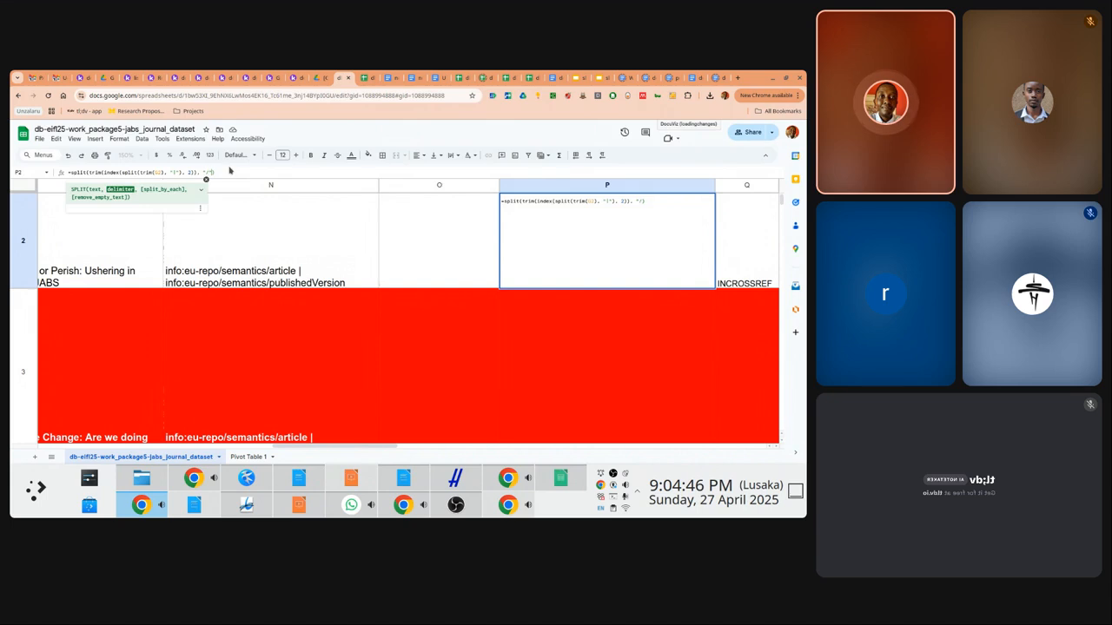
type("/\")")
Wrap that split in index(..., 2) so P2 shows unza.jabs.1.1.321
key("ctrl+a")
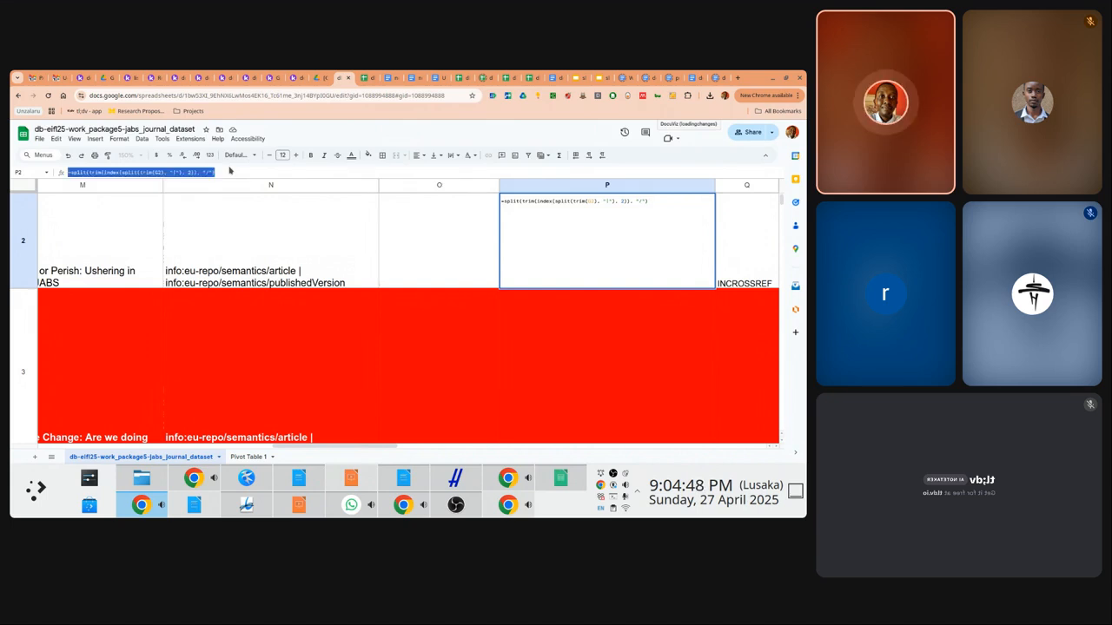
key("BackSpace")
type("=in")
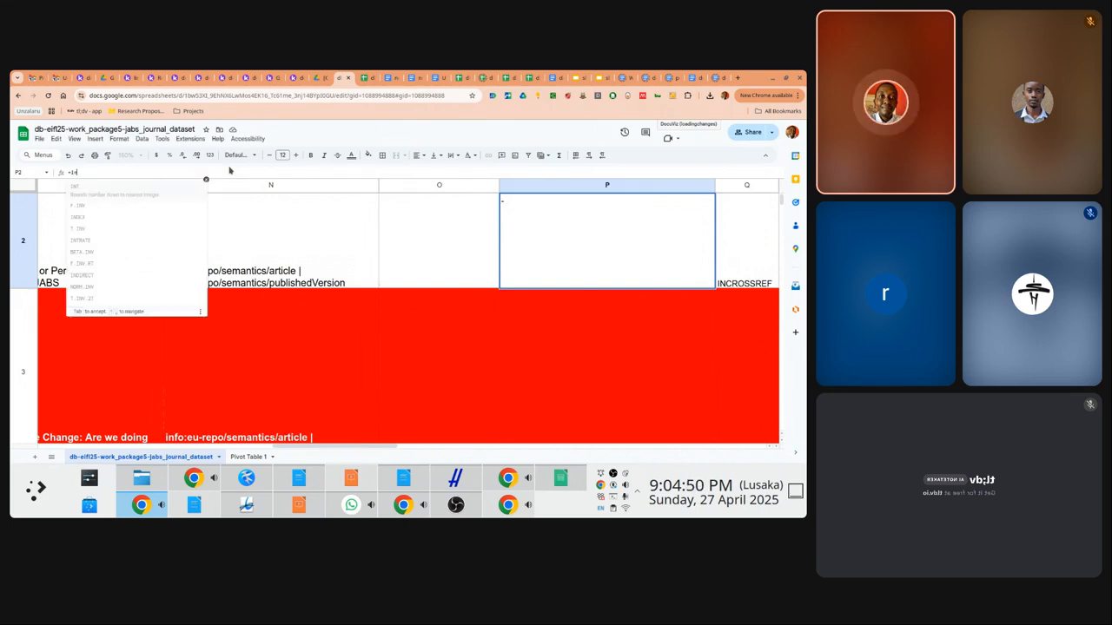
type("dex()")
key("Left")
type("split(trim(index(split(trim(G2), \"|\"), 2)), \"/\")")
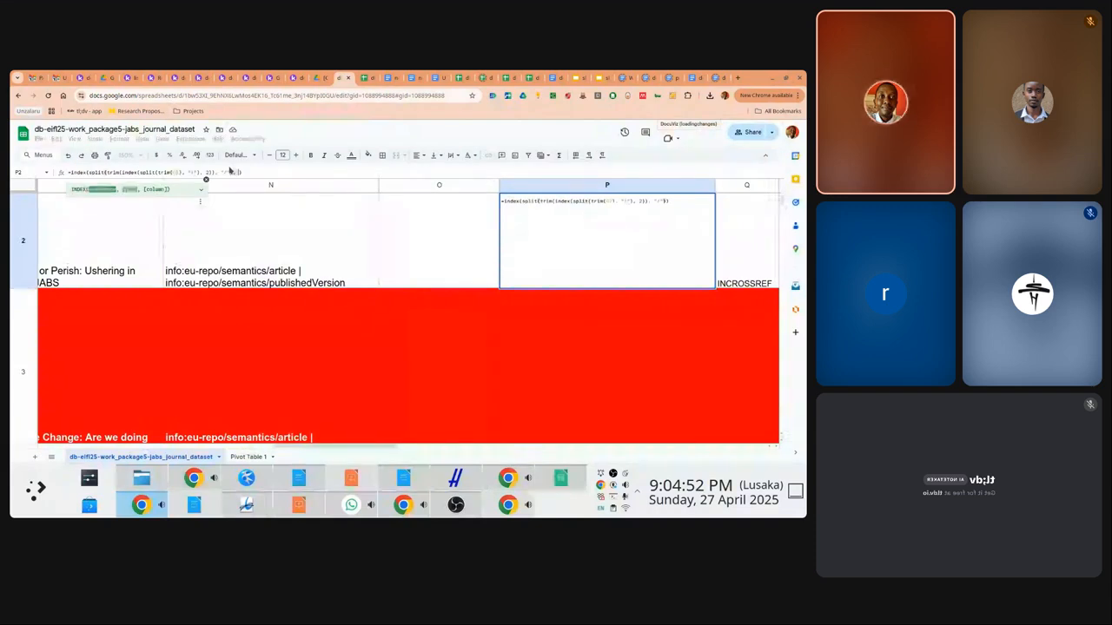
type(", 2")
key("Return")
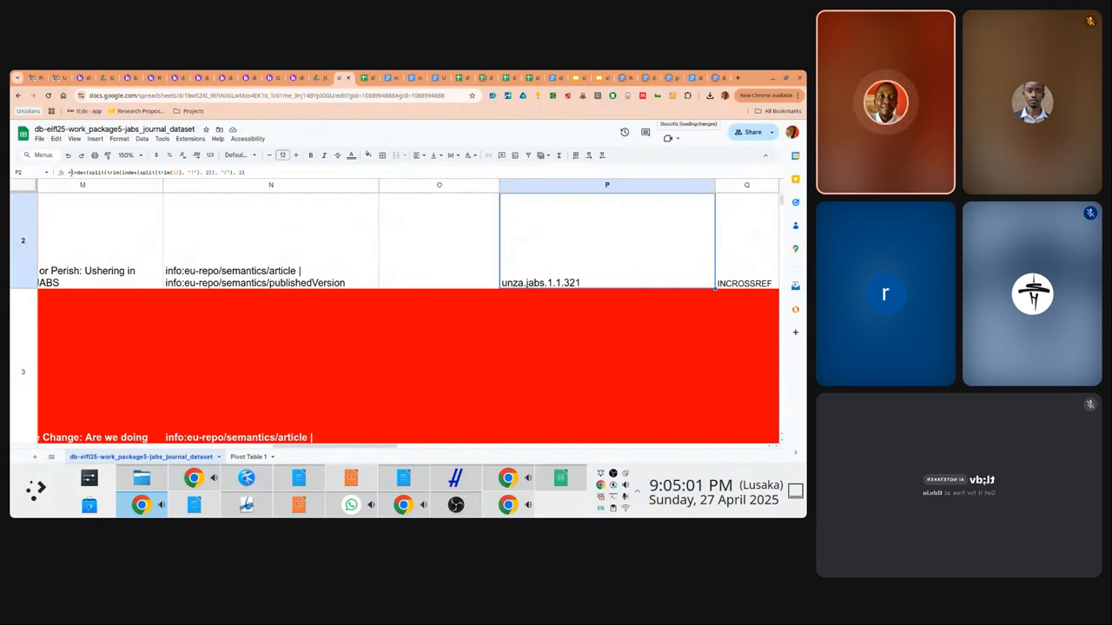
left_click_drag(69, 172, 299, 169)
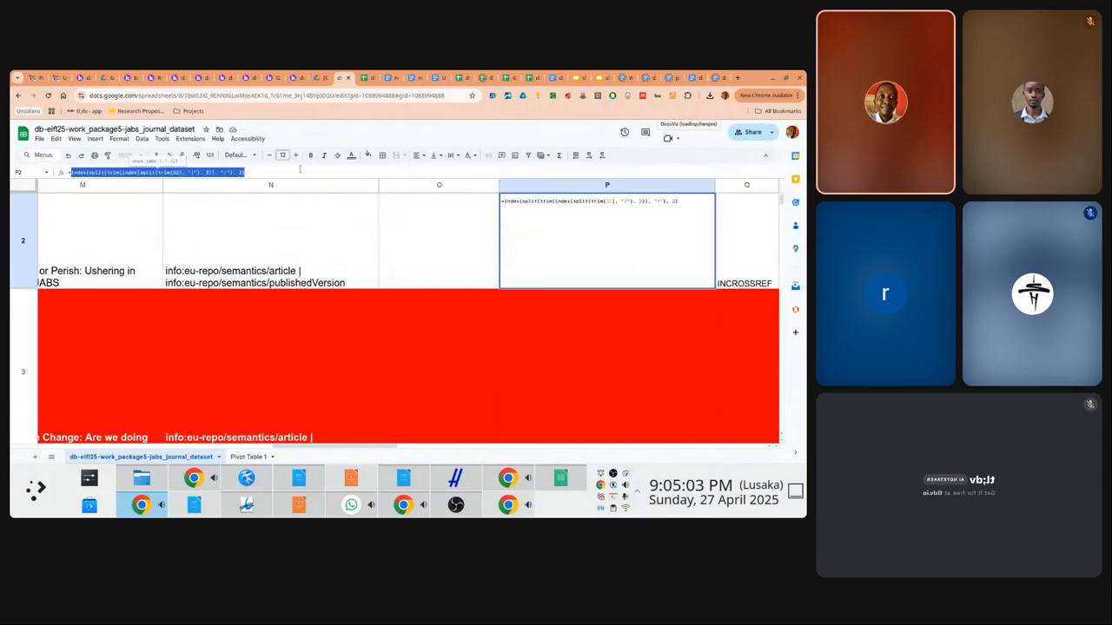
key("Escape")
Paste the nested P2 DOI formula onto line 8 of the Kate note, then return to Sheets
left_click(246, 477)
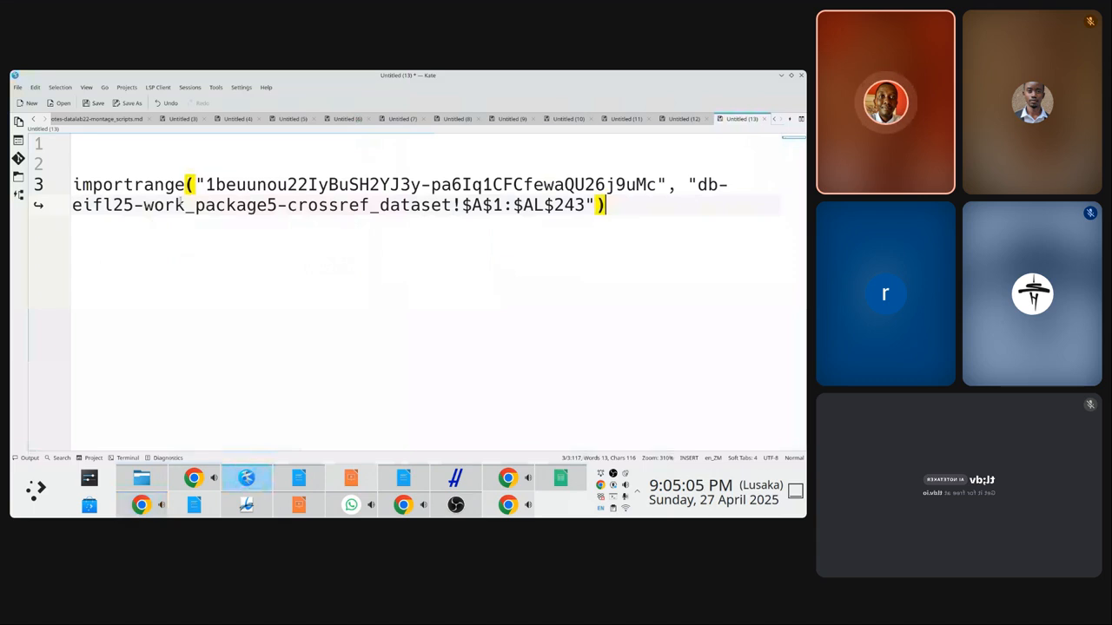
key("Return")
key("Return")
key("Return")
key("Return")
key("Return")
type("index(split(trim(index(split(trim(G2), \"|\"), 2)), \"/\"), 2)")
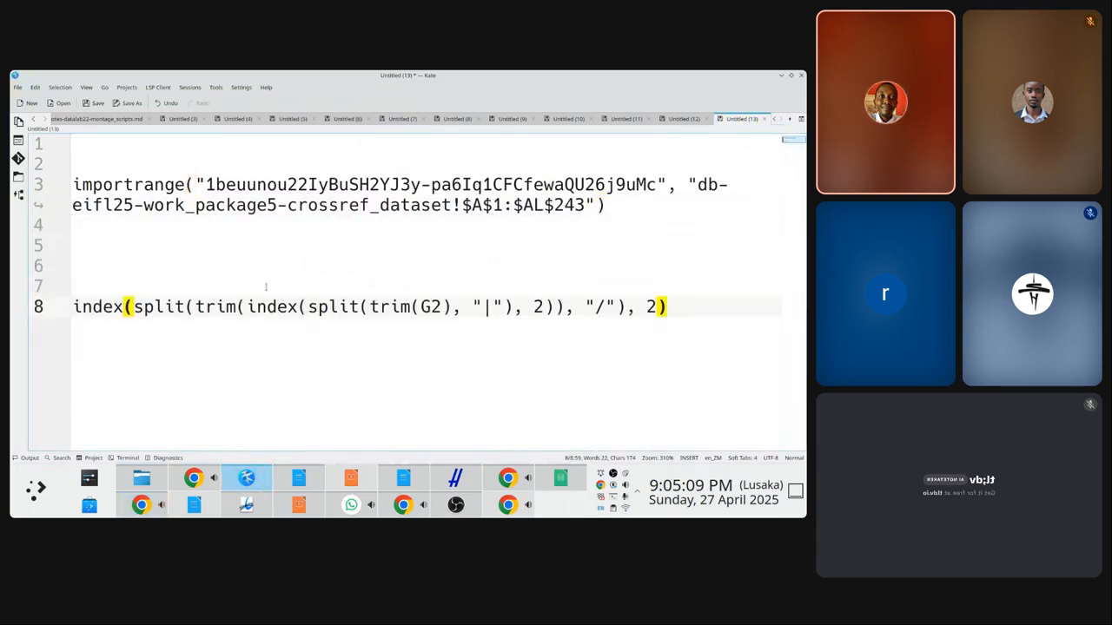
key("alt+Tab")
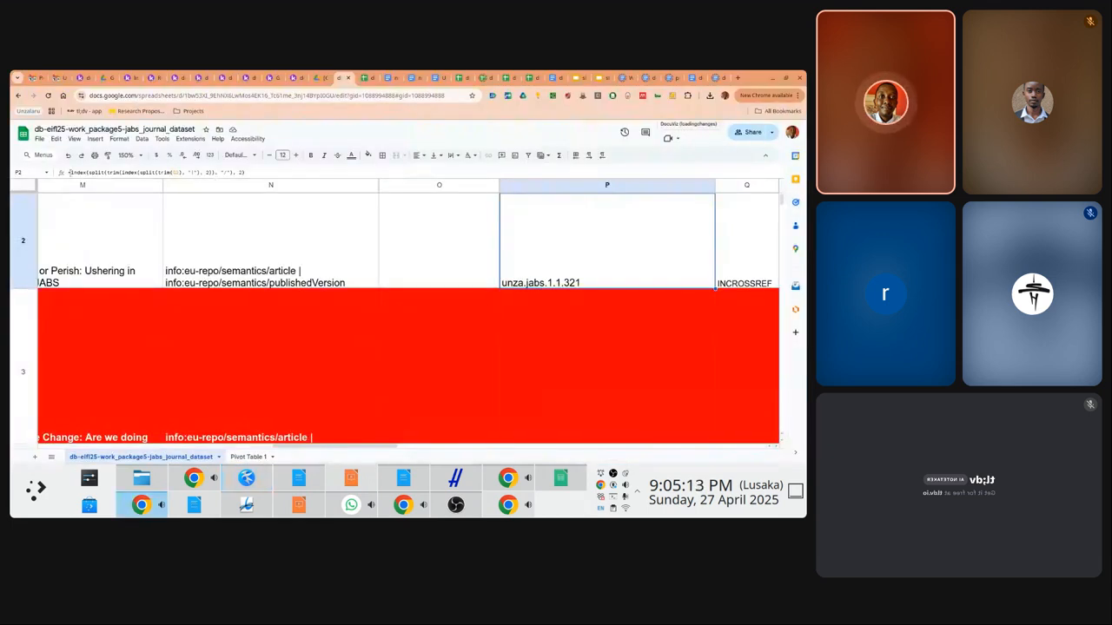
Wrap P2's DOI-suffix formula in split(..., ".")
left_click(99, 174)
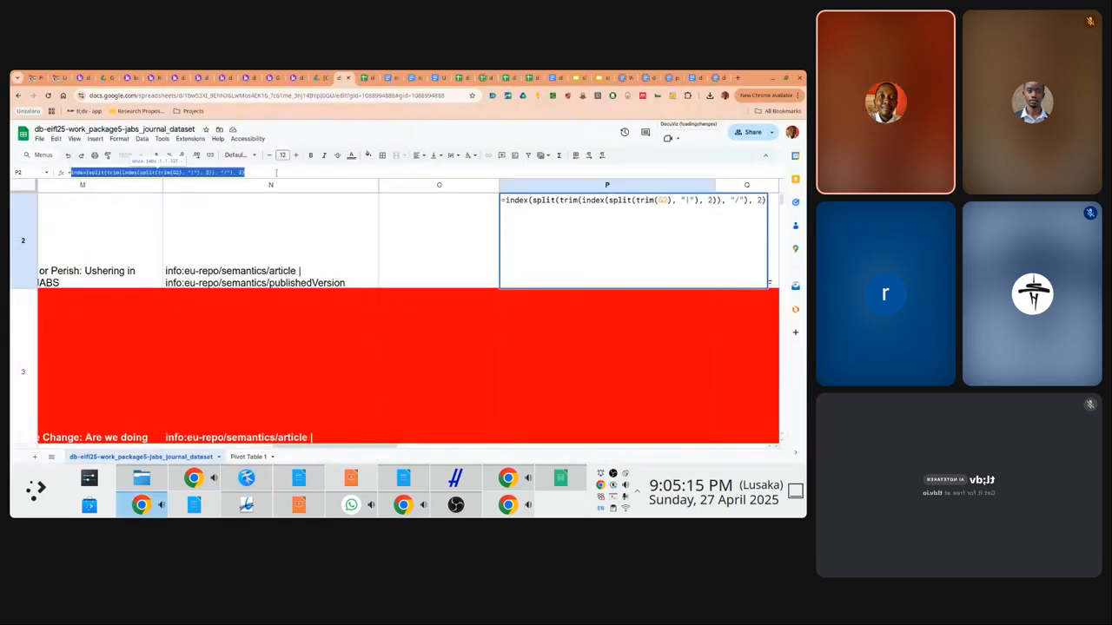
key("Escape")
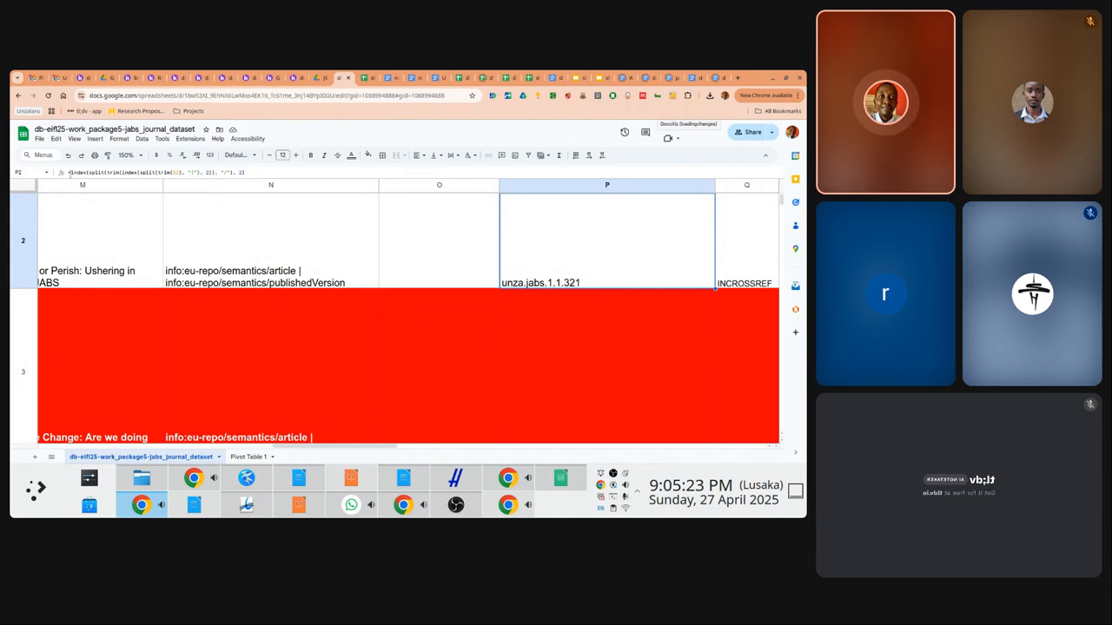
left_click_drag(71, 172, 314, 172)
key("ctrl+c")
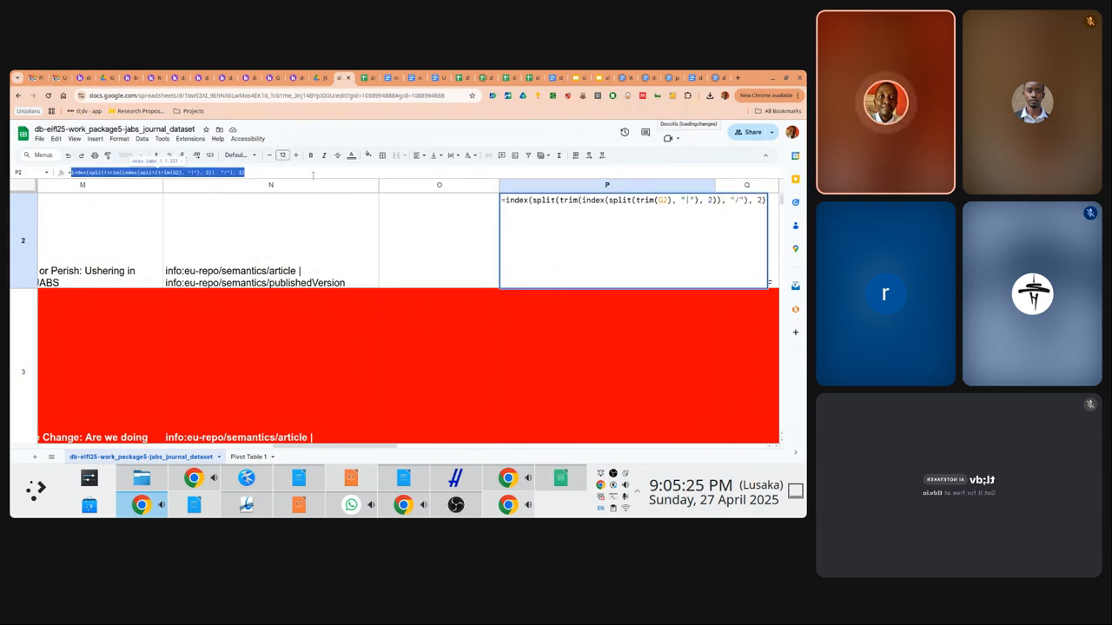
key("BackSpace")
type("split()")
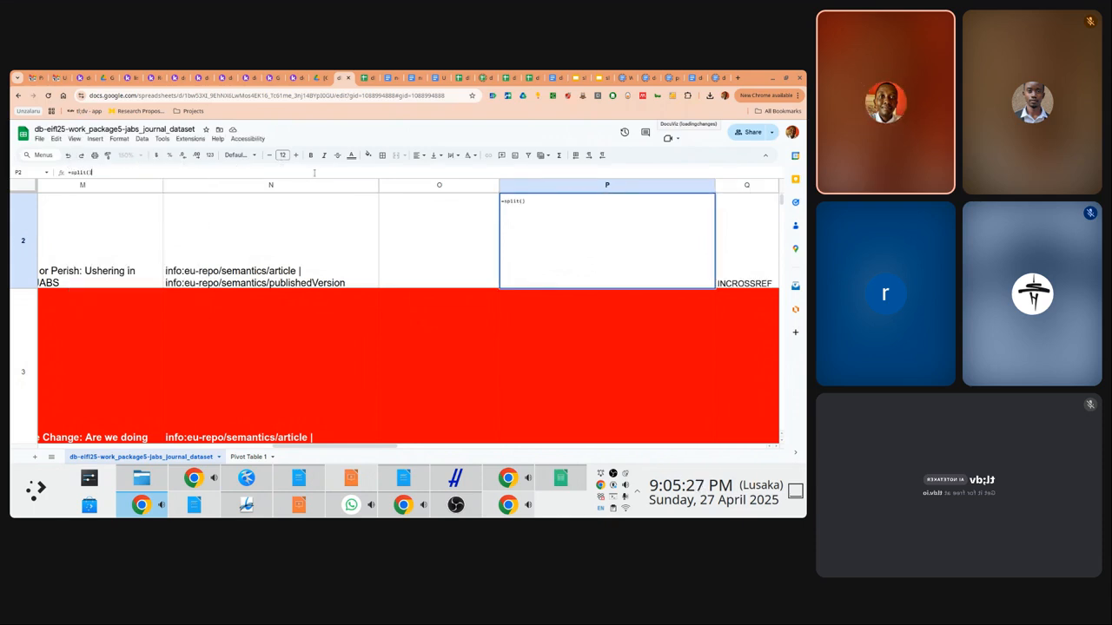
key("Left")
key("ctrl+v")
type(", \".")
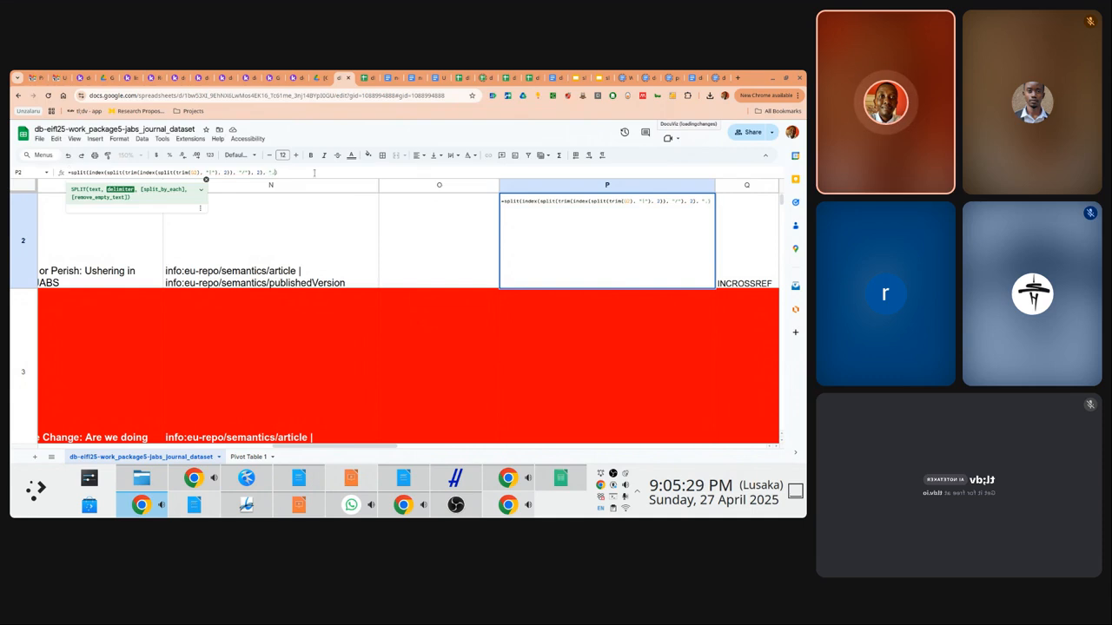
key("Right")
Wrap that split in index(..., 3) so P2 returns 1
key("ctrl+a")
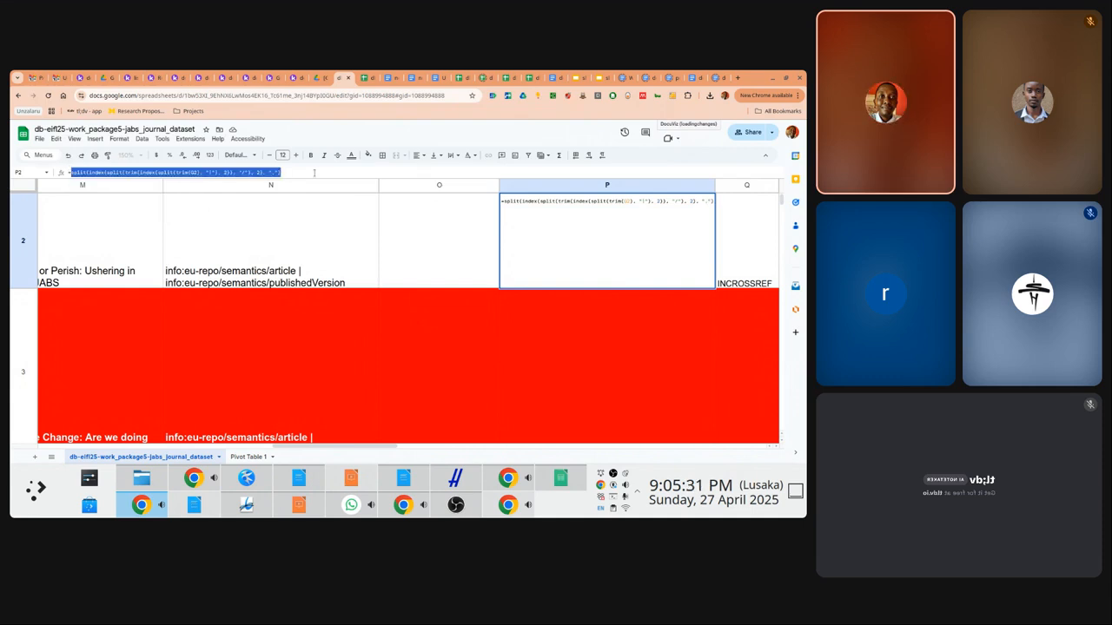
type("index()")
key("Left")
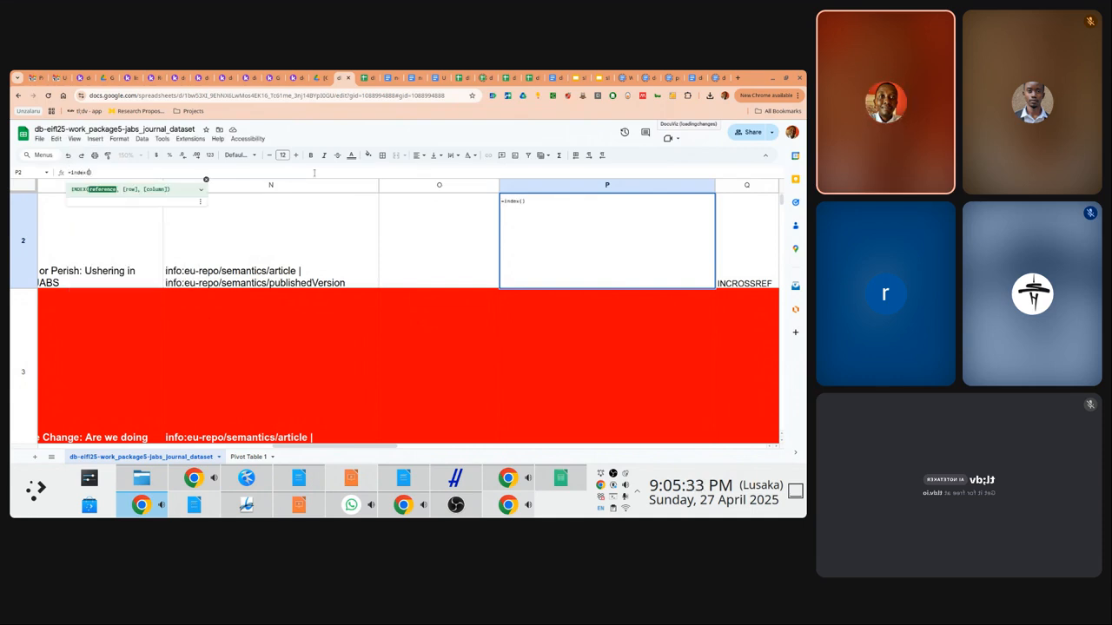
type("split(index(split(trim(index(split(trim(D2), \"|\"), 2)), \"/\"), 2), \".\")")
type(", 3")
key("Return")
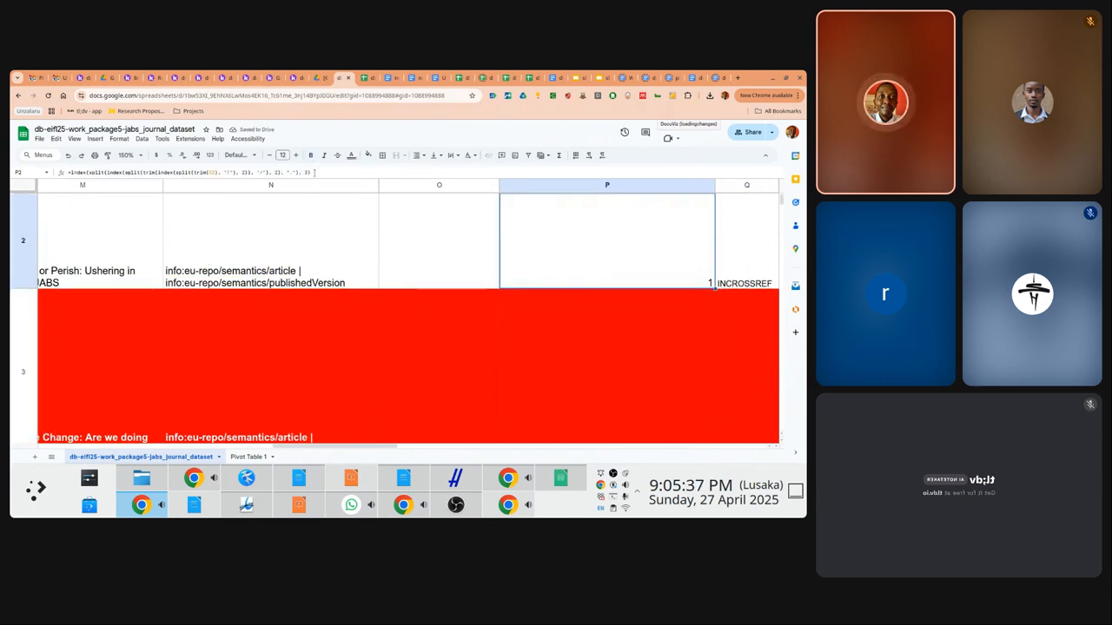
Copy P2's third-part formula into O2 as the VOLUME formula
scroll(408, 312, "up", 1)
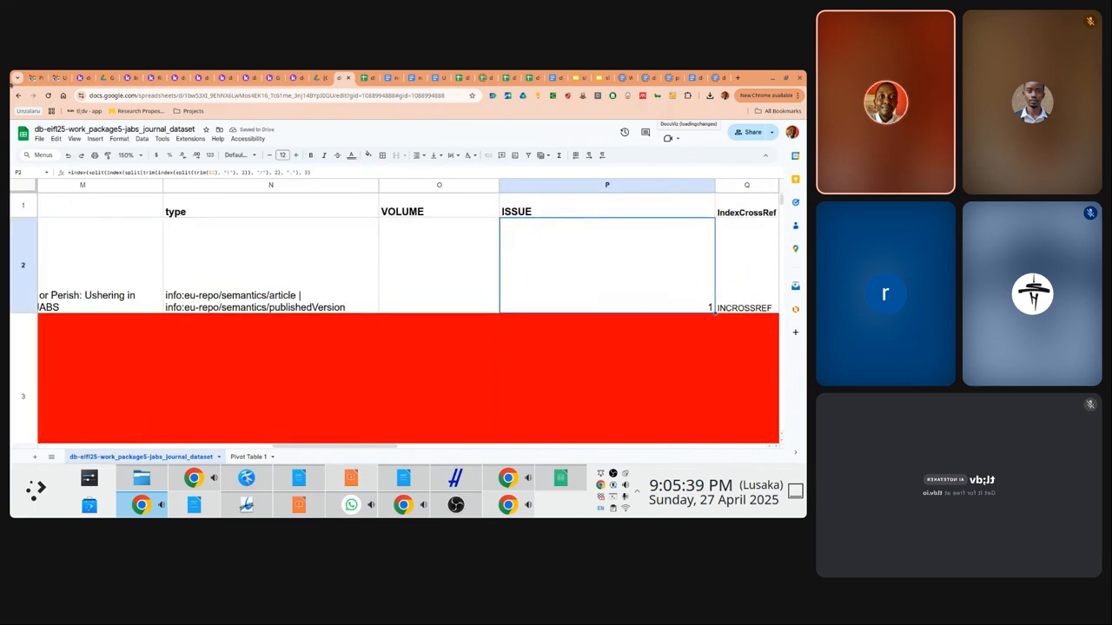
left_click_drag(315, 172, 69, 164)
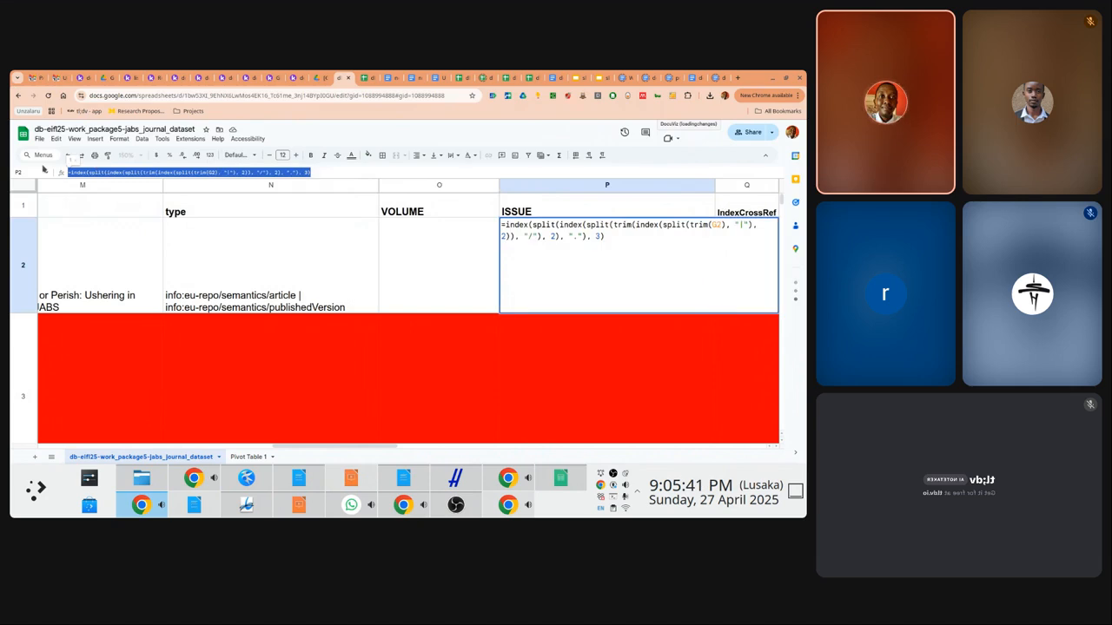
key("Escape")
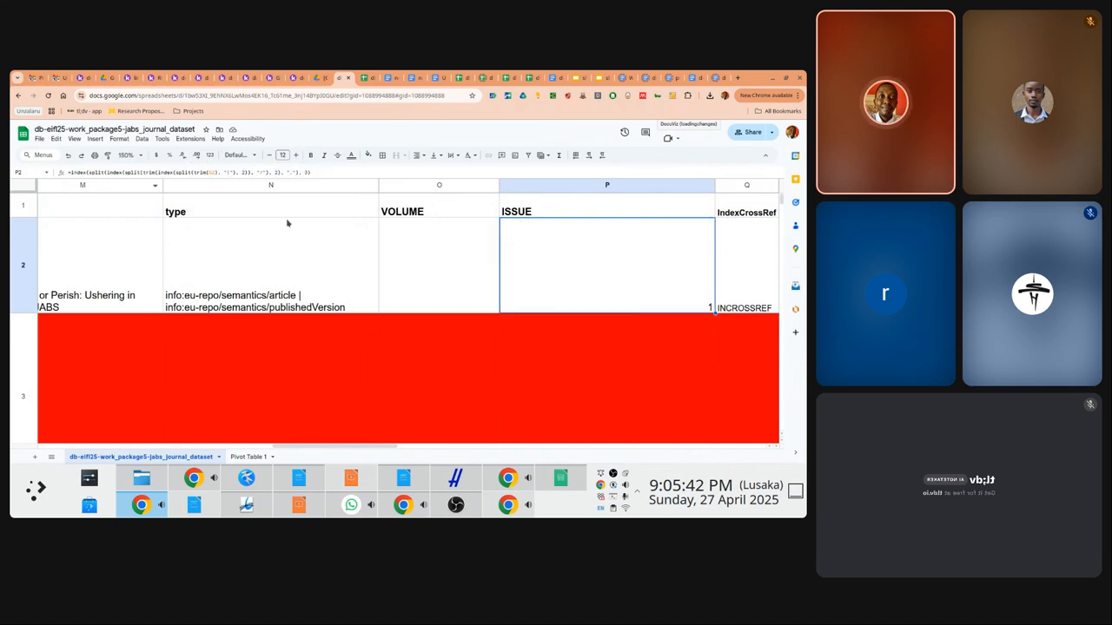
left_click(413, 247)
key("ctrl+v")
key("Return")
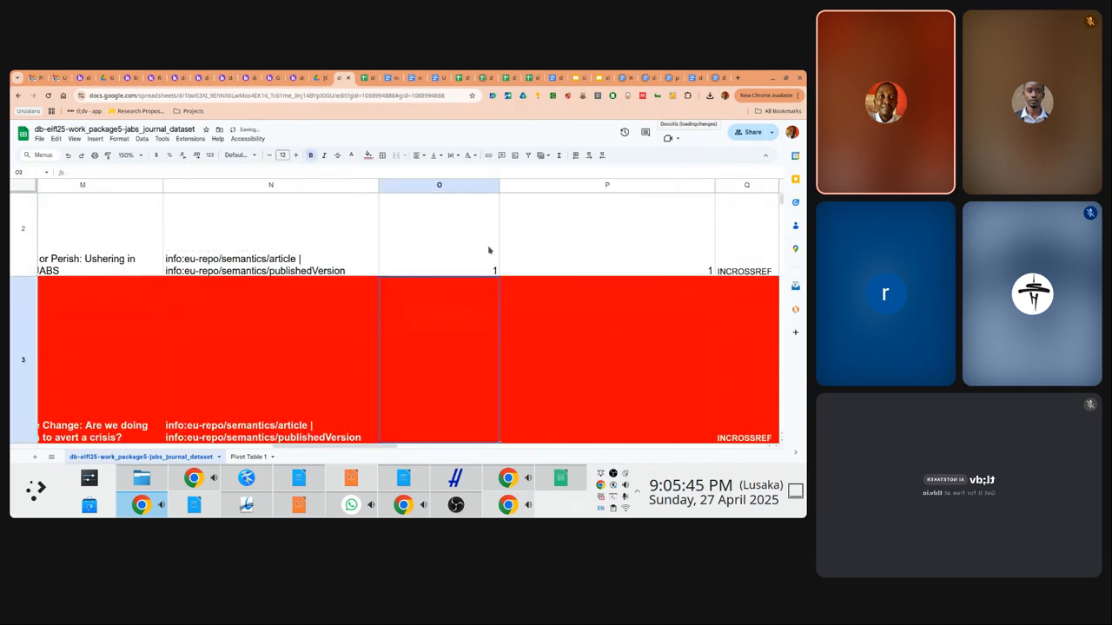
Change P2's index argument from 3 to 4 for ISSUE and copy O2:P2
left_click(558, 248)
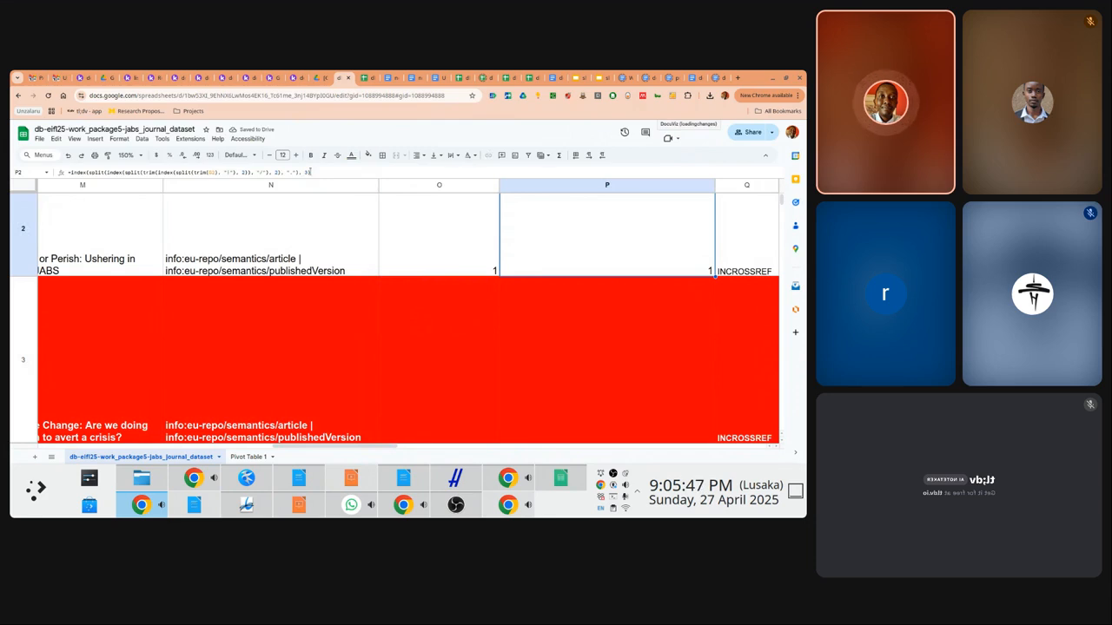
left_click(310, 172)
key("BackSpace")
type("4")
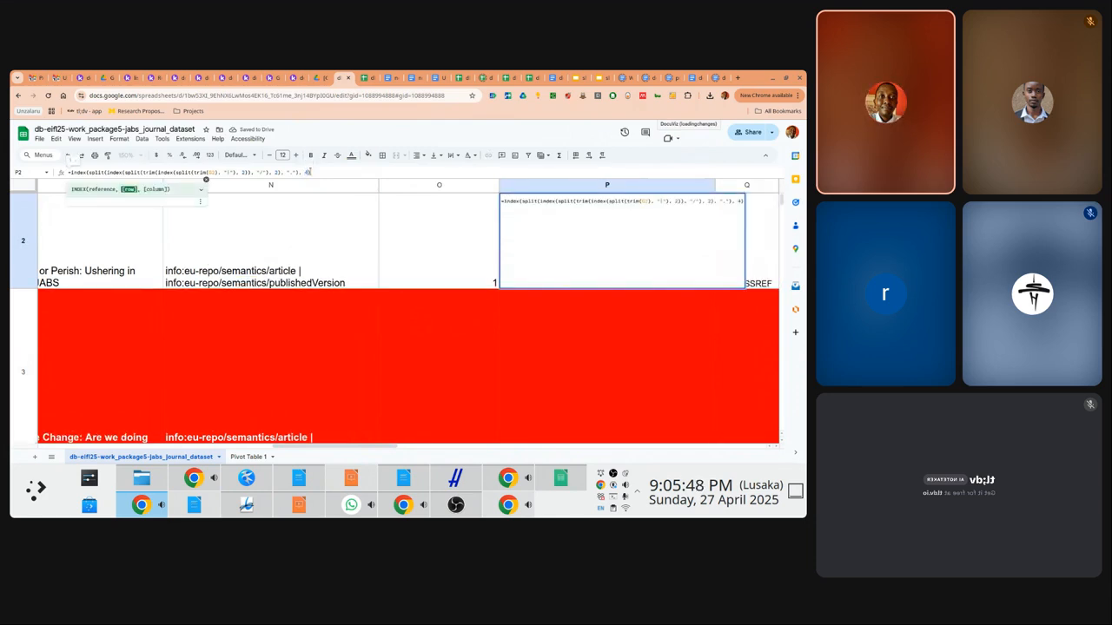
key("Return")
key("shift+Left")
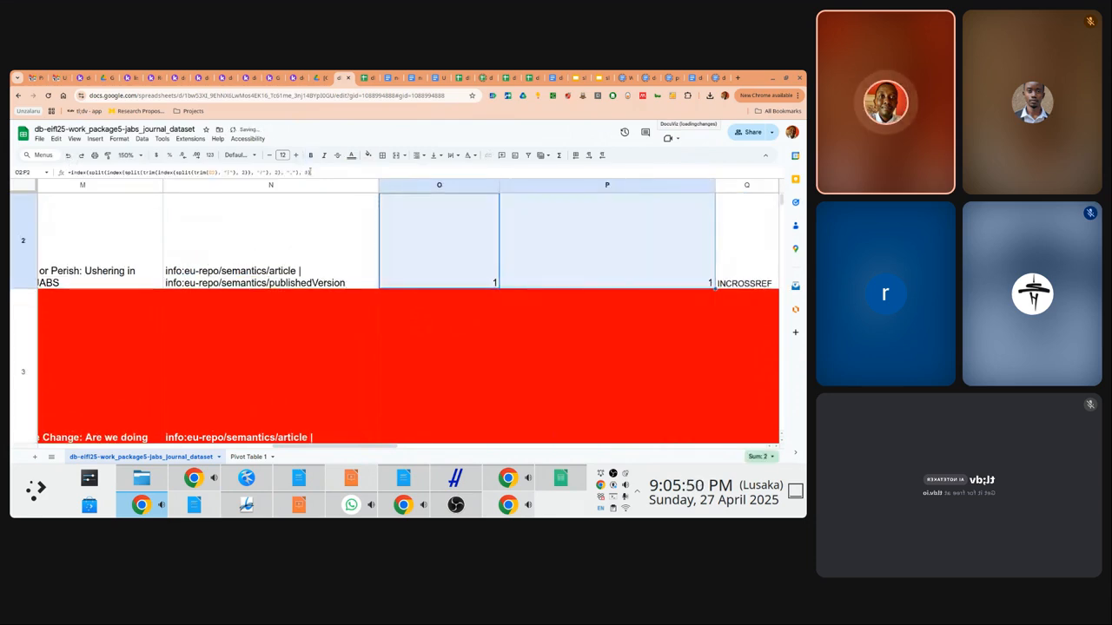
key("Down")
key("shift+Right")
Paste the O2:P2 formulas only into O3:P103, filling VOLUME and ISSUE down to row 103
key("shift+Down")
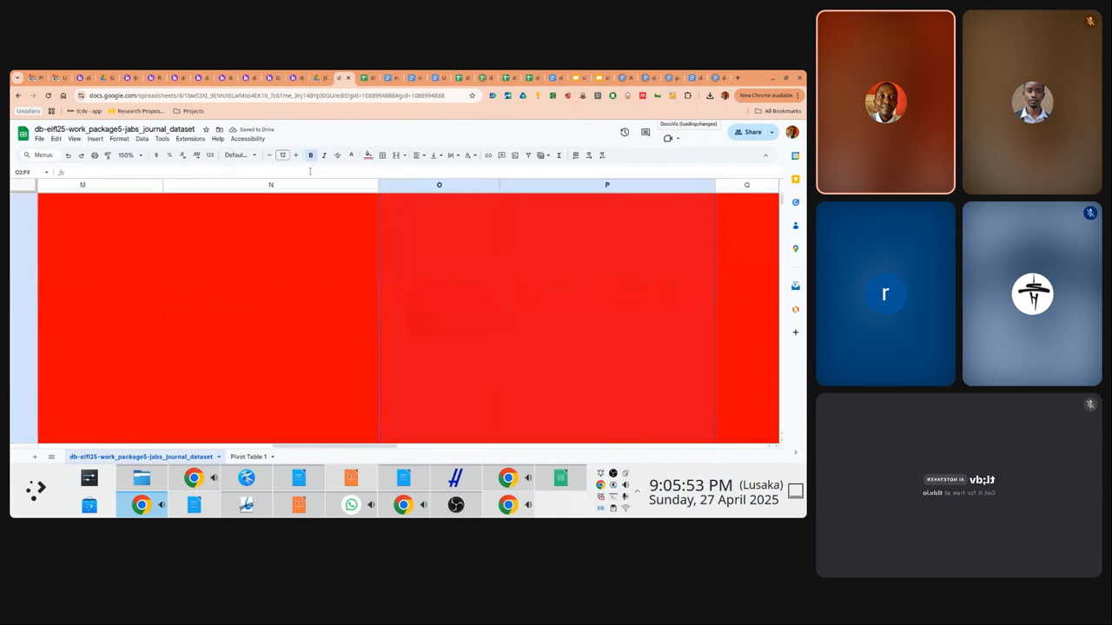
key("shift+Down")
key("shift+Down")
key("shift+Down")
key("shift+Down")
key("shift+Down")
key("shift+Down")
key("shift+Down")
key("shift+Down")
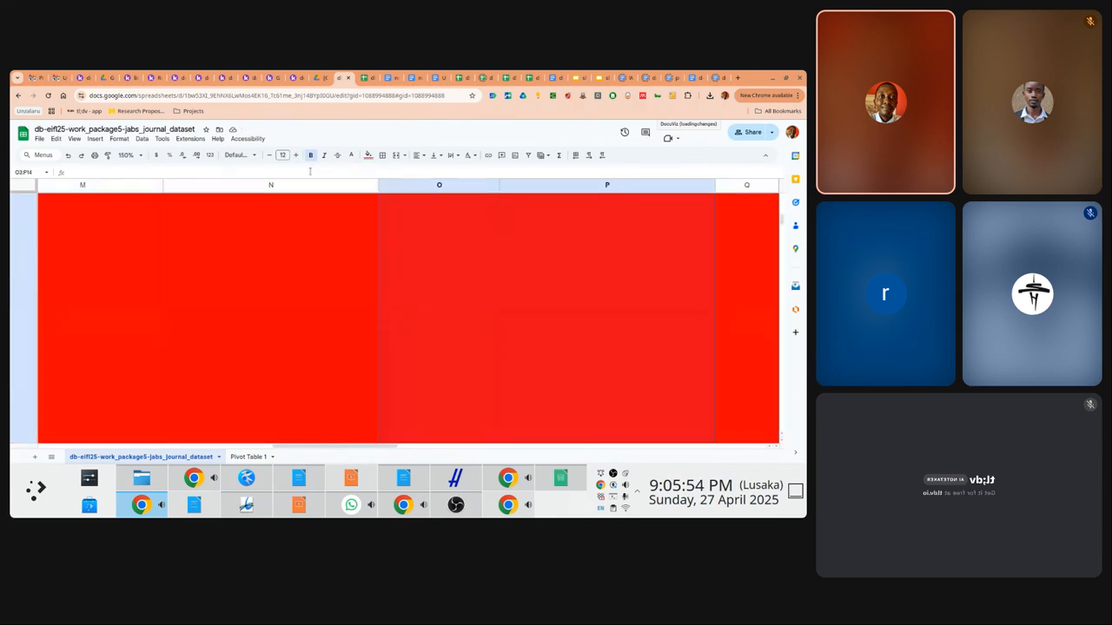
key("shift+Down")
key("shift+Down")
key("shift+Down")
key("shift+Down")
key("shift+Down")
key("shift+Down")
key("shift+Down")
key("shift+Down")
key("shift+Down")
key("shift+Down")
key("shift+Down")
key("shift+Down")
key("shift+Down")
key("shift+Down")
key("shift+Down")
key("shift+Down")
key("shift+Down")
key("shift+Down")
key("shift+Down")
key("shift+Down")
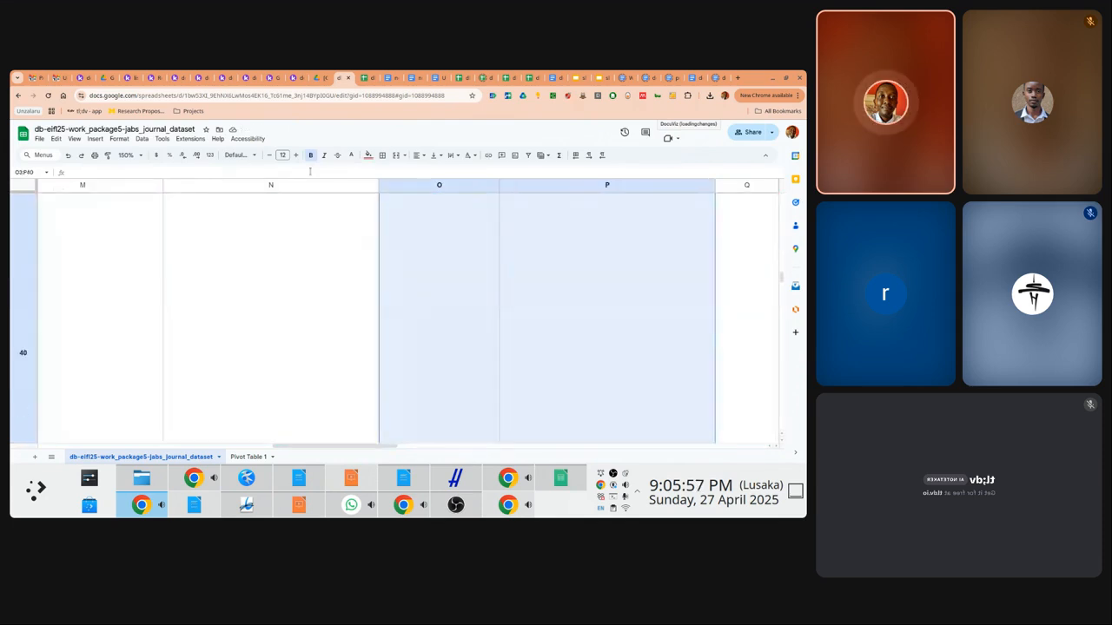
key("shift+Down")
key("shift+Down")
key("shift+Down")
key("shift+Down")
key("shift+Down")
key("shift+Down")
key("shift+Down")
key("shift+Down")
key("shift+Down")
key("shift+Down")
key("shift+Down")
key("shift+Down")
key("shift+Down")
key("shift+Down")
key("shift+Down")
key("shift+Down")
key("shift+Down")
key("shift+Down")
key("shift+Down")
key("shift+Down")
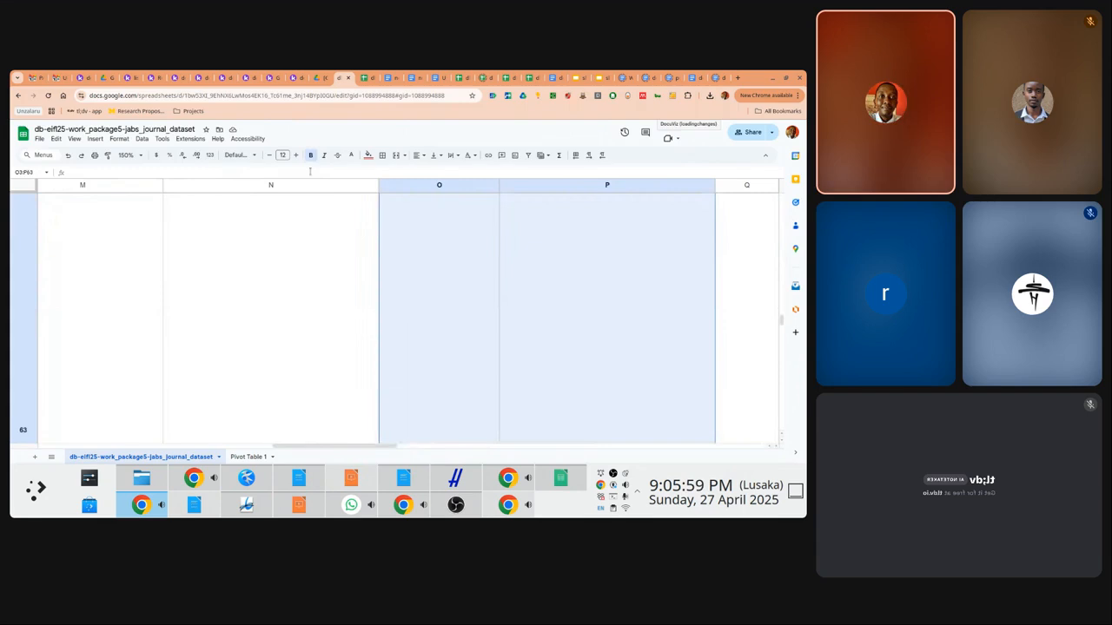
key("shift+Down")
key("shift+Down")
key("shift+Down")
key("shift+Down")
key("shift+Down")
key("shift+Down")
key("shift+Down")
key("shift+Down")
key("shift+Down")
key("shift+Down")
key("shift+Down")
key("shift+Down")
key("shift+Down")
key("shift+Down")
key("shift+Down")
key("shift+Down")
key("shift+Down")
key("shift+Down")
key("shift+Down")
key("shift+Down")
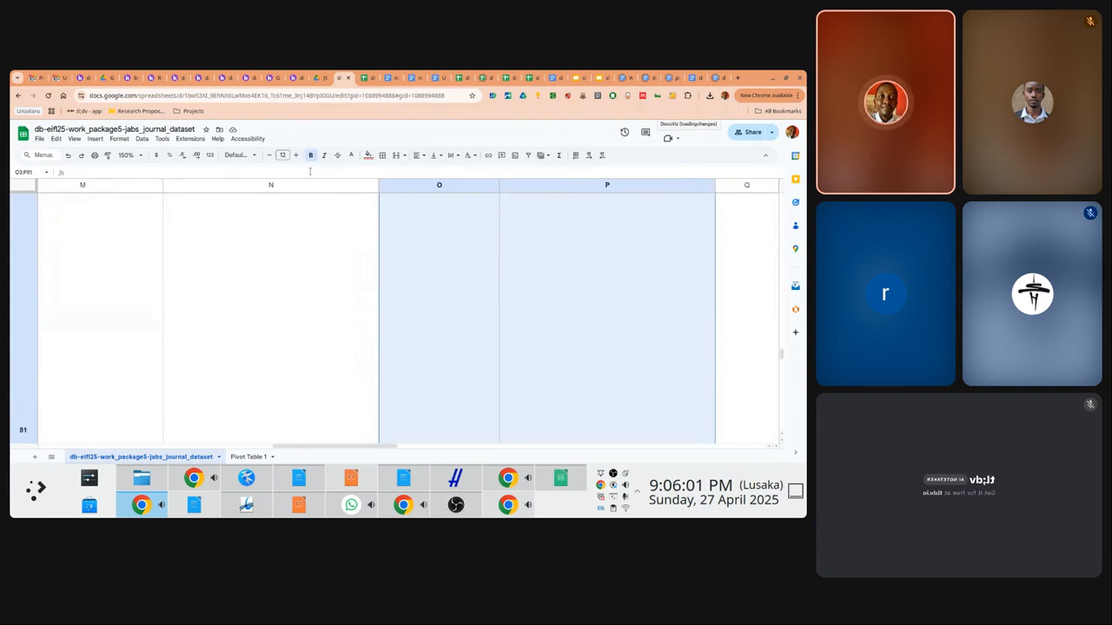
key("shift+Down")
key("shift+Down")
key("shift+Down")
key("shift+Down")
key("shift+Down")
key("shift+Down")
key("shift+Down")
key("shift+Down")
key("shift+Down")
key("shift+Down")
key("shift+Down")
key("shift+Down")
key("shift+Down")
key("shift+Down")
key("shift+Down")
key("shift+Down")
key("shift+Down")
key("shift+Down")
key("shift+Down")
key("shift+Down")
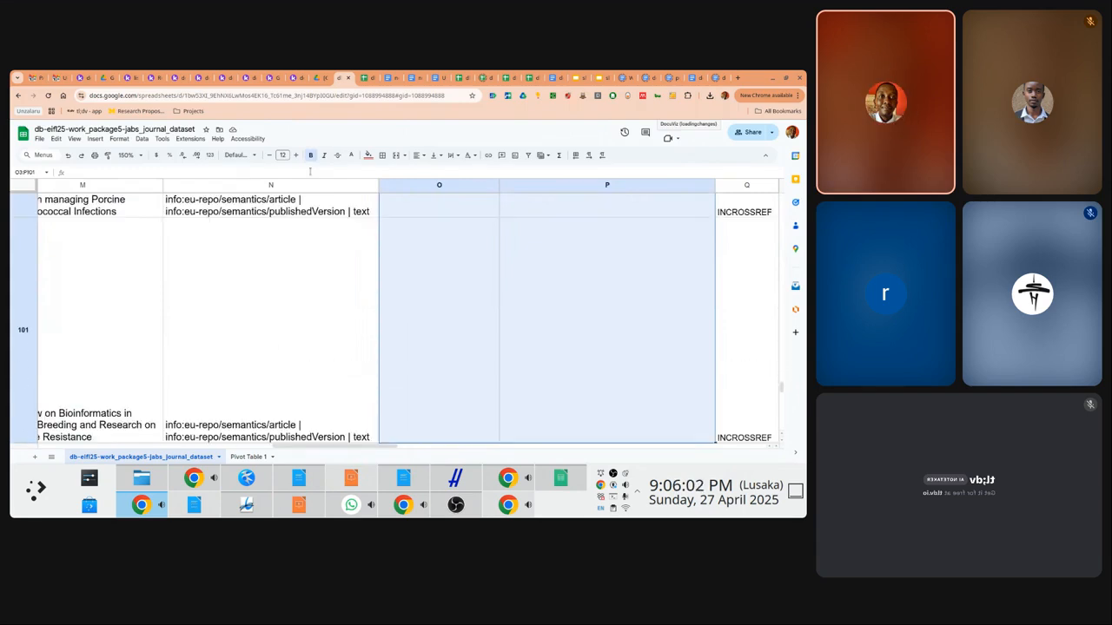
key("shift+Up")
key("shift+Up")
key("shift+Up")
key("shift+Up")
key("shift+Up")
key("shift+Up")
key("shift+Up")
key("shift+Up")
key("shift+Up")
key("shift+Up")
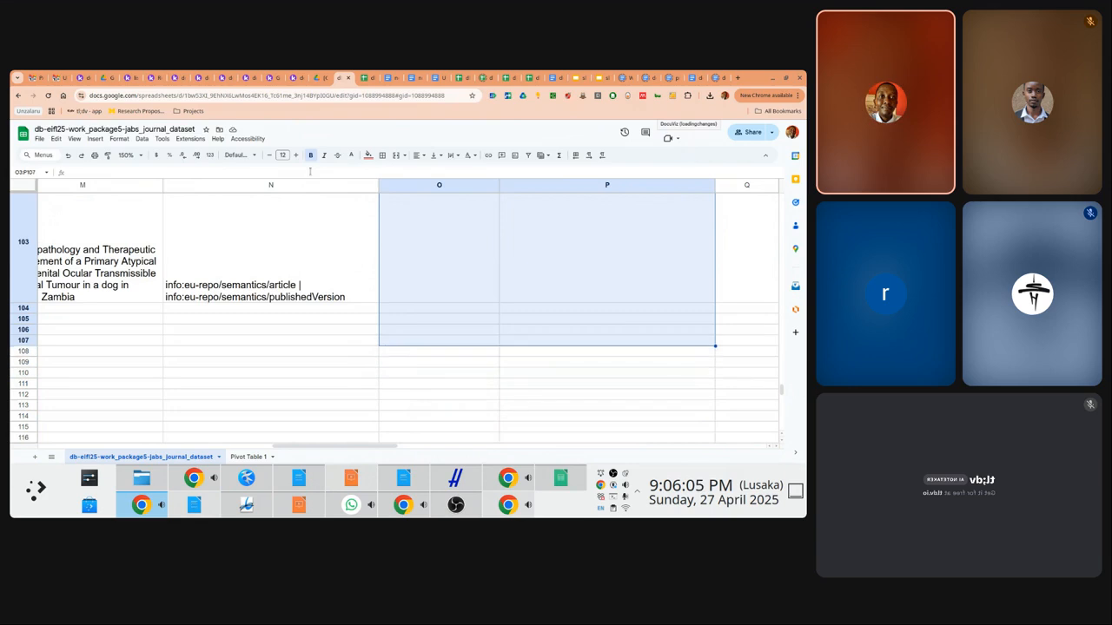
key("shift+Up")
key("shift+Up")
key("shift+Up")
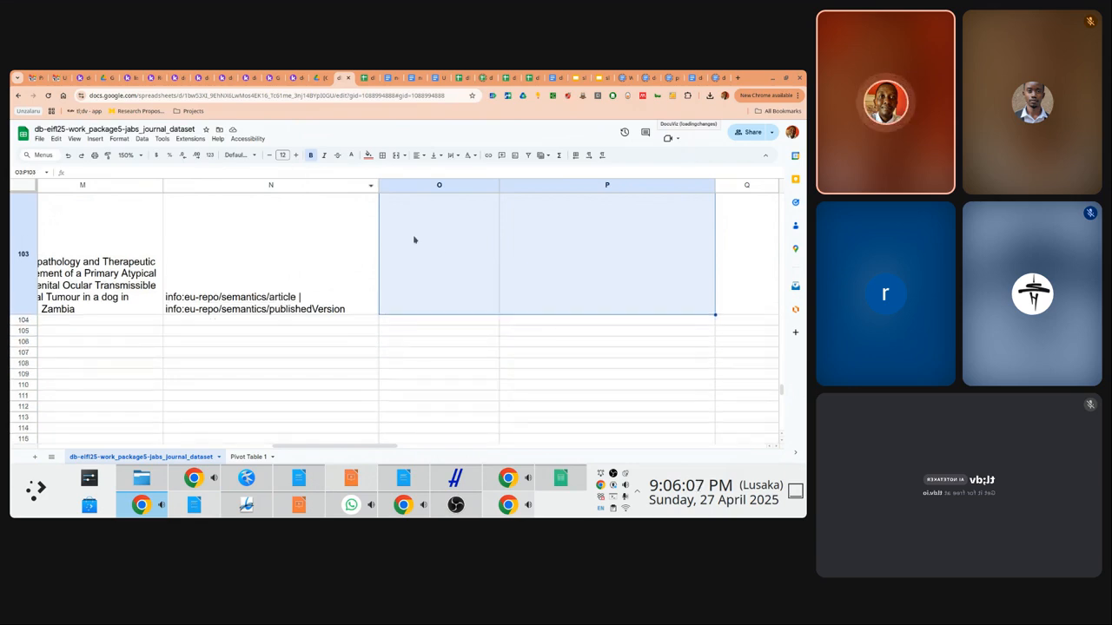
right_click(438, 251)
mouse_move(486, 220)
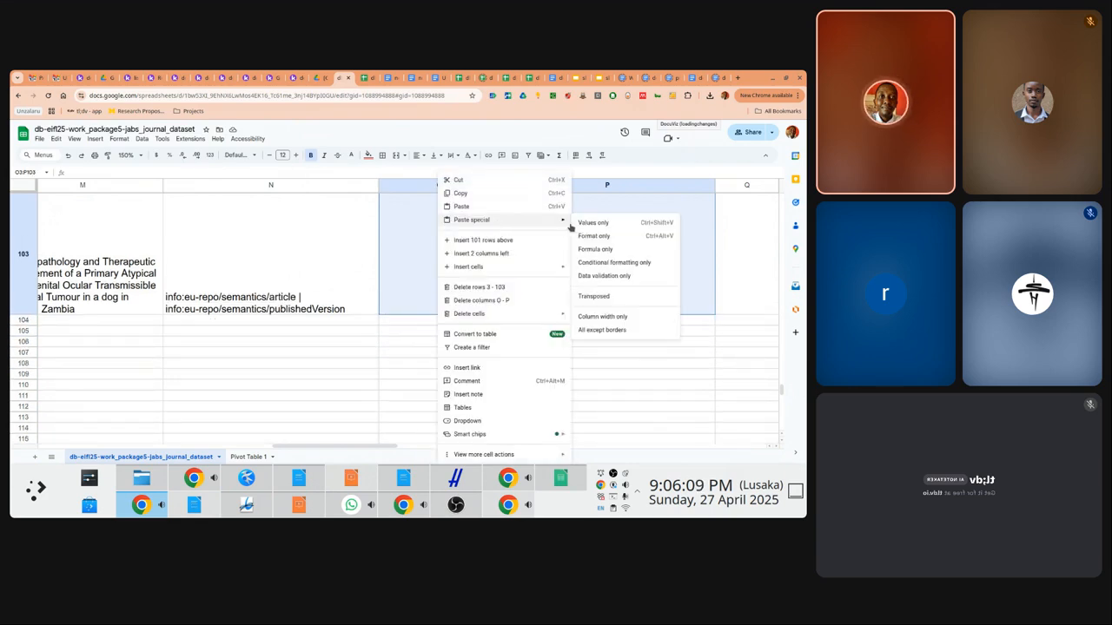
left_click(600, 250)
key("Down")
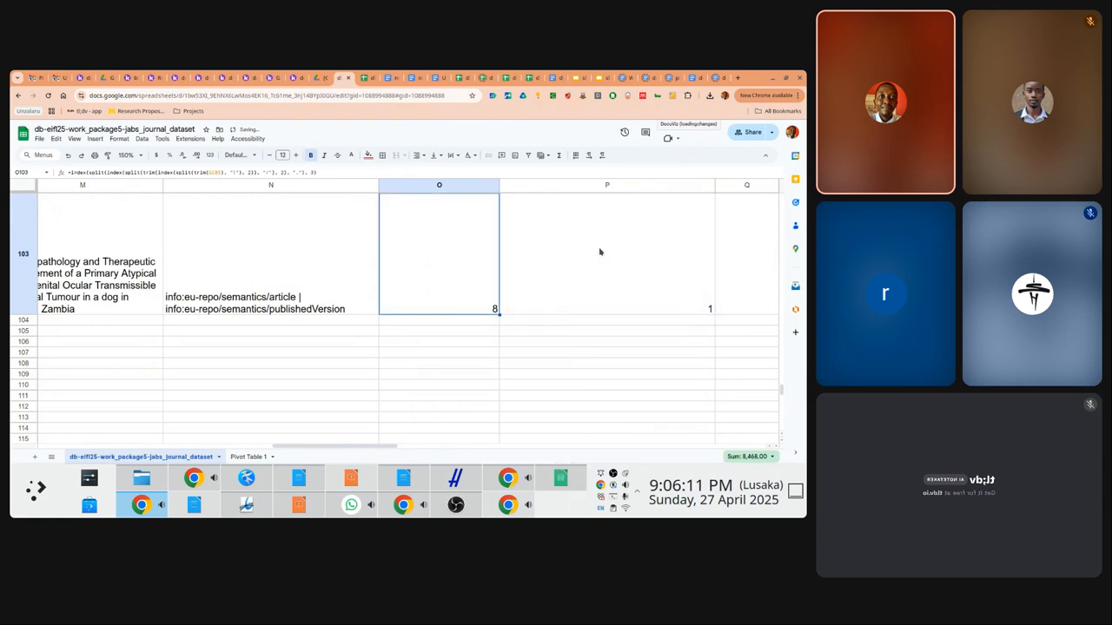
key("Up")
key("Right")
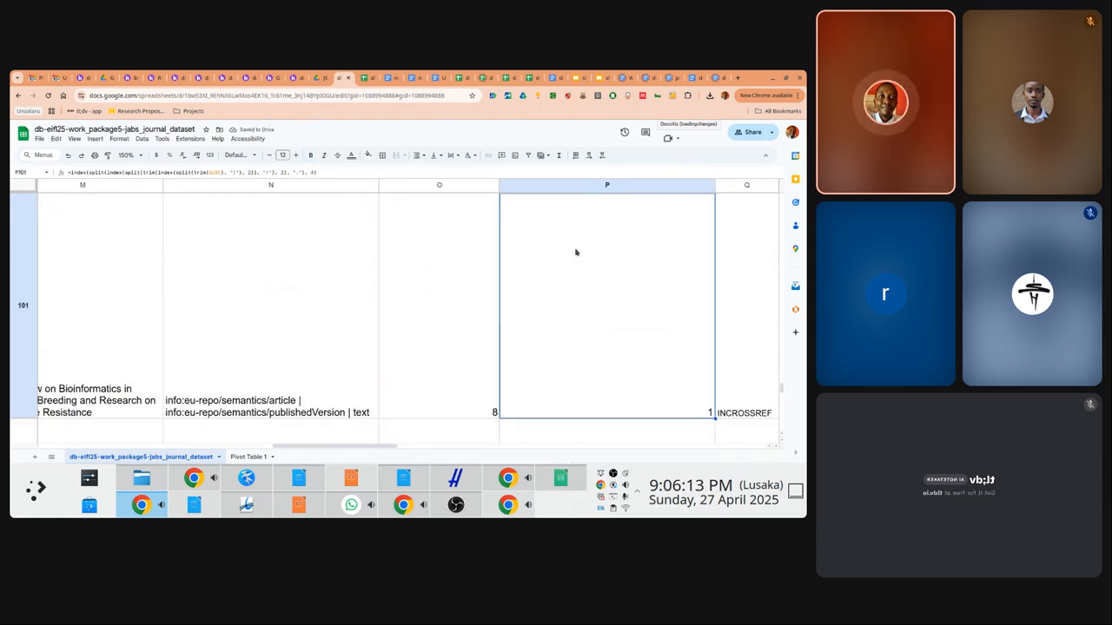
Rename the Pivot Table 1 sheet tab to 'PIVOT | Crossref vs JABS Analysis'
left_click(252, 457)
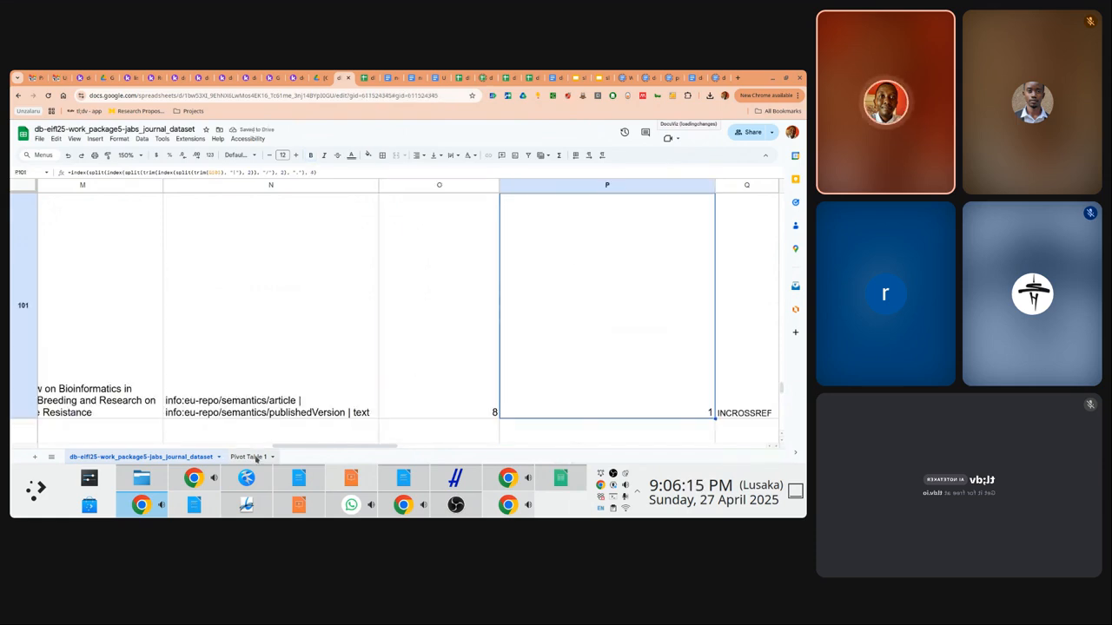
double_click(257, 458)
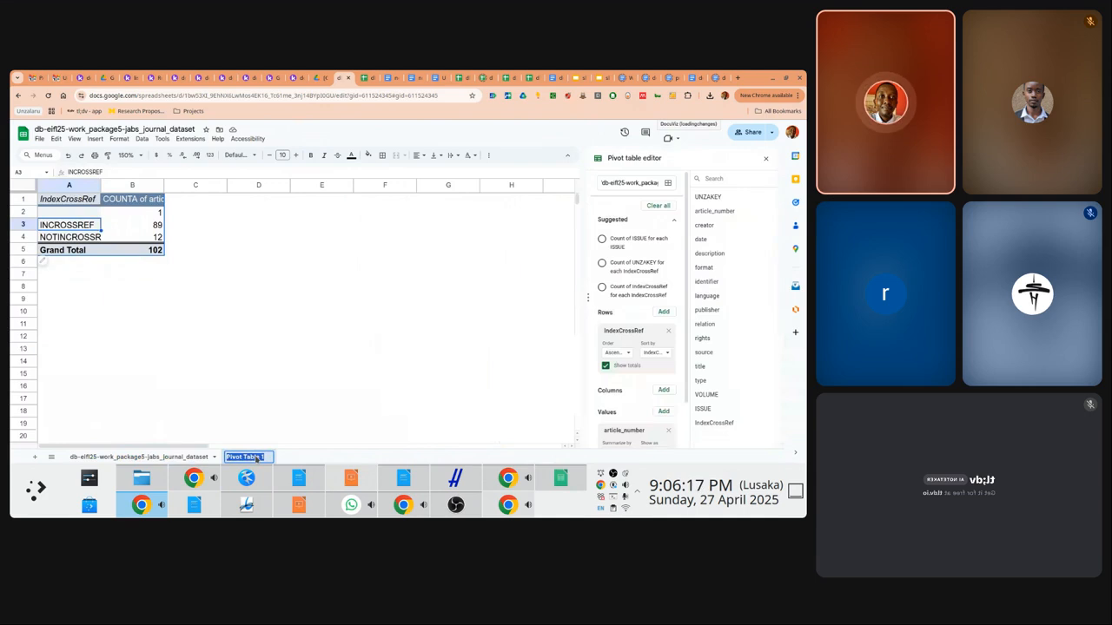
type("Missing")
key("ctrl+a")
type("Aanlys")
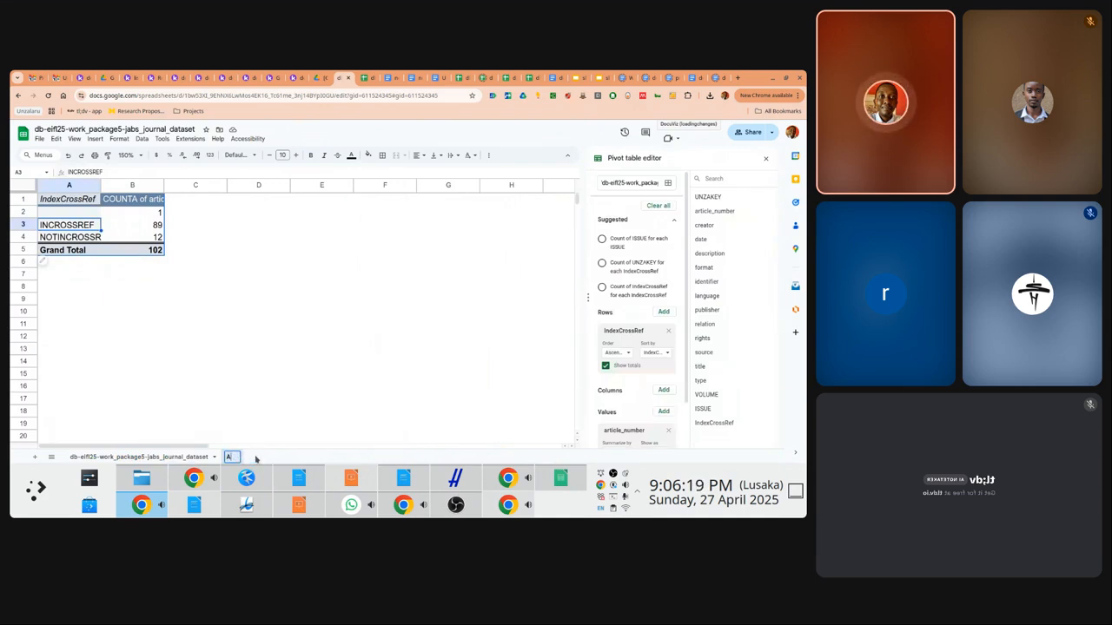
key("BackSpace")
key("BackSpace")
key("BackSpace")
key("BackSpace")
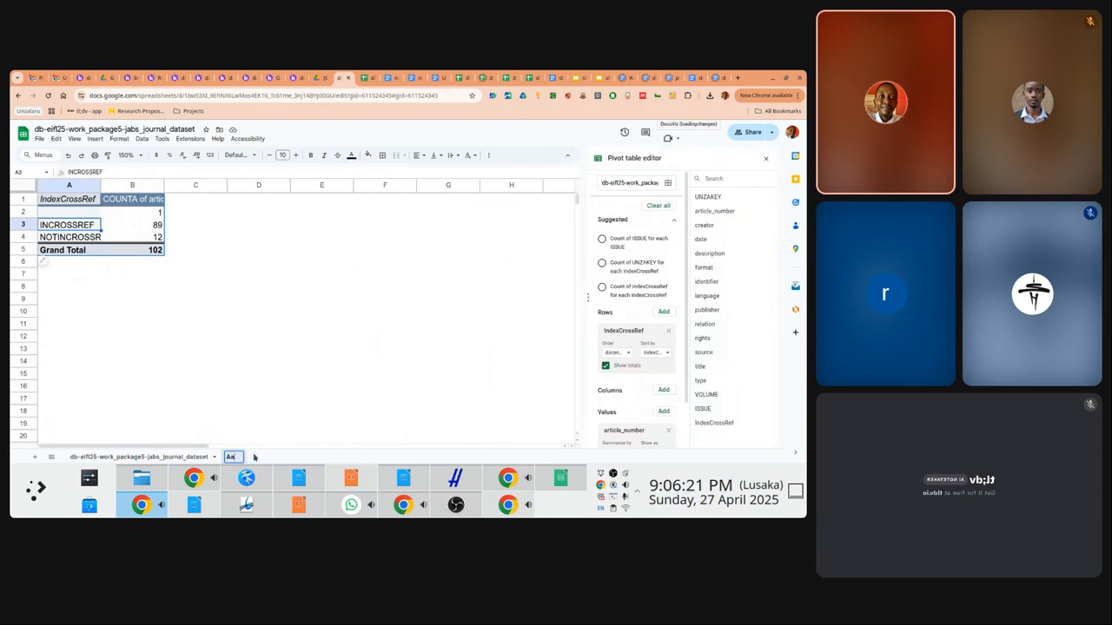
key("BackSpace")
type("na")
key("ctrl+a")
type("PIVOT ")
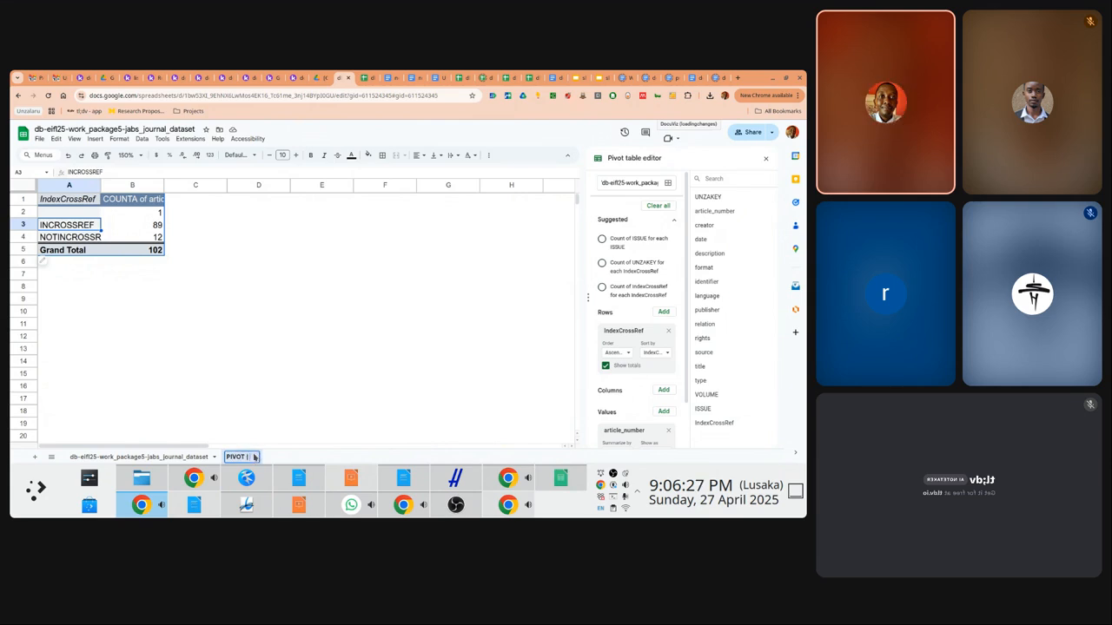
type("| Classref vs JABS ")
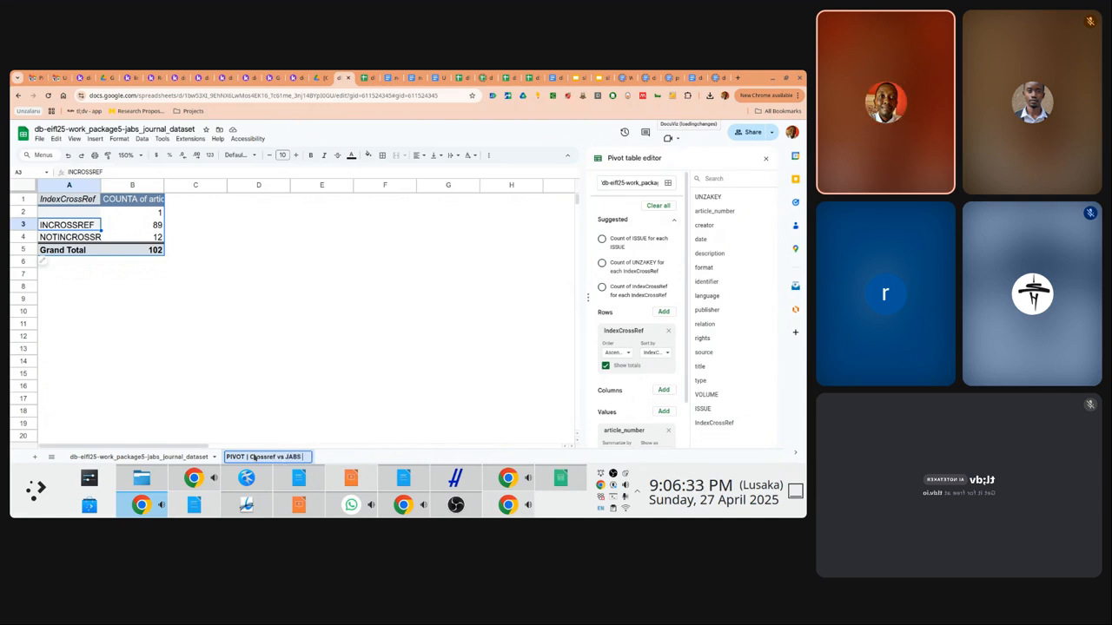
type("Analysis")
key("Return")
Add VOLUME as the pivot's column field, spreading CrossRef status counts across volumes 1–8
left_click(130, 213)
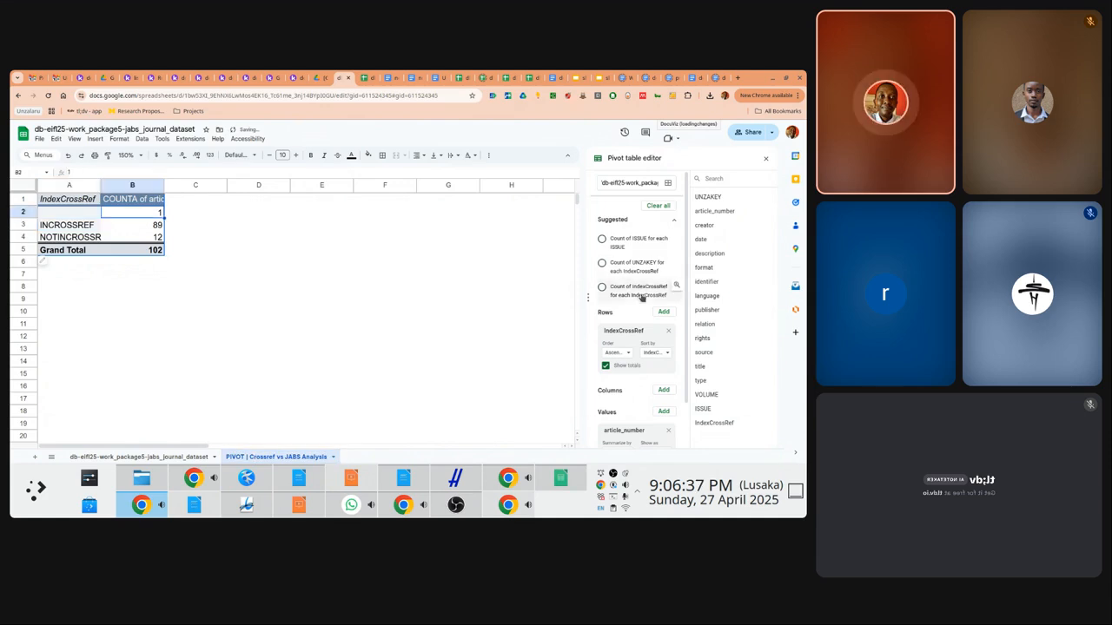
scroll(687, 320, "down", 2)
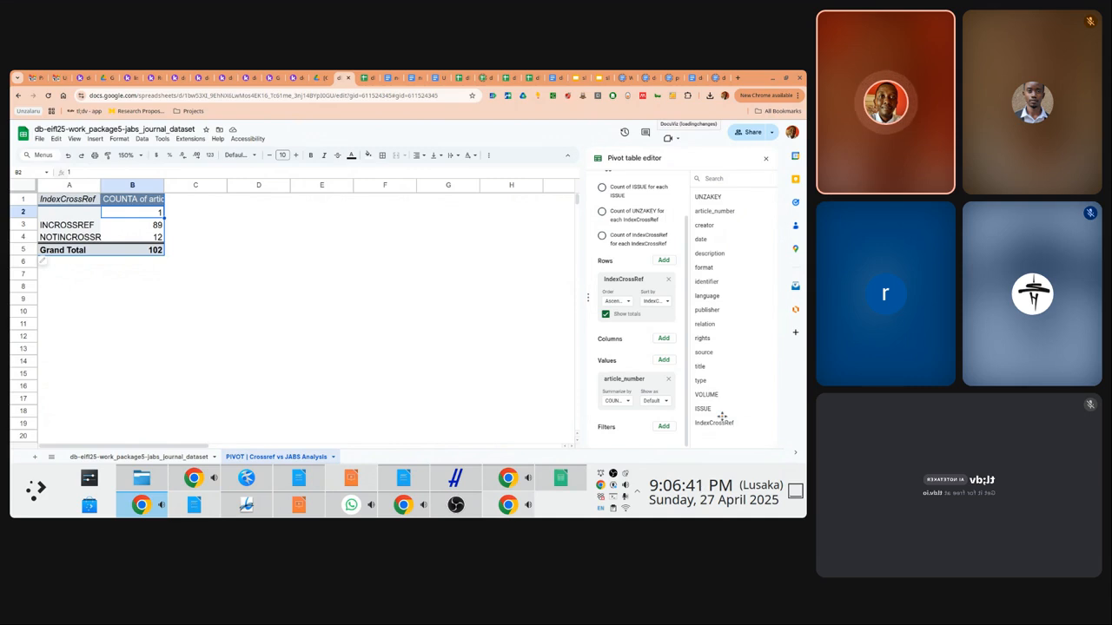
left_click_drag(705, 397, 613, 347)
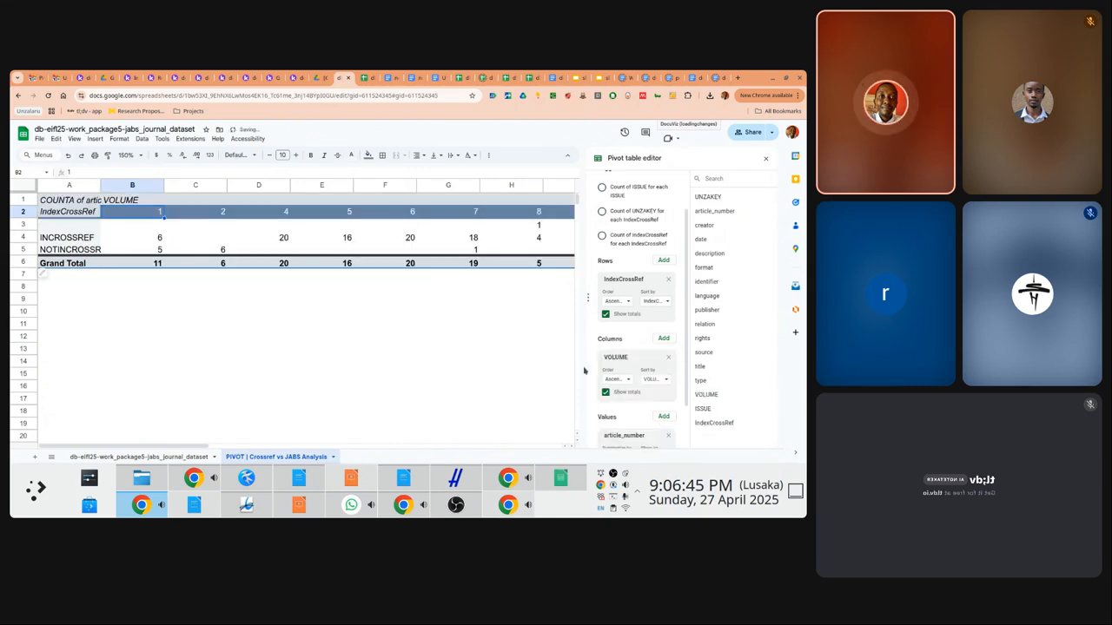
left_click(190, 250)
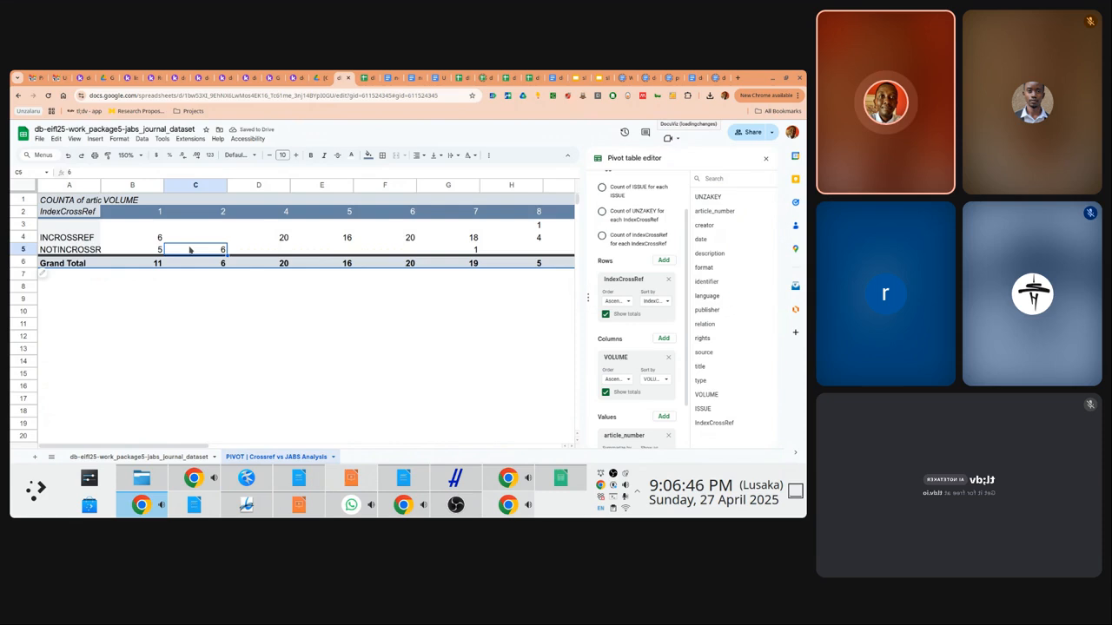
left_click(157, 238)
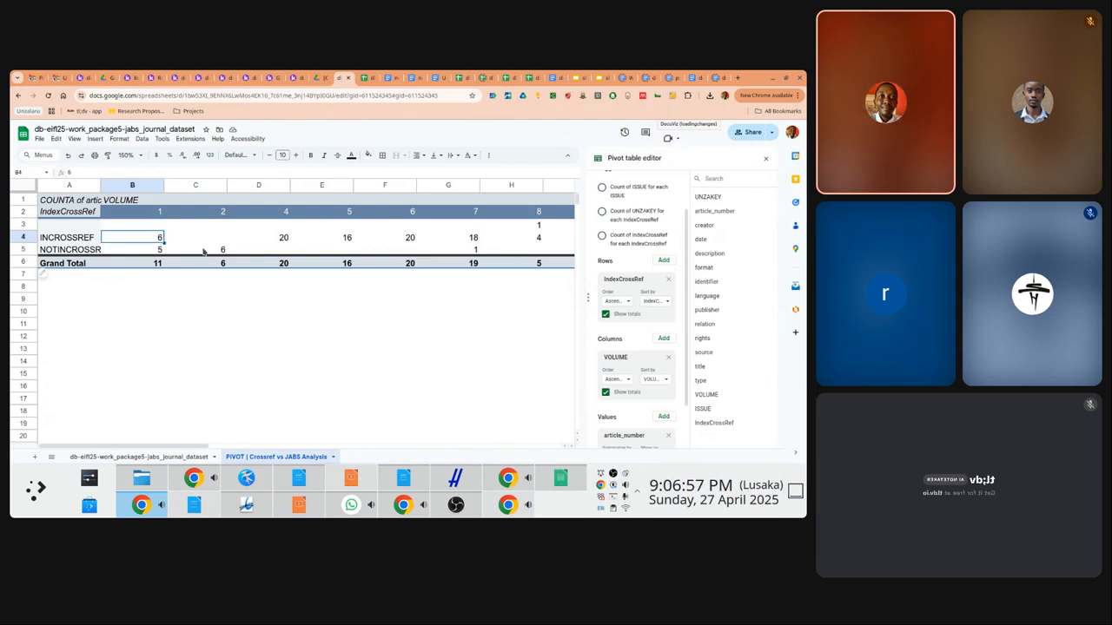
Check volume 1's INCROSSREF, NOTINCROSSREF and grand total counts against volume 2
key("Down")
key("Right")
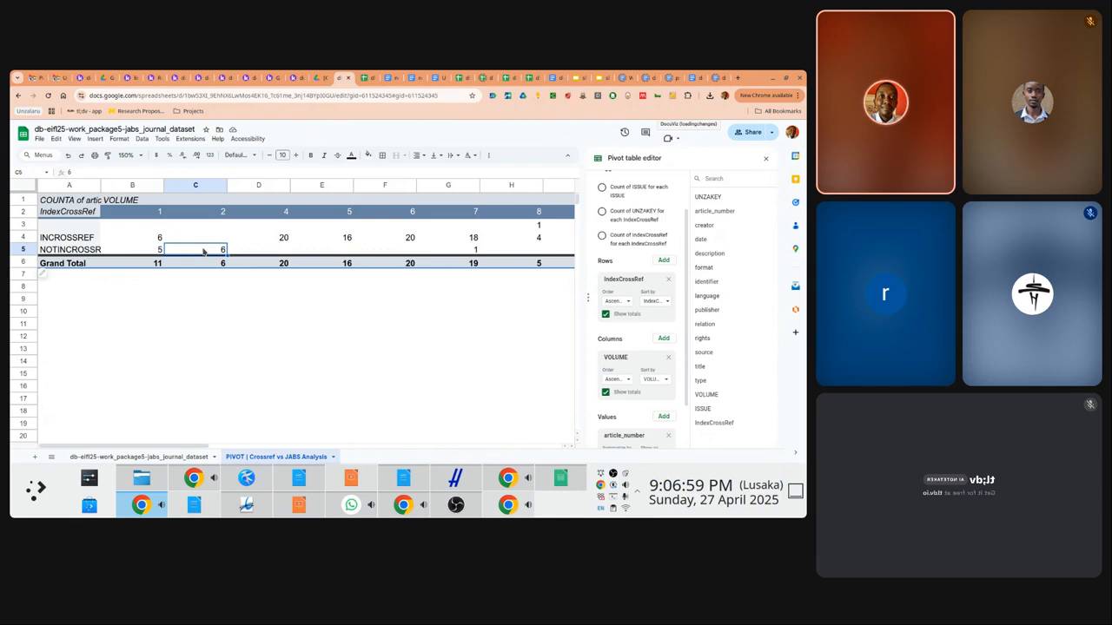
key("Left")
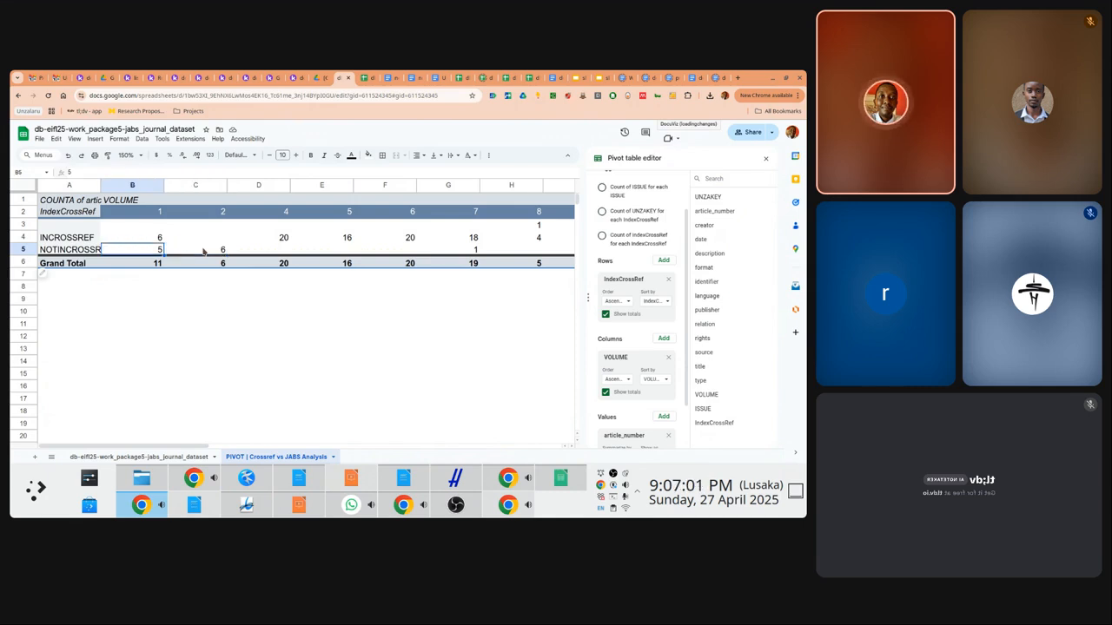
key("Down")
key("Up")
key("Up")
key("Up")
key("Up")
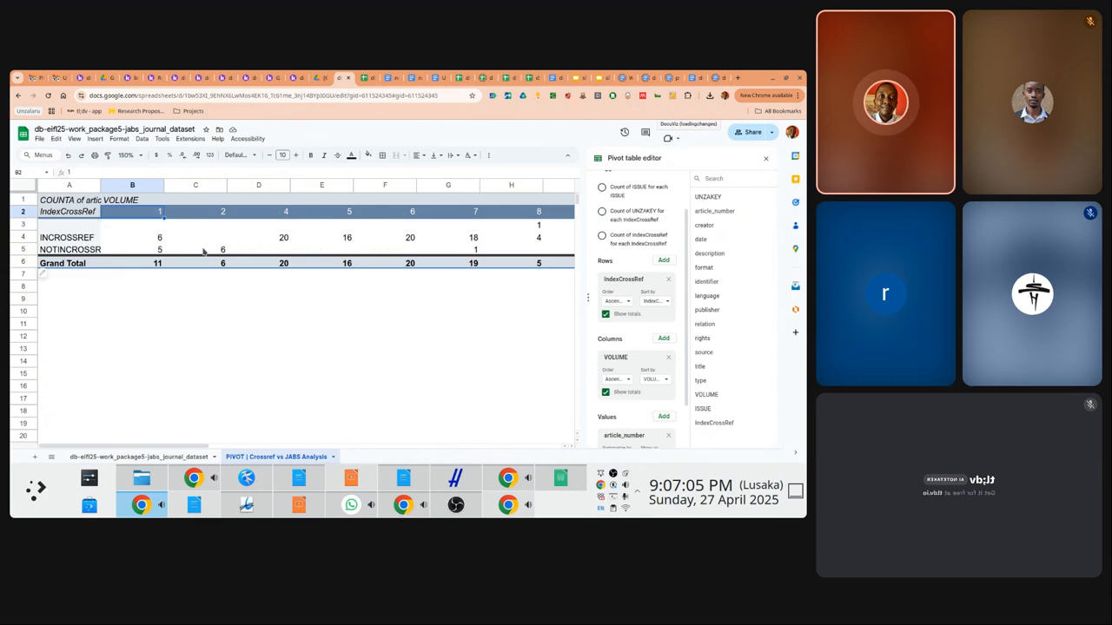
key("Down")
key("Down")
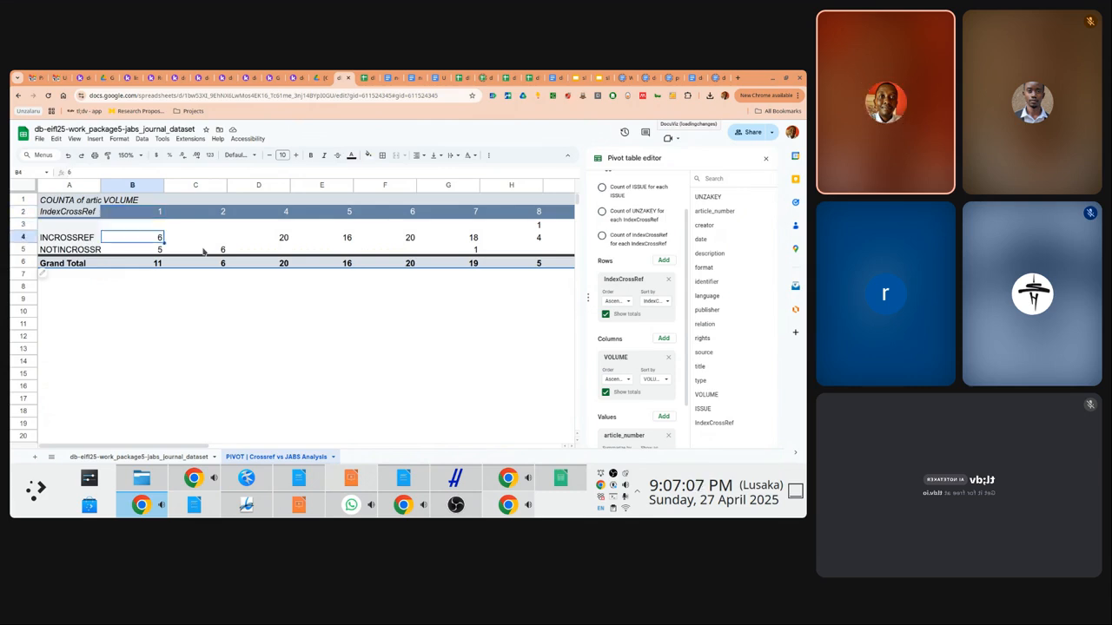
key("Down")
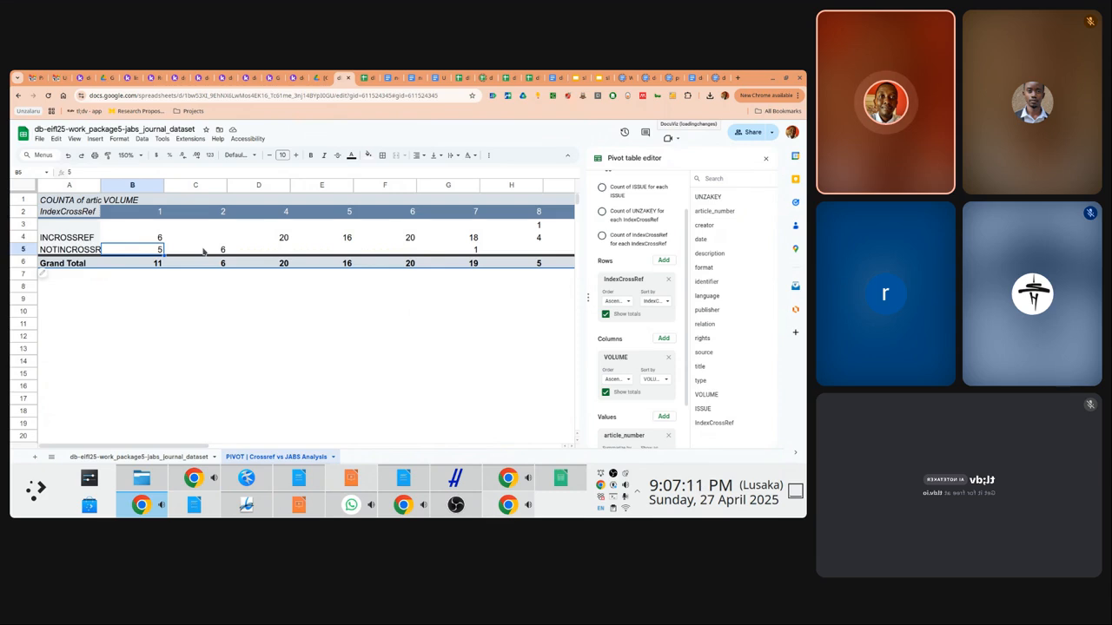
left_click(203, 251)
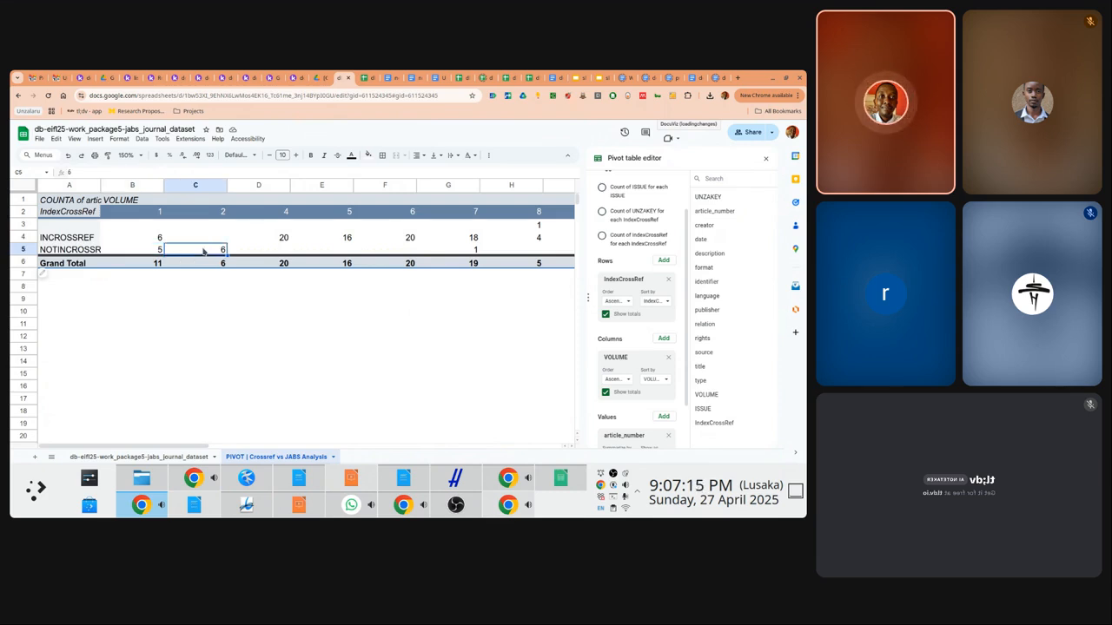
Step across volumes 4–8 to the stray 7777 and #REF! columns, then close the pivot editor
key("Right")
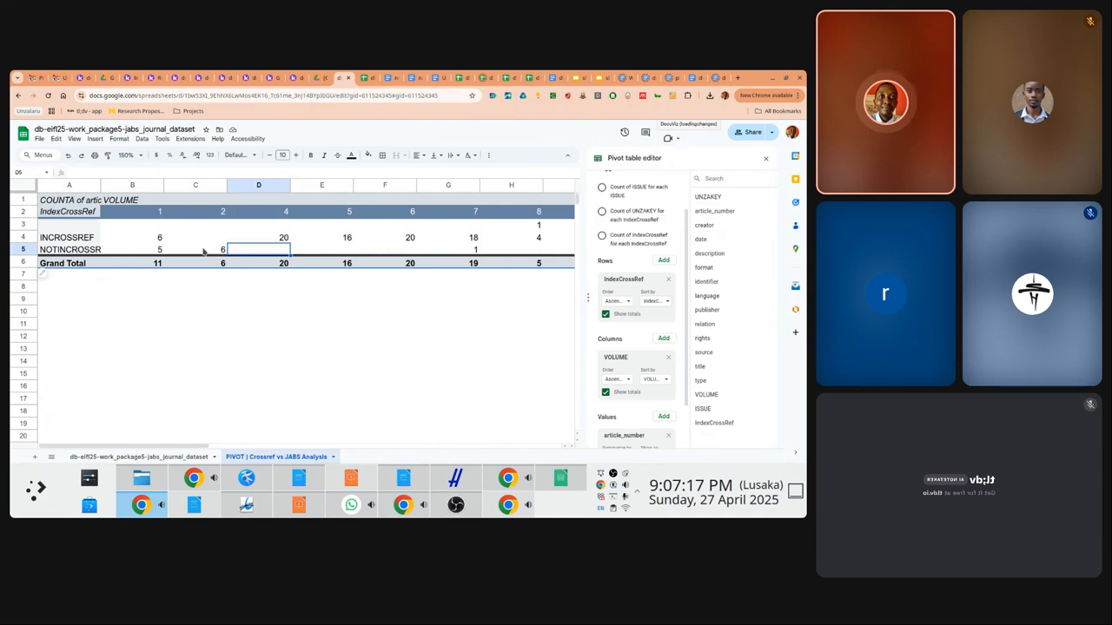
key("Right")
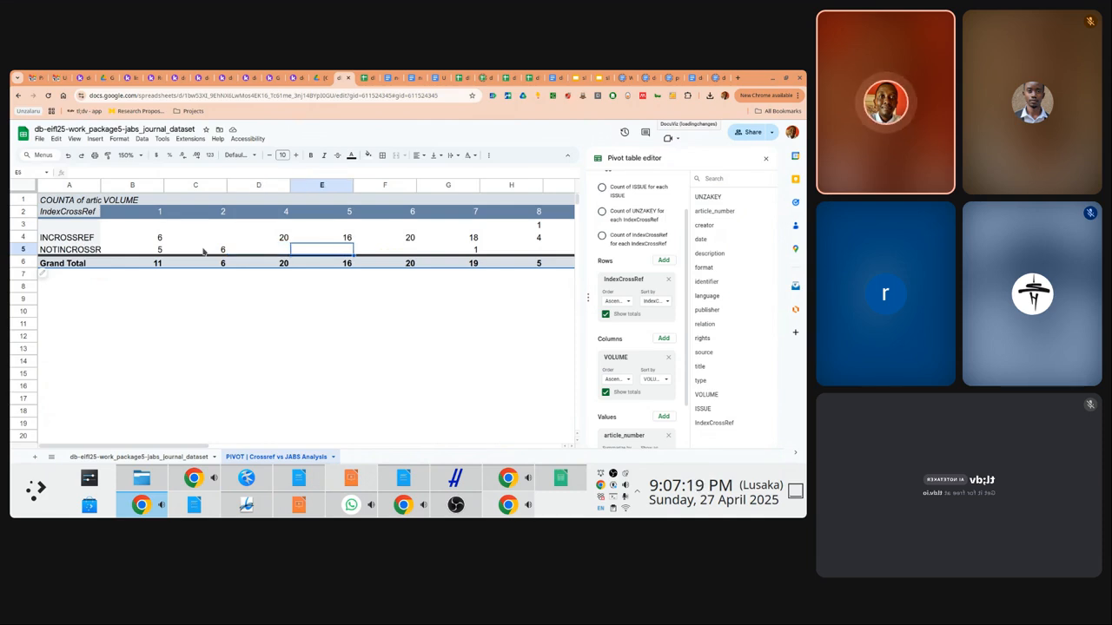
key("Right")
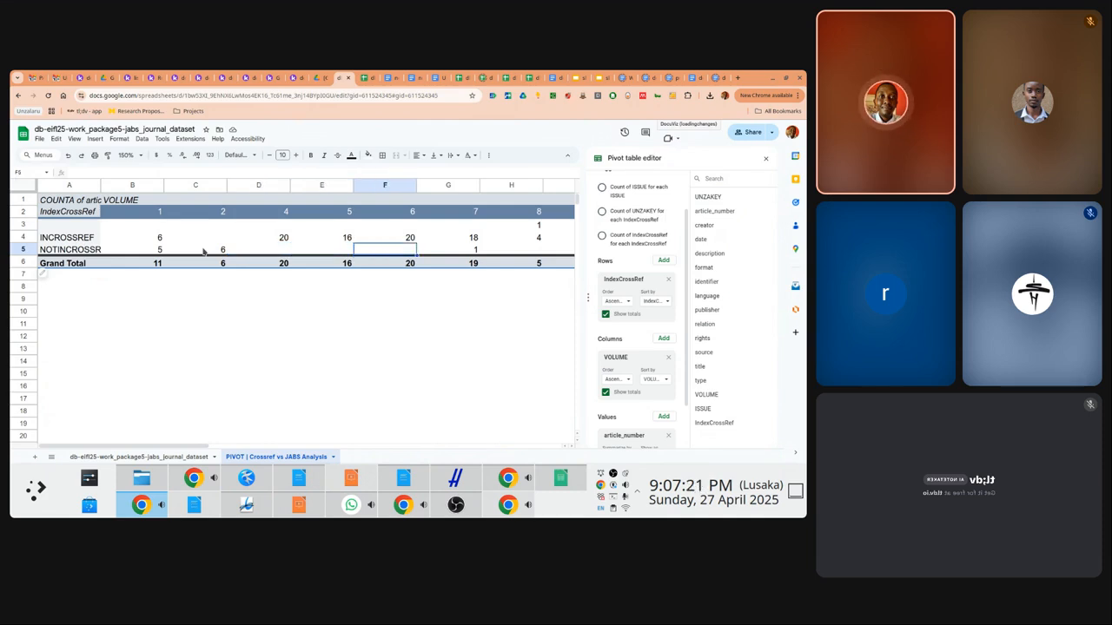
key("Right")
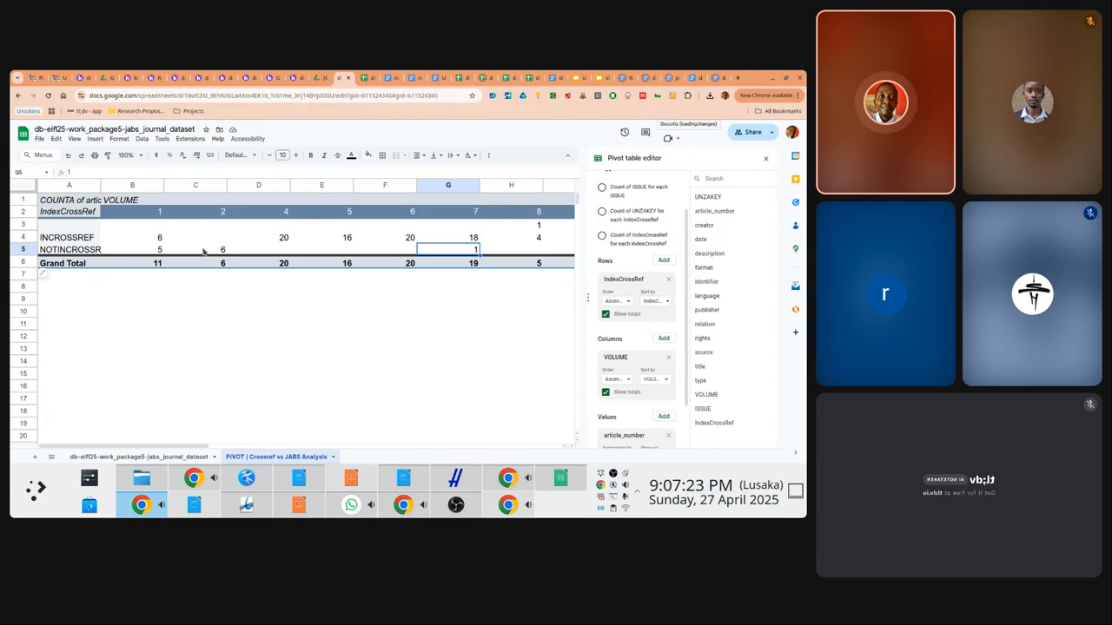
key("Right")
key("Right")
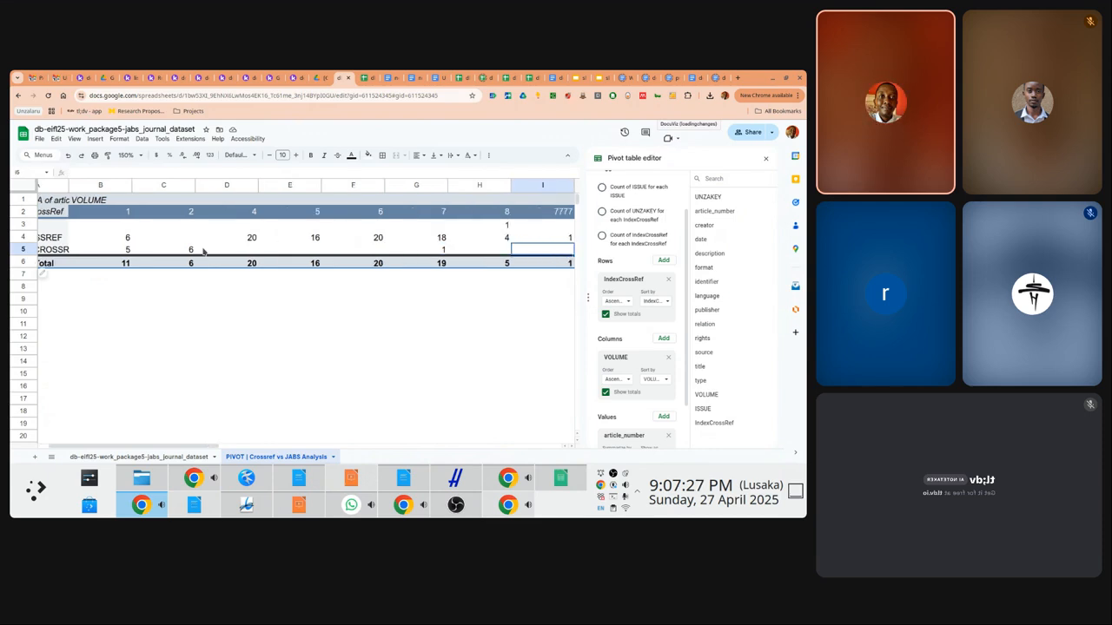
key("Right")
scroll(203, 251, "right", 2)
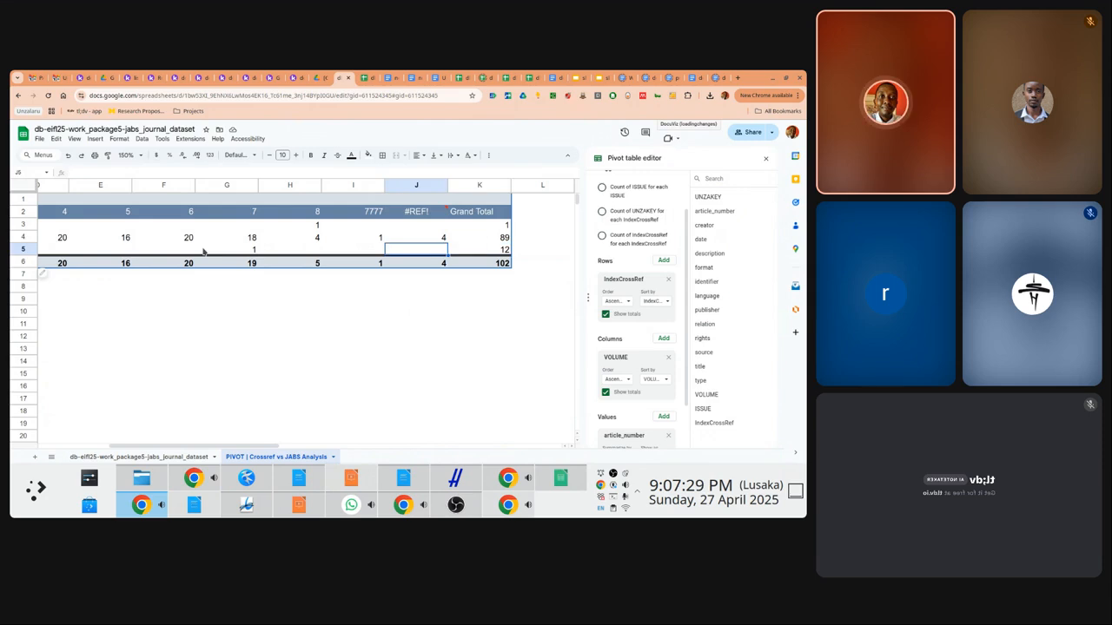
left_click(425, 213)
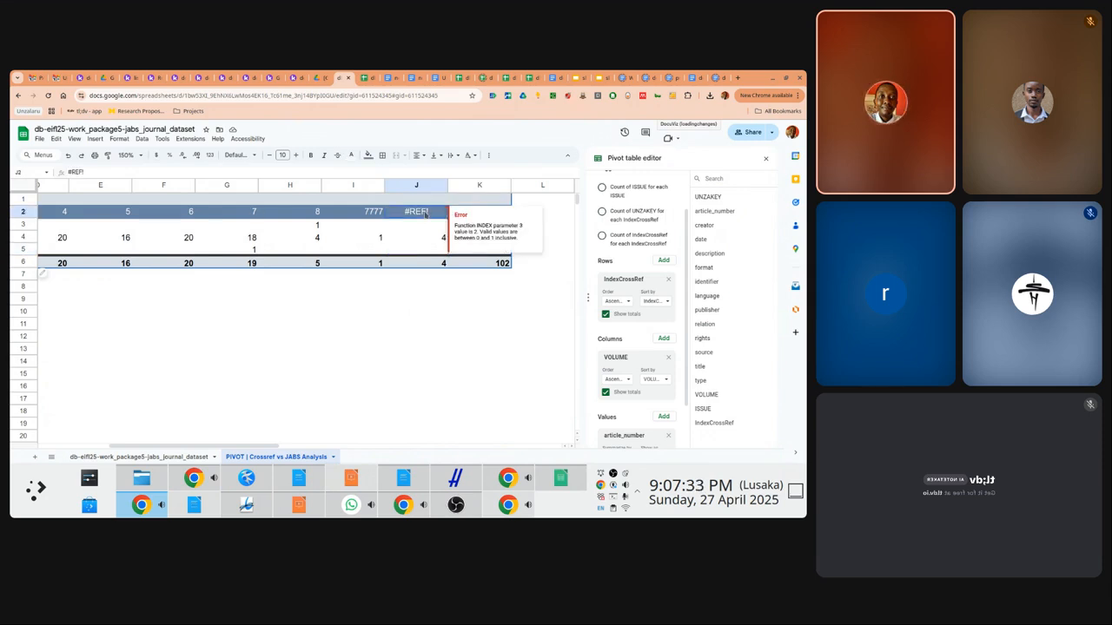
key("Escape")
key("Left")
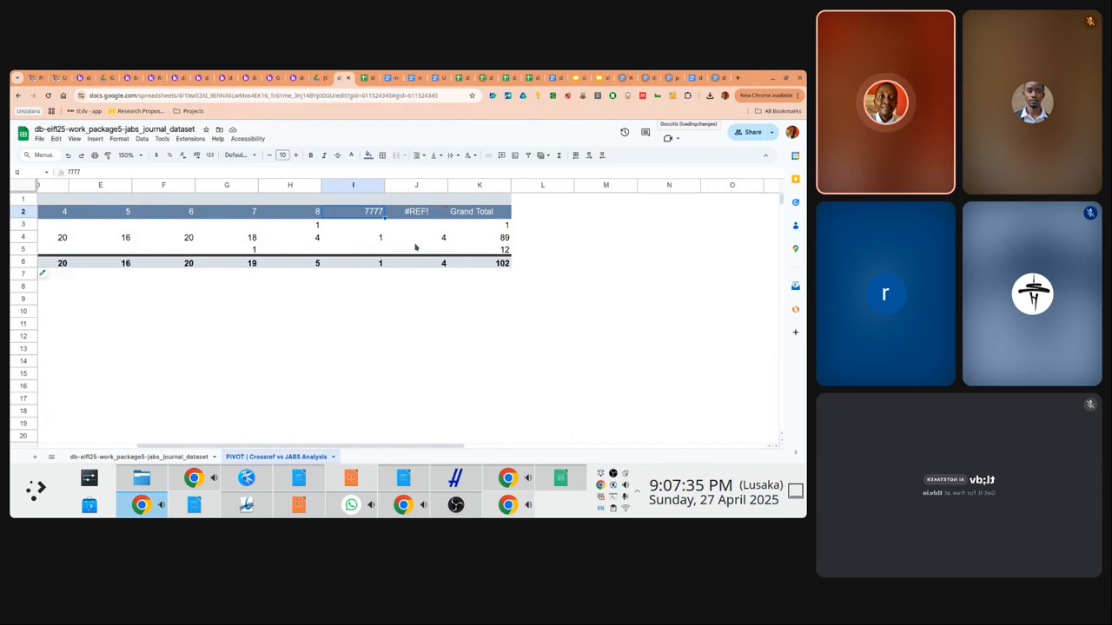
Jump back to column A of the pivot's NOTINCROSSREF row and drop down the Yakuake terminal
left_click(415, 248)
key("Left")
key("Left")
key("Home")
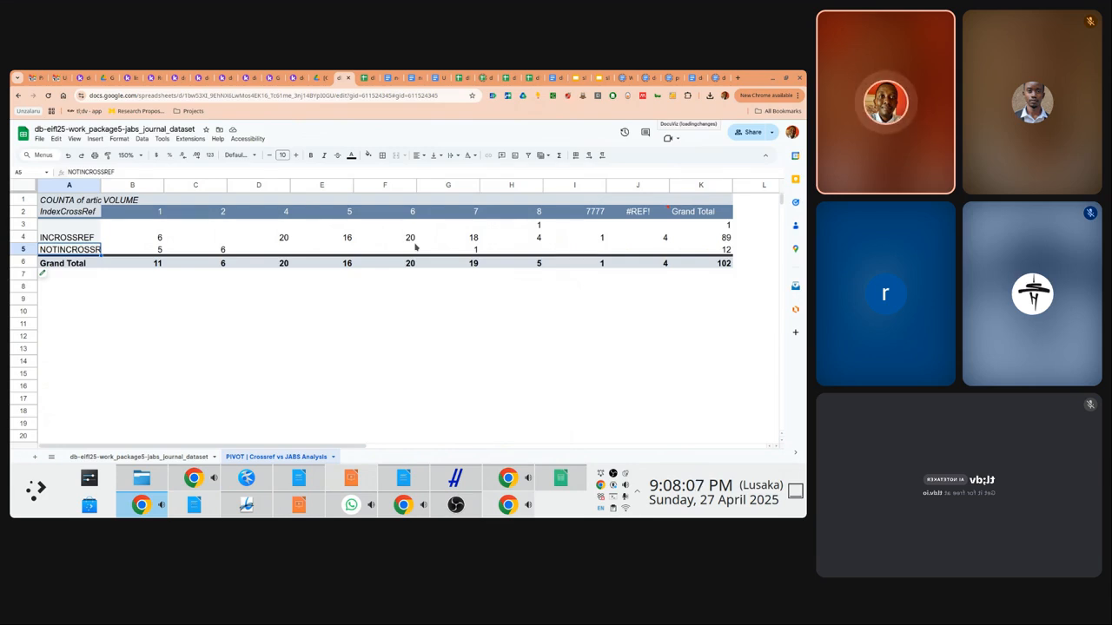
key("F12")
Clear and hide the terminal, then switch to the db-eif25-work_package5-jabs_journal_dataset sheet
key("ctrl+l")
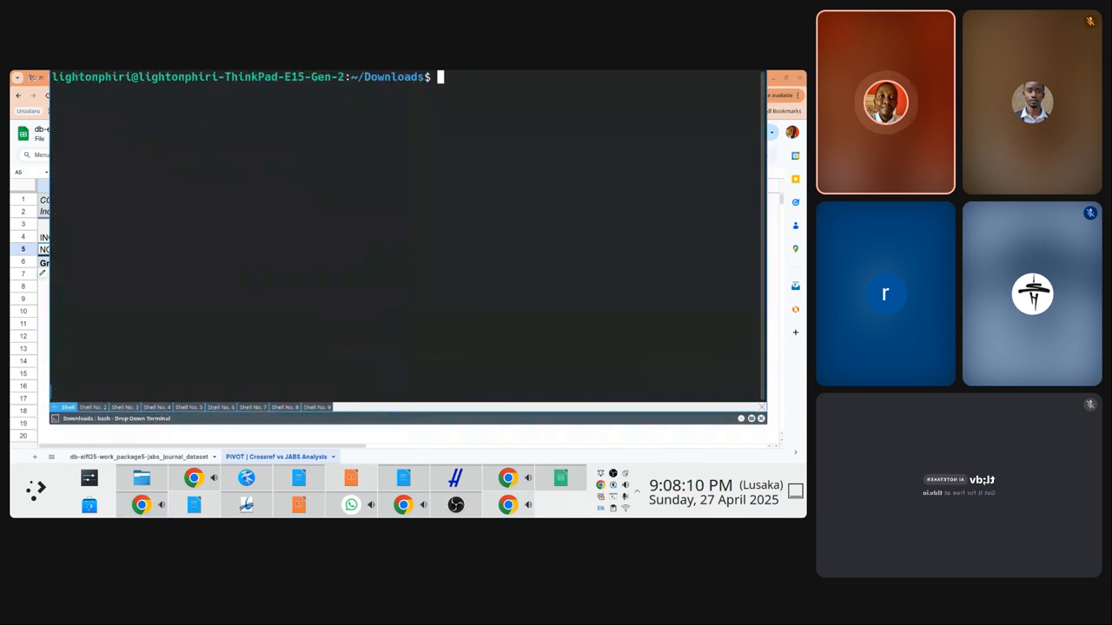
key("F12")
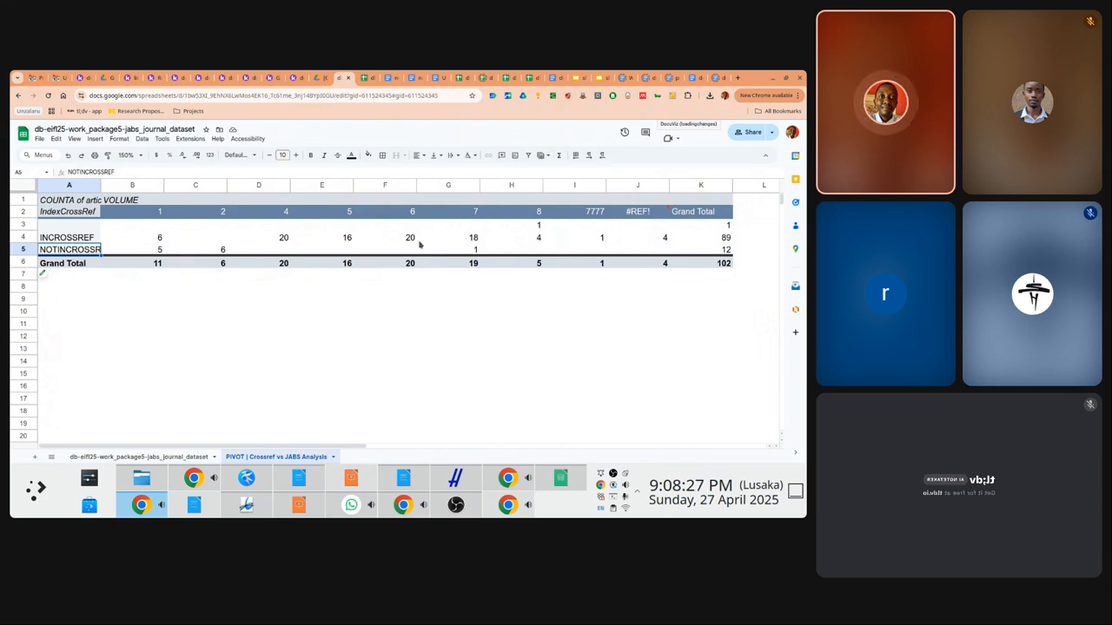
left_click(120, 456)
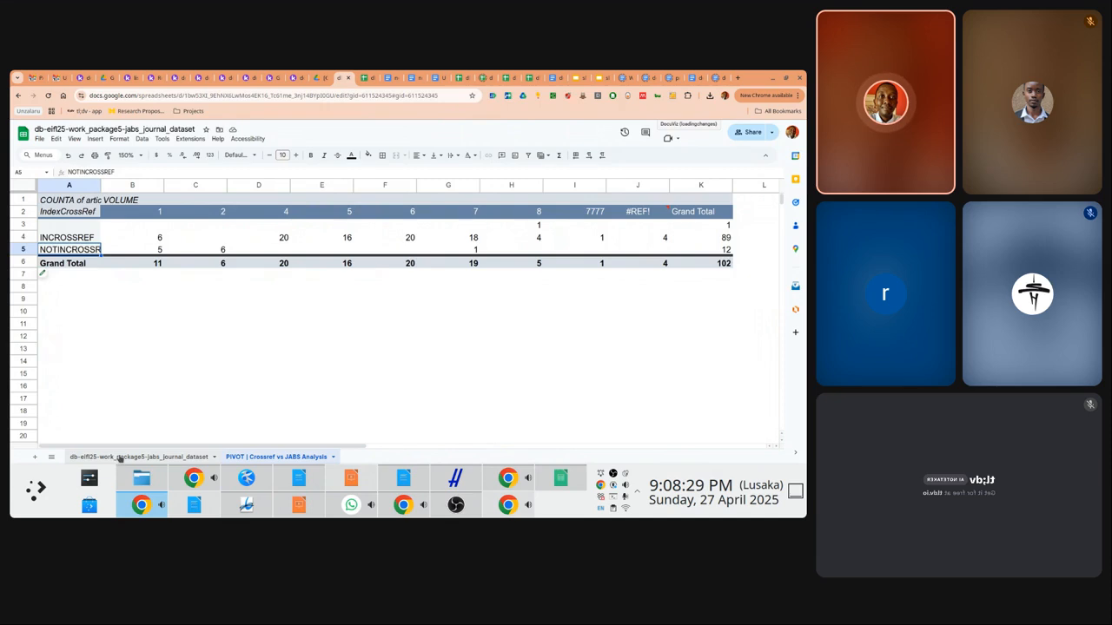